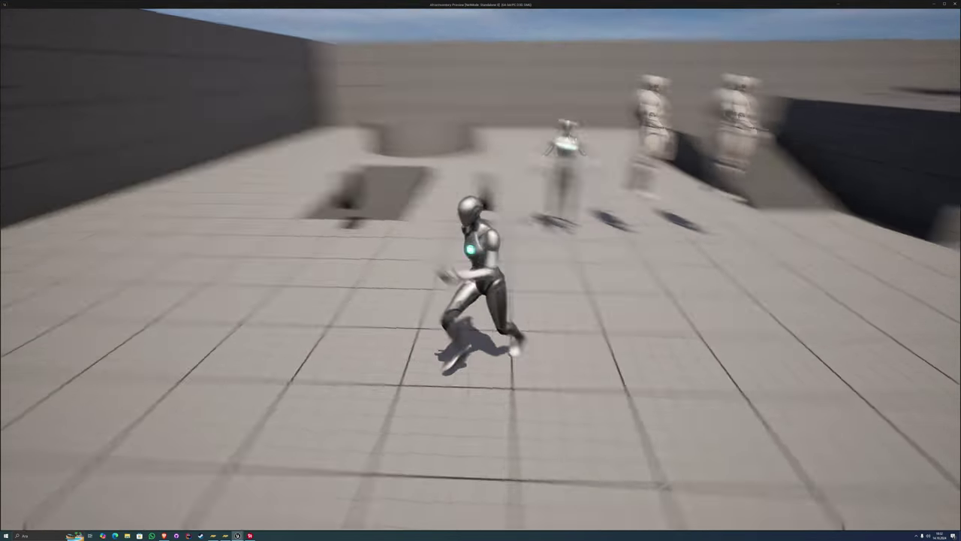
# Stop the character and set the first DT_Item row's SM_ItemMesh to BoundingBoxCorner
pyautogui.press('s')
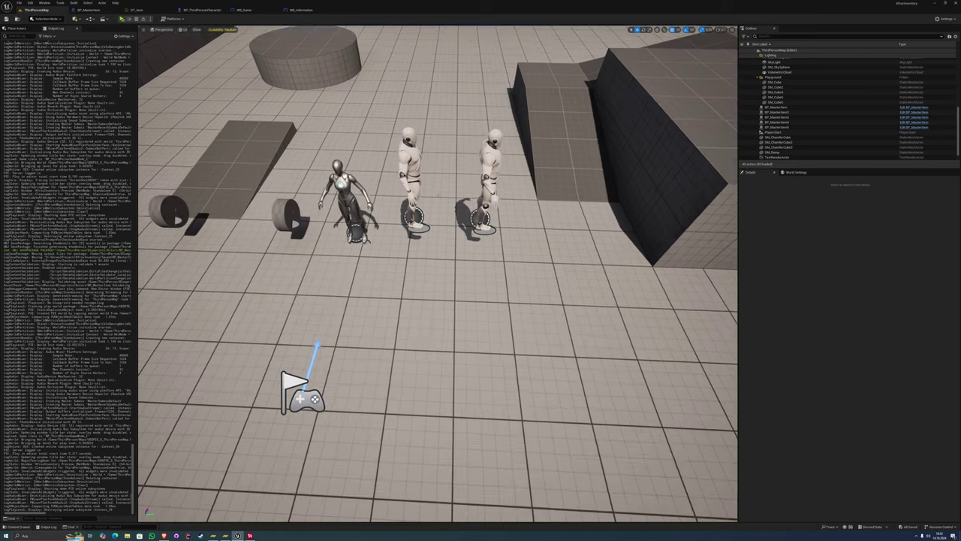
pyautogui.press('Left')
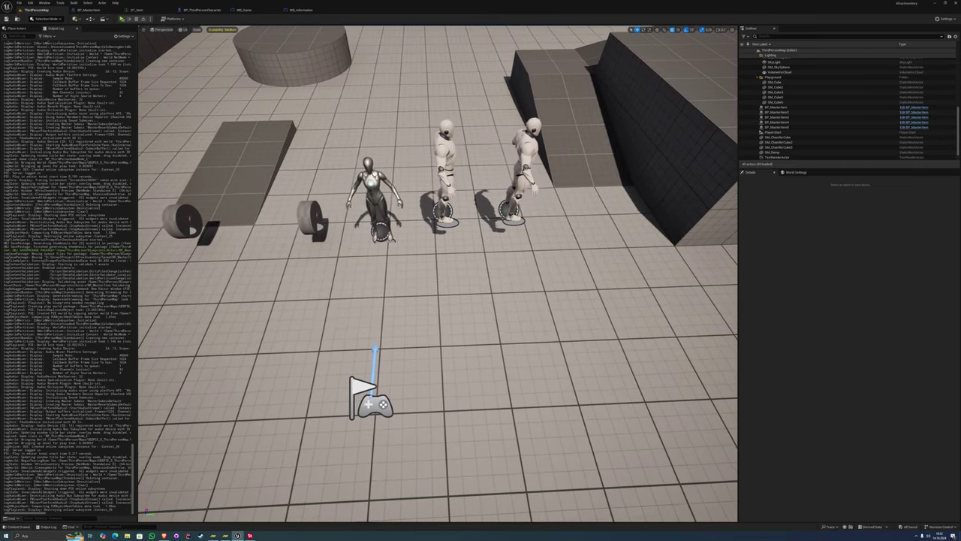
pyautogui.click(140, 9)
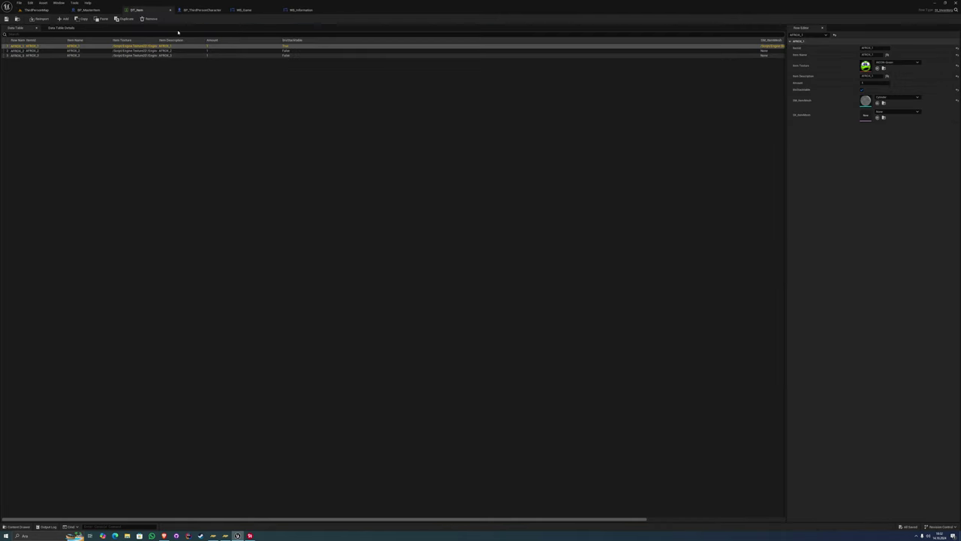
pyautogui.click(898, 97)
pyautogui.scroll(1, 905, 180)
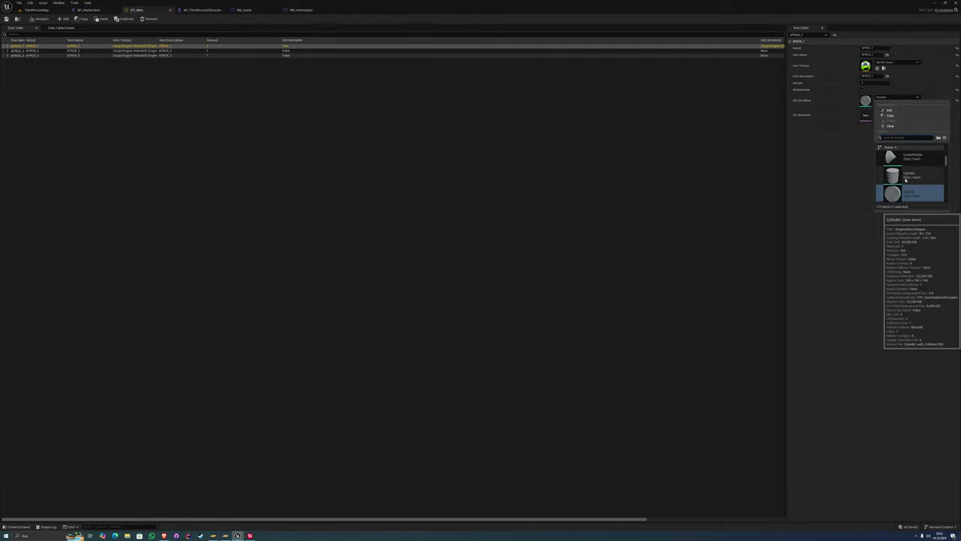
pyautogui.scroll(1, 905, 179)
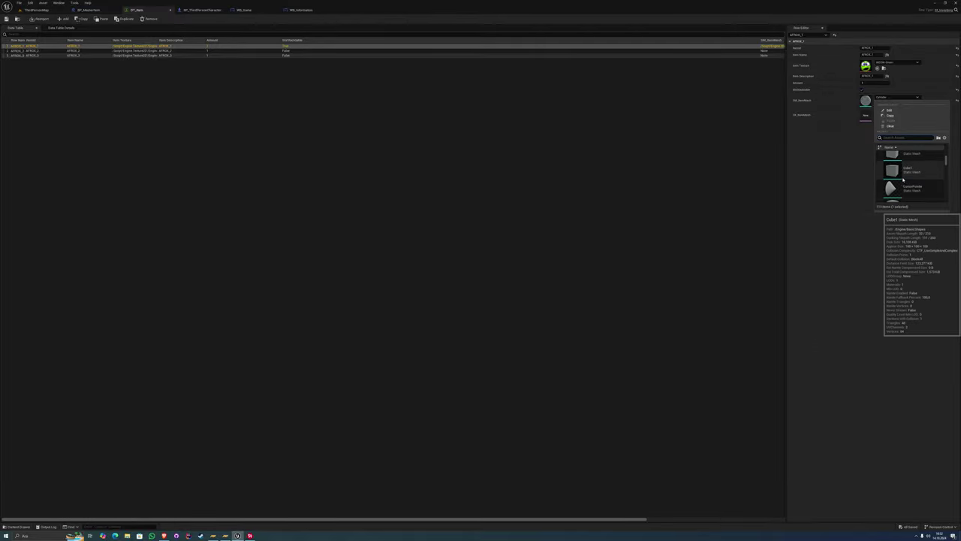
pyautogui.scroll(1, 891, 173)
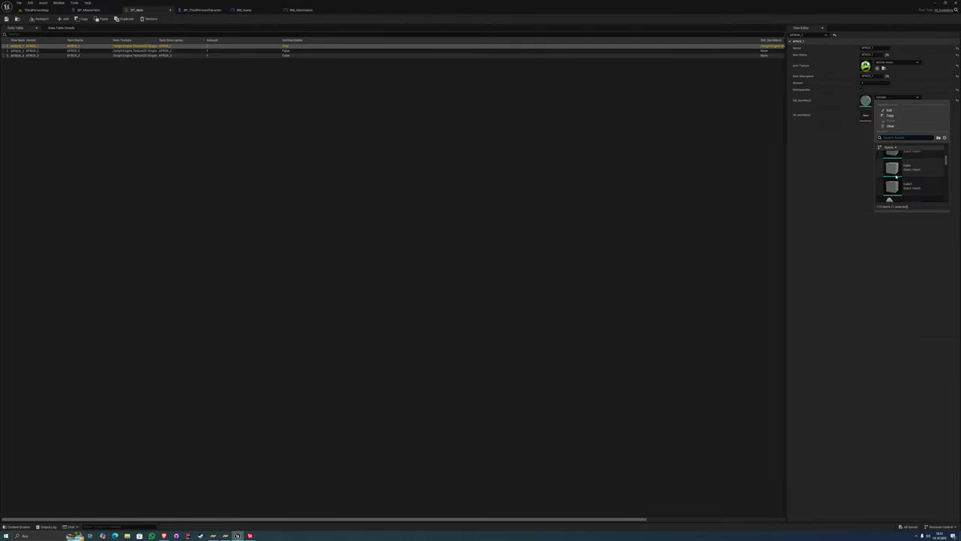
pyautogui.scroll(2, 891, 173)
pyautogui.scroll(2, 894, 174)
pyautogui.click(895, 187)
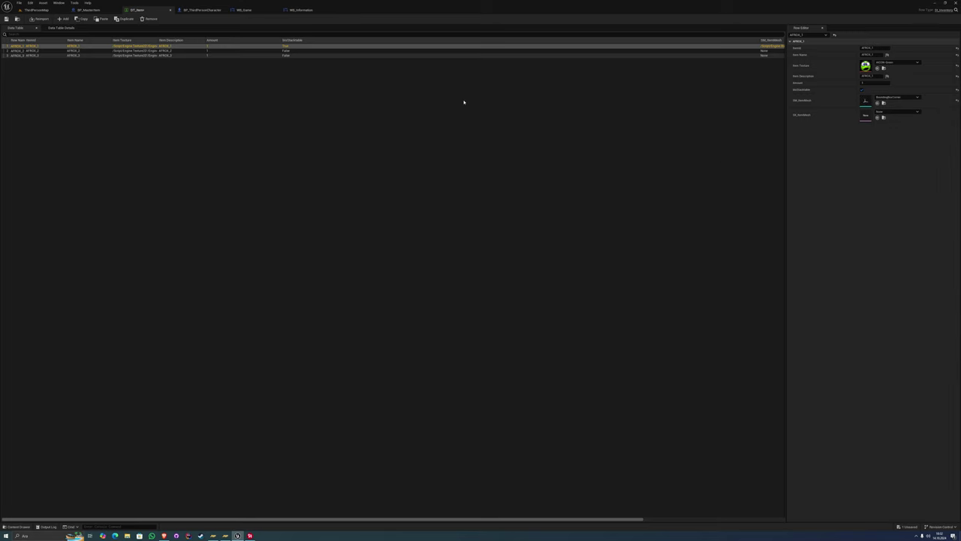
# Fly the ThirdPersonMap camera close to a pickup to inspect the new L-shaped mesh
pyautogui.click(88, 9)
pyautogui.click(36, 9)
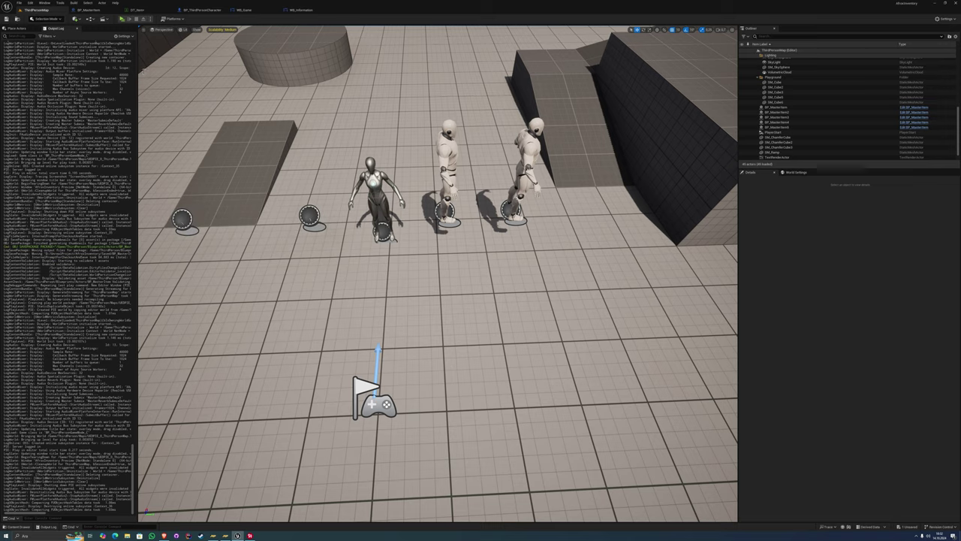
pyautogui.moveTo(438, 274); pyautogui.dragTo(438, 274, button='right')
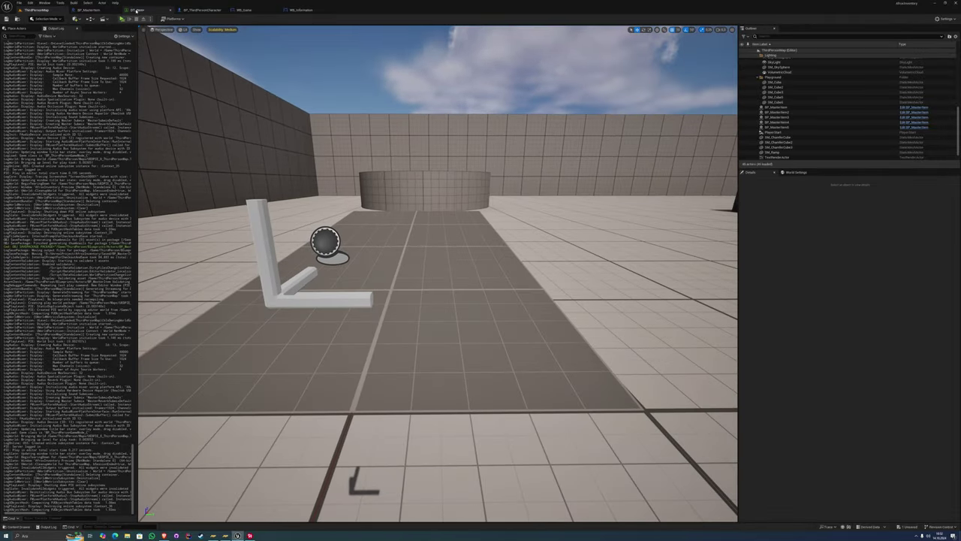
# Clear the row's SM_ItemMesh, assign TutorialTPP as SK_ItemMesh, and check the level
pyautogui.click(137, 9)
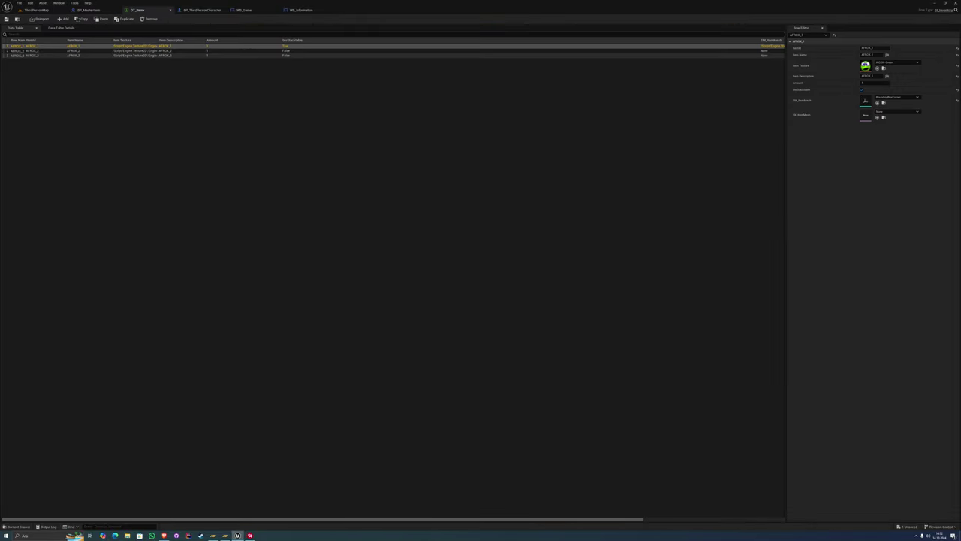
pyautogui.click(897, 97)
pyautogui.click(917, 126)
pyautogui.click(898, 111)
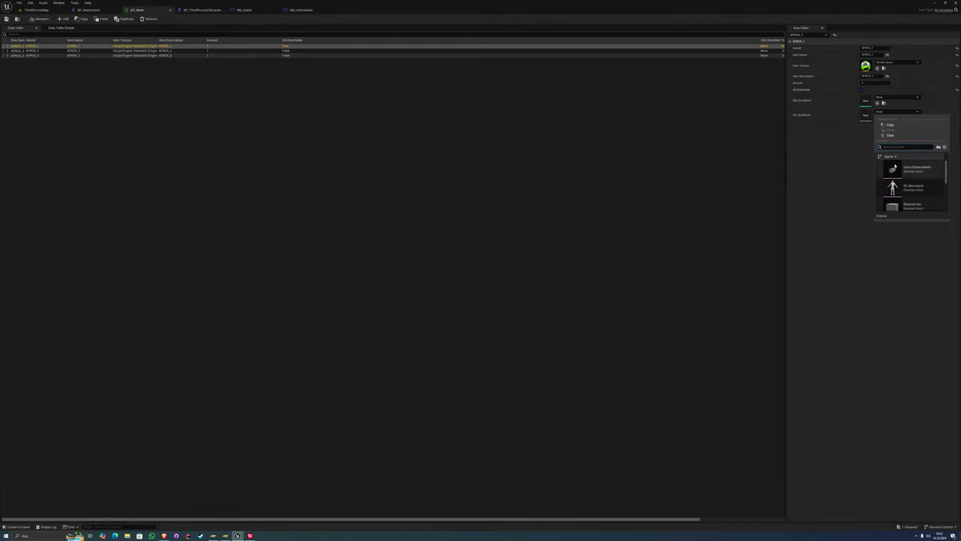
pyautogui.scroll(-5, 906, 192)
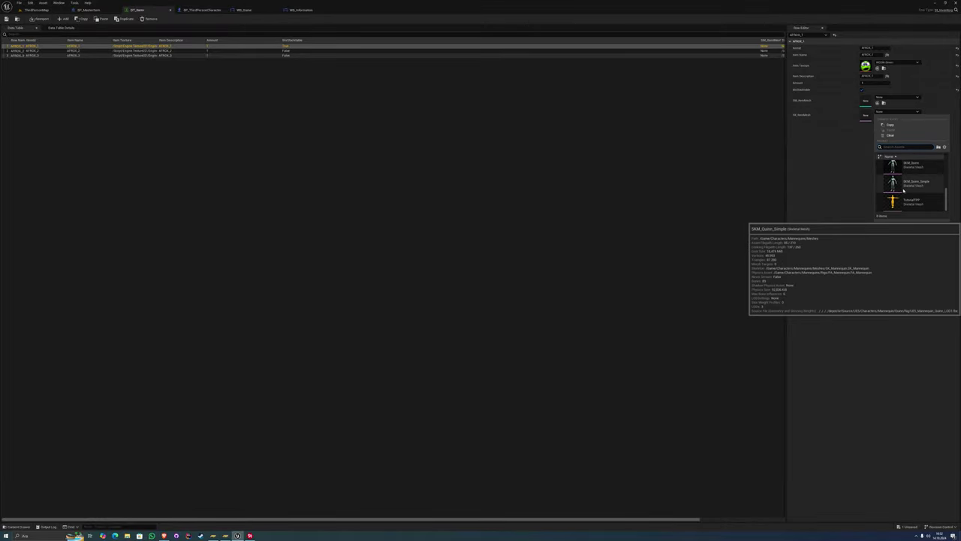
pyautogui.click(909, 193)
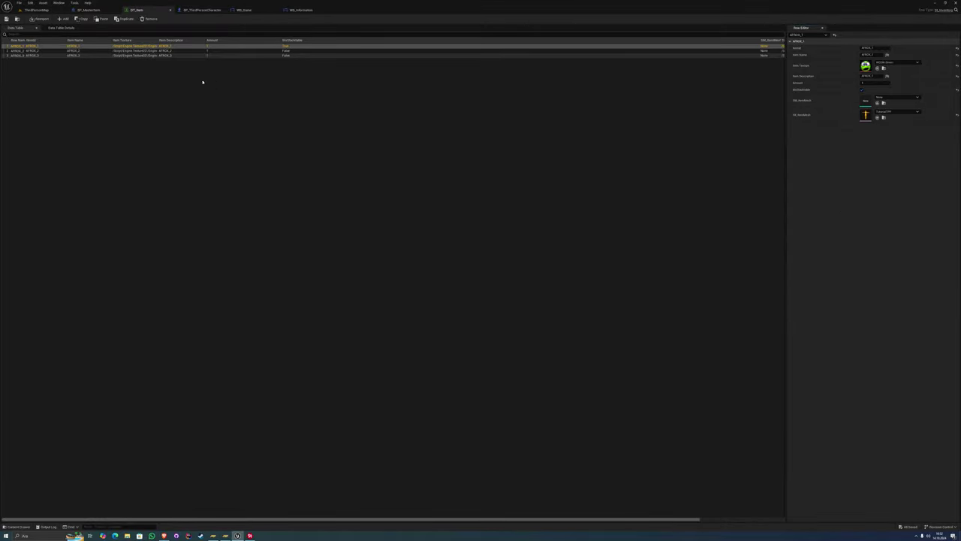
pyautogui.click(82, 10)
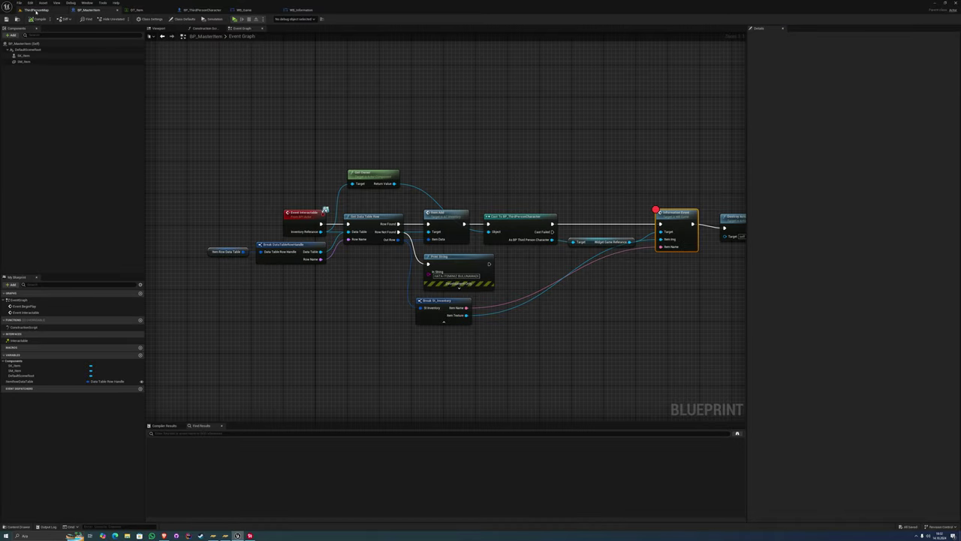
pyautogui.click(36, 10)
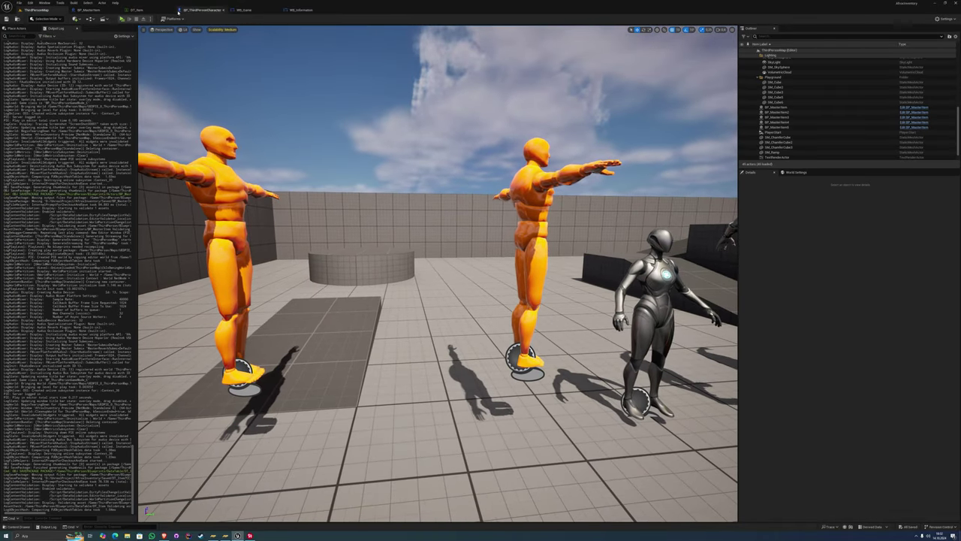
# Clear the row's SK_ItemMesh and assign Cylinder as its SM_ItemMesh
pyautogui.click(136, 10)
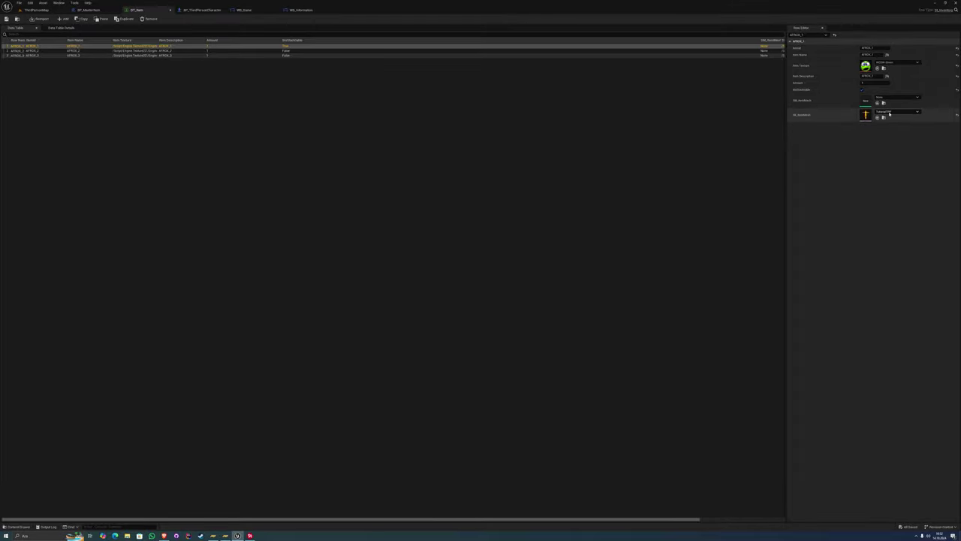
pyautogui.click(890, 112)
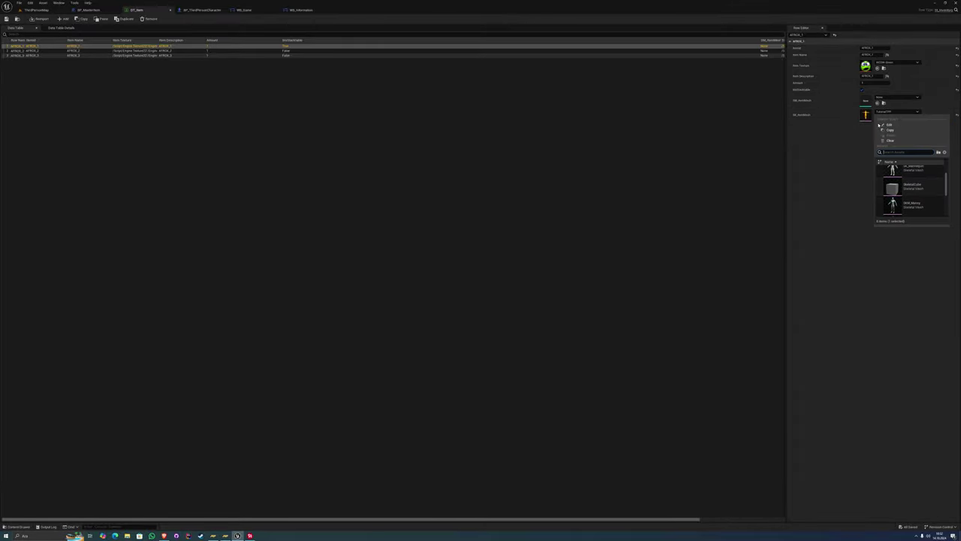
pyautogui.click(890, 98)
pyautogui.click(890, 97)
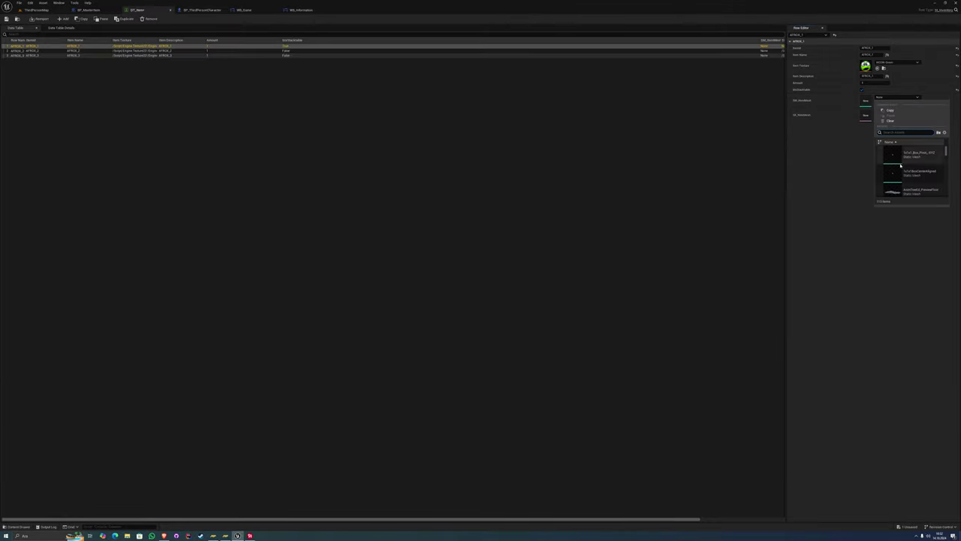
pyautogui.scroll(-2, 899, 171)
pyautogui.scroll(-1, 900, 174)
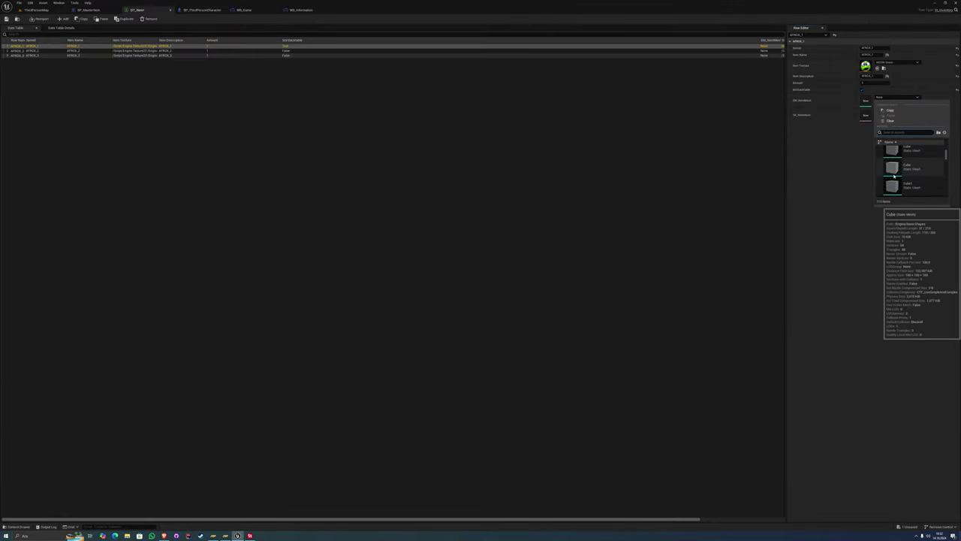
pyautogui.scroll(-2, 899, 180)
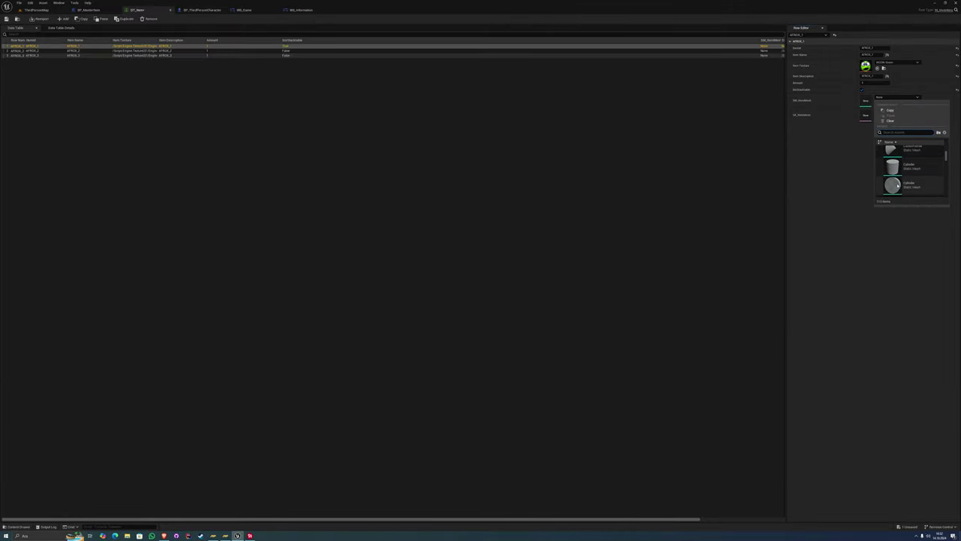
pyautogui.click(901, 189)
pyautogui.click(166, 159)
# Play ThirdPersonMap in a standalone window to see the cylinder pickups
pyautogui.click(36, 10)
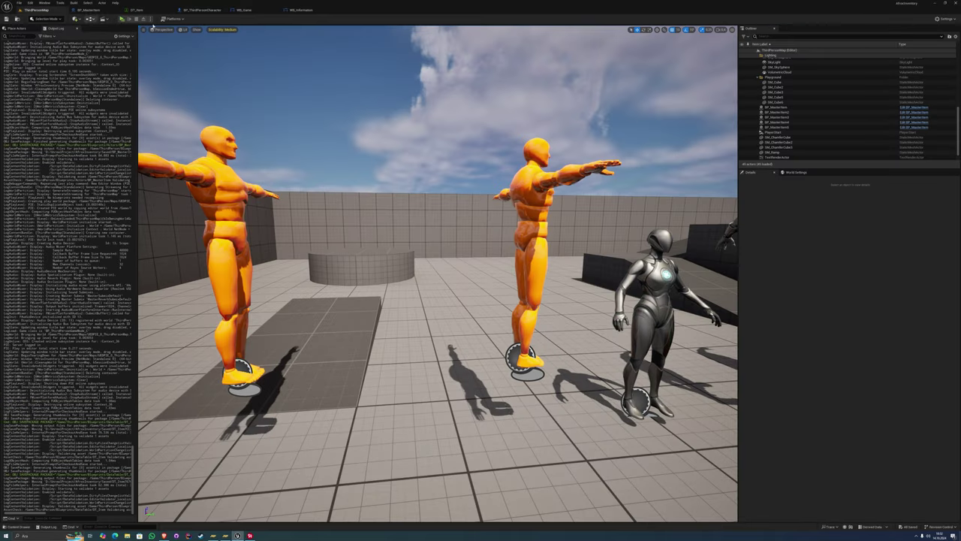
pyautogui.click(88, 10)
pyautogui.click(39, 20)
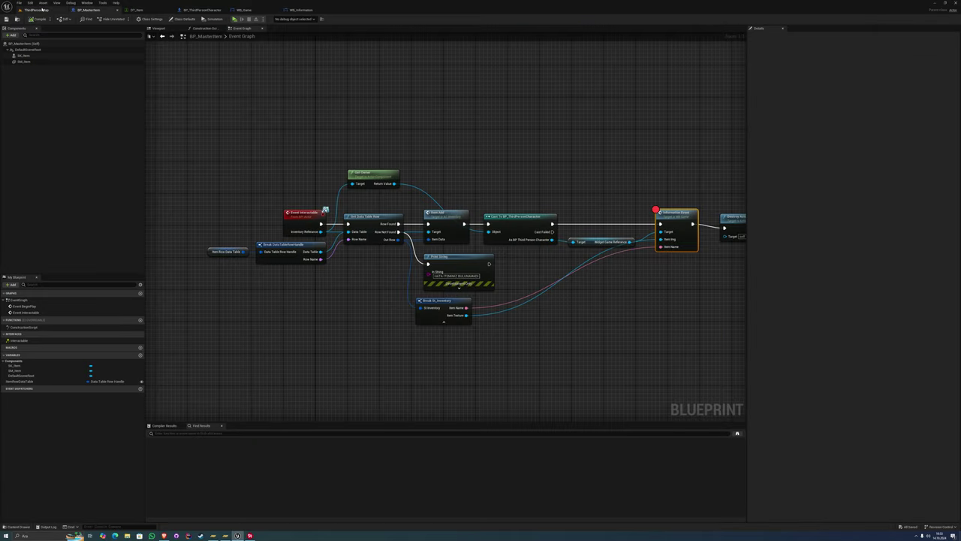
pyautogui.click(36, 10)
pyautogui.click(123, 19)
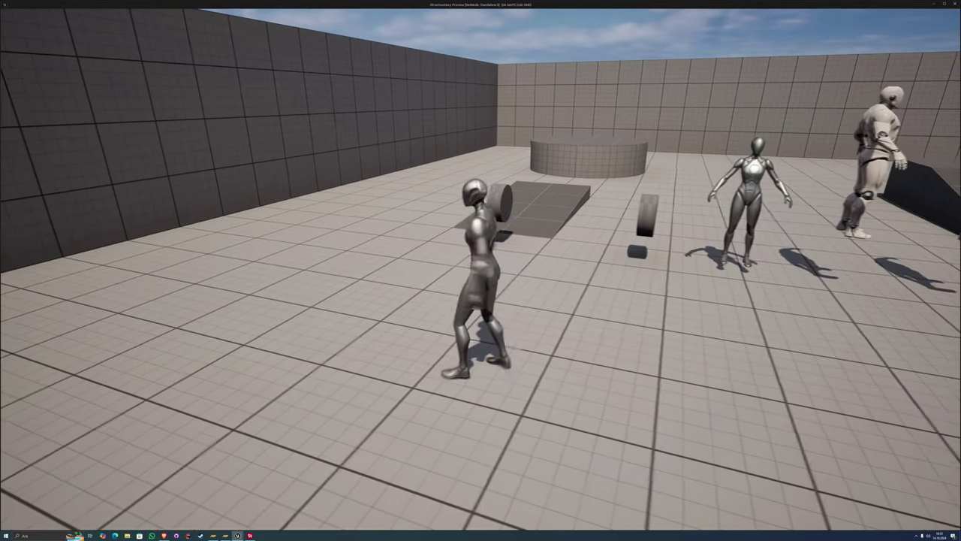
# Run the character toward the items and remove the Information Event node's breakpoint
pyautogui.press('w')
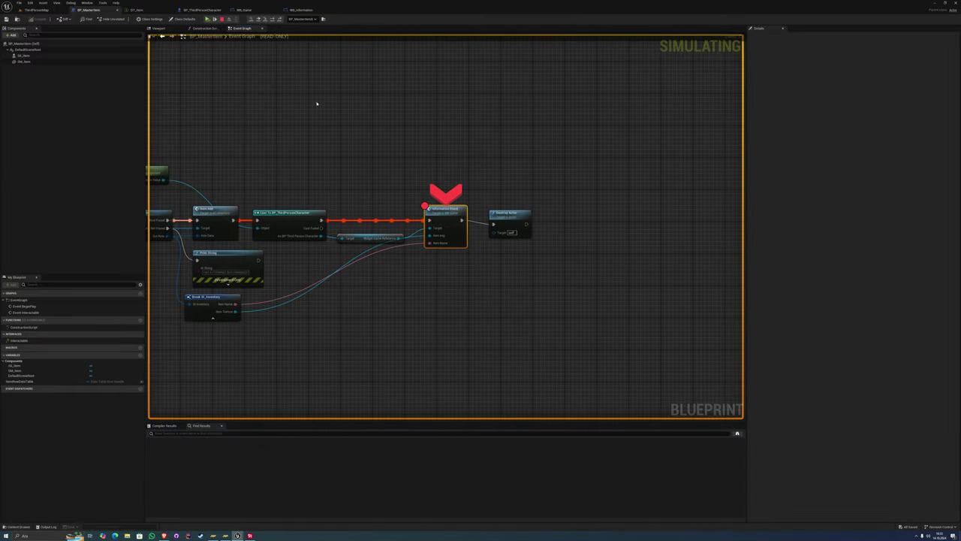
pyautogui.rightClick(486, 230)
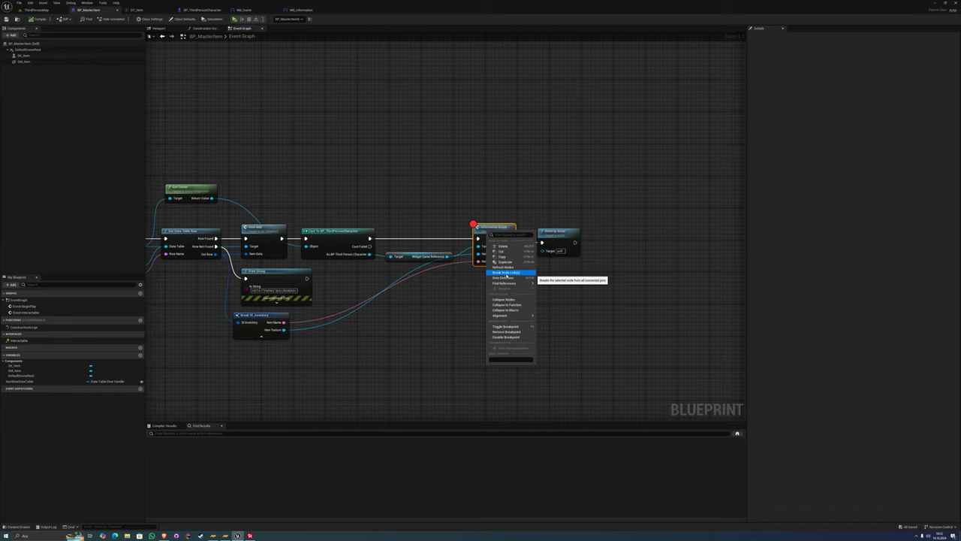
pyautogui.click(506, 332)
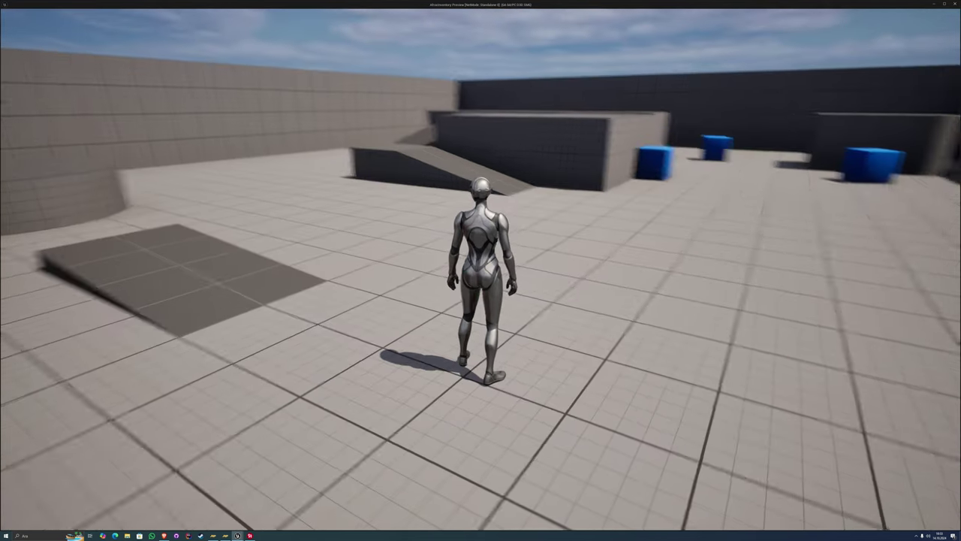
# Stop the game and pull the camera back to view the row of item boxes
pyautogui.press('Escape')
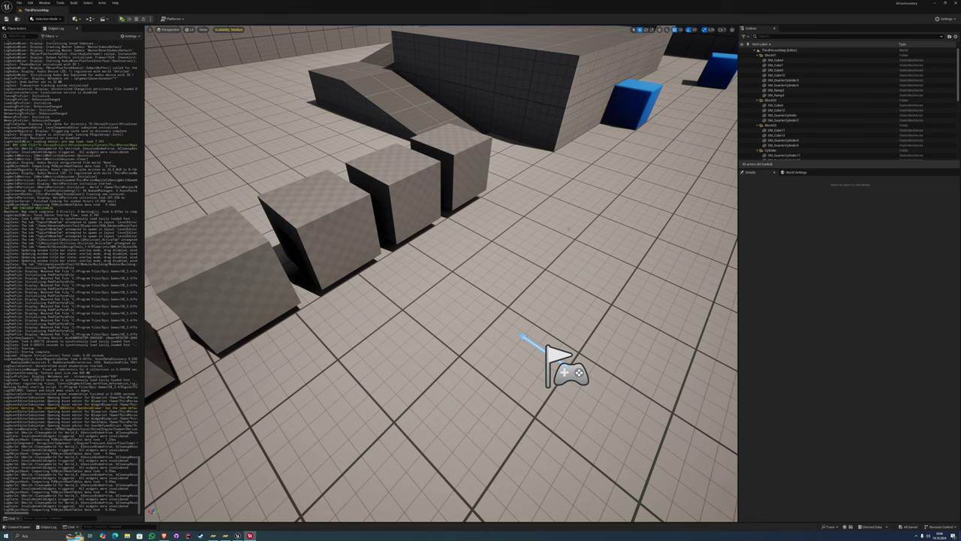
pyautogui.moveTo(441, 273); pyautogui.dragTo(360, 273, button='right')
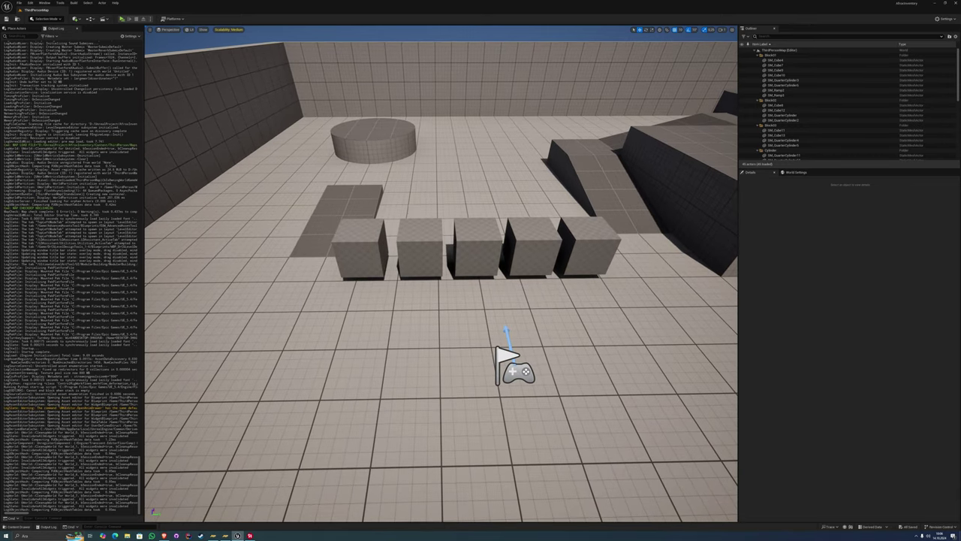
pyautogui.scroll(5, 441, 273)
# Browse ThirdPerson, LevelPrototyping Meshes and Mannequins_UE4 folders, then right-click the first BP_MasterItem cube
pyautogui.hotkey('ctrl', 'space')
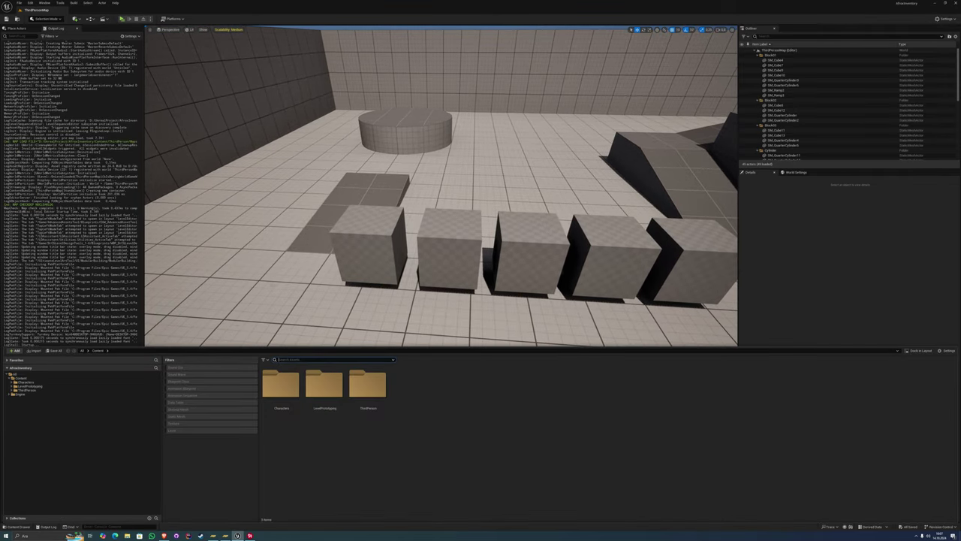
pyautogui.click(44, 390)
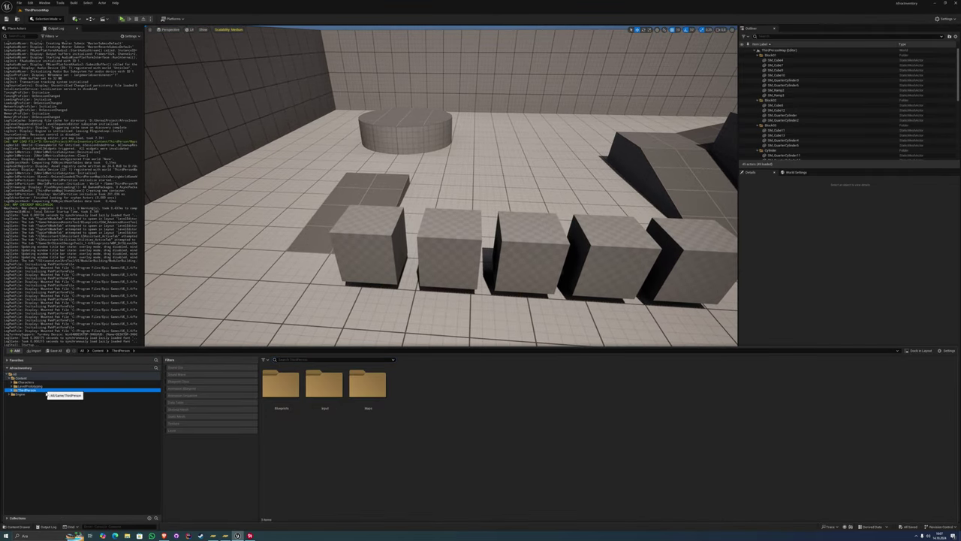
pyautogui.click(30, 385)
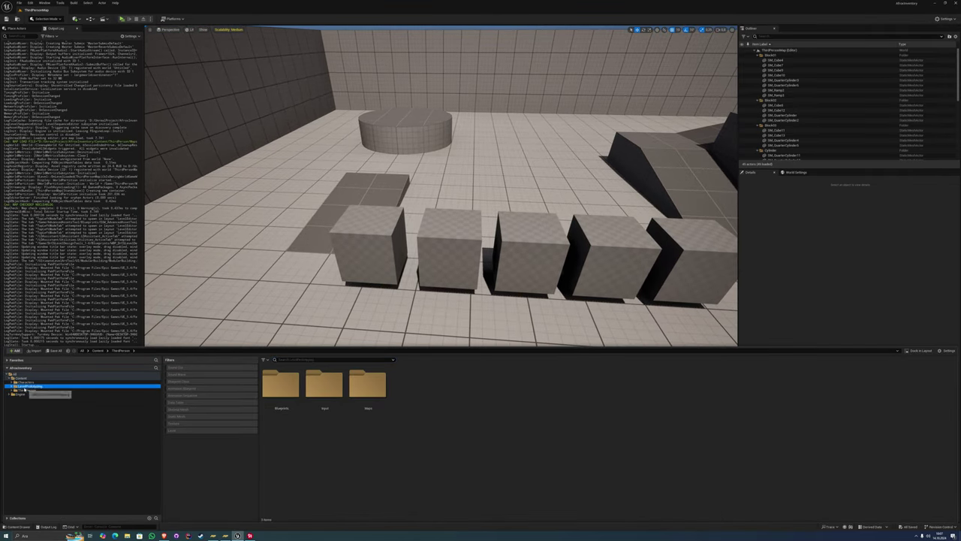
pyautogui.doubleClick(324, 386)
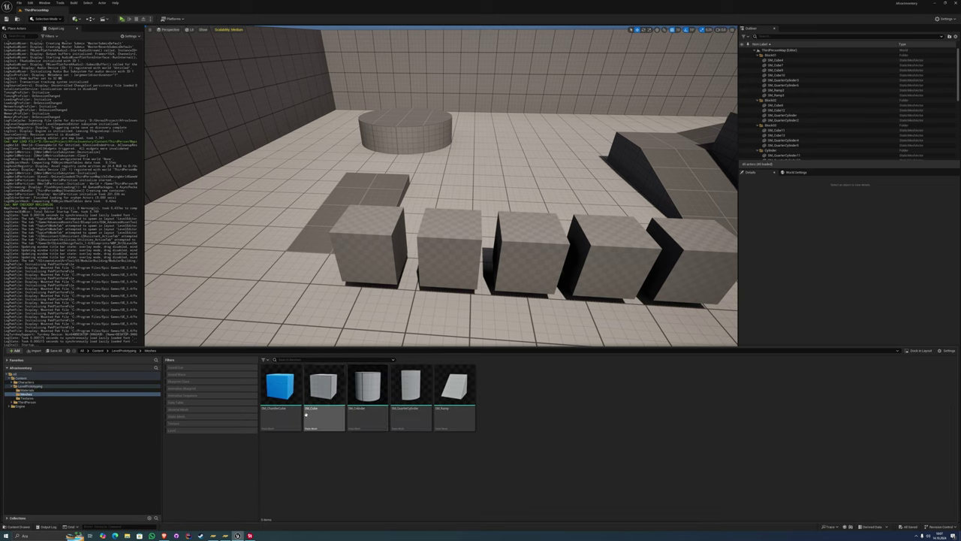
pyautogui.click(28, 385)
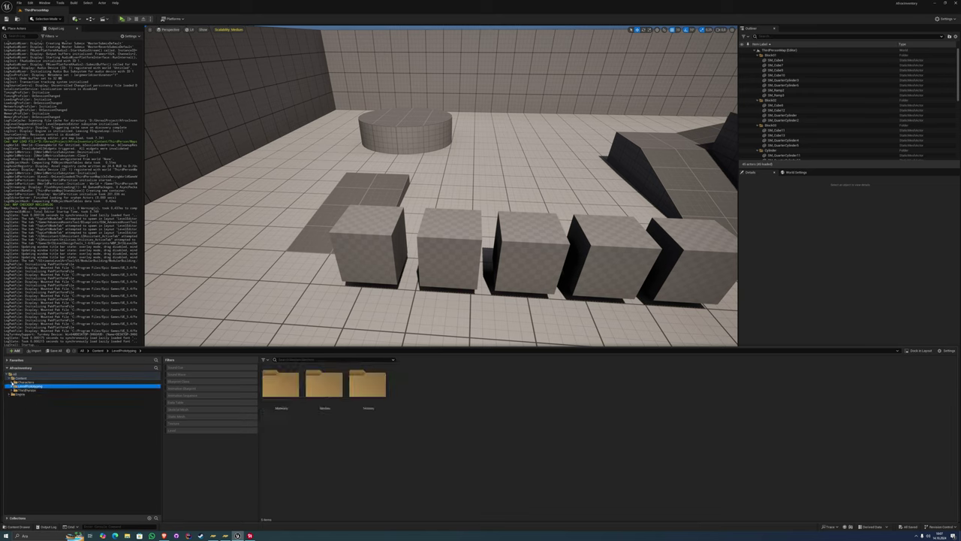
pyautogui.click(16, 386)
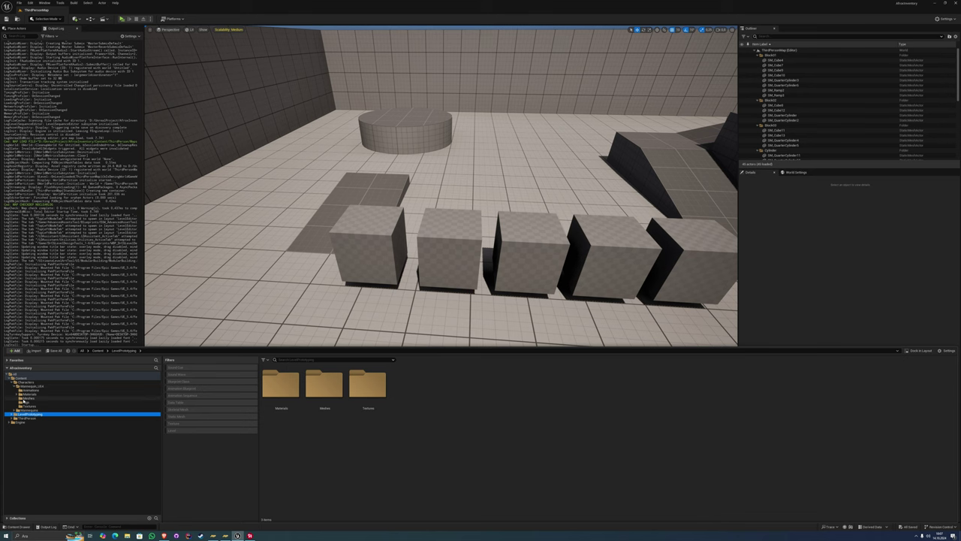
pyautogui.click(15, 386)
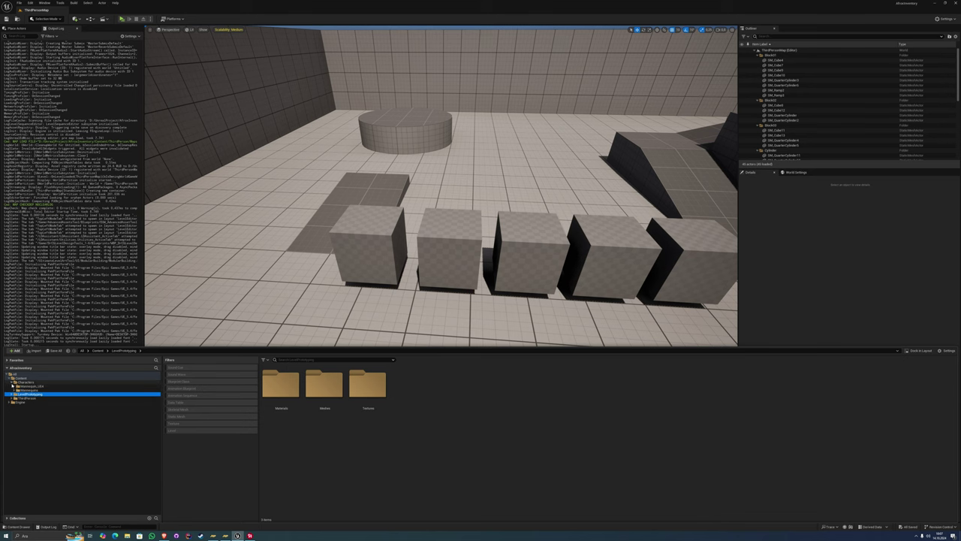
pyautogui.moveTo(299, 263); pyautogui.dragTo(353, 265, button='right')
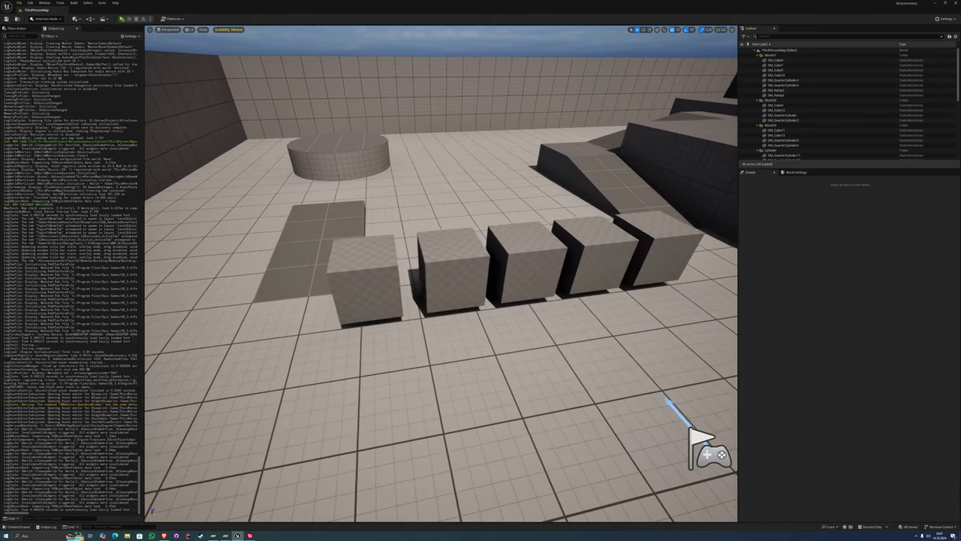
pyautogui.rightClick(396, 246)
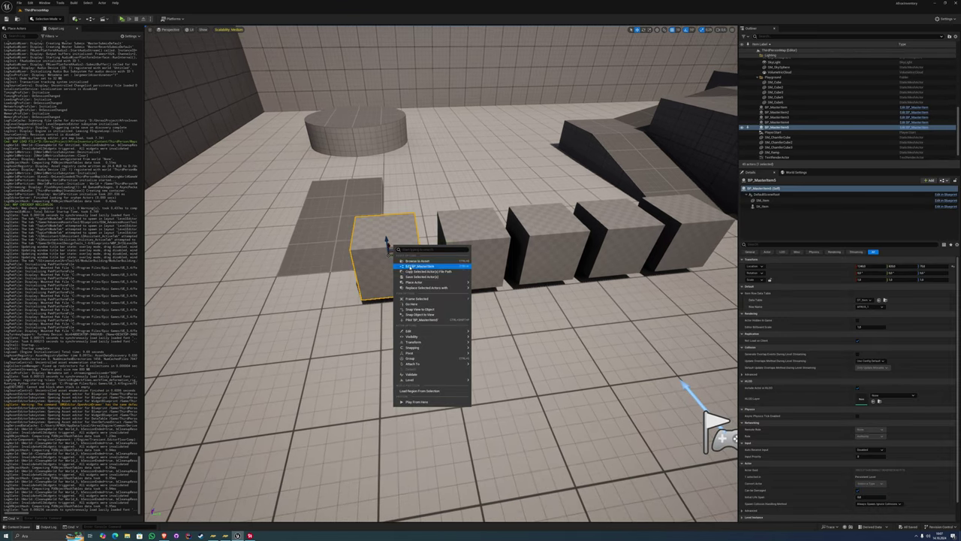
# Edit BP_MasterItem and select its SM_Item static mesh component
pyautogui.click(409, 267)
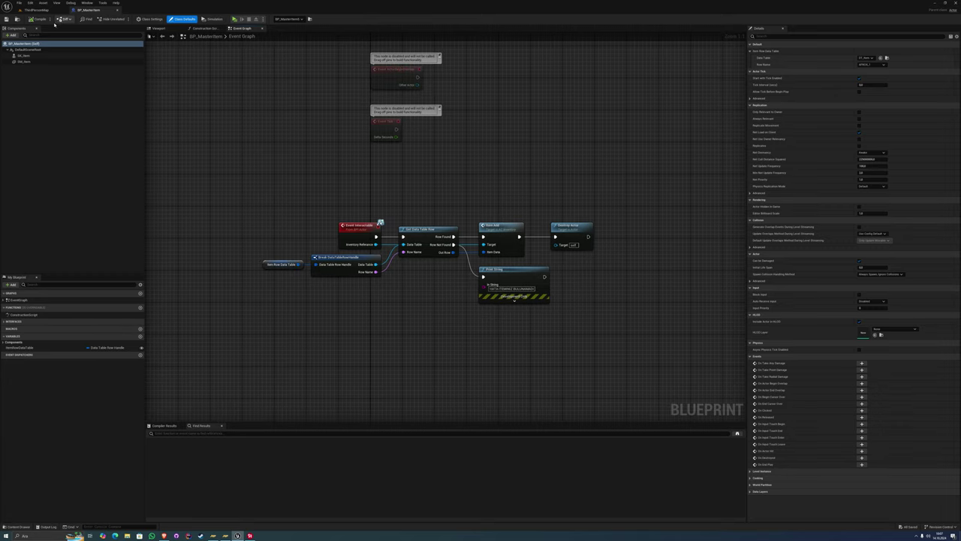
pyautogui.click(23, 56)
pyautogui.click(27, 62)
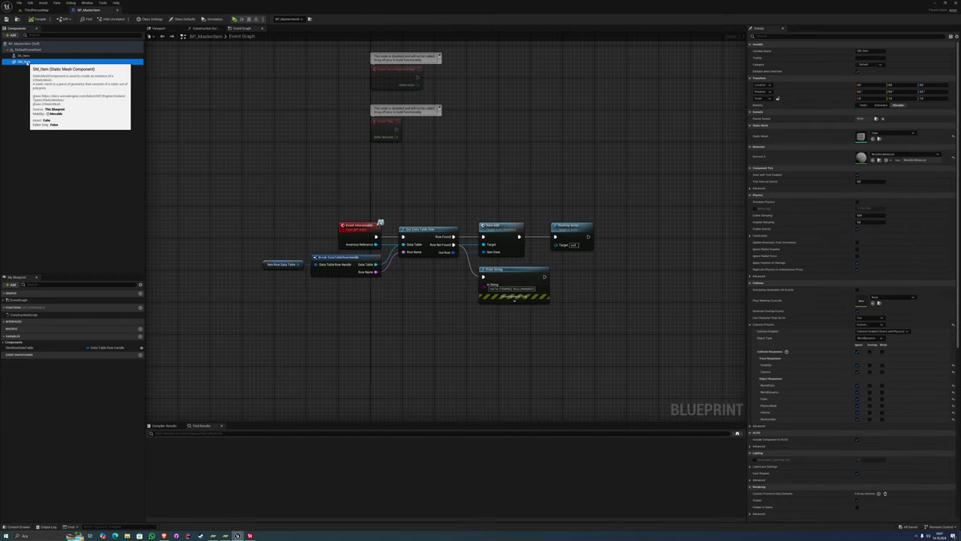
pyautogui.moveTo(425, 171); pyautogui.dragTo(365, 202, button='right')
pyautogui.scroll(-2, 403, 270)
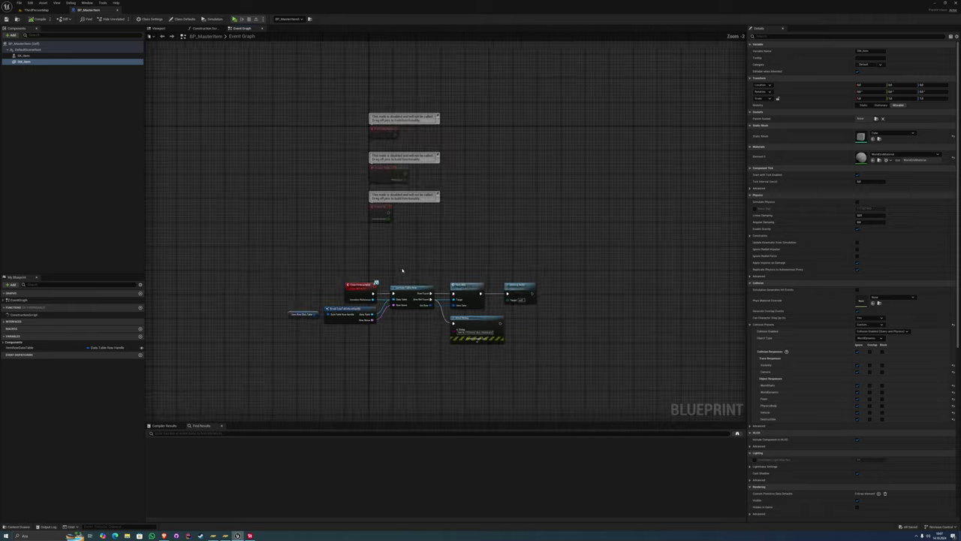
# Review the Viewport preview and Construction Script, then select the Event Graph's data table lookup nodes
pyautogui.click(158, 28)
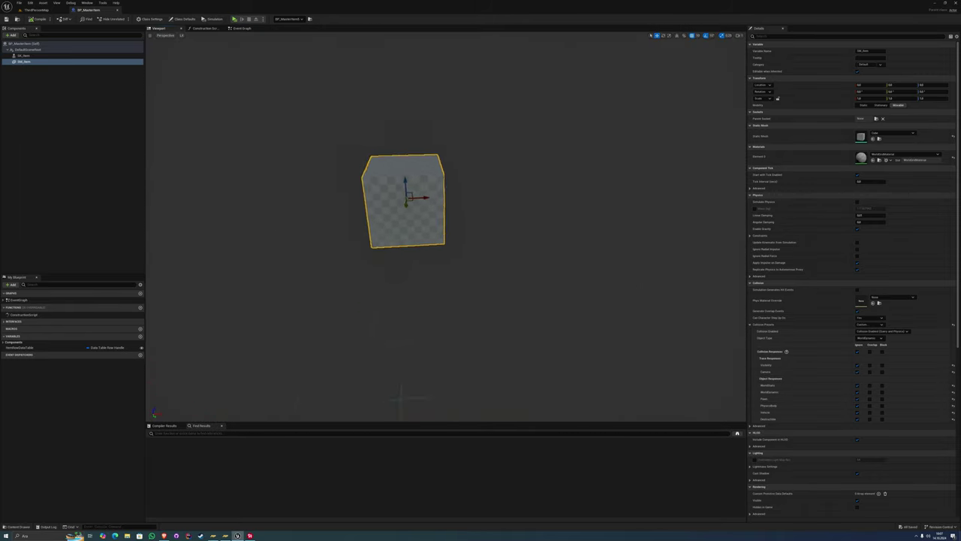
pyautogui.moveTo(305, 92); pyautogui.dragTo(305, 93, button='right')
pyautogui.click(204, 29)
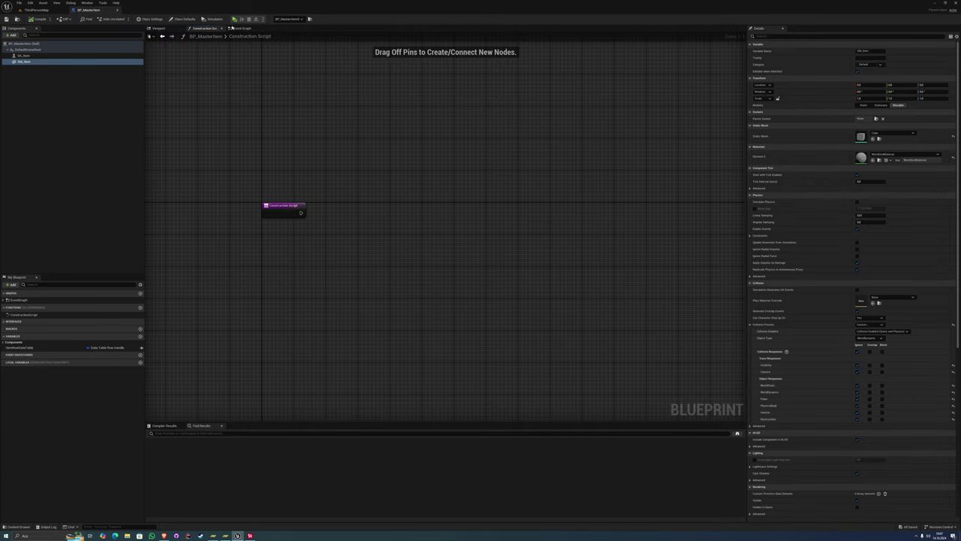
pyautogui.click(231, 28)
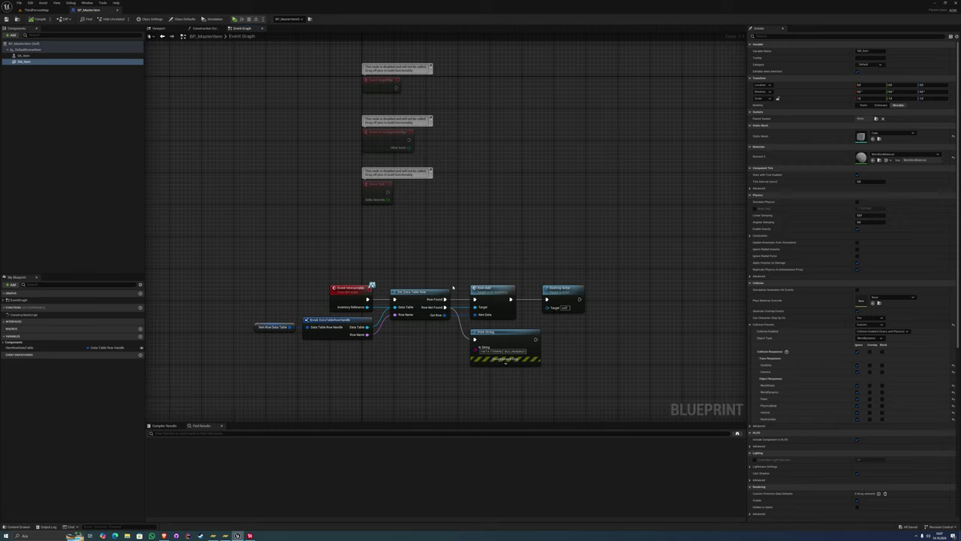
pyautogui.moveTo(239, 371); pyautogui.dragTo(404, 298)
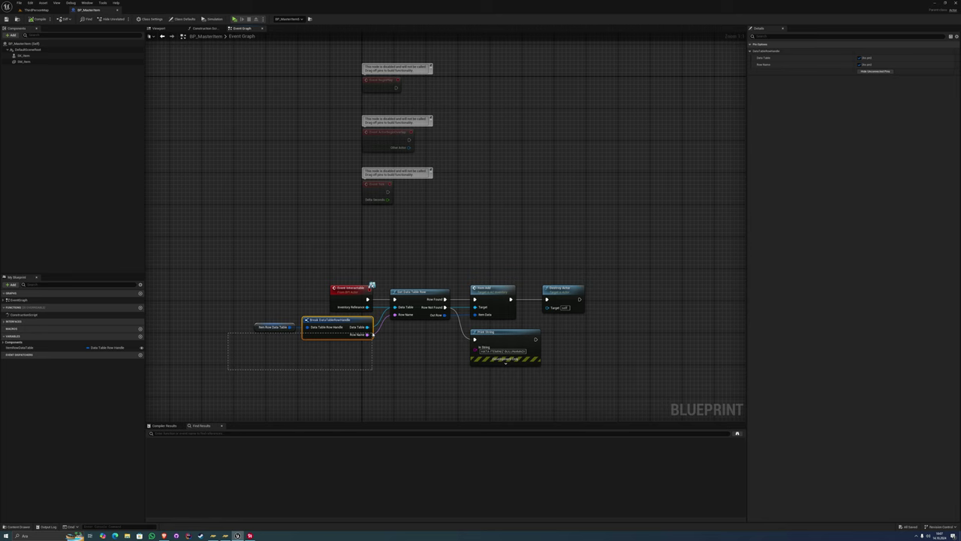
# In the Construction Script, add an Item Row Data Table getter feeding a Break DataTableRowHandle node
pyautogui.click(208, 29)
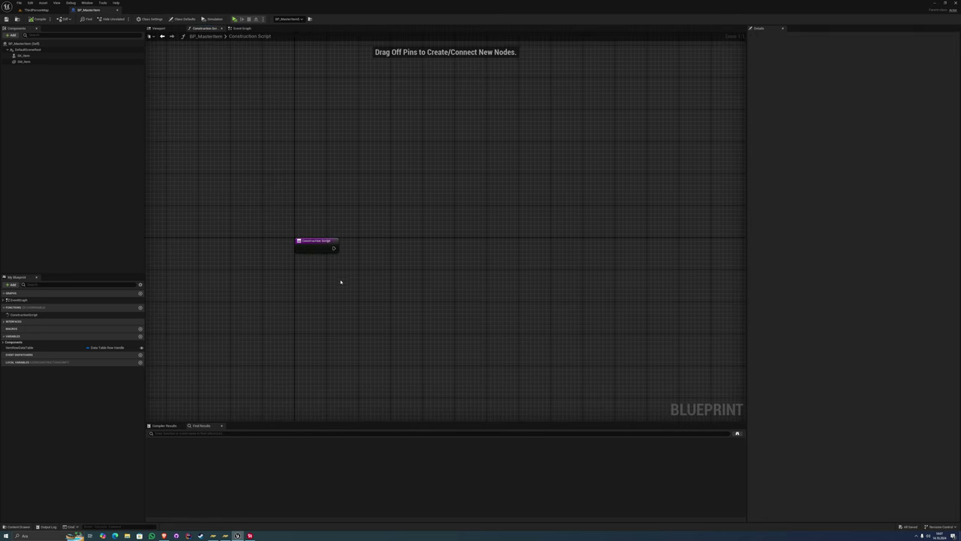
pyautogui.rightClick(348, 239)
pyautogui.moveTo(20, 347); pyautogui.dragTo(314, 263)
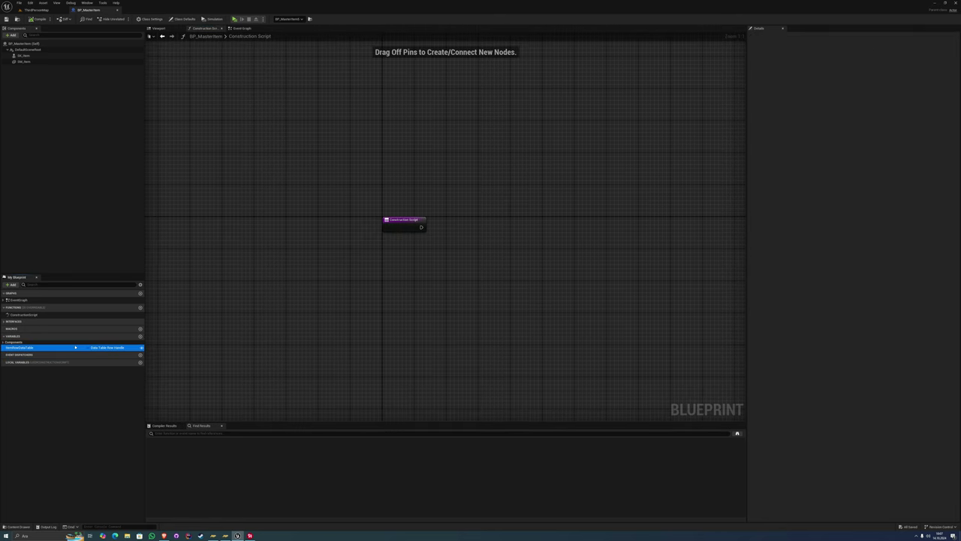
pyautogui.click(314, 262)
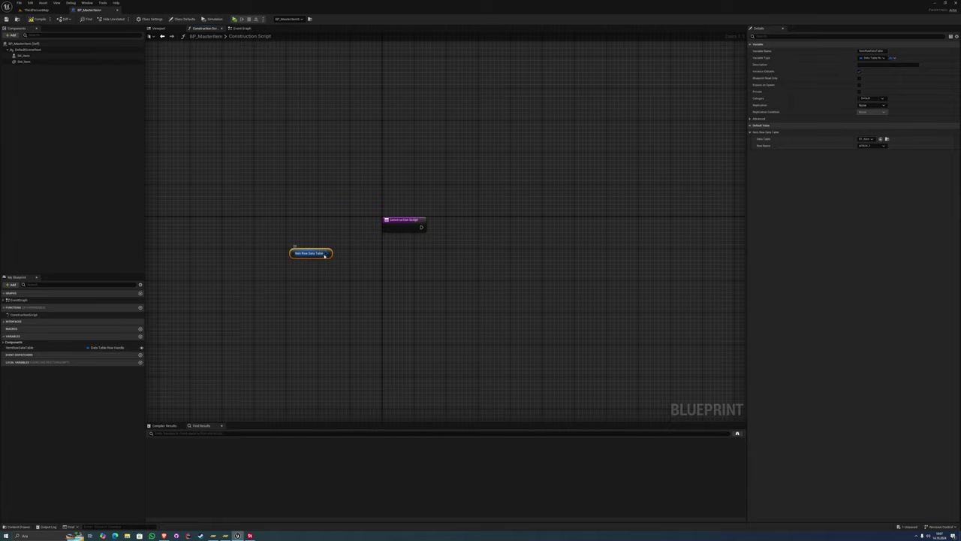
pyautogui.moveTo(324, 254); pyautogui.dragTo(350, 260)
pyautogui.write('break')
pyautogui.click(367, 268)
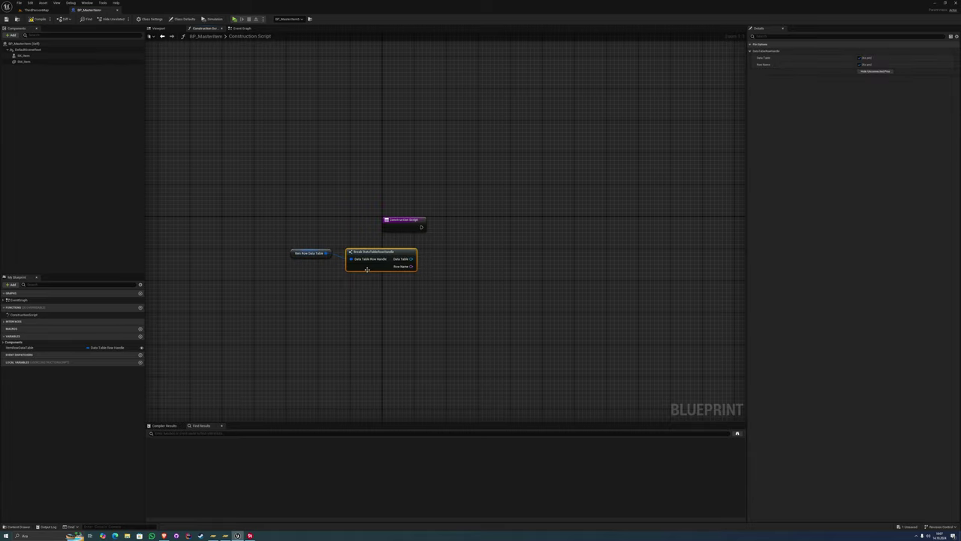
pyautogui.click(308, 253)
pyautogui.moveTo(412, 258); pyautogui.dragTo(429, 260)
pyautogui.moveTo(403, 247); pyautogui.dragTo(353, 253, button='right')
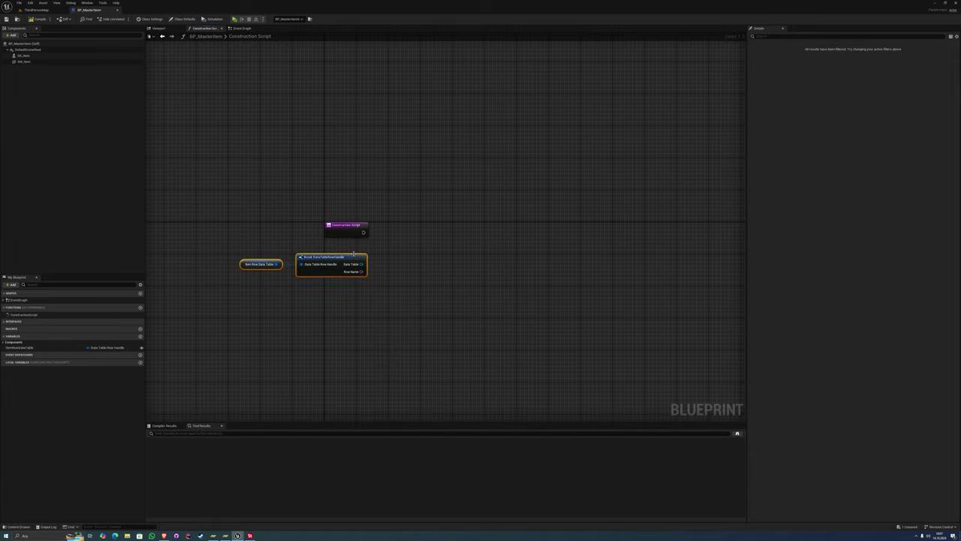
# Add Get Data Table Row after Construction Script, wiring in Data Table and Row Name
pyautogui.moveTo(363, 232); pyautogui.dragTo(393, 231)
pyautogui.write('get data table')
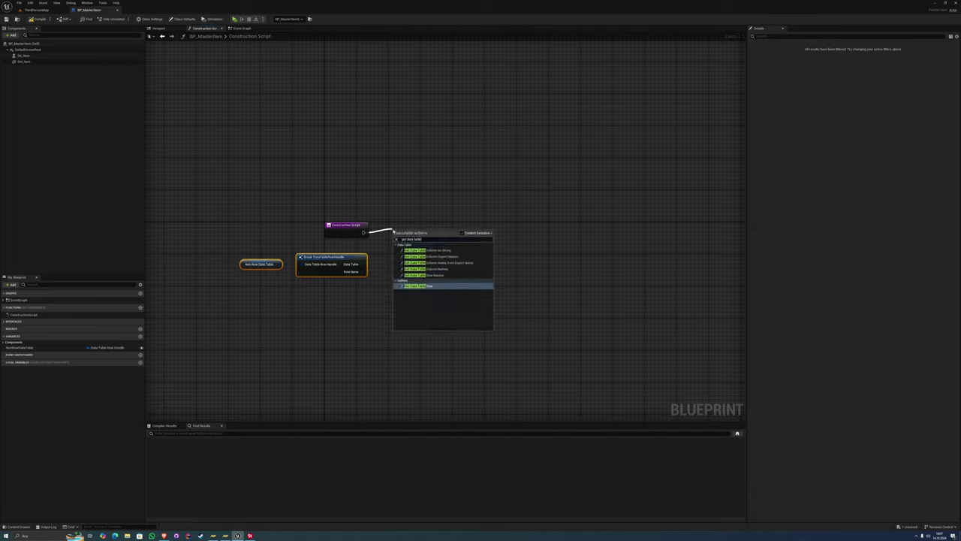
pyautogui.click(418, 301)
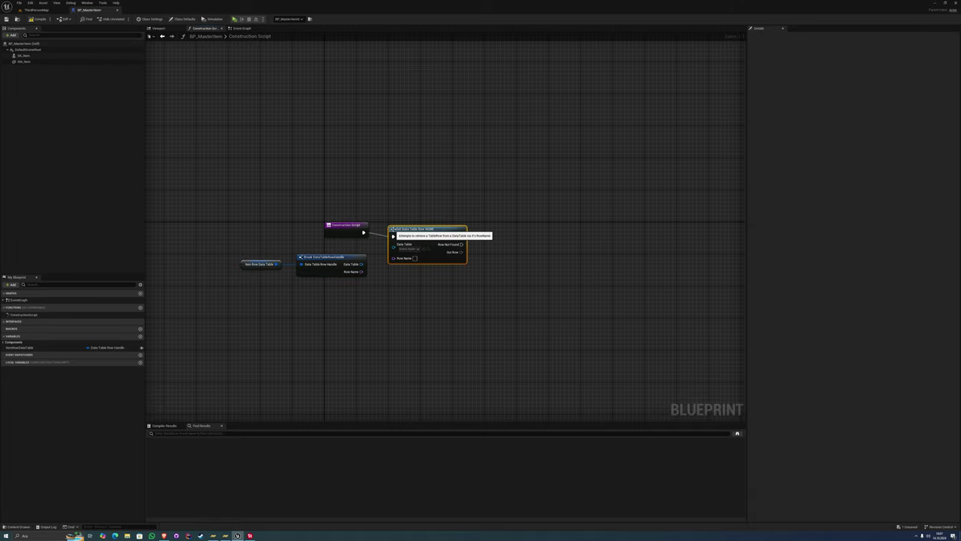
pyautogui.moveTo(360, 265); pyautogui.dragTo(393, 244)
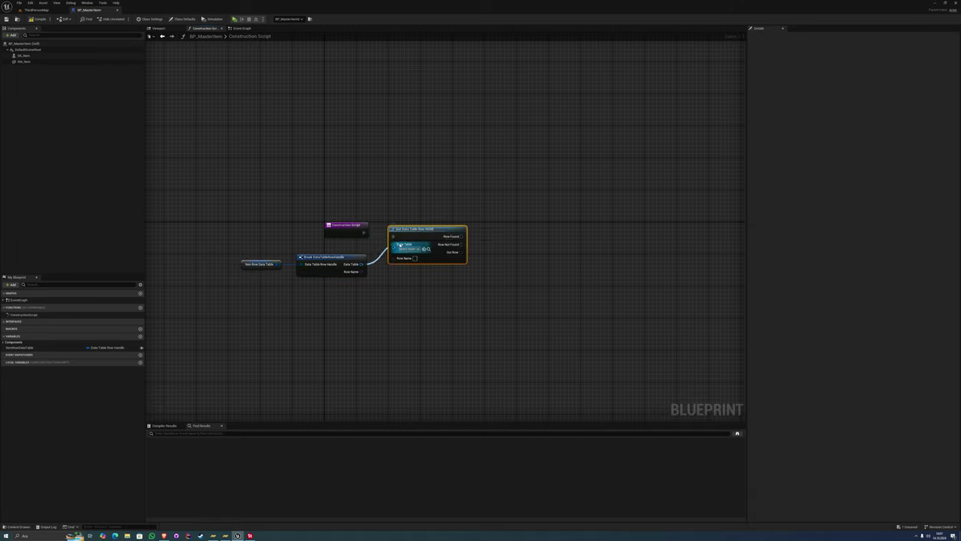
pyautogui.moveTo(361, 272)
pyautogui.mouseDown()
pyautogui.moveTo(393, 251)
pyautogui.moveTo(414, 273)
pyautogui.mouseUp()
# Break the found row into S_Inventory fields, exposing only SK_ItemMesh and SM_ItemMesh
pyautogui.write('reak')
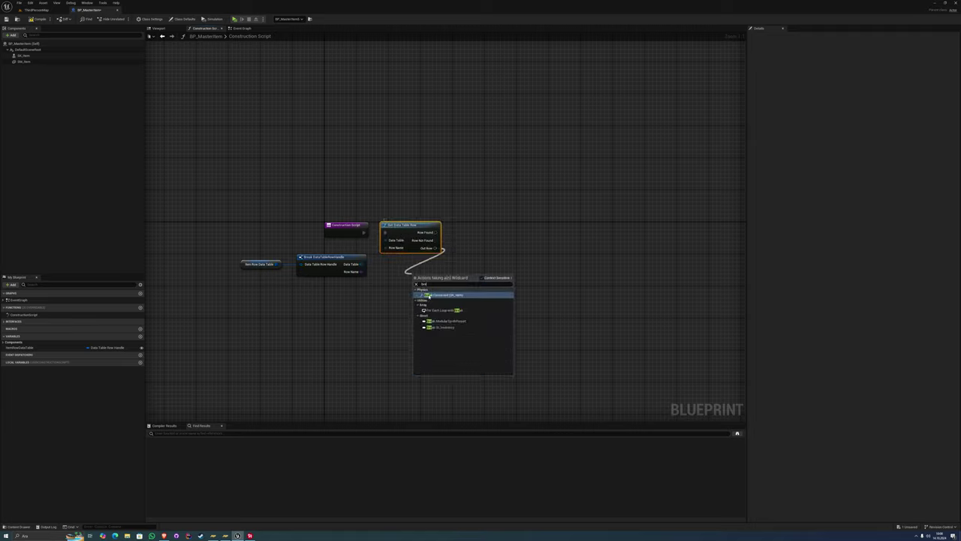
pyautogui.click(446, 327)
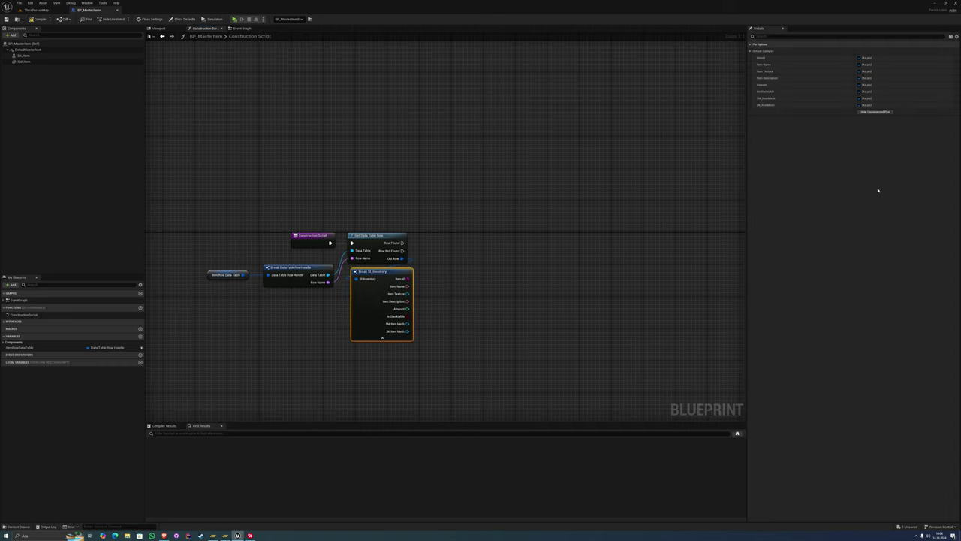
pyautogui.click(874, 111)
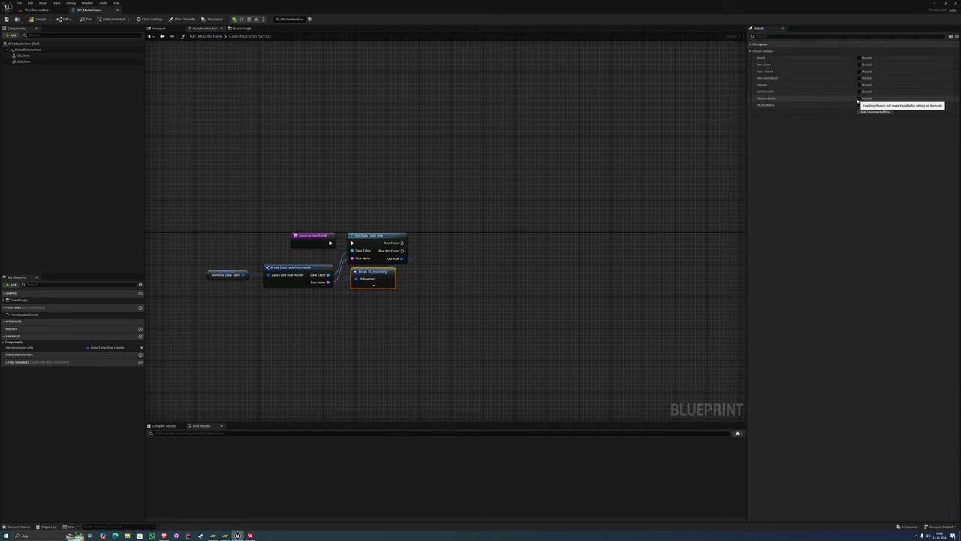
pyautogui.click(858, 104)
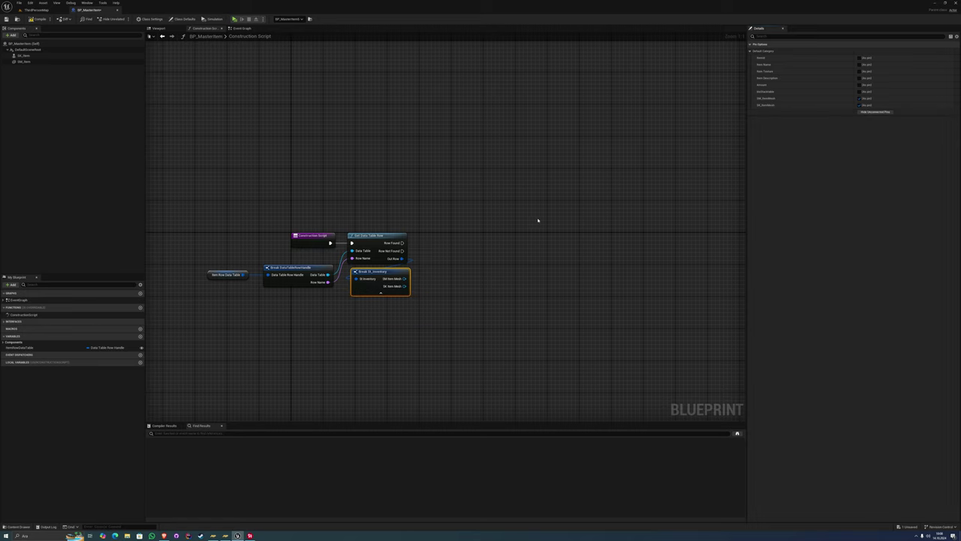
pyautogui.moveTo(539, 217); pyautogui.dragTo(502, 220, button='right')
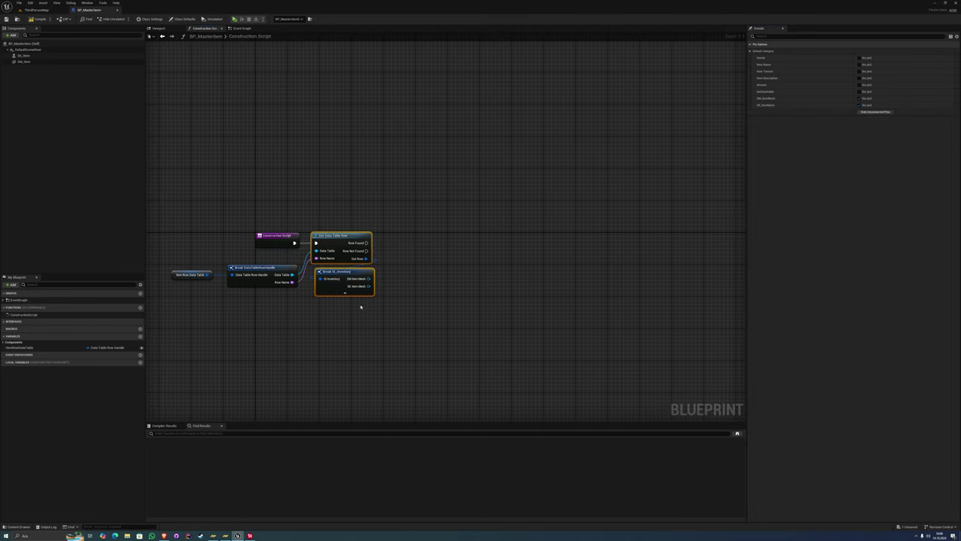
pyautogui.hotkey('shift', 'd')
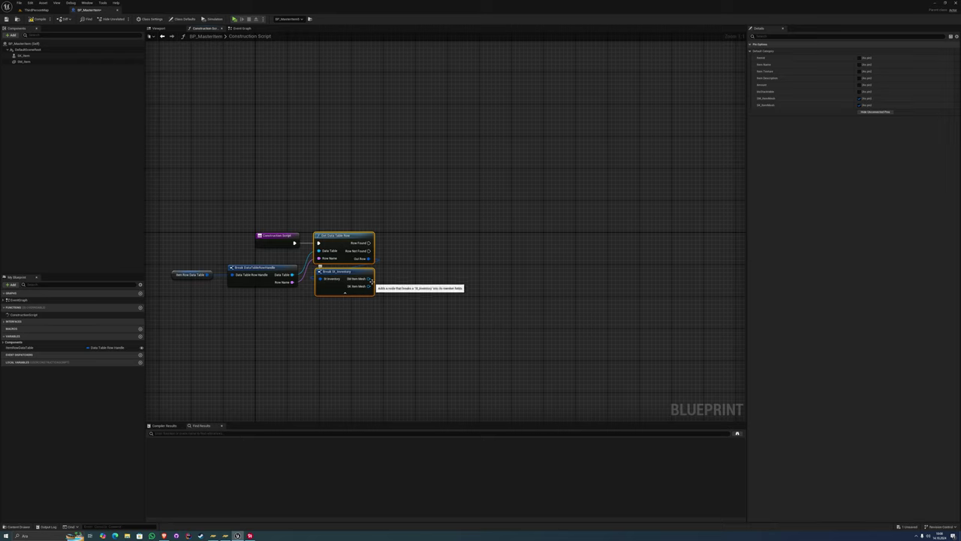
# Add an Is Valid check on SM Item Mesh after Row Found, and place SM Item in the graph
pyautogui.moveTo(369, 279); pyautogui.dragTo(406, 251)
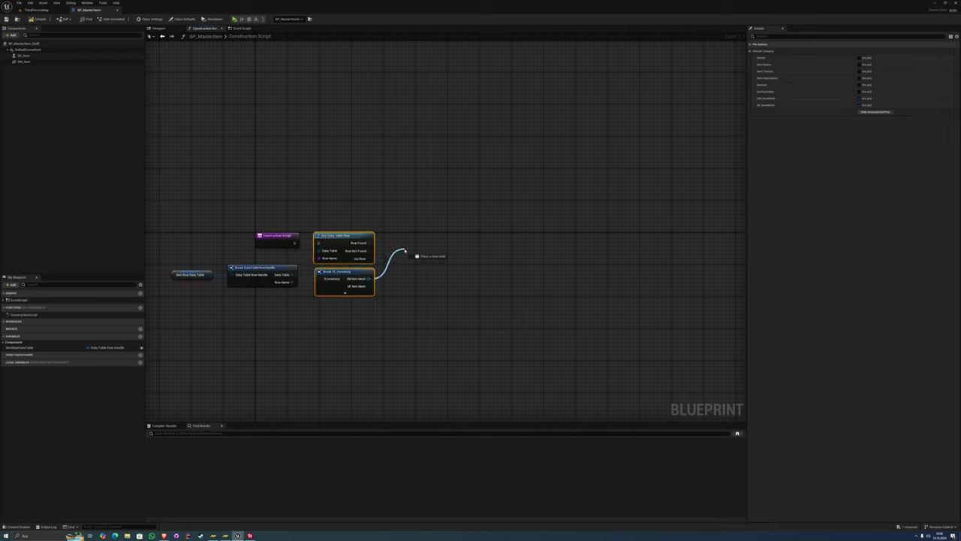
pyautogui.write('W')
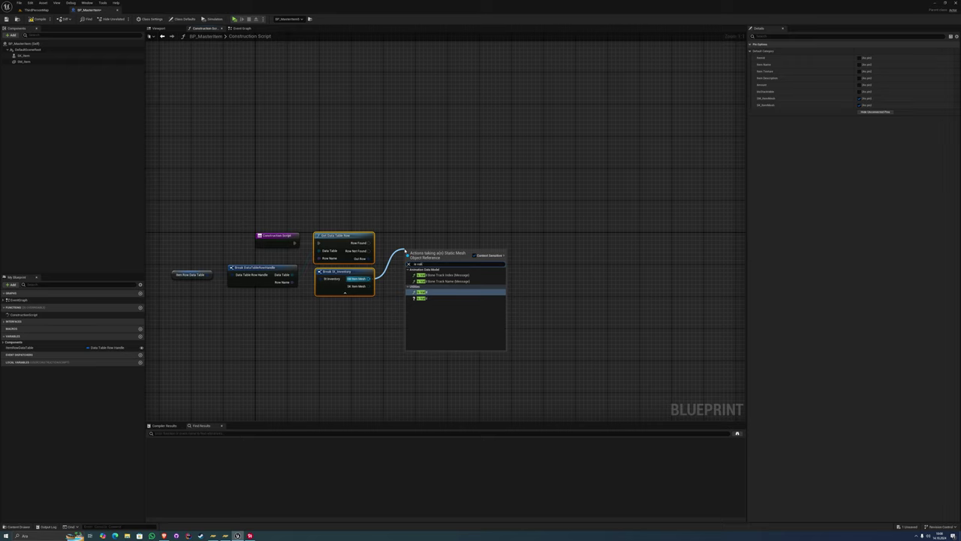
pyautogui.press('Down')
pyautogui.press('Return')
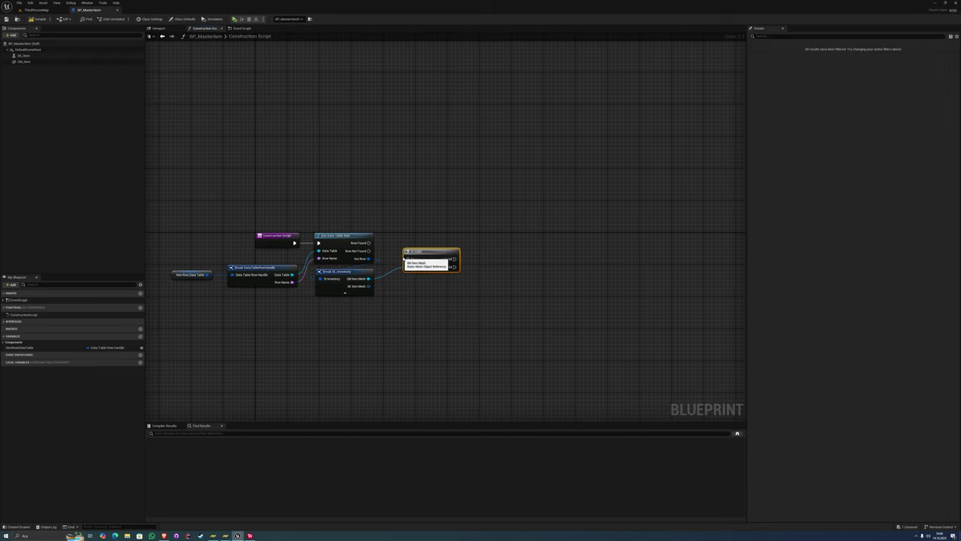
pyautogui.moveTo(407, 259)
pyautogui.mouseDown()
pyautogui.moveTo(394, 246)
pyautogui.moveTo(418, 243)
pyautogui.mouseUp()
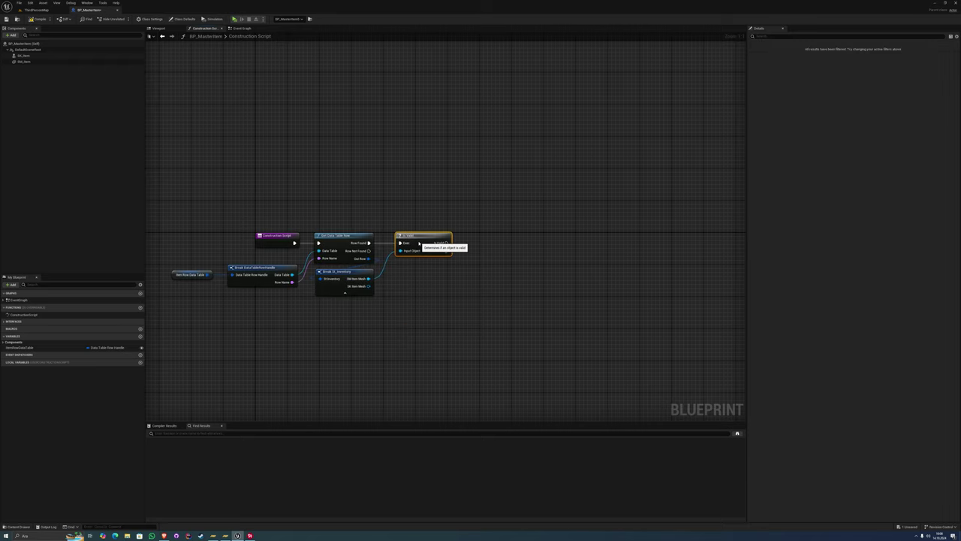
pyautogui.moveTo(419, 243); pyautogui.dragTo(380, 248, button='right')
pyautogui.moveTo(24, 61)
pyautogui.mouseDown()
pyautogui.moveTo(368, 214)
pyautogui.moveTo(472, 221)
pyautogui.mouseUp()
# Add Set Static Mesh on SM Item, driven by Is Valid and fed SM Item Mesh
pyautogui.write('set stat')
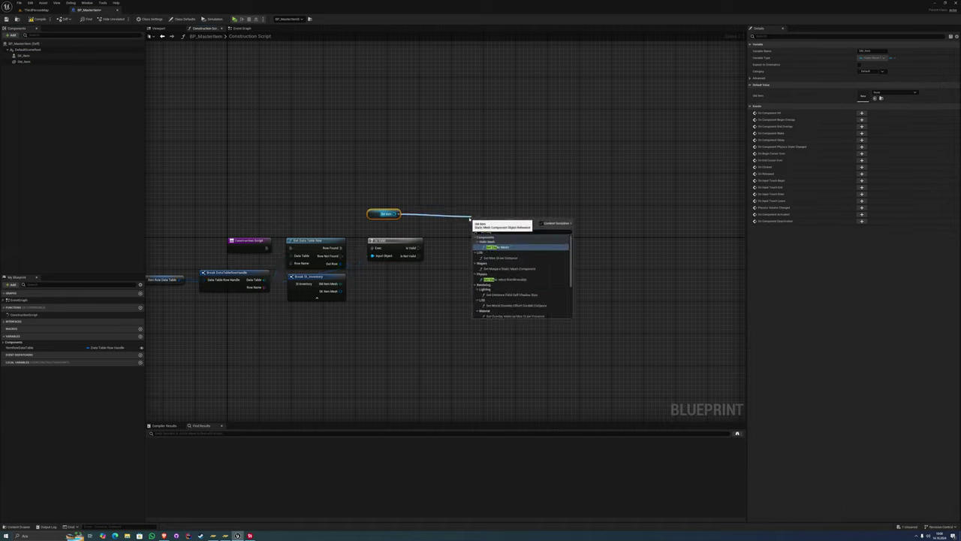
pyautogui.click(491, 248)
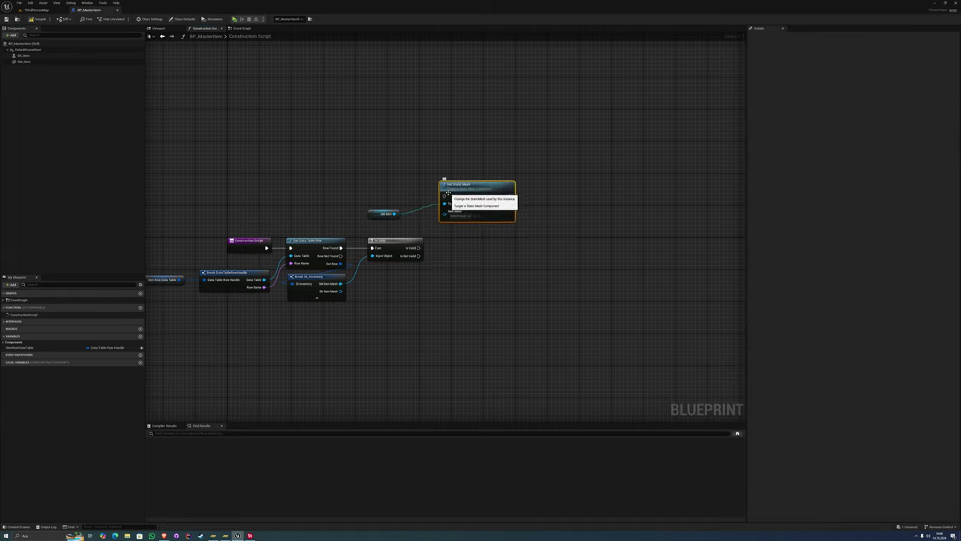
pyautogui.moveTo(444, 196); pyautogui.dragTo(418, 248)
pyautogui.moveTo(340, 284); pyautogui.dragTo(444, 211)
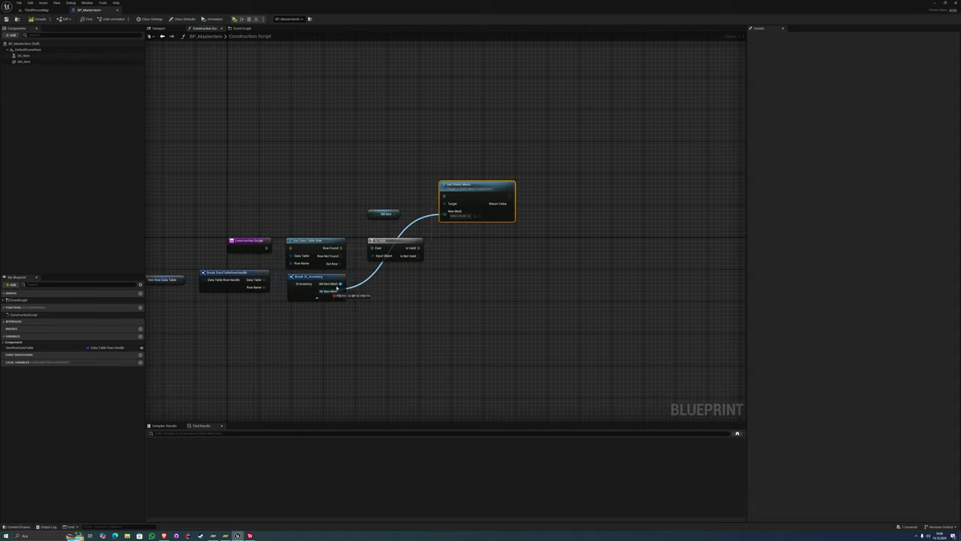
pyautogui.moveTo(376, 214)
pyautogui.mouseDown()
pyautogui.moveTo(400, 195)
pyautogui.moveTo(451, 221)
pyautogui.mouseUp()
pyautogui.moveTo(477, 227)
pyautogui.mouseDown(button='right')
pyautogui.moveTo(451, 222)
pyautogui.moveTo(456, 200)
pyautogui.mouseUp(button='right')
# Reposition the Is Valid node and pull a new wire from its Is Not Valid pin
pyautogui.click(389, 226)
pyautogui.moveTo(389, 226); pyautogui.dragTo(405, 235, button='right')
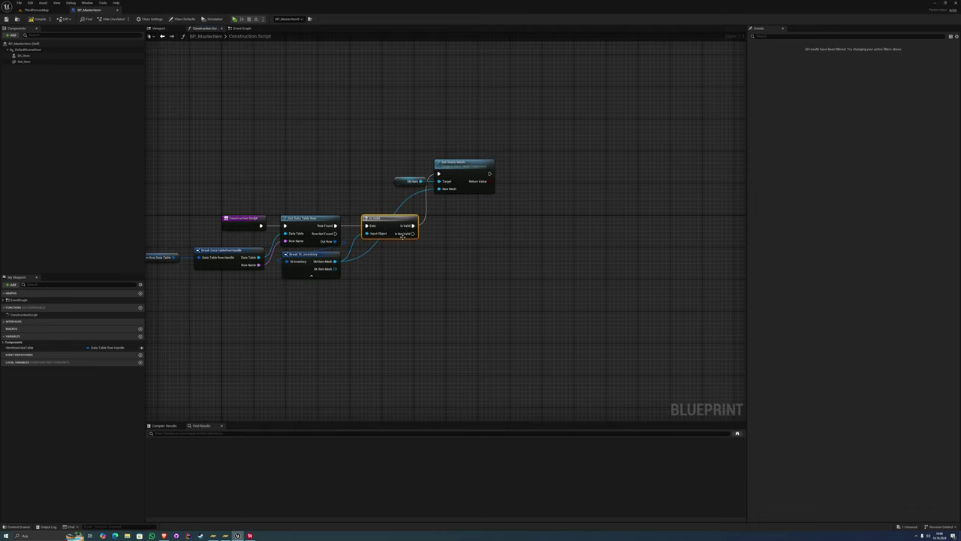
pyautogui.moveTo(414, 234); pyautogui.dragTo(437, 255)
# Add a second Is Valid check on Is Not Valid that tests SK Item Mesh
pyautogui.write('is valid')
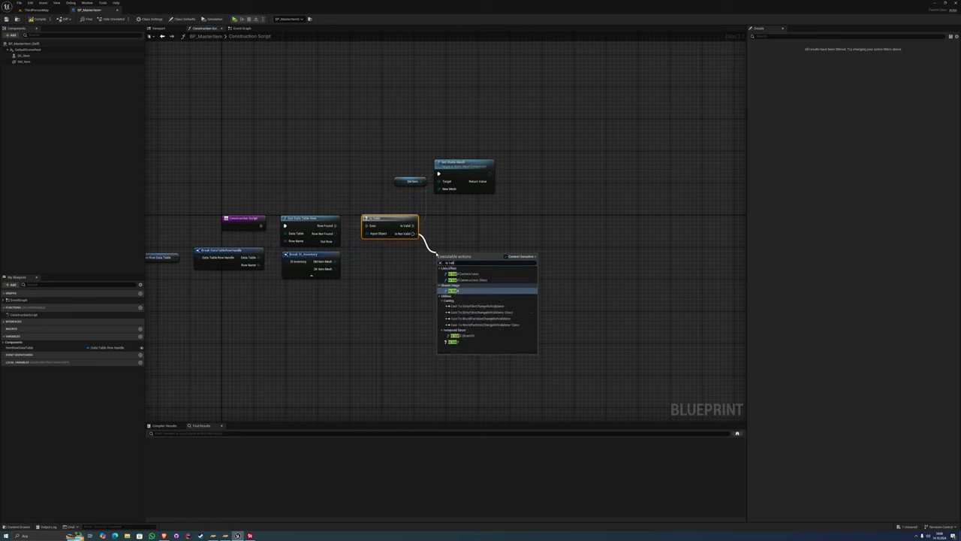
pyautogui.press('Down')
pyautogui.press('Down')
pyautogui.press('Down')
pyautogui.press('Down')
pyautogui.press('Down')
pyautogui.press('Down')
pyautogui.press('Return')
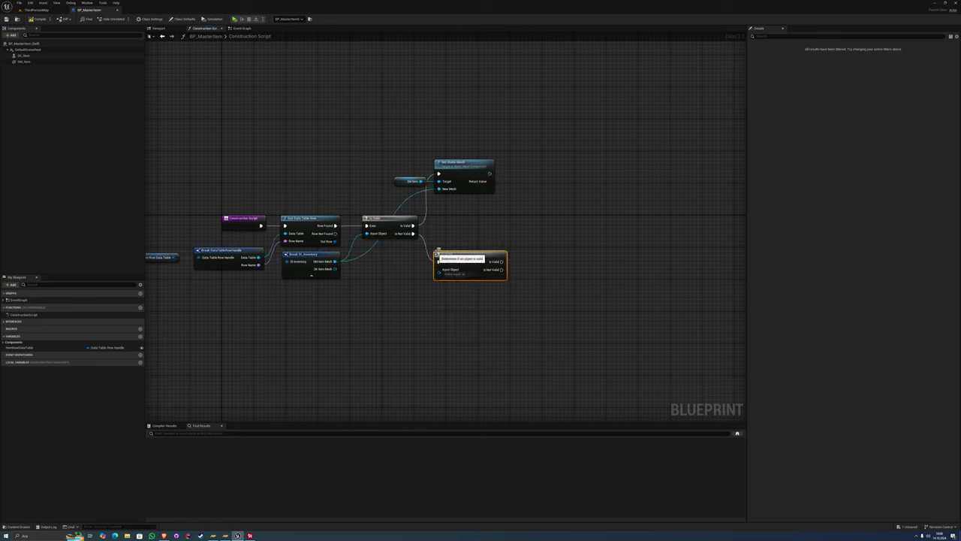
pyautogui.moveTo(334, 269); pyautogui.dragTo(455, 263)
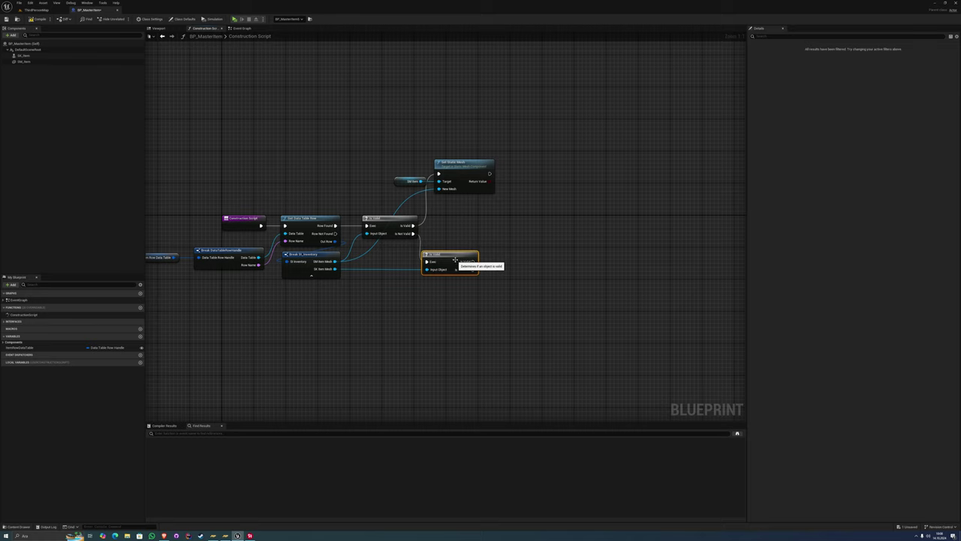
pyautogui.moveTo(454, 263); pyautogui.dragTo(411, 286, button='right')
# Add Set Skeletal Mesh Asset on SK Item, run when SK Item Mesh is valid
pyautogui.moveTo(23, 56)
pyautogui.mouseDown()
pyautogui.moveTo(425, 261)
pyautogui.moveTo(477, 278)
pyautogui.mouseUp()
pyautogui.write('set ske')
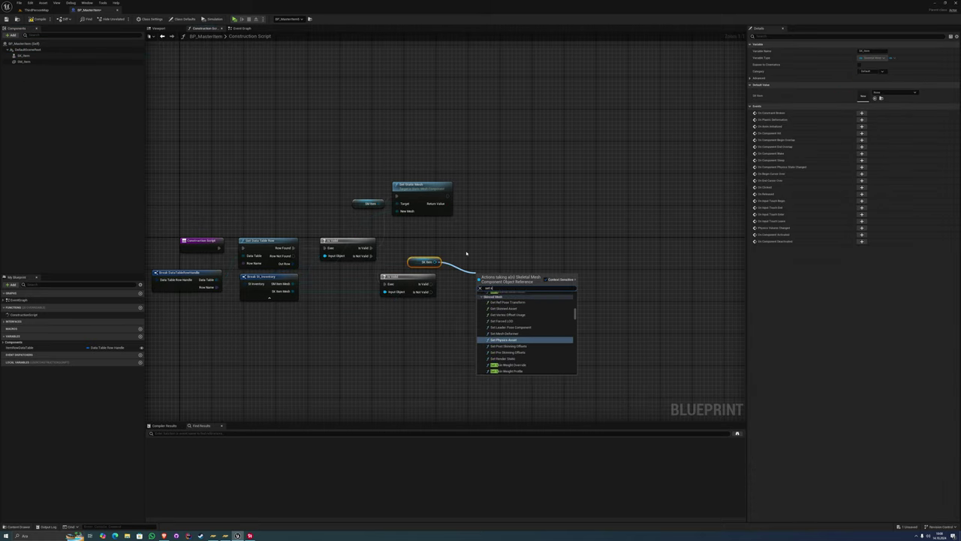
pyautogui.write('letal m')
pyautogui.press('Return')
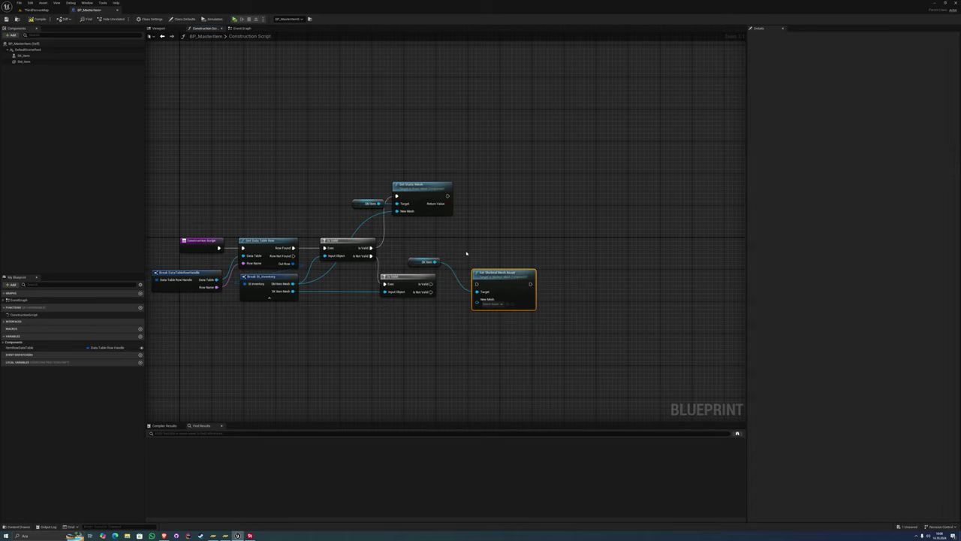
pyautogui.moveTo(430, 284)
pyautogui.mouseDown()
pyautogui.moveTo(477, 284)
pyautogui.moveTo(293, 291)
pyautogui.mouseUp()
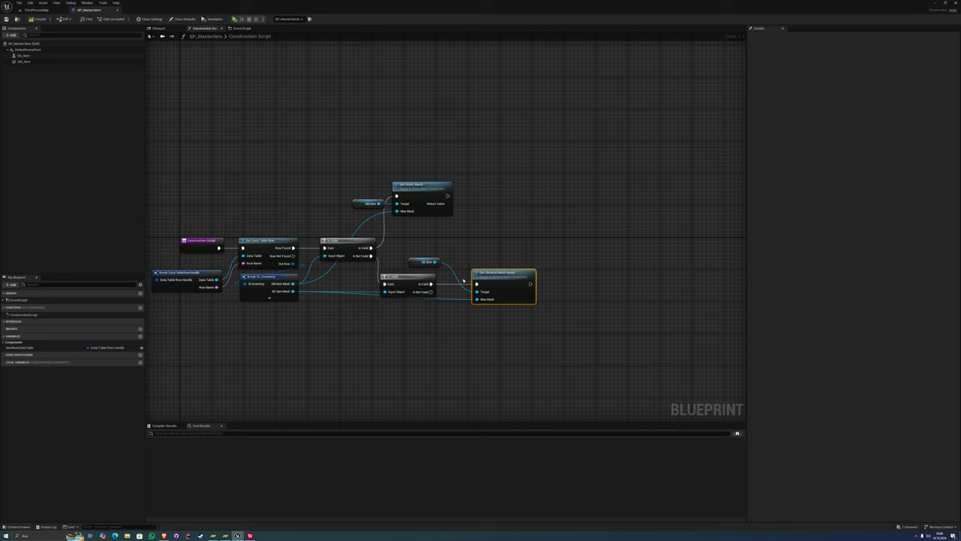
pyautogui.moveTo(495, 273); pyautogui.dragTo(456, 285)
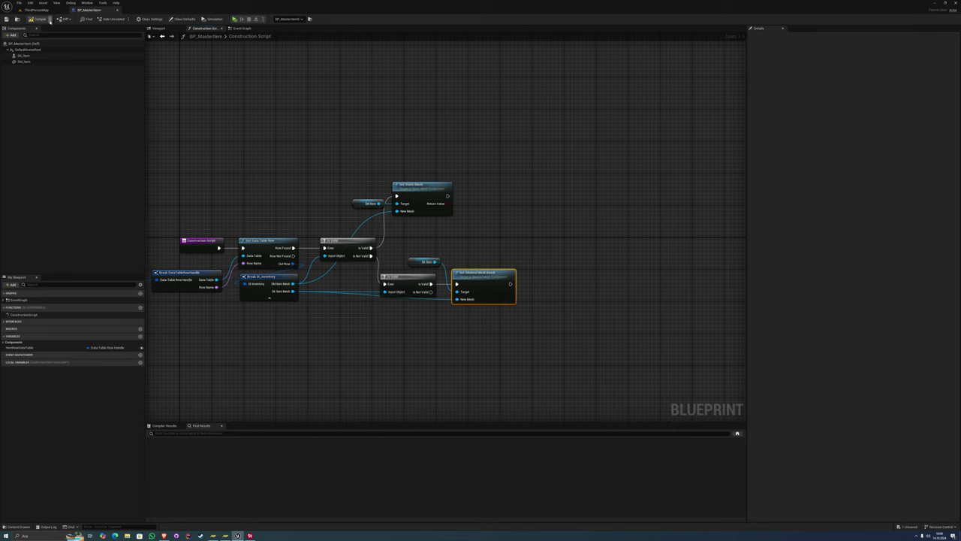
# Compile BP_MasterItem and zoom to the start of the Construction Script chain
pyautogui.click(48, 19)
pyautogui.moveTo(251, 146); pyautogui.dragTo(331, 136, button='right')
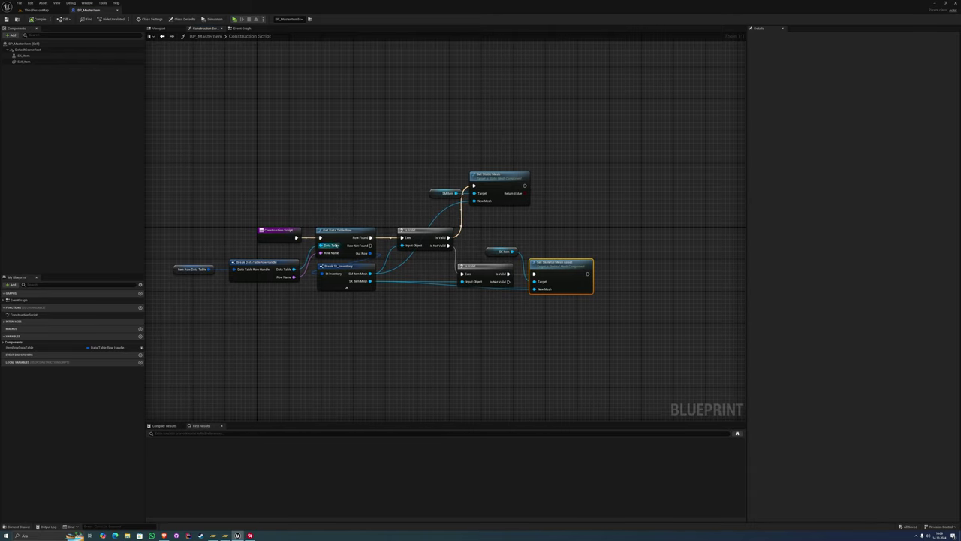
pyautogui.moveTo(237, 269)
pyautogui.mouseDown(button='right')
pyautogui.moveTo(325, 277)
pyautogui.moveTo(292, 310)
pyautogui.mouseUp(button='right')
pyautogui.scroll(3, 324, 277)
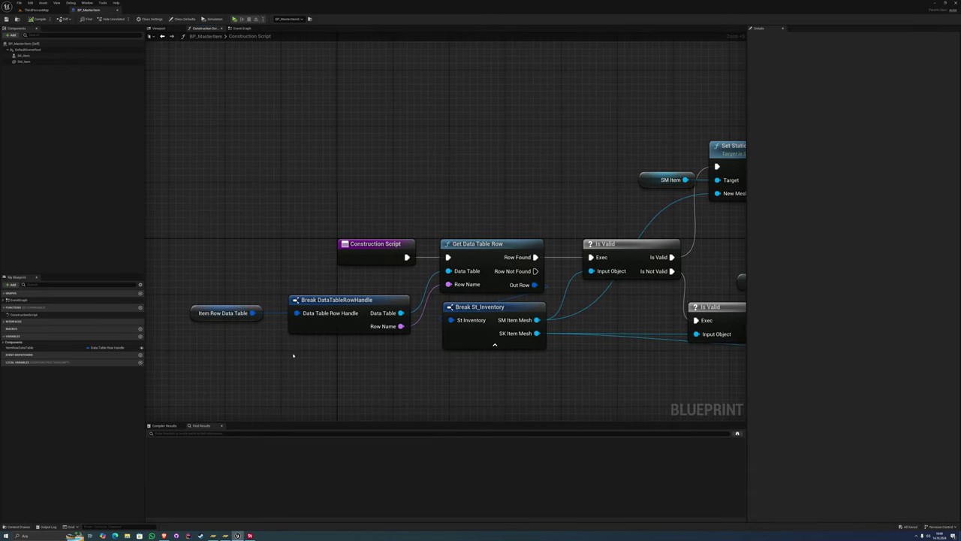
# Move the Item Row Data Table and Break nodes above the chain, then browse to DT_Item
pyautogui.moveTo(244, 343); pyautogui.dragTo(300, 312)
pyautogui.moveTo(220, 312); pyautogui.dragTo(236, 207)
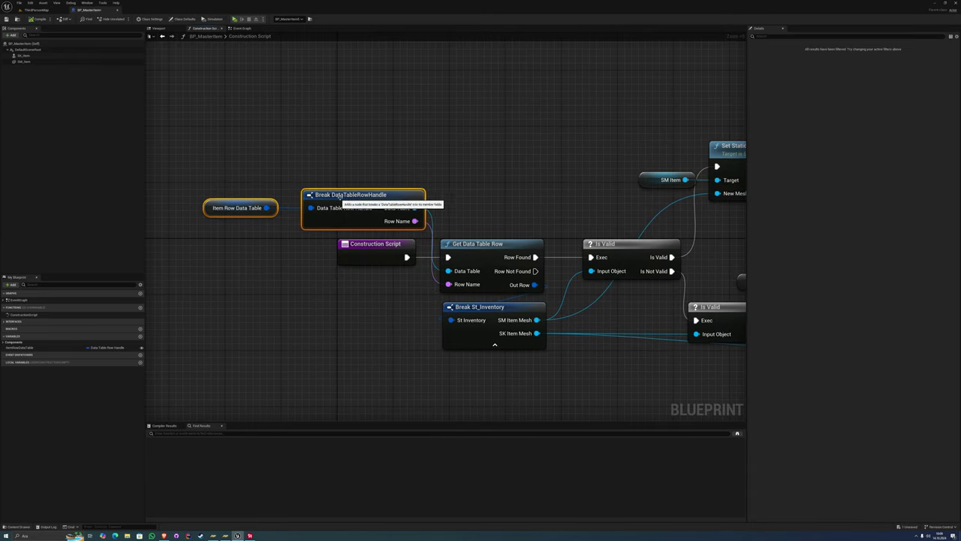
pyautogui.click(235, 207)
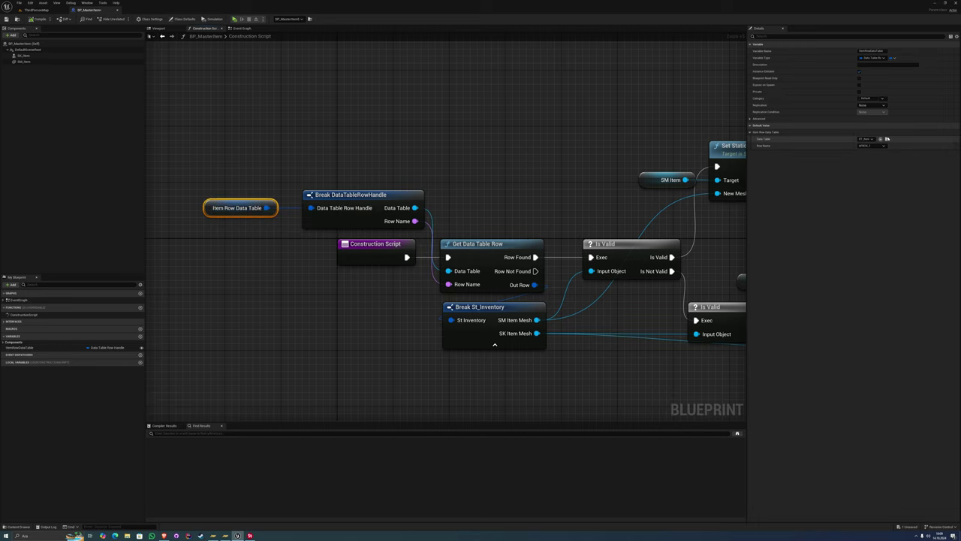
pyautogui.click(886, 140)
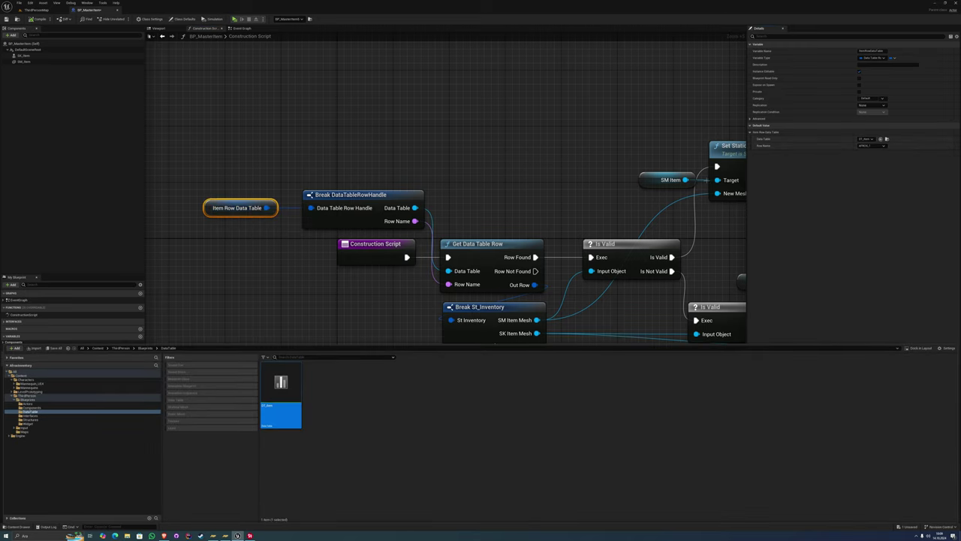
# Look over the three item rows in the DT_Item data table
pyautogui.doubleClick(298, 405)
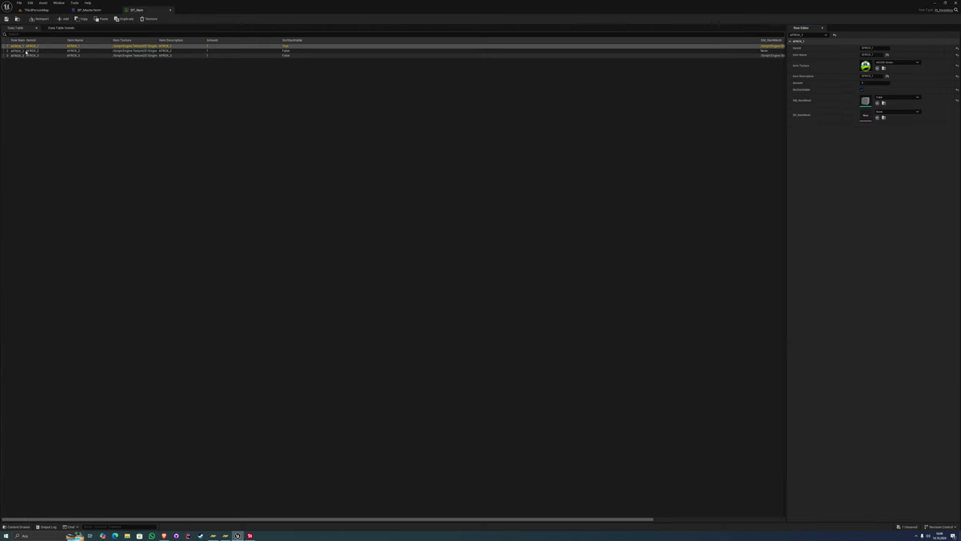
pyautogui.click(91, 9)
pyautogui.moveTo(399, 204); pyautogui.dragTo(315, 216, button='right')
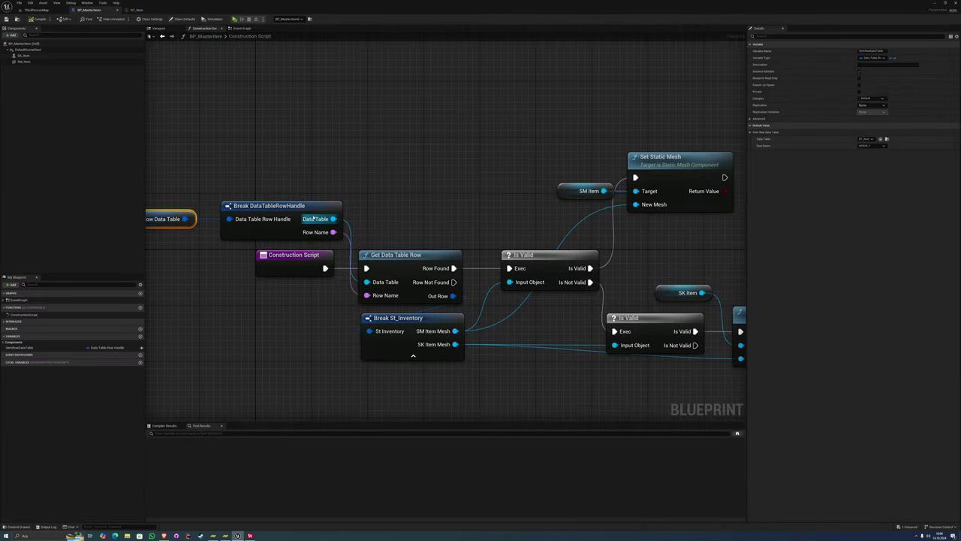
pyautogui.click(147, 11)
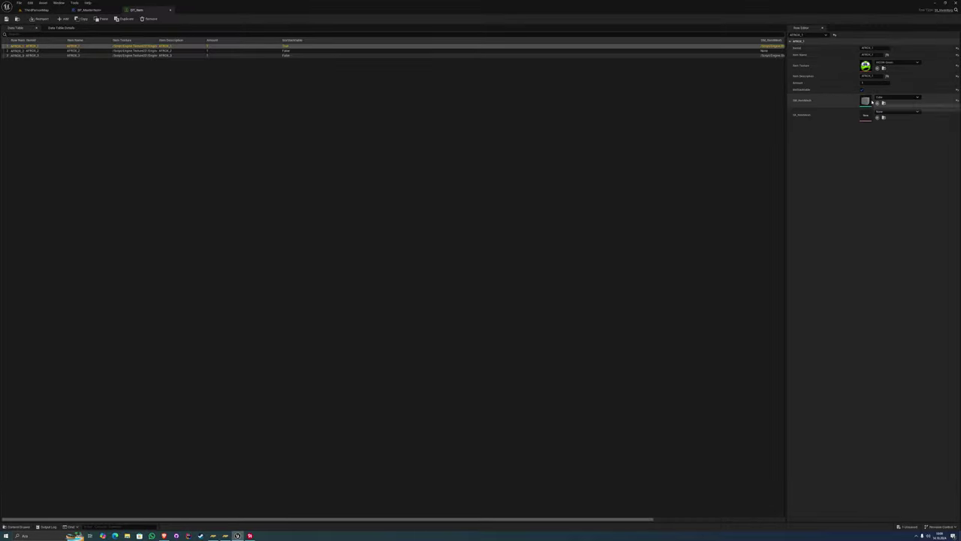
pyautogui.click(89, 10)
# Wire SM Item Mesh into the first Is Valid node's Input Object
pyautogui.moveTo(425, 331)
pyautogui.mouseDown(button='right')
pyautogui.moveTo(393, 331)
pyautogui.moveTo(397, 348)
pyautogui.mouseUp(button='right')
pyautogui.moveTo(405, 344); pyautogui.dragTo(461, 296)
pyautogui.moveTo(303, 246)
pyautogui.mouseDown(button='right')
pyautogui.moveTo(379, 235)
pyautogui.moveTo(348, 271)
pyautogui.mouseUp(button='right')
pyautogui.click(133, 10)
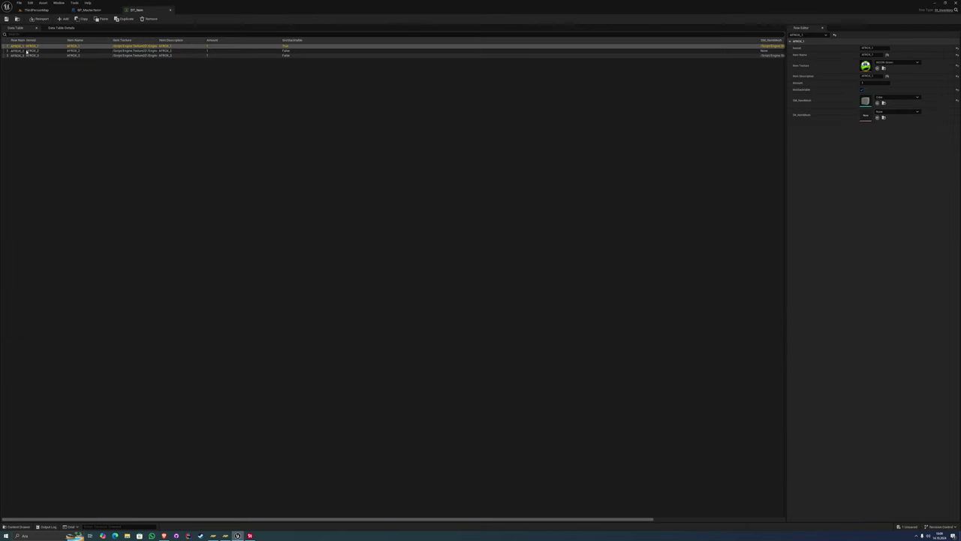
# Link SM Item Mesh into the Is Valid node's Input Object pin
pyautogui.click(89, 11)
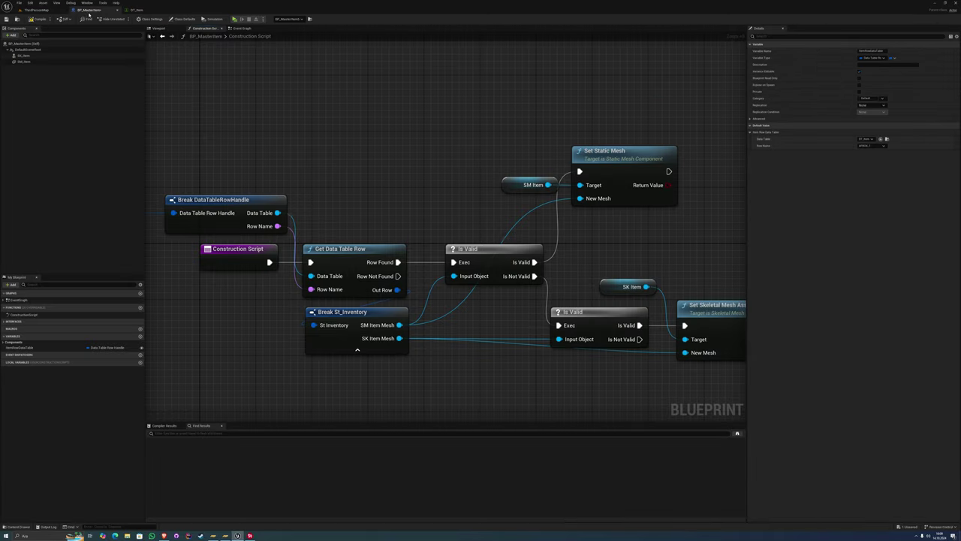
pyautogui.moveTo(400, 325); pyautogui.dragTo(388, 335)
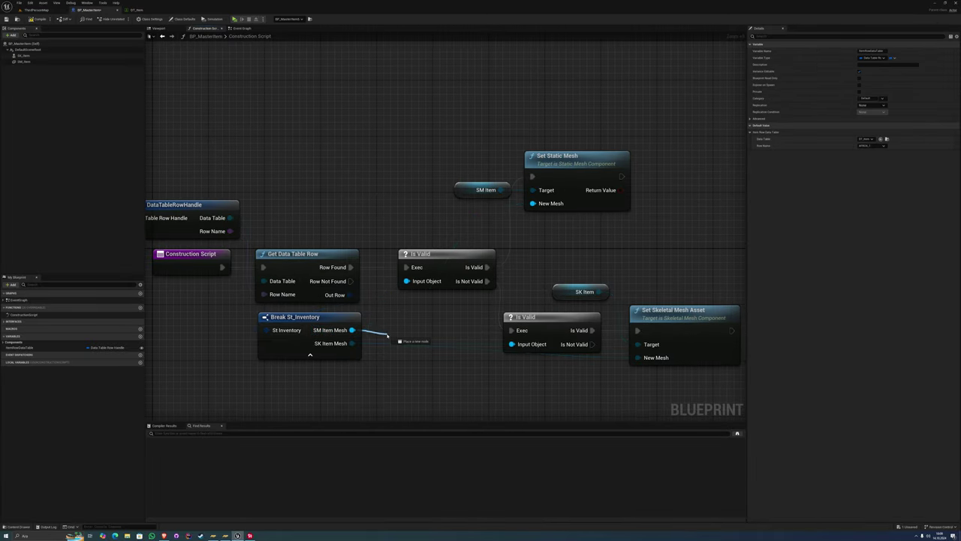
pyautogui.moveTo(386, 330); pyautogui.dragTo(411, 282)
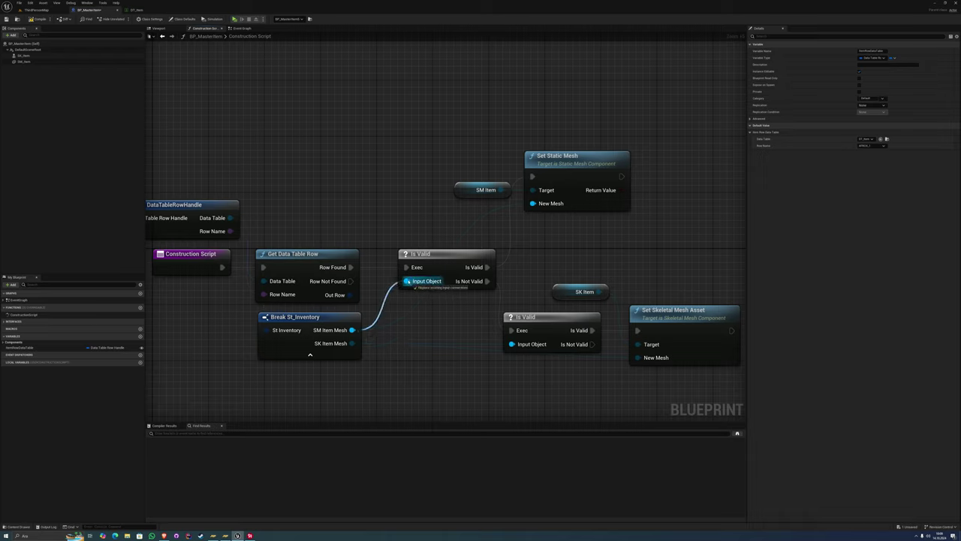
pyautogui.click(410, 254)
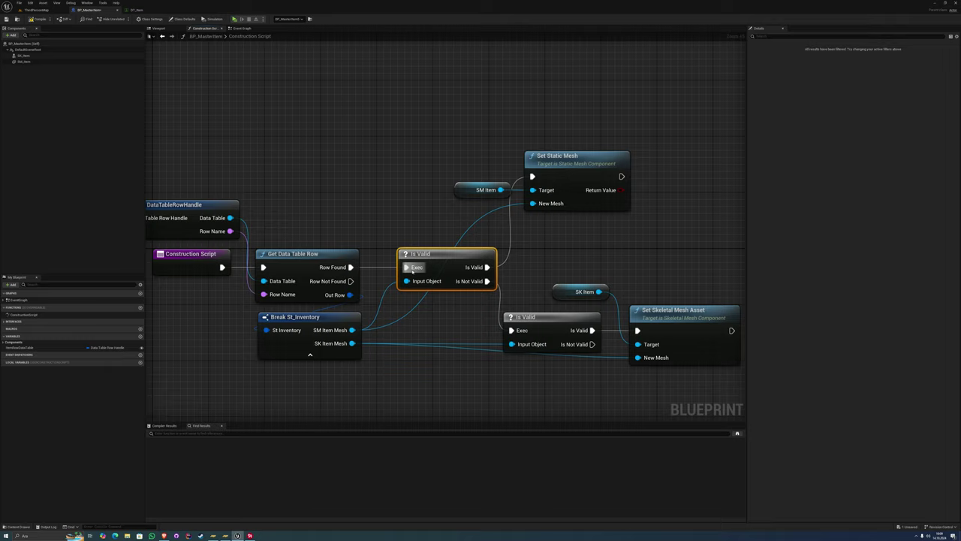
pyautogui.moveTo(404, 247); pyautogui.dragTo(383, 272, button='right')
# Compile BP_MasterItem and check its viewport preview before returning to the Construction Script
pyautogui.moveTo(425, 181); pyautogui.dragTo(526, 225)
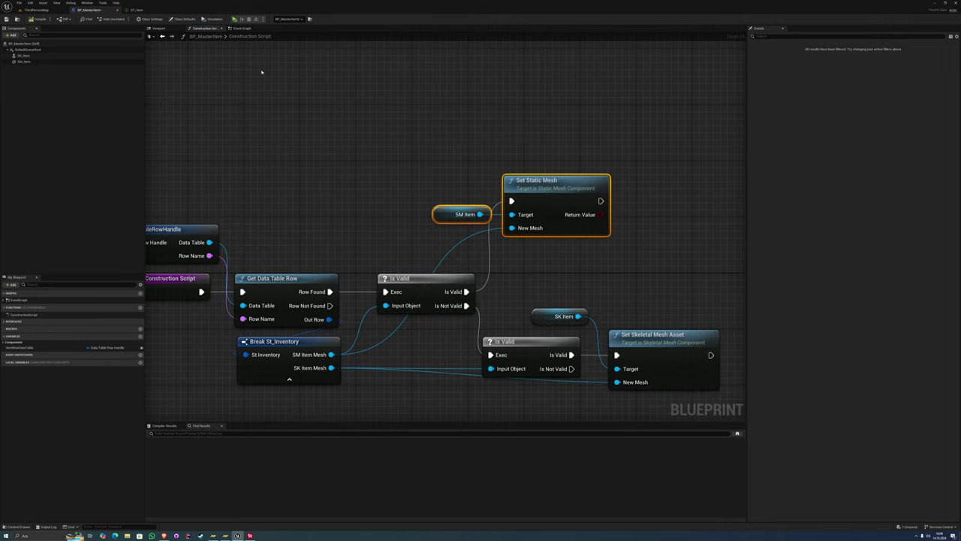
pyautogui.click(158, 28)
pyautogui.click(31, 20)
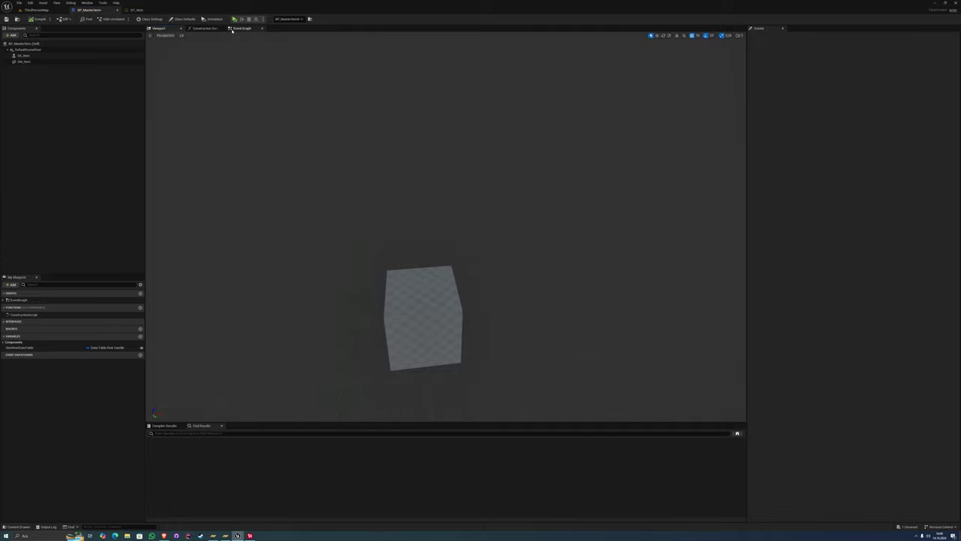
pyautogui.click(233, 29)
pyautogui.click(204, 28)
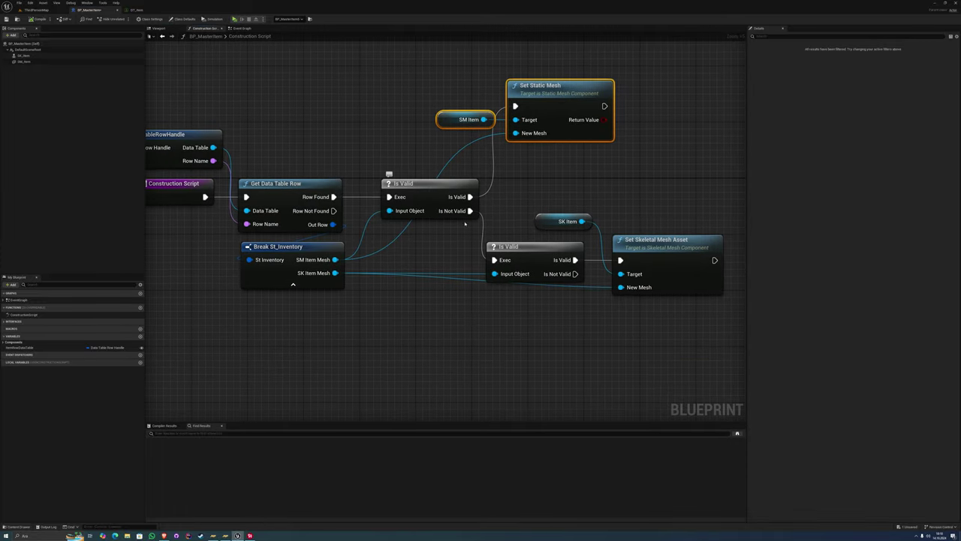
# Arrange the second Is Valid node and nudge Break St_Inventory lower in the graph
pyautogui.click(477, 265)
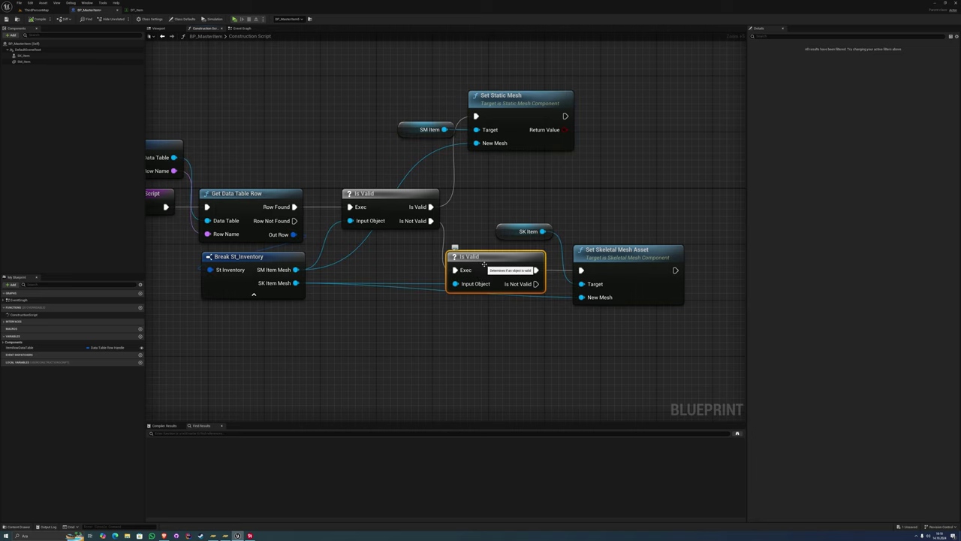
pyautogui.moveTo(484, 265); pyautogui.dragTo(526, 264, button='right')
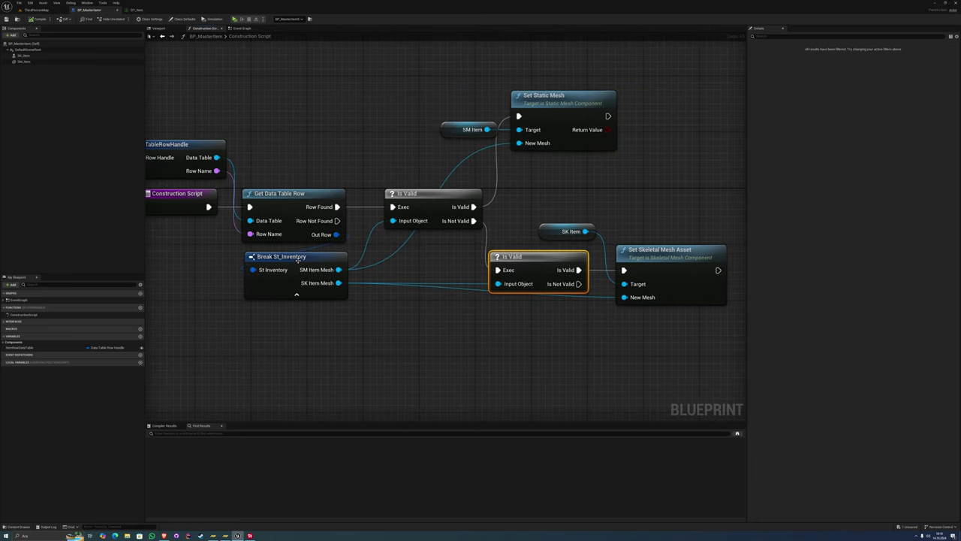
pyautogui.moveTo(298, 259); pyautogui.dragTo(298, 273)
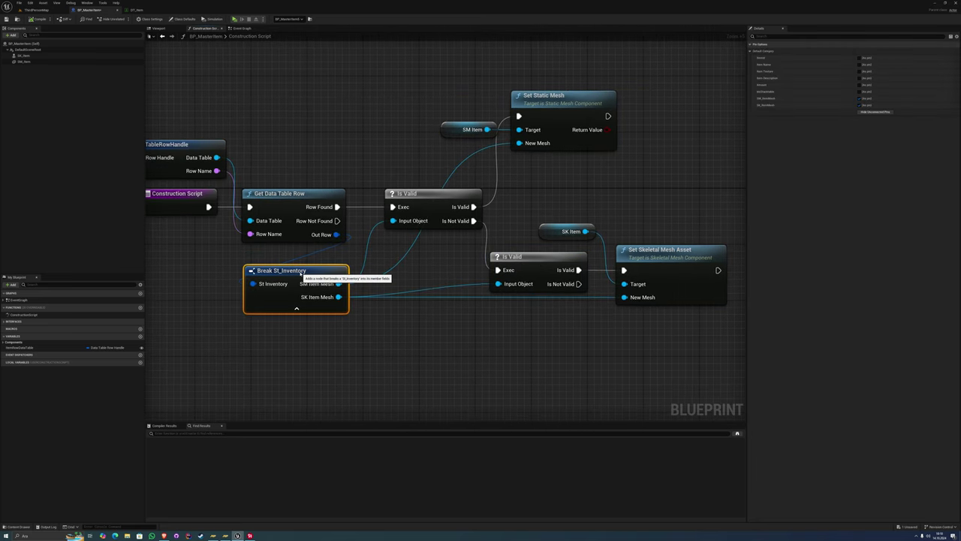
pyautogui.click(168, 10)
# Give the first DT_Item row the mannequin skeletal mesh and clear its static mesh
pyautogui.click(898, 111)
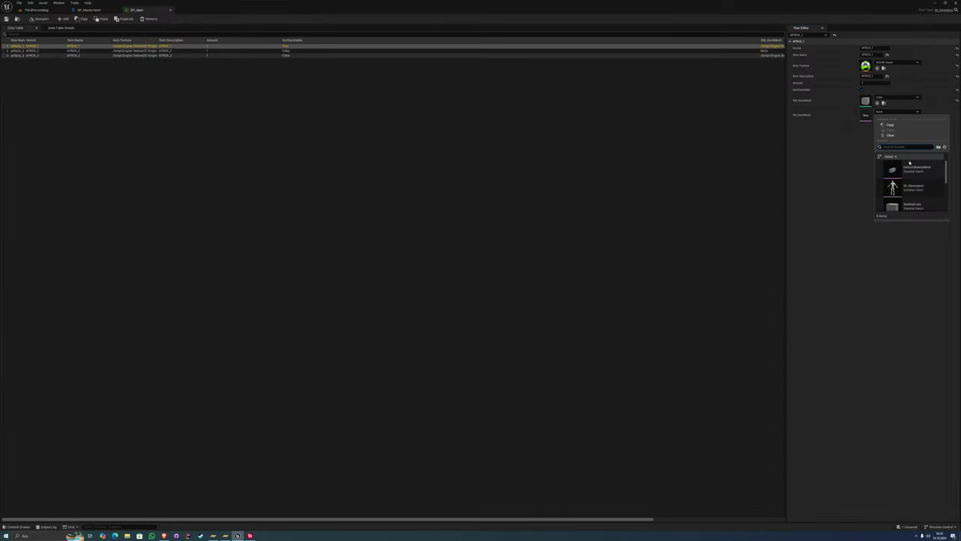
pyautogui.click(910, 188)
pyautogui.click(898, 97)
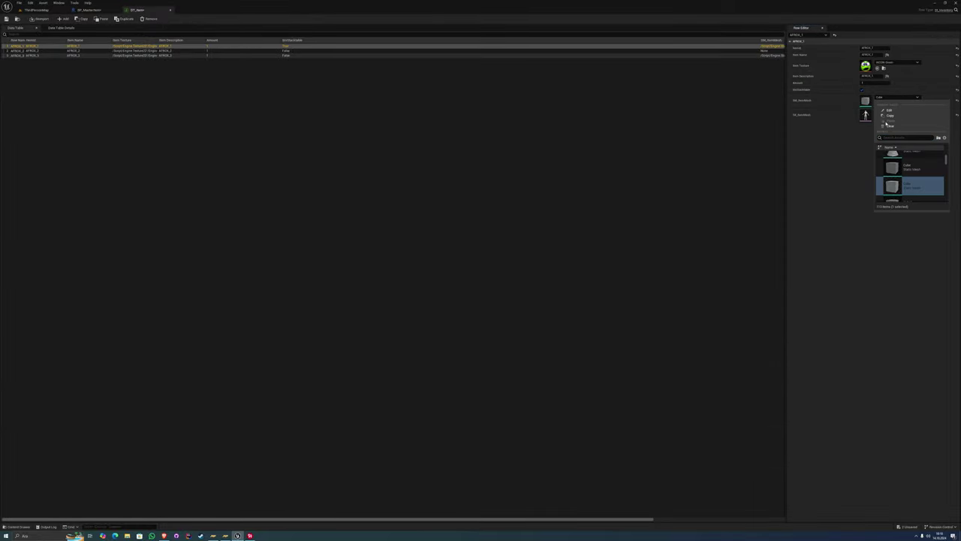
pyautogui.click(899, 124)
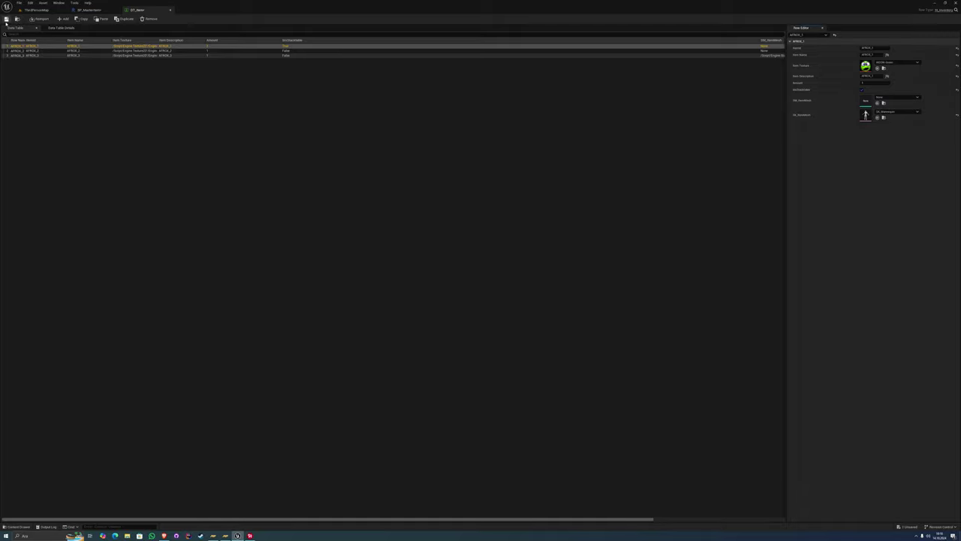
# Compile BP_MasterItem and preview the SK_Item component in the viewport
pyautogui.click(97, 10)
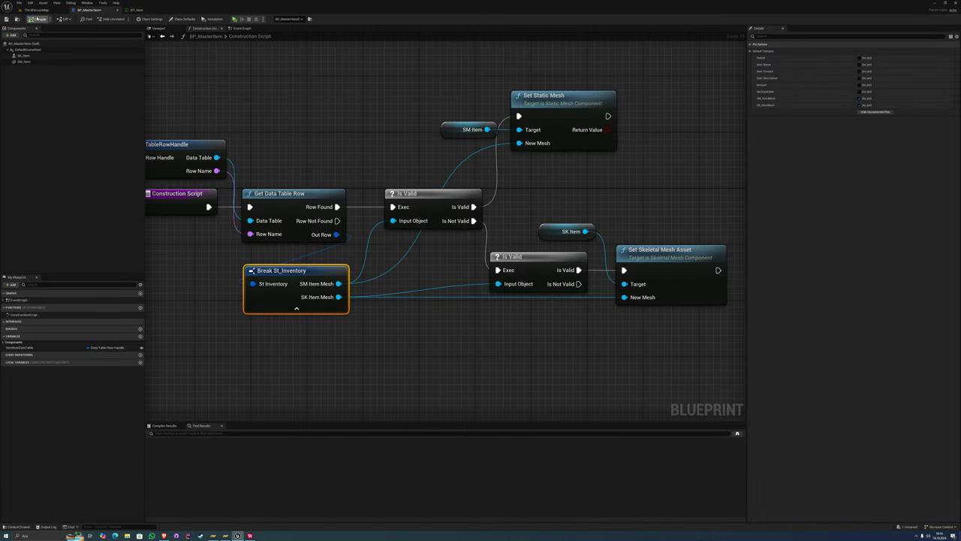
pyautogui.click(34, 18)
pyautogui.click(159, 27)
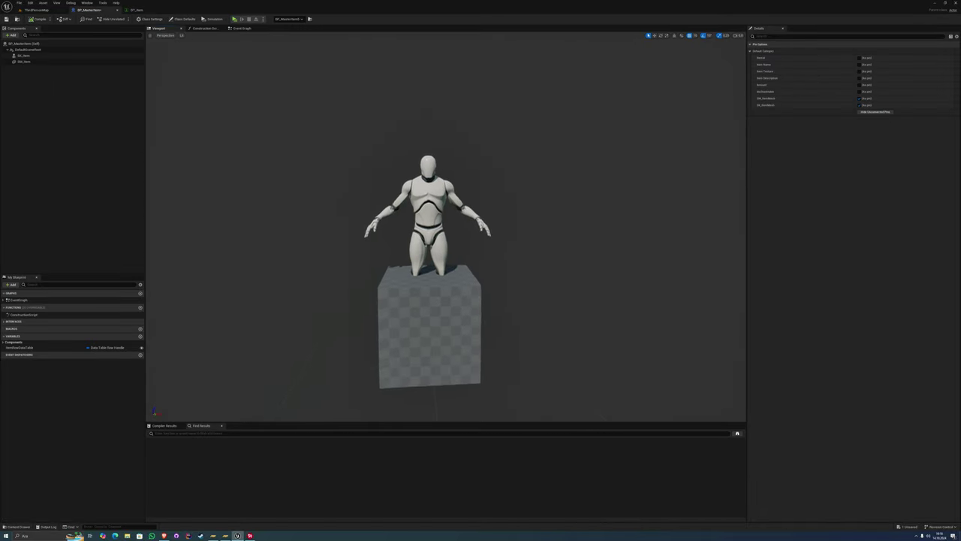
pyautogui.click(24, 55)
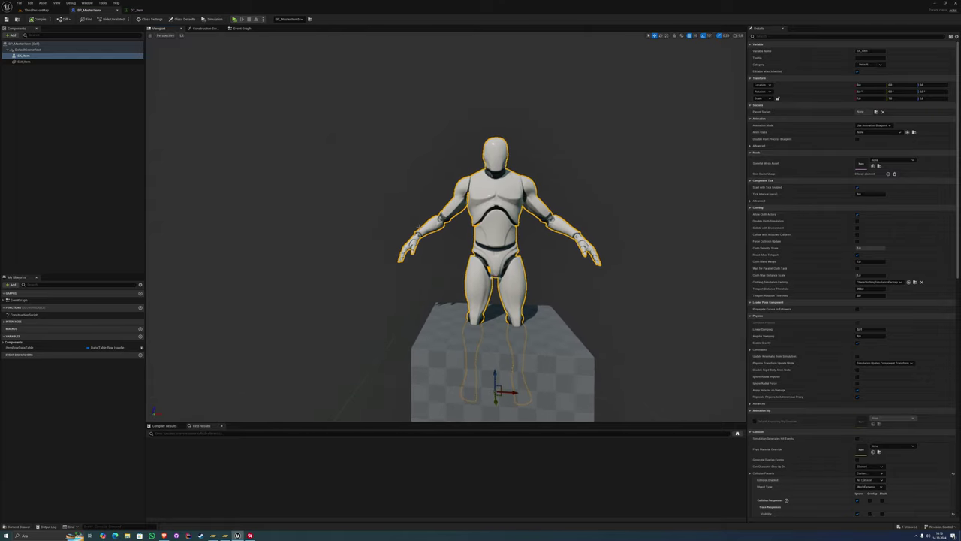
# Clear the first row's skeletal mesh and set its SM_ItemMesh to Cone
pyautogui.click(140, 9)
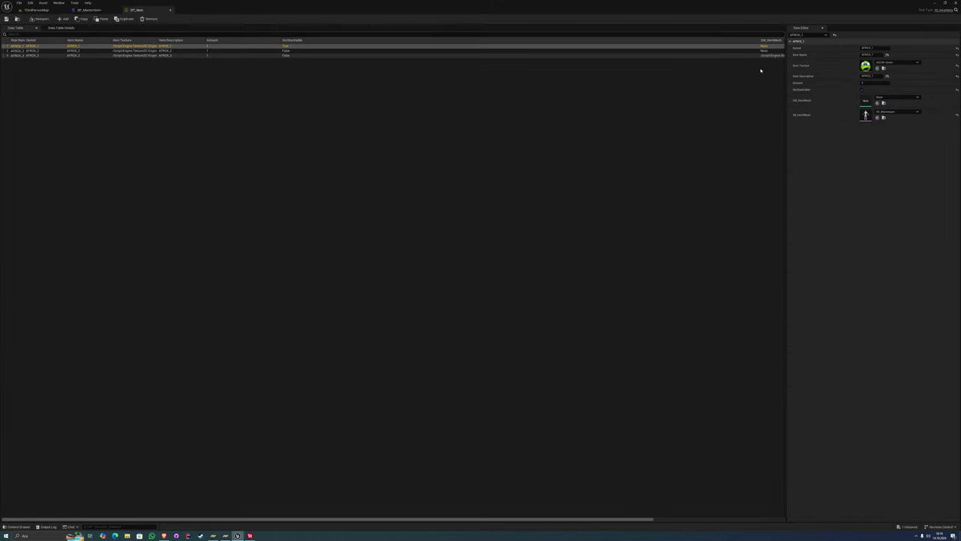
pyautogui.click(901, 112)
pyautogui.click(894, 141)
pyautogui.click(899, 96)
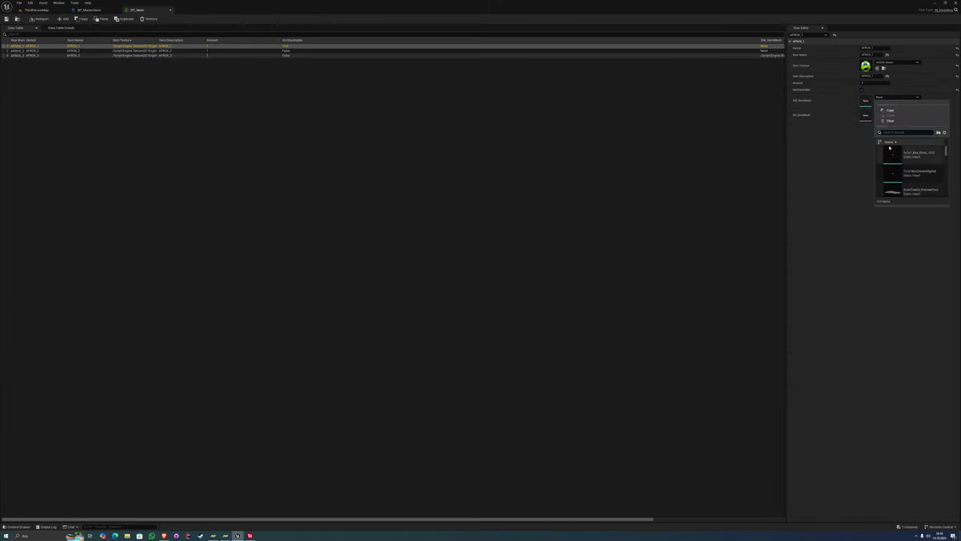
pyautogui.scroll(-1, 905, 185)
pyautogui.scroll(-1, 904, 182)
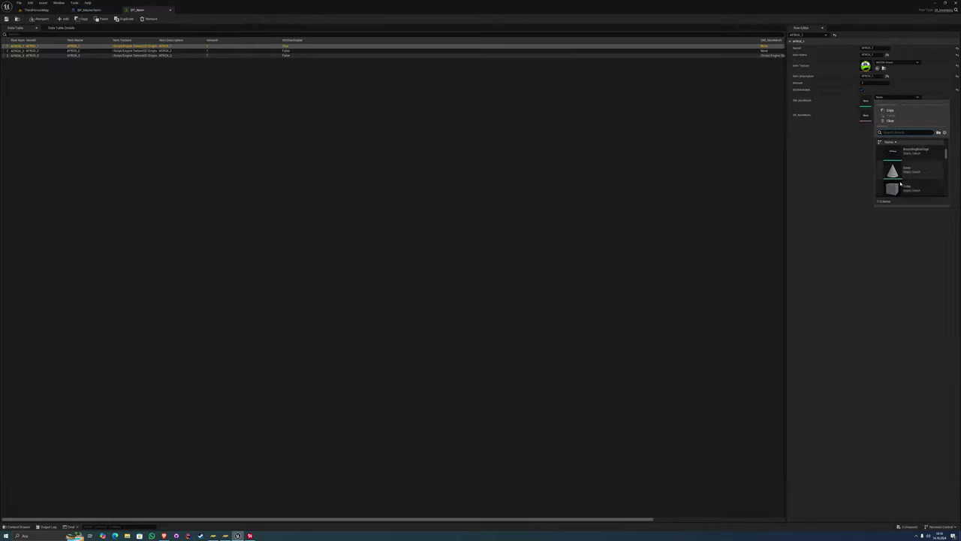
pyautogui.scroll(-1, 901, 179)
pyautogui.scroll(-1, 898, 175)
pyautogui.click(899, 175)
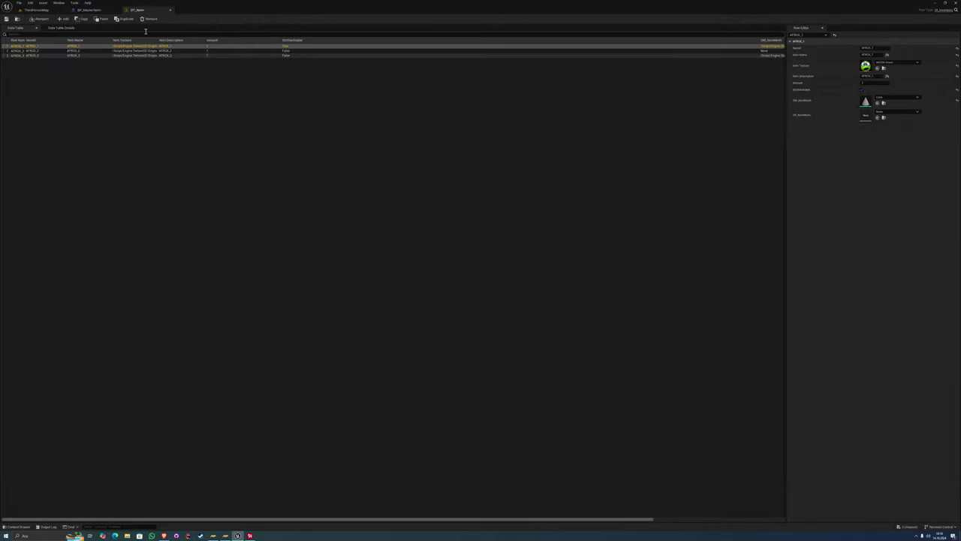
# Check the cone in BP_MasterItem's viewport preview
pyautogui.click(90, 9)
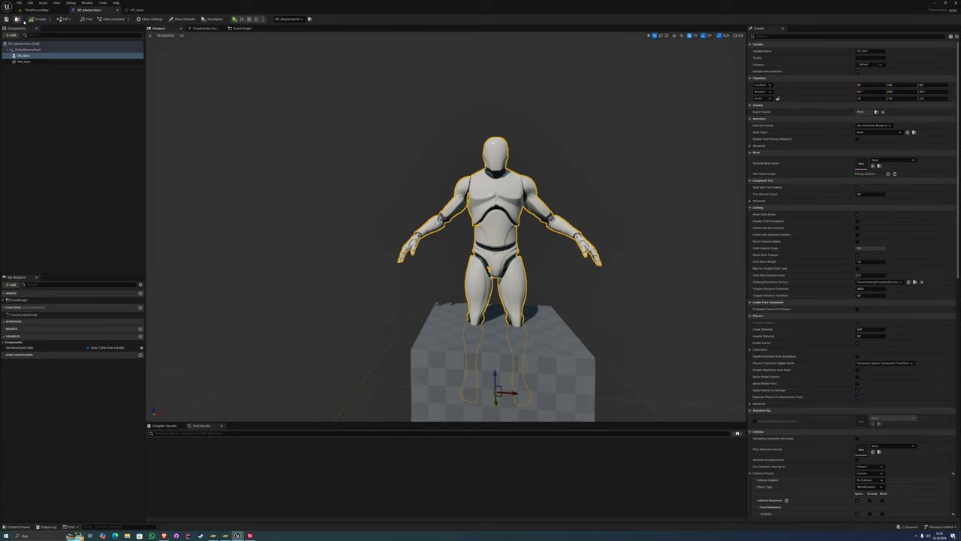
pyautogui.moveTo(337, 185); pyautogui.dragTo(371, 215, button='right')
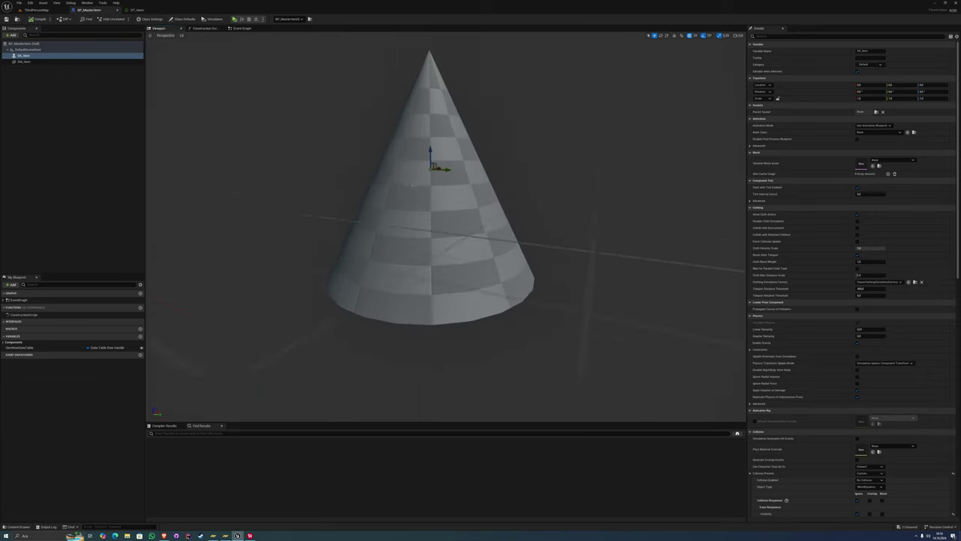
pyautogui.moveTo(371, 215); pyautogui.dragTo(384, 185, button='right')
pyautogui.press('e')
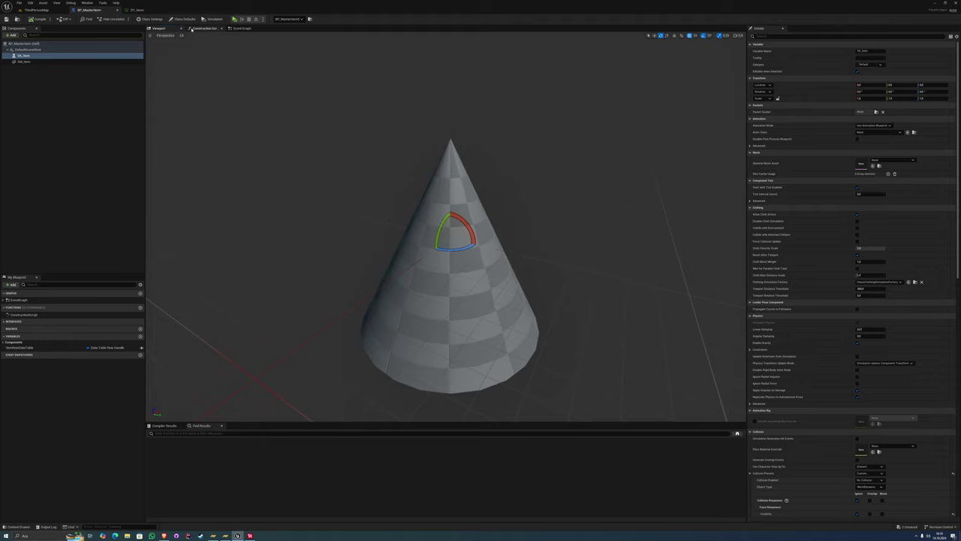
# Recheck the row's static mesh, then bring up BP_MasterItem's Construction Script nodes
pyautogui.click(139, 9)
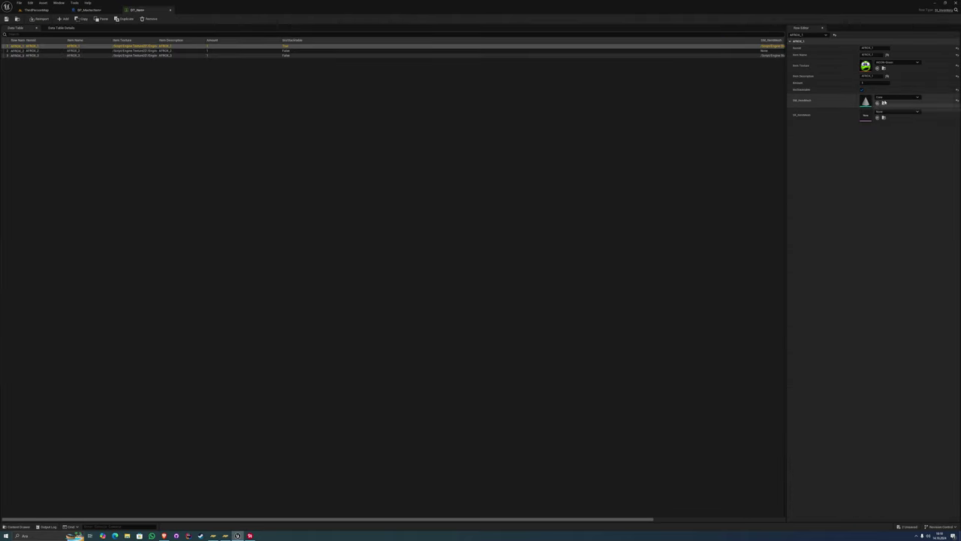
pyautogui.click(890, 98)
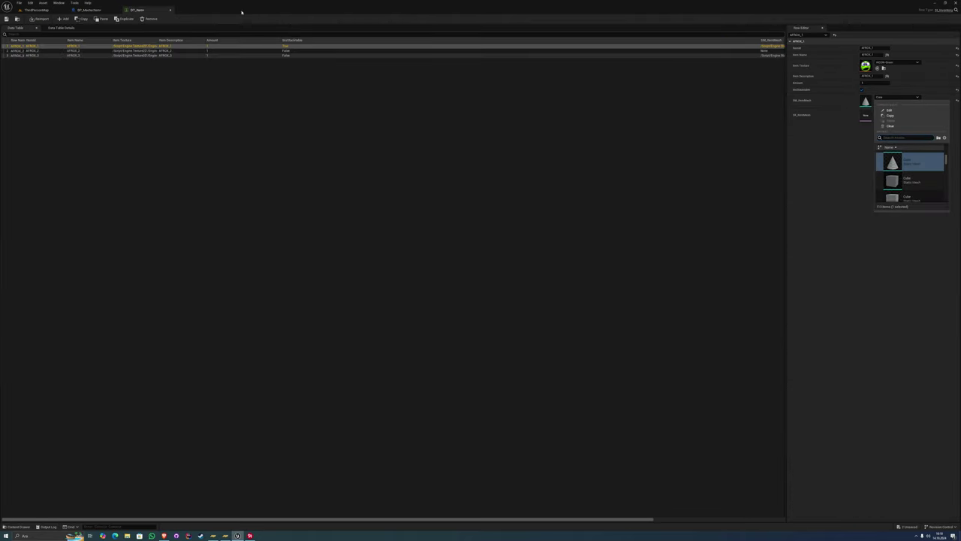
pyautogui.click(114, 15)
pyautogui.click(203, 28)
pyautogui.moveTo(505, 278)
pyautogui.mouseDown(button='right')
pyautogui.moveTo(438, 295)
pyautogui.moveTo(493, 277)
pyautogui.moveTo(429, 283)
pyautogui.mouseUp(button='right')
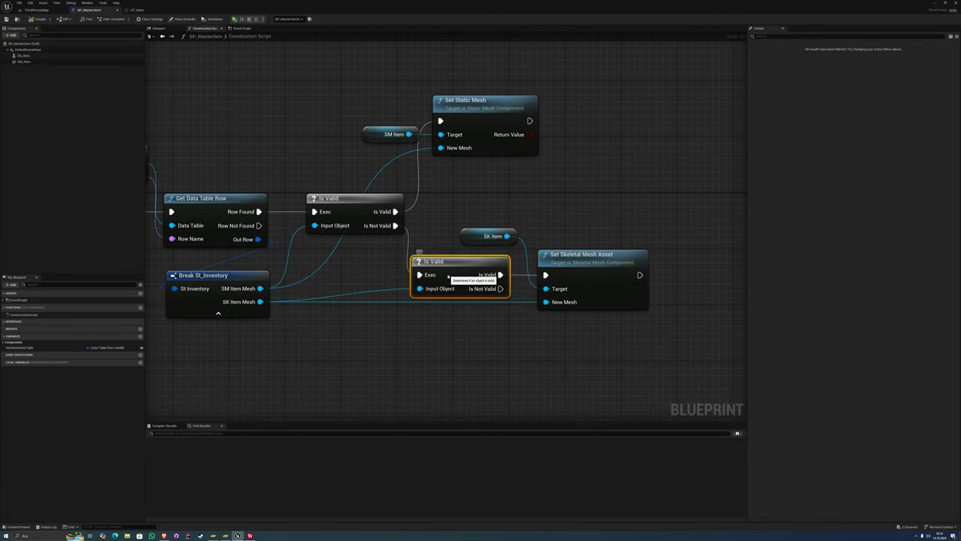
# Place the second Is Valid, SK Item and Set Skeletal Mesh Asset nodes side by side
pyautogui.moveTo(444, 269); pyautogui.dragTo(444, 283)
pyautogui.moveTo(444, 282); pyautogui.dragTo(455, 292, button='right')
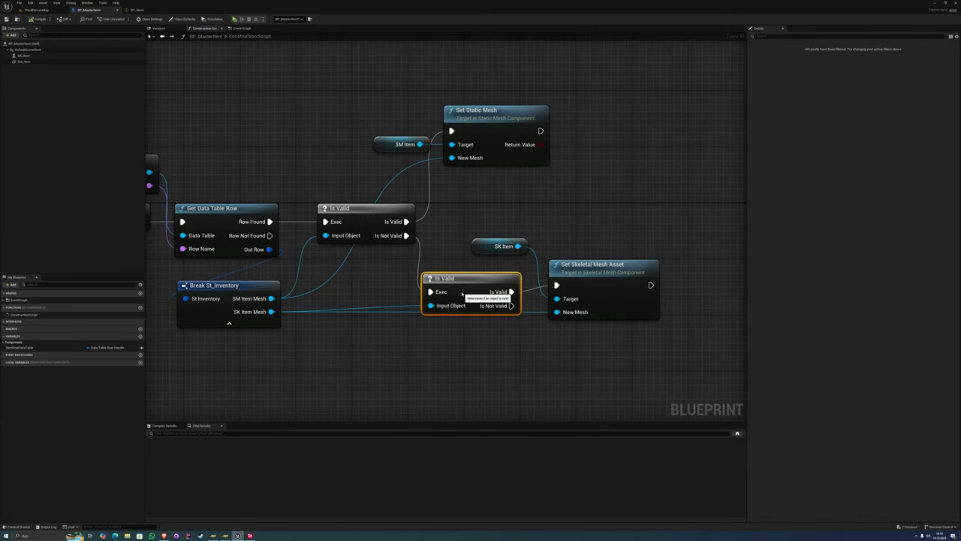
pyautogui.moveTo(593, 264); pyautogui.dragTo(593, 313)
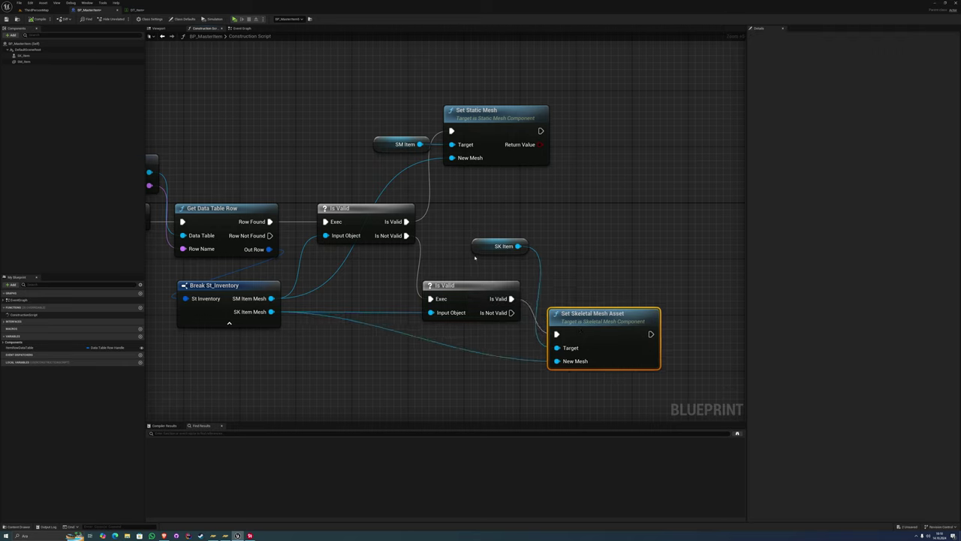
pyautogui.moveTo(482, 251)
pyautogui.mouseDown()
pyautogui.moveTo(567, 299)
pyautogui.moveTo(628, 306)
pyautogui.mouseUp()
pyautogui.keyDown('ctrl'); pyautogui.click(593, 313); pyautogui.keyUp('ctrl')
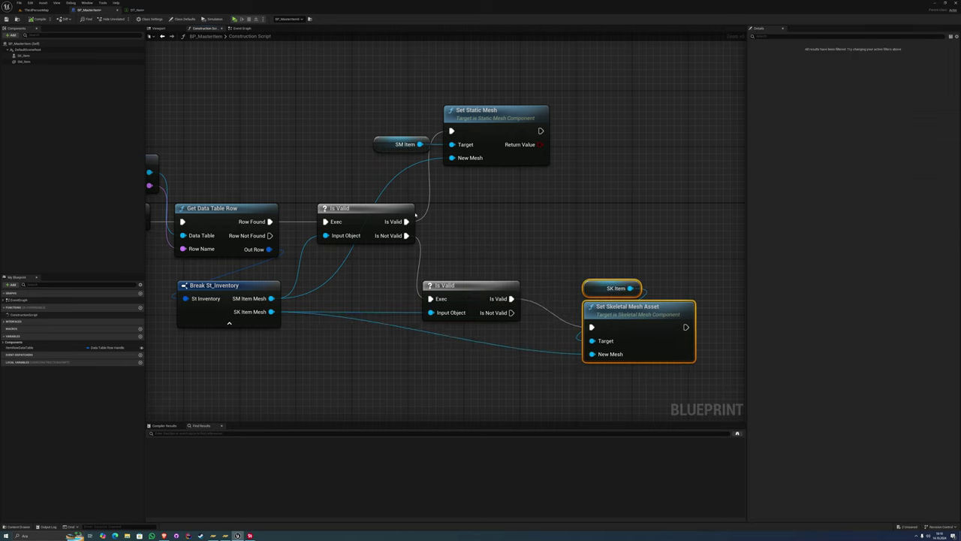
pyautogui.moveTo(304, 178)
pyautogui.mouseDown()
pyautogui.moveTo(391, 255)
pyautogui.moveTo(531, 314)
pyautogui.moveTo(609, 282)
pyautogui.mouseUp()
pyautogui.moveTo(633, 334); pyautogui.dragTo(661, 300)
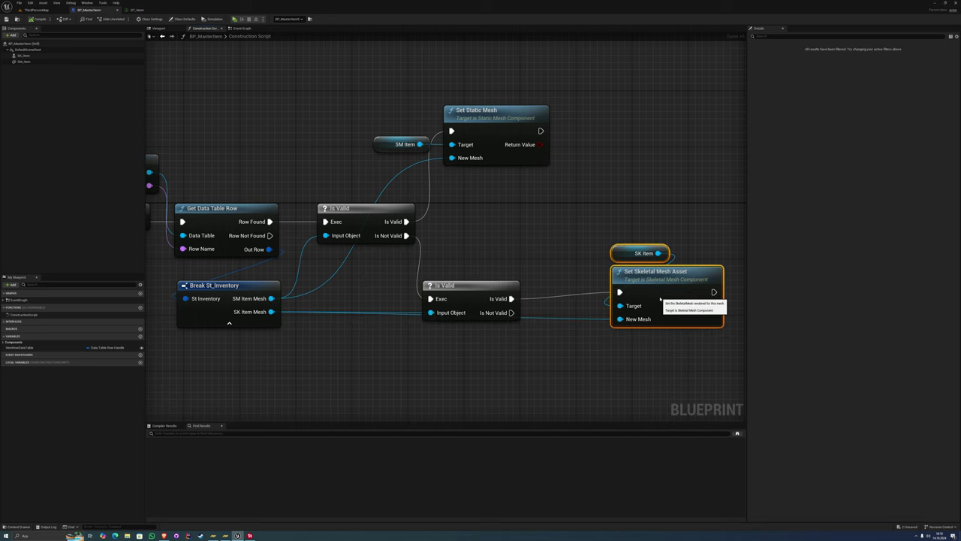
# Realign the skeletal mesh branch nodes to the right of the lower Is Valid
pyautogui.moveTo(270, 299)
pyautogui.mouseDown(button='right')
pyautogui.moveTo(427, 325)
pyautogui.moveTo(383, 335)
pyautogui.mouseUp(button='right')
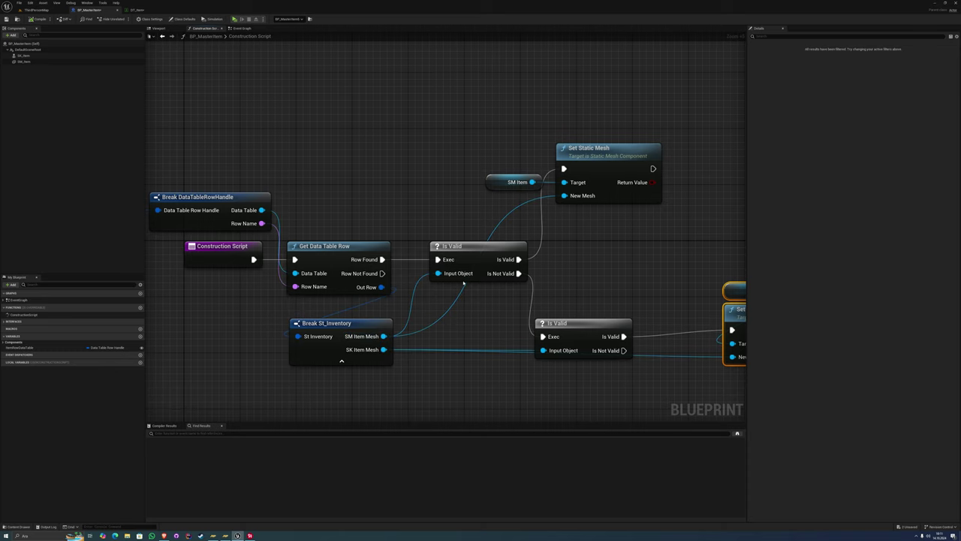
pyautogui.moveTo(463, 283); pyautogui.dragTo(249, 265, button='right')
pyautogui.moveTo(342, 257); pyautogui.dragTo(529, 341)
pyautogui.moveTo(351, 318); pyautogui.dragTo(400, 318)
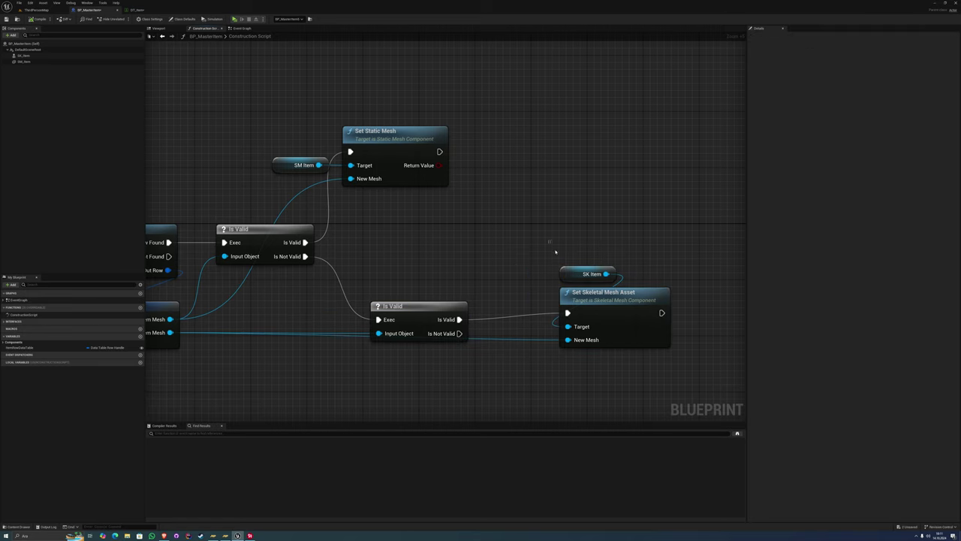
pyautogui.moveTo(553, 250)
pyautogui.mouseDown()
pyautogui.moveTo(601, 330)
pyautogui.moveTo(531, 344)
pyautogui.mouseUp()
pyautogui.moveTo(483, 323); pyautogui.dragTo(499, 322, button='right')
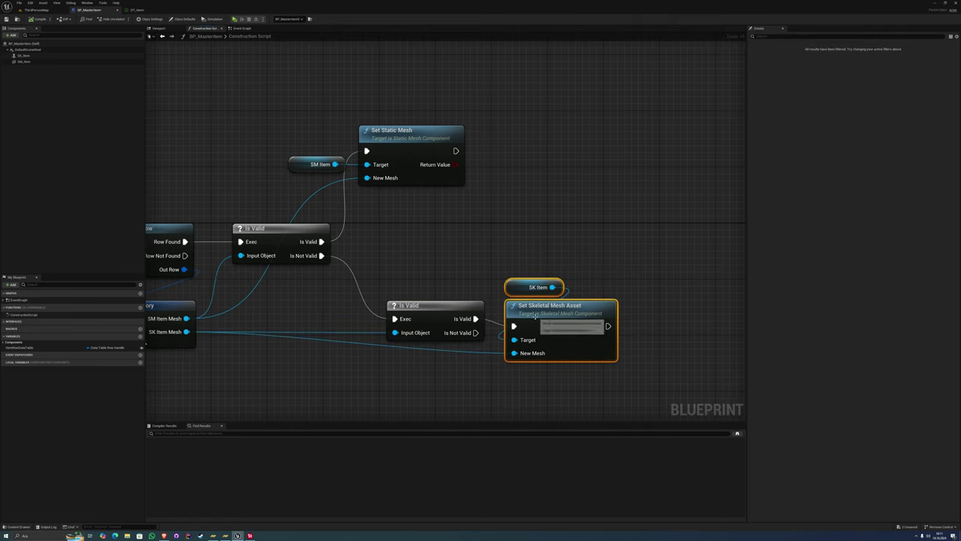
# Review the static mesh branch nodes, then go to the ThirdPersonMap level
pyautogui.moveTo(266, 304)
pyautogui.mouseDown(button='right')
pyautogui.moveTo(451, 274)
pyautogui.moveTo(386, 233)
pyautogui.mouseUp(button='right')
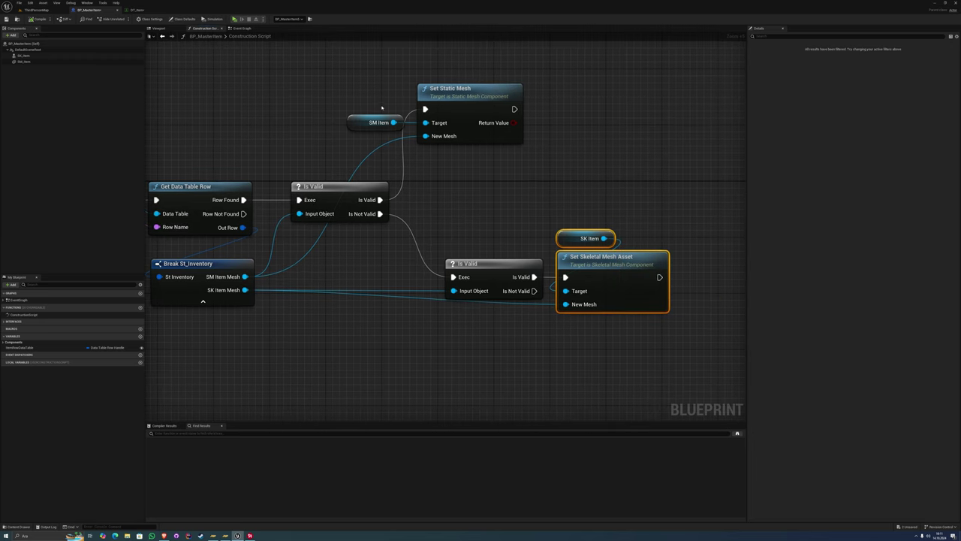
pyautogui.moveTo(381, 107); pyautogui.dragTo(536, 187)
pyautogui.moveTo(536, 187)
pyautogui.mouseDown(button='right')
pyautogui.moveTo(543, 223)
pyautogui.moveTo(593, 189)
pyautogui.mouseUp(button='right')
pyautogui.click(543, 223)
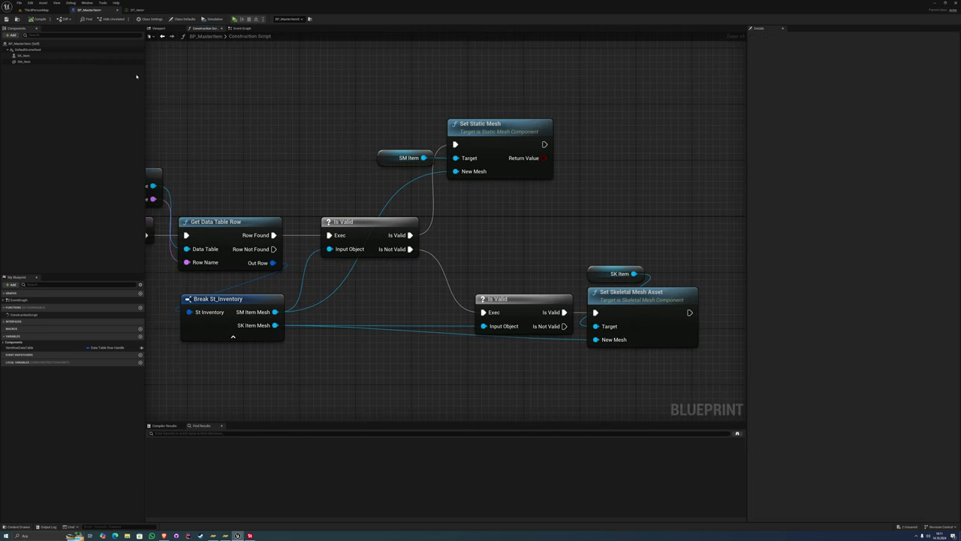
pyautogui.click(36, 10)
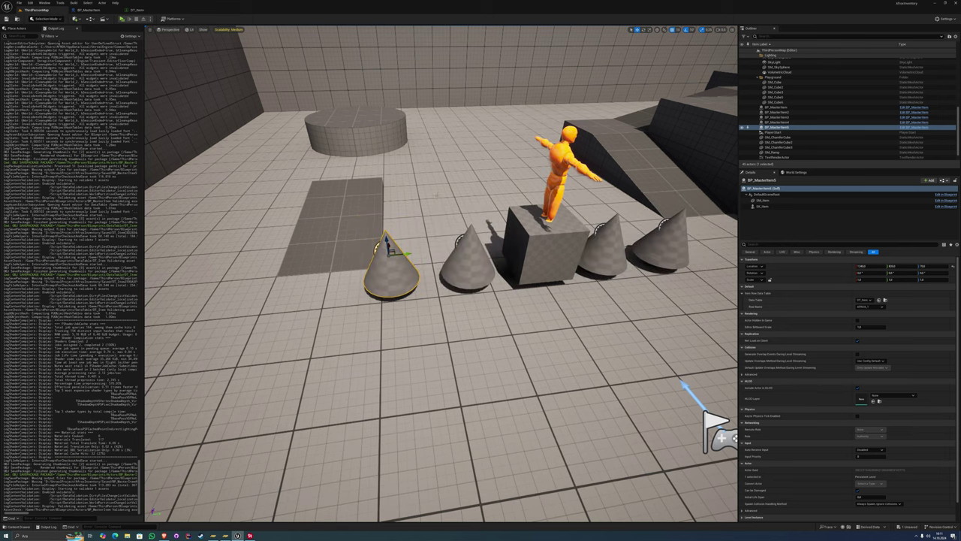
# View the cone pickups in the level and inspect the DT_Item rows
pyautogui.moveTo(441, 275); pyautogui.dragTo(421, 286, button='right')
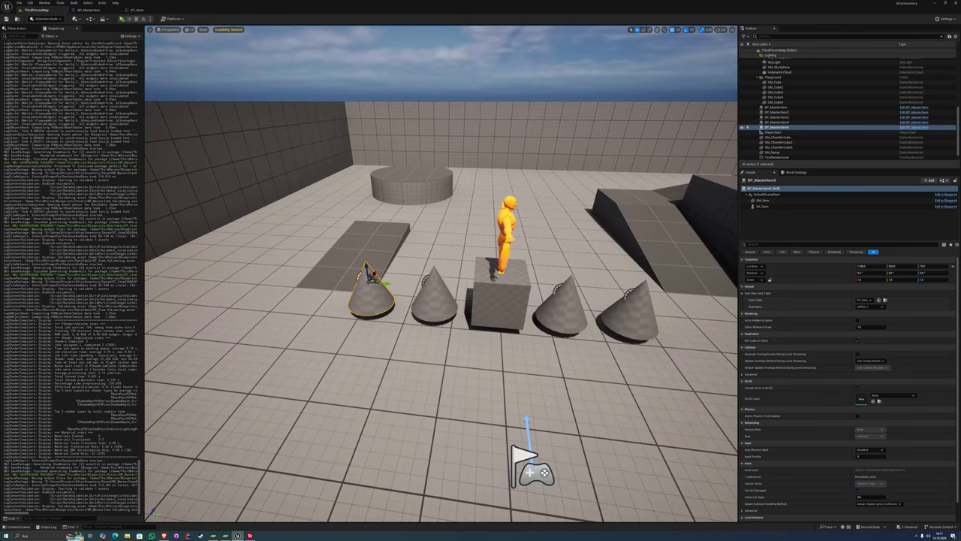
pyautogui.click(138, 10)
pyautogui.click(130, 51)
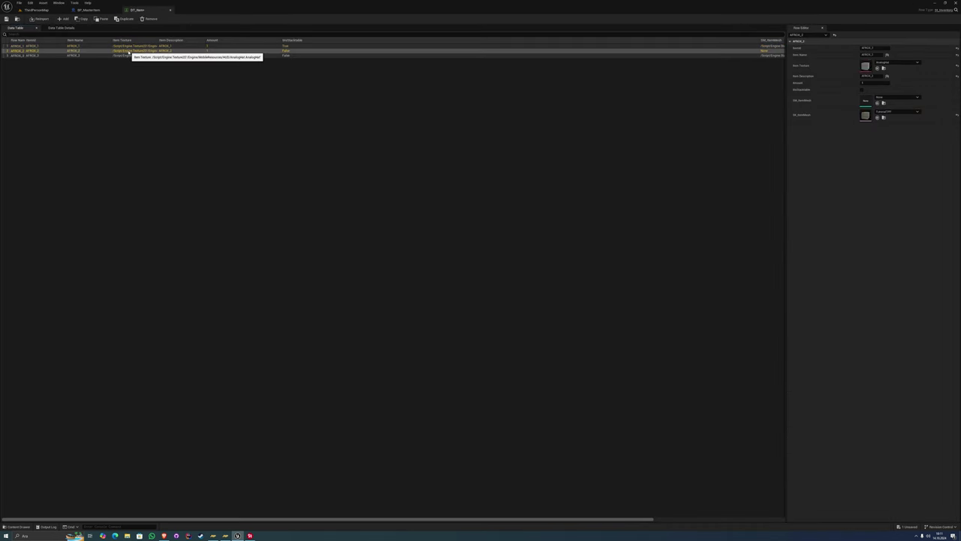
pyautogui.click(130, 55)
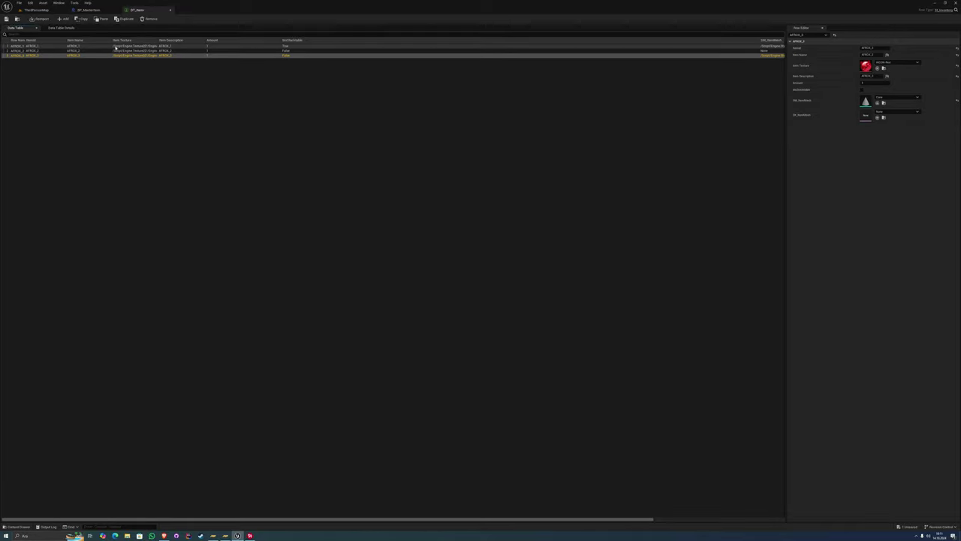
# Clear the default cone mesh from BP_MasterItem's SM_Item component and check the level pickups
pyautogui.click(90, 9)
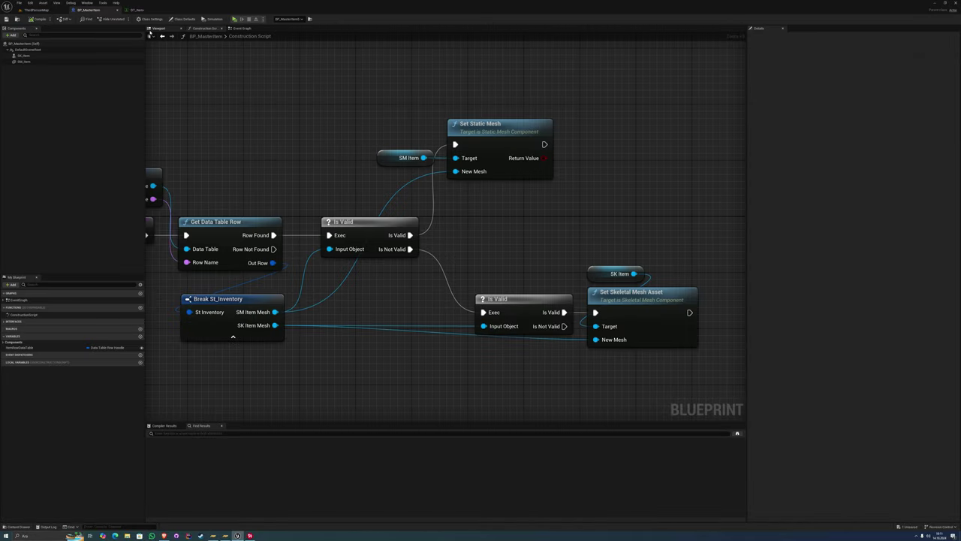
pyautogui.click(158, 28)
pyautogui.click(23, 60)
pyautogui.click(893, 133)
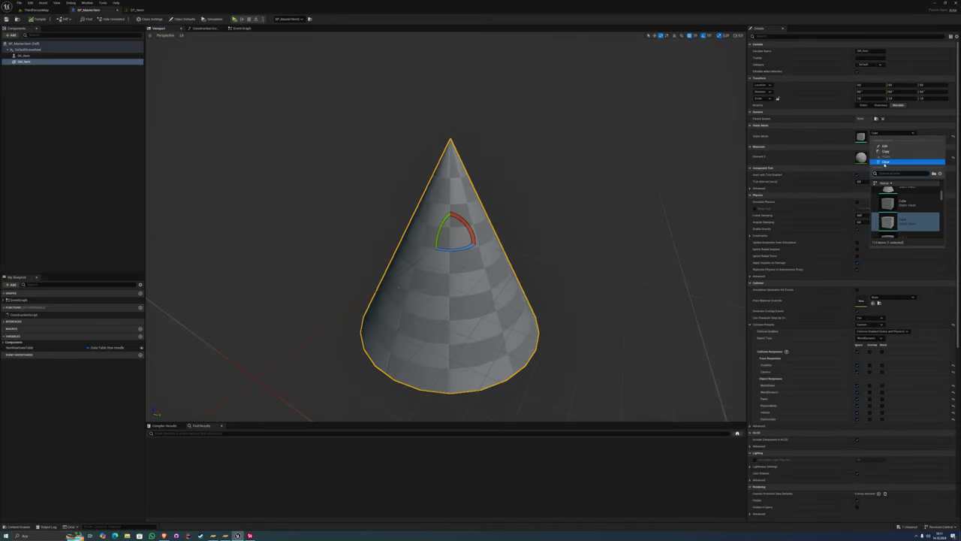
pyautogui.click(885, 162)
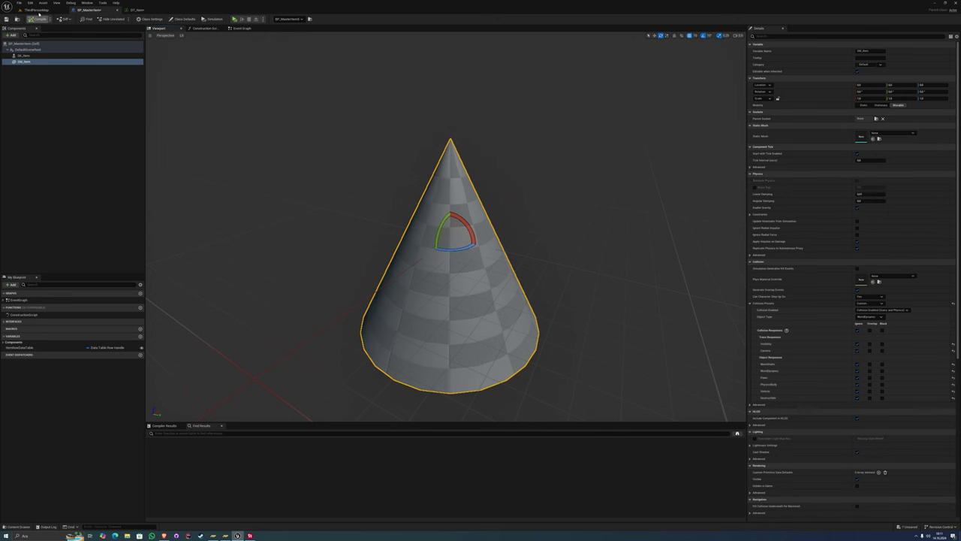
pyautogui.click(39, 10)
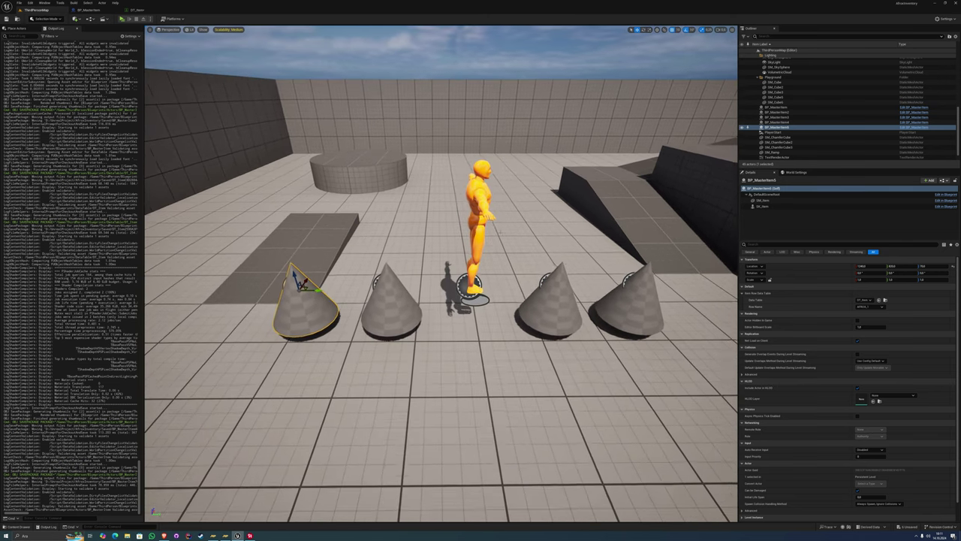
pyautogui.click(777, 112)
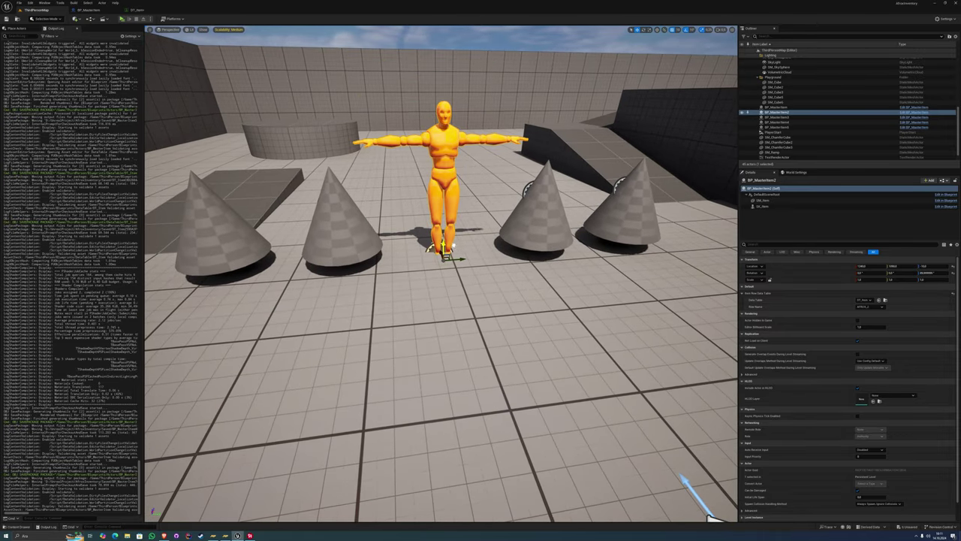
# Give the first DT_Item row a different static mesh and the second SKM_Quinn_Simple
pyautogui.click(142, 10)
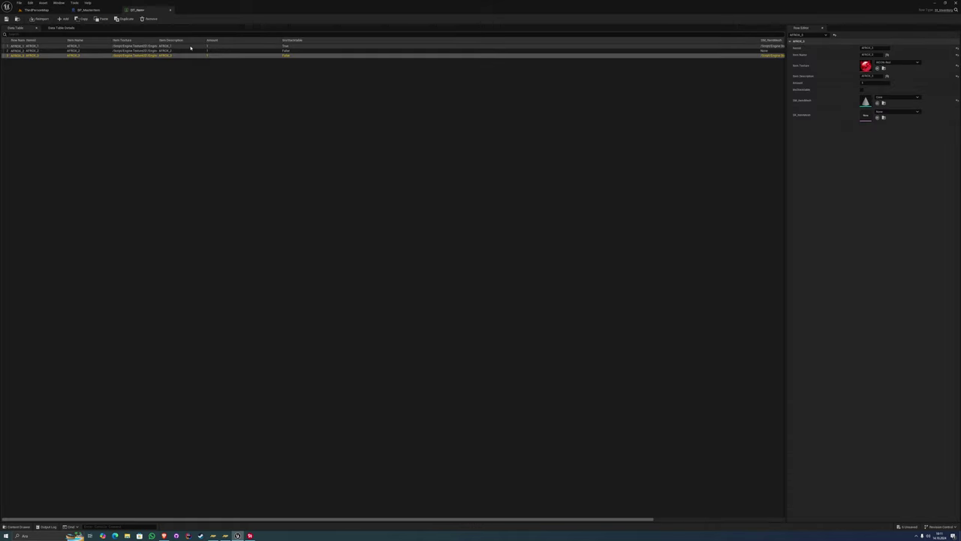
pyautogui.click(179, 46)
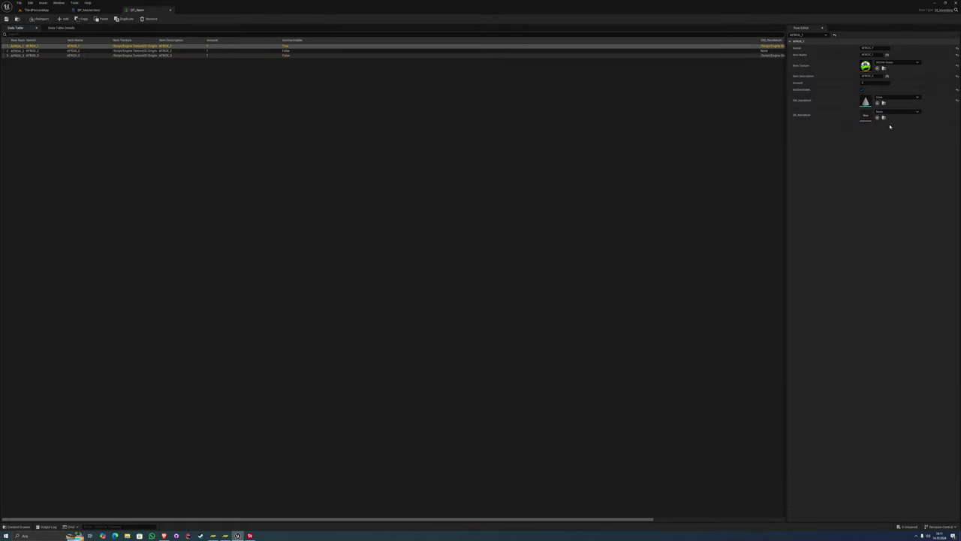
pyautogui.click(897, 97)
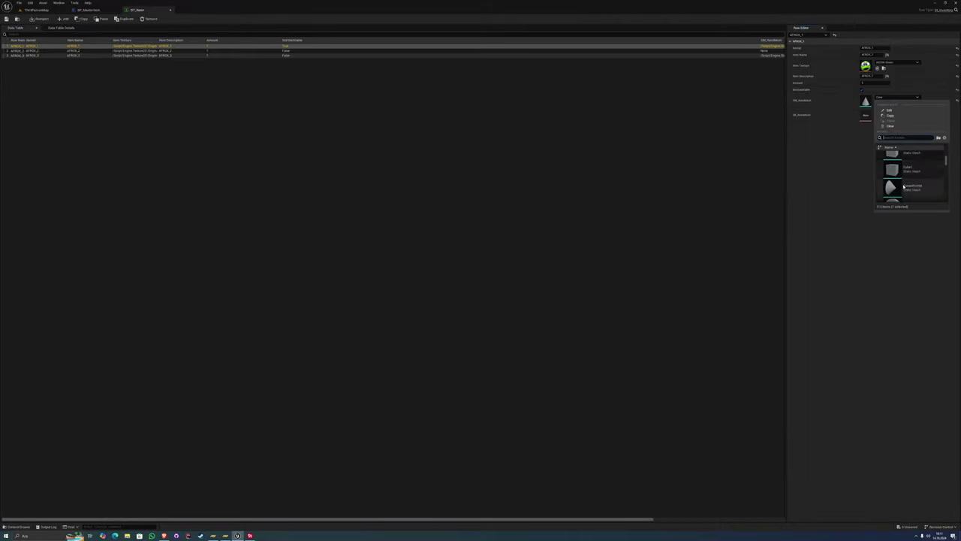
pyautogui.click(911, 158)
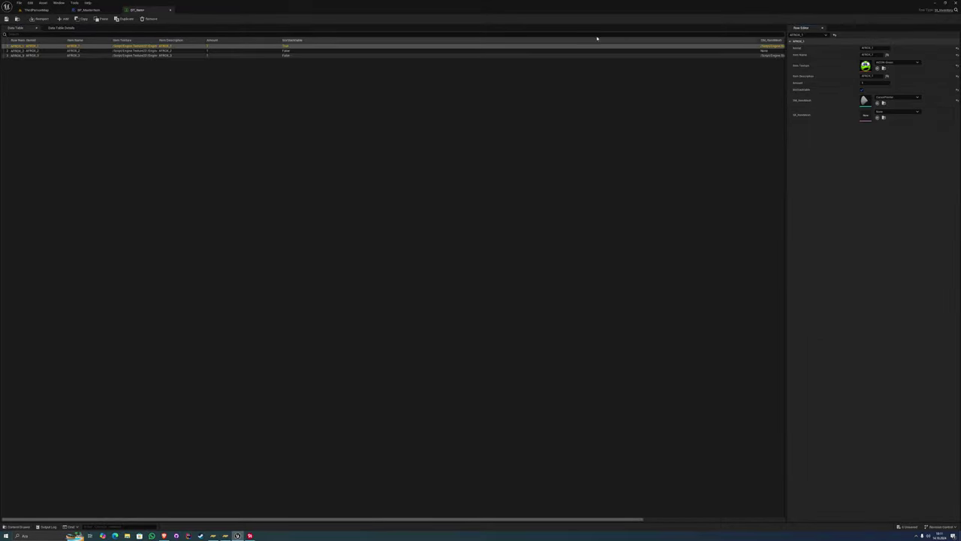
pyautogui.click(529, 50)
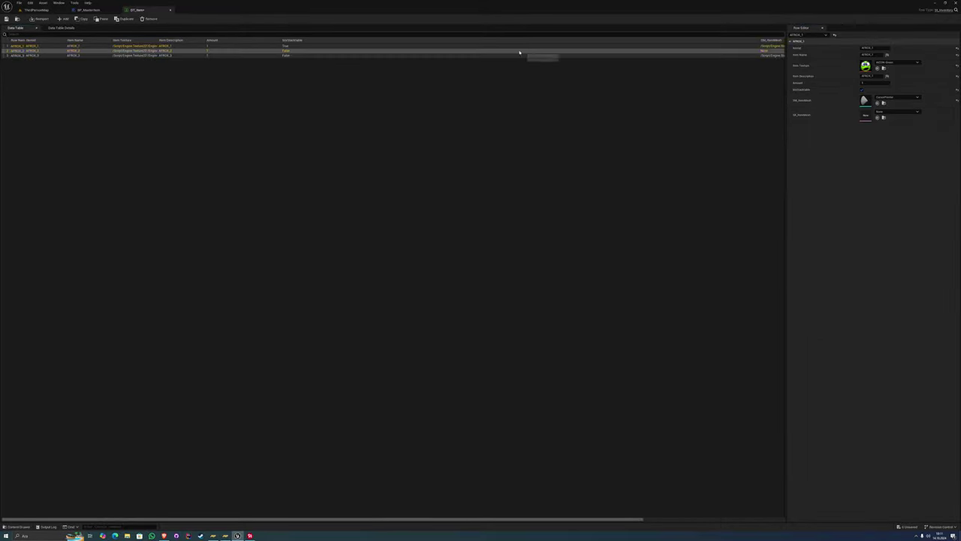
pyautogui.click(898, 111)
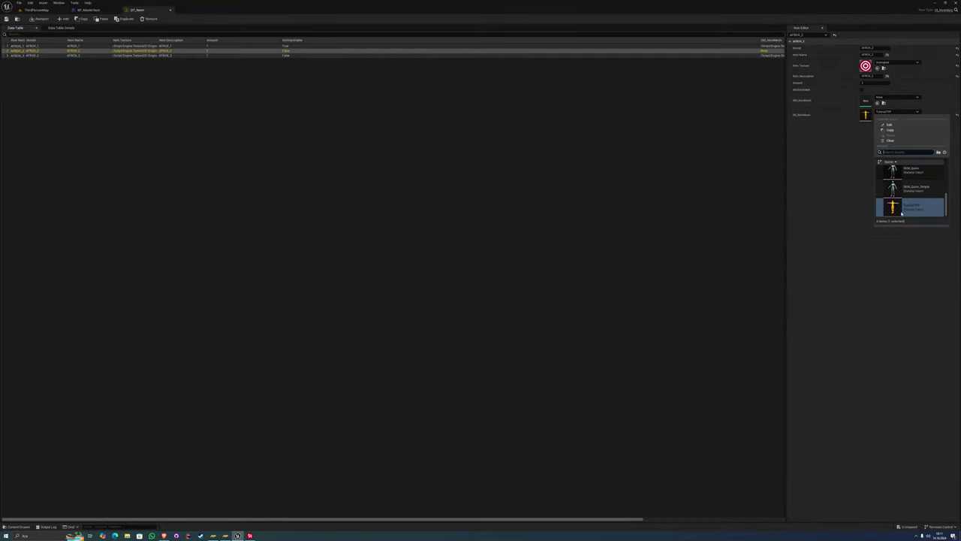
pyautogui.click(899, 188)
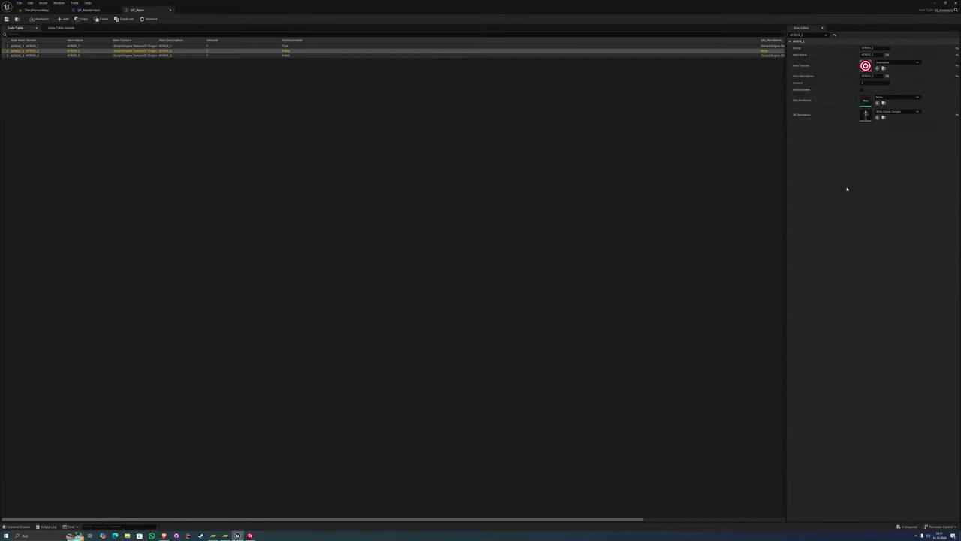
# Clear the third row's cone static mesh and set its skeletal mesh to SK_Mannequin
pyautogui.click(351, 57)
pyautogui.click(896, 100)
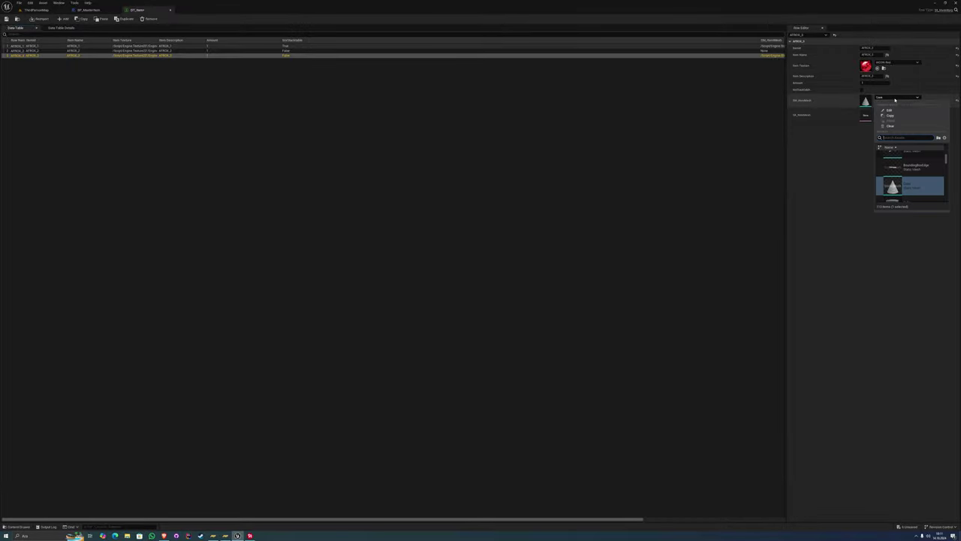
pyautogui.click(895, 126)
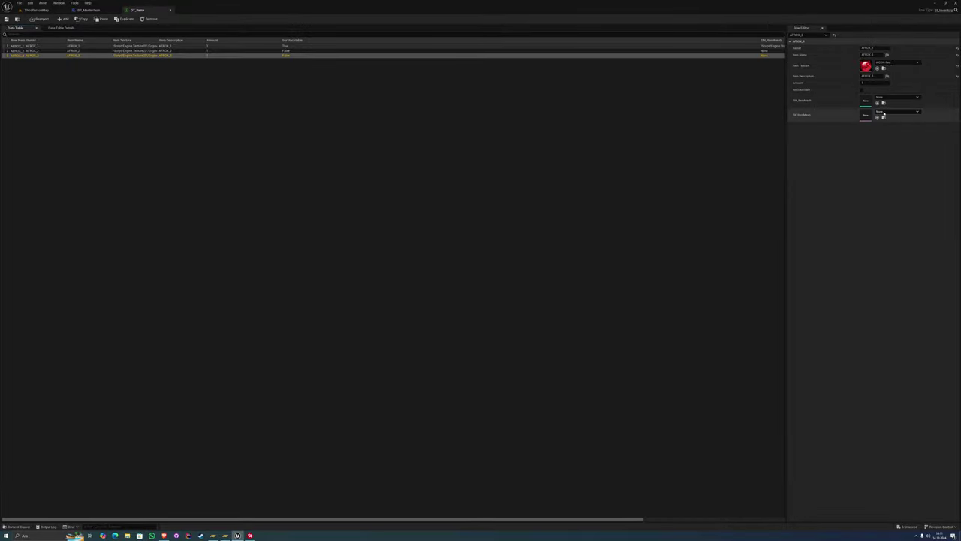
pyautogui.click(898, 111)
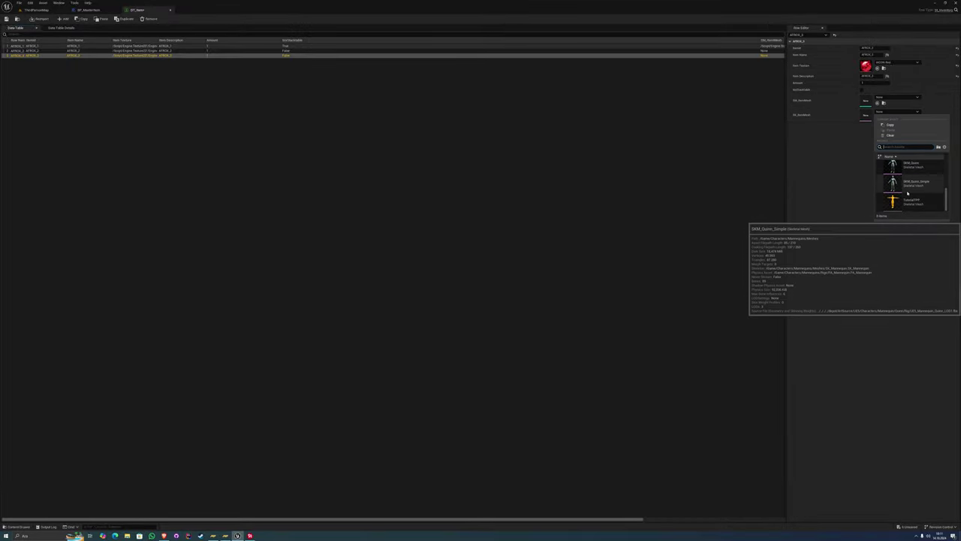
pyautogui.click(897, 188)
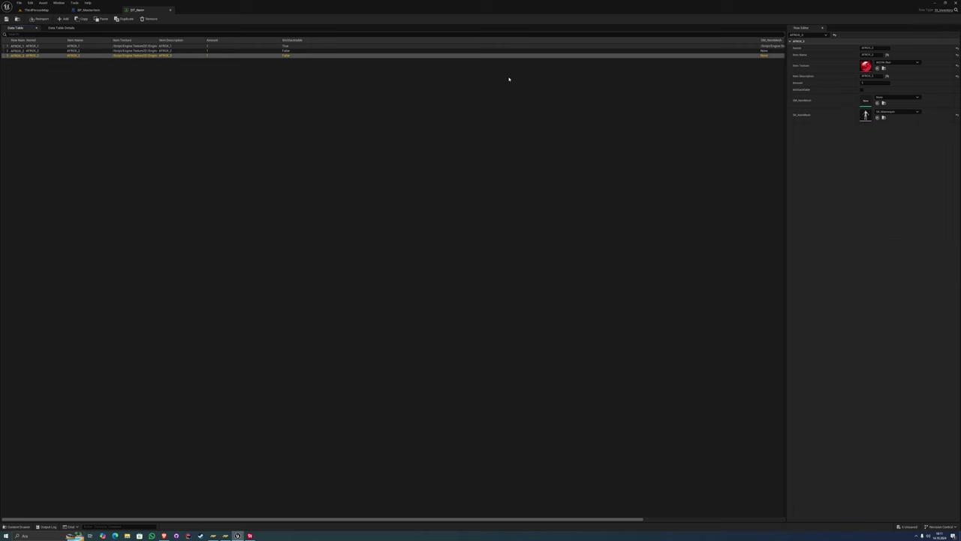
pyautogui.click(169, 89)
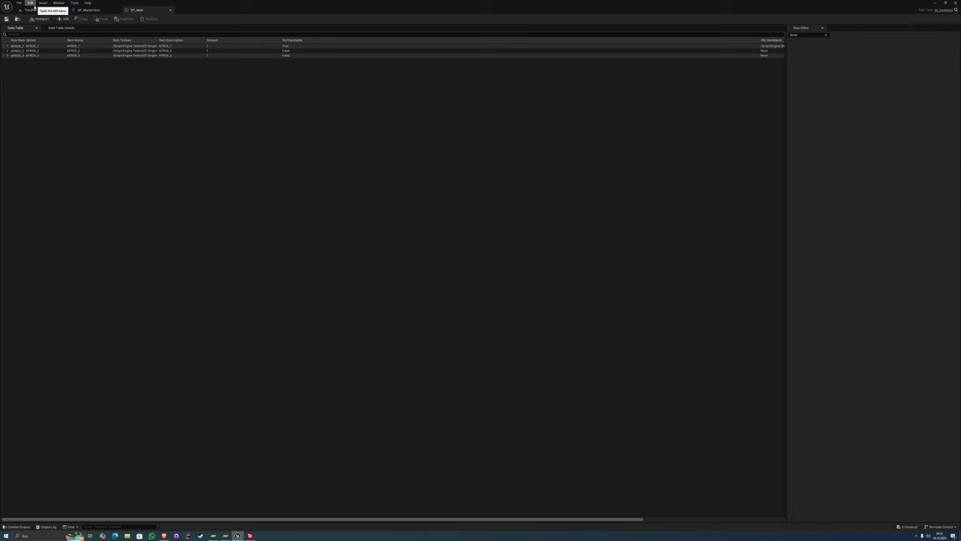
pyautogui.click(30, 9)
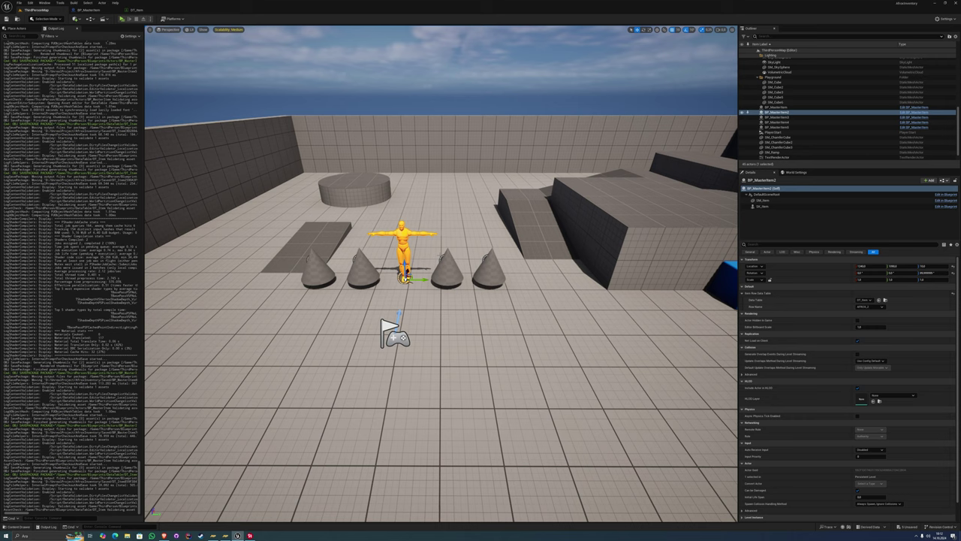
pyautogui.click(446, 272)
pyautogui.scroll(4, 442, 274)
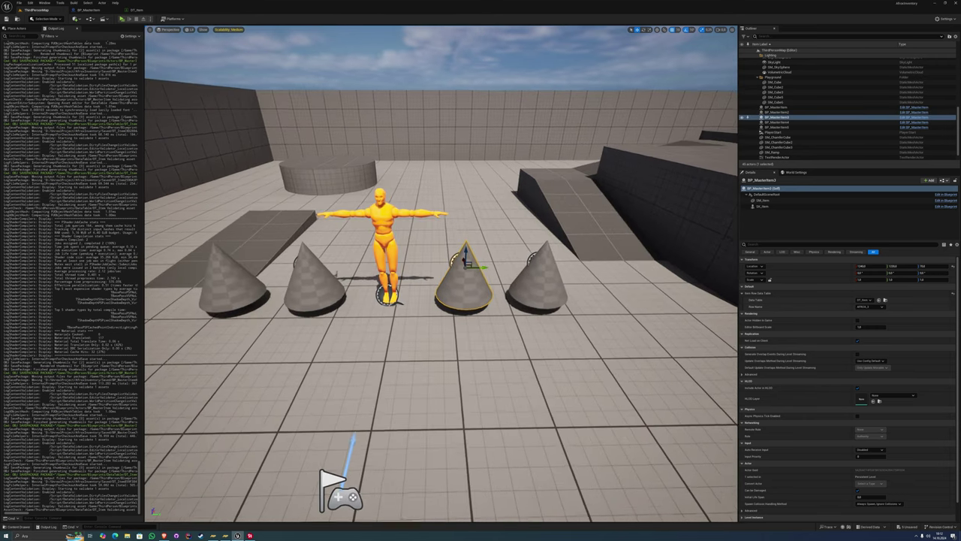
pyautogui.rightClick(466, 273)
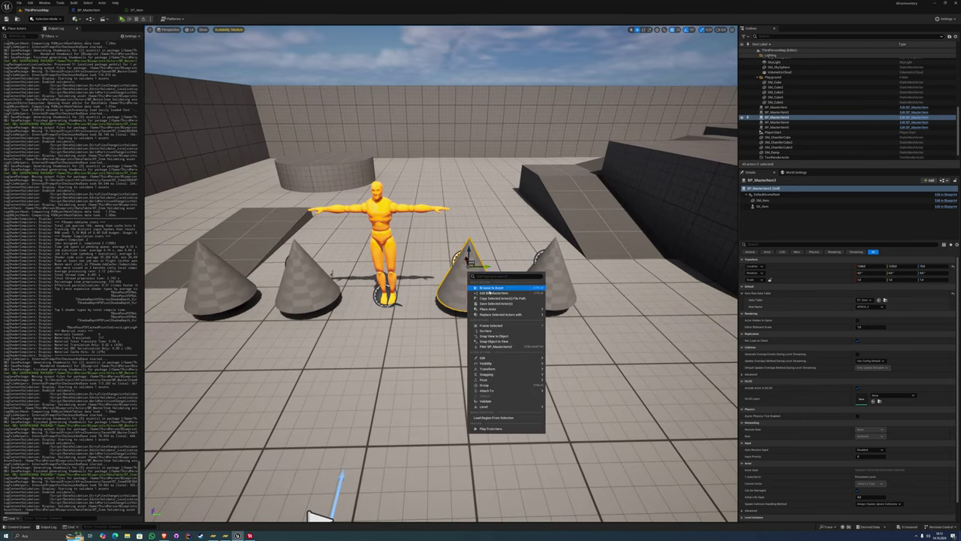
pyautogui.click(492, 289)
pyautogui.click(35, 20)
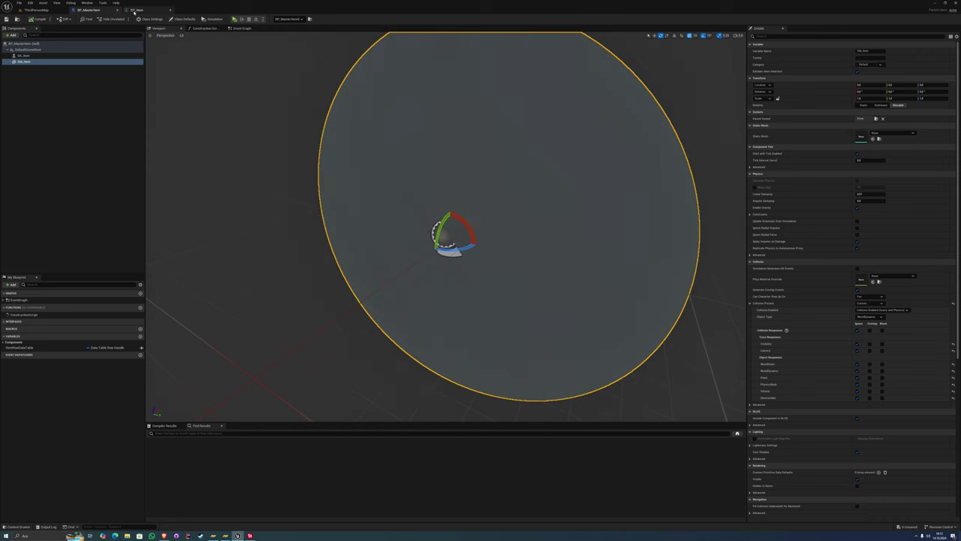
pyautogui.scroll(-3, 335, 98)
pyautogui.click(36, 10)
pyautogui.scroll(3, 442, 275)
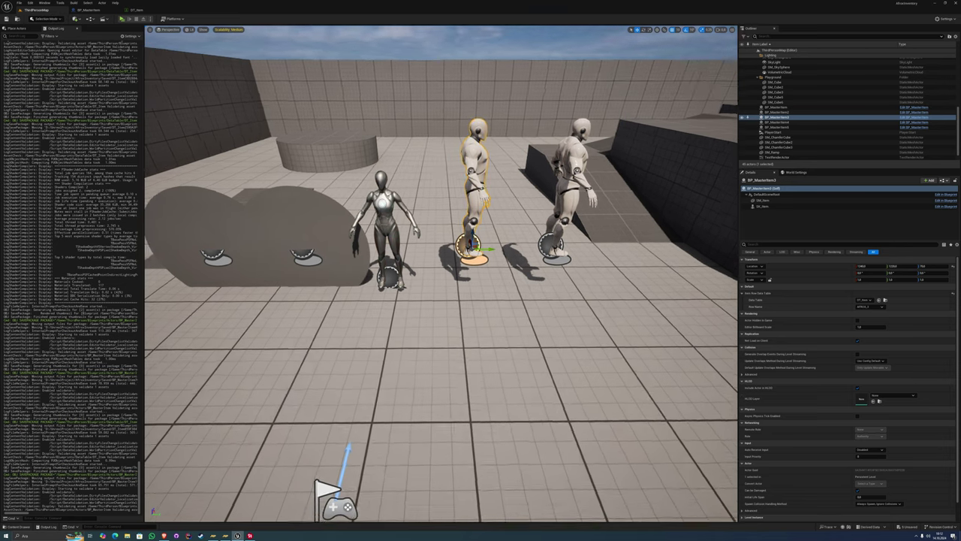
pyautogui.scroll(5, 441, 274)
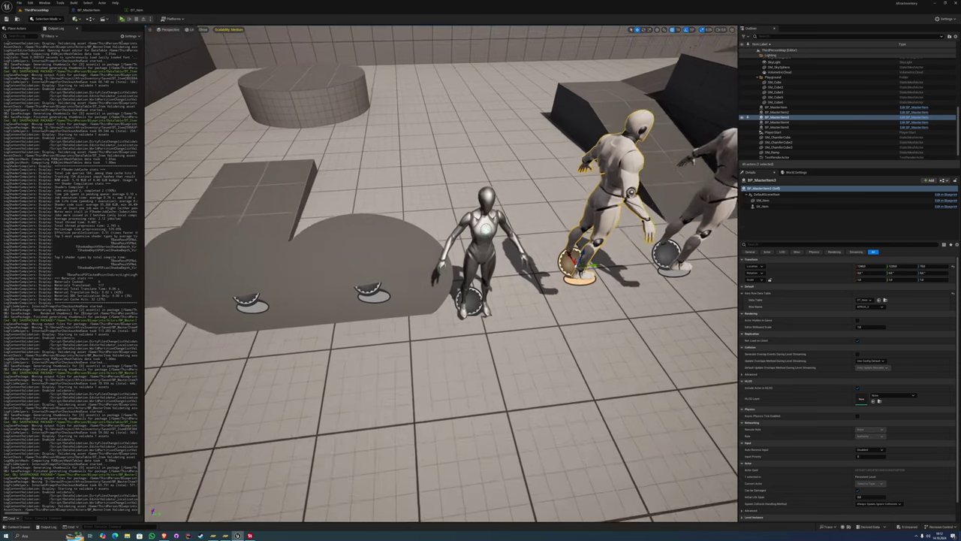
pyautogui.doubleClick(776, 127)
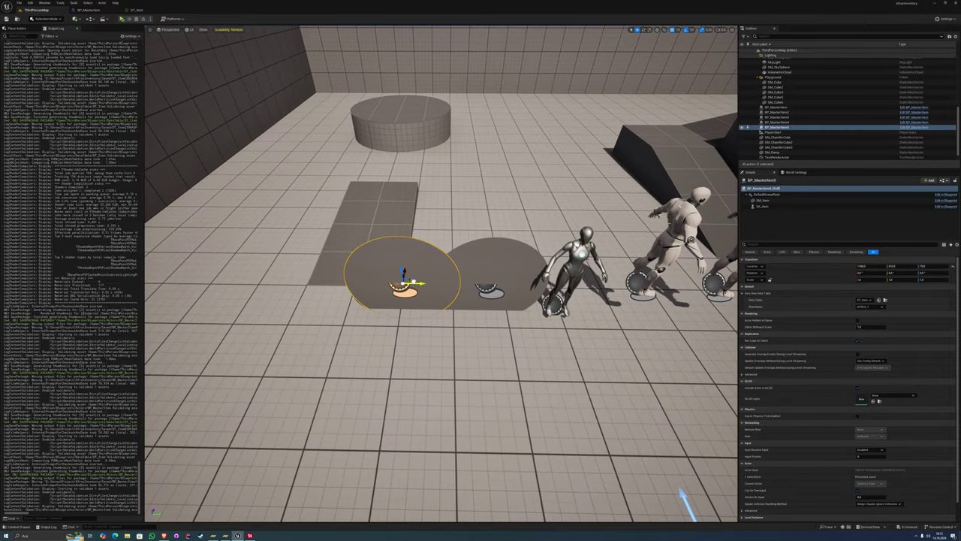
pyautogui.moveTo(442, 275); pyautogui.dragTo(442, 274, button='right')
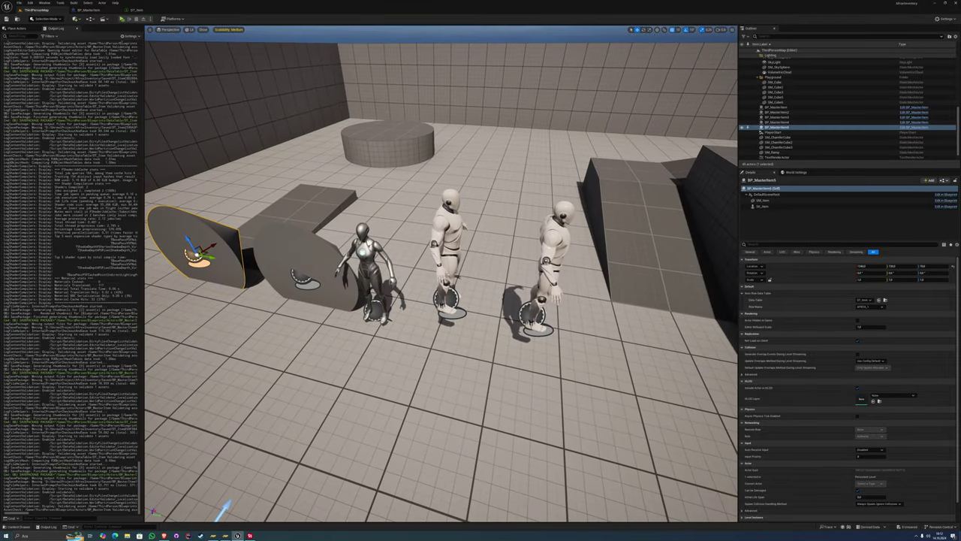
pyautogui.click(448, 299)
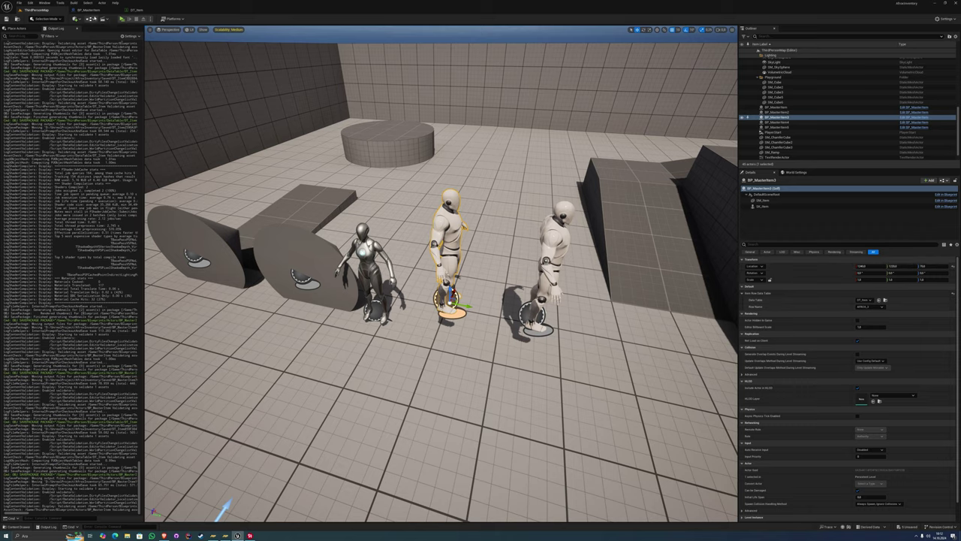
pyautogui.click(133, 11)
pyautogui.click(47, 55)
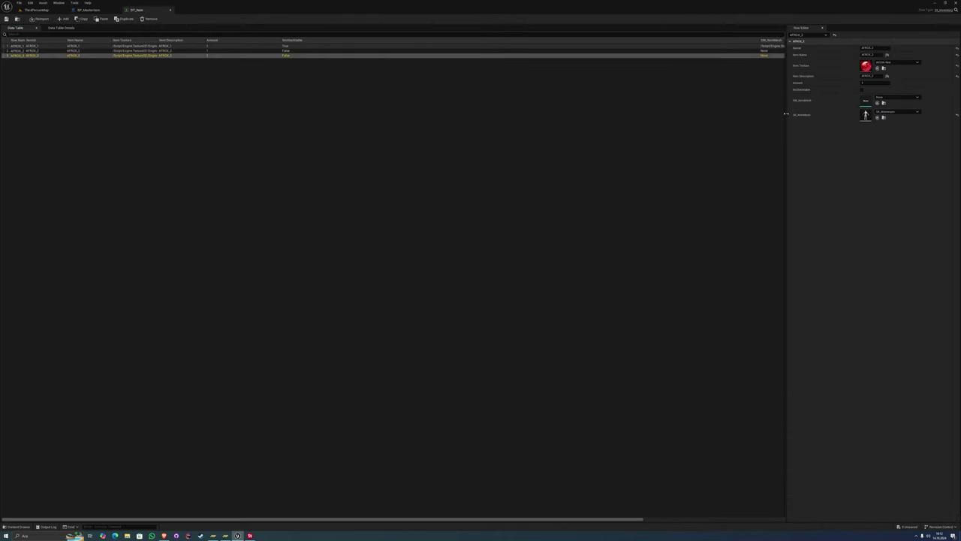
# Inspect the mannequin and second item pickups in the ThirdPersonMap level
pyautogui.click(47, 10)
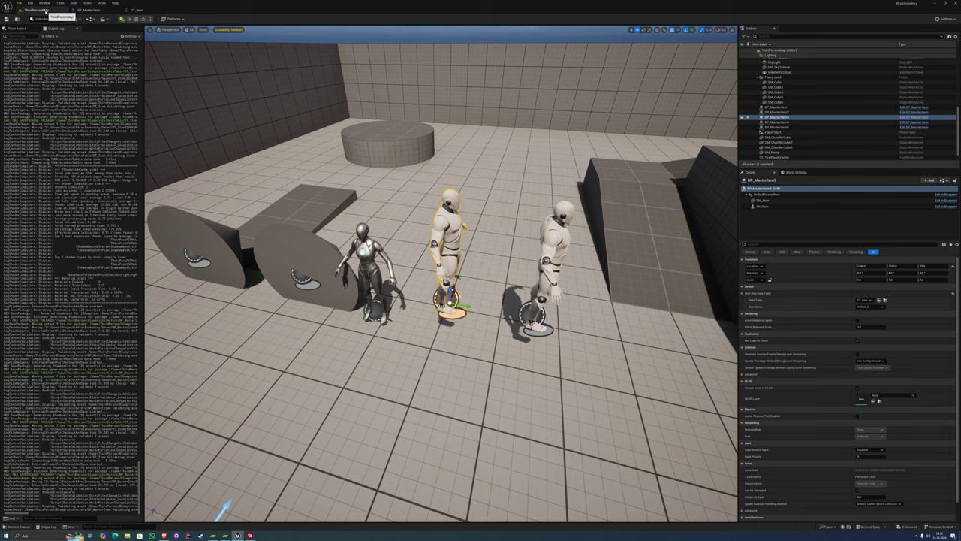
pyautogui.click(556, 255)
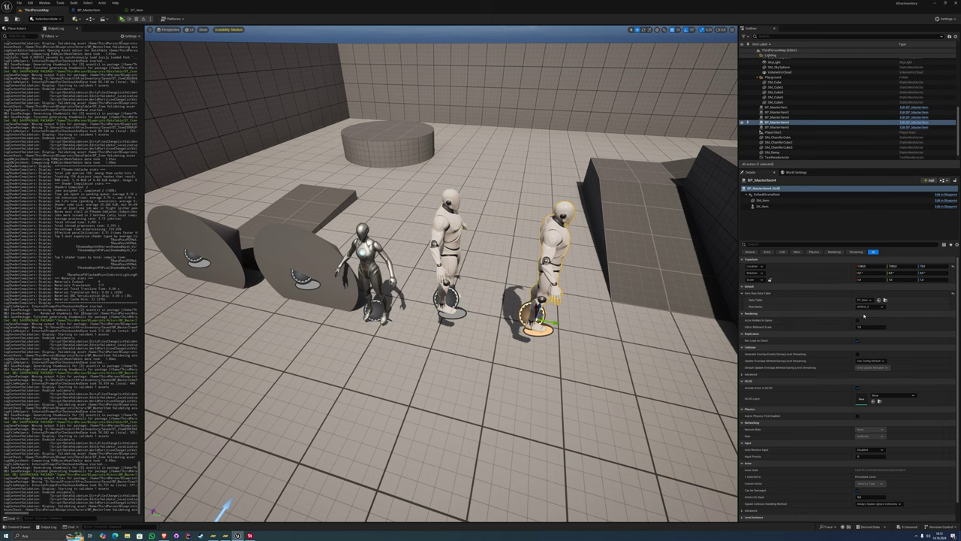
pyautogui.click(777, 112)
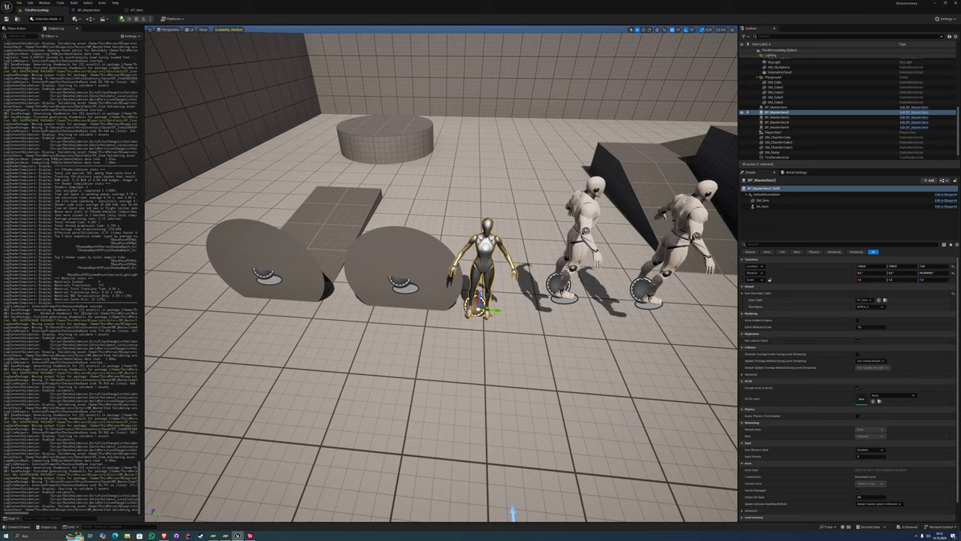
# Set the ATRIOX_1 row's SM_ItemMesh to Cylinder in DT_Item
pyautogui.click(134, 10)
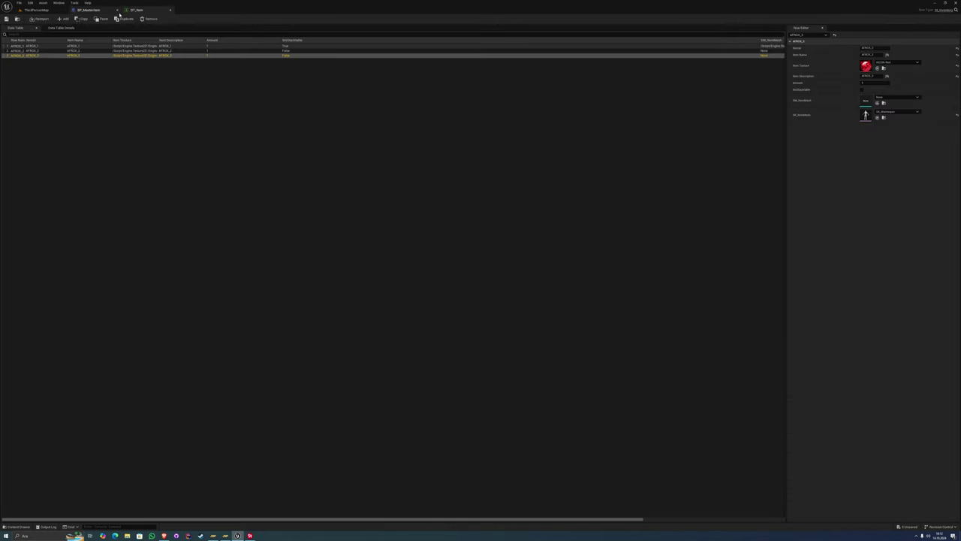
pyautogui.click(36, 51)
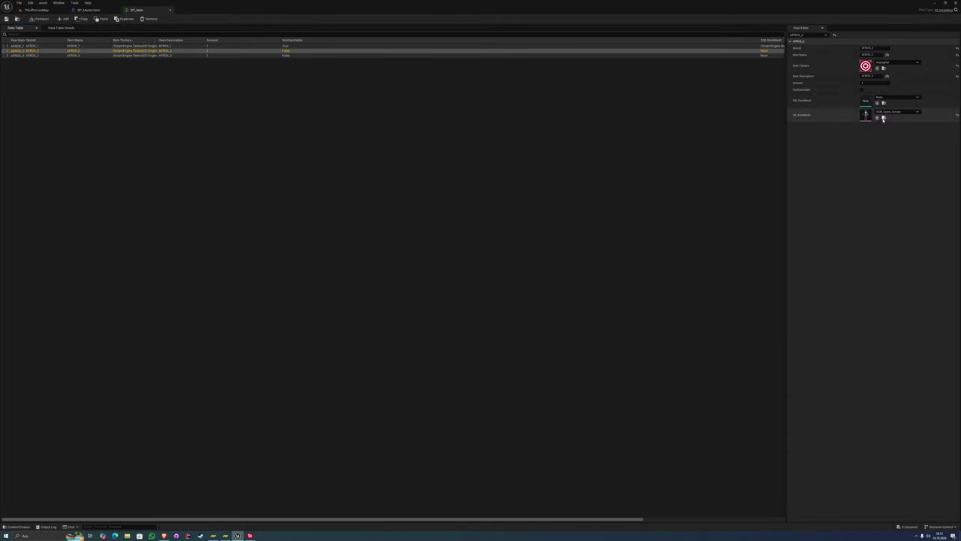
pyautogui.click(43, 47)
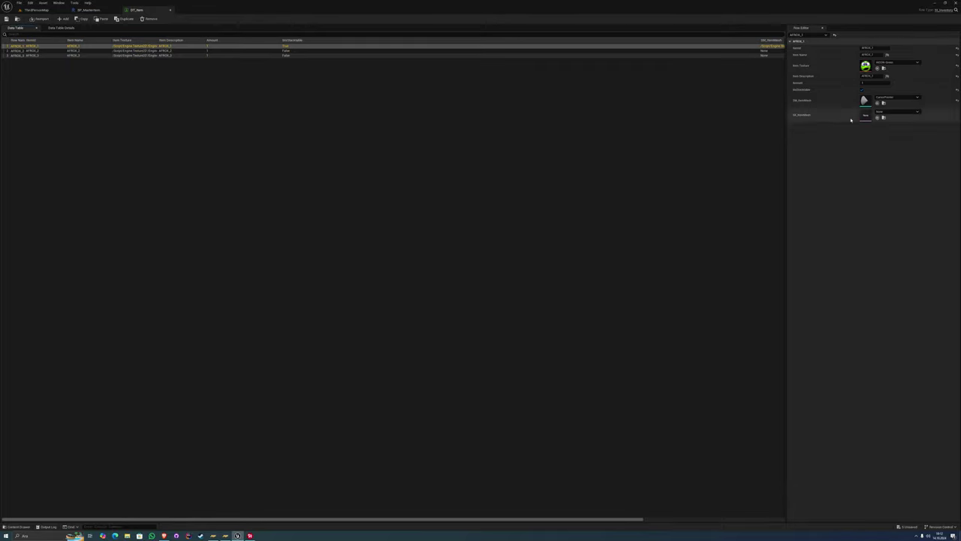
pyautogui.click(897, 97)
pyautogui.click(914, 183)
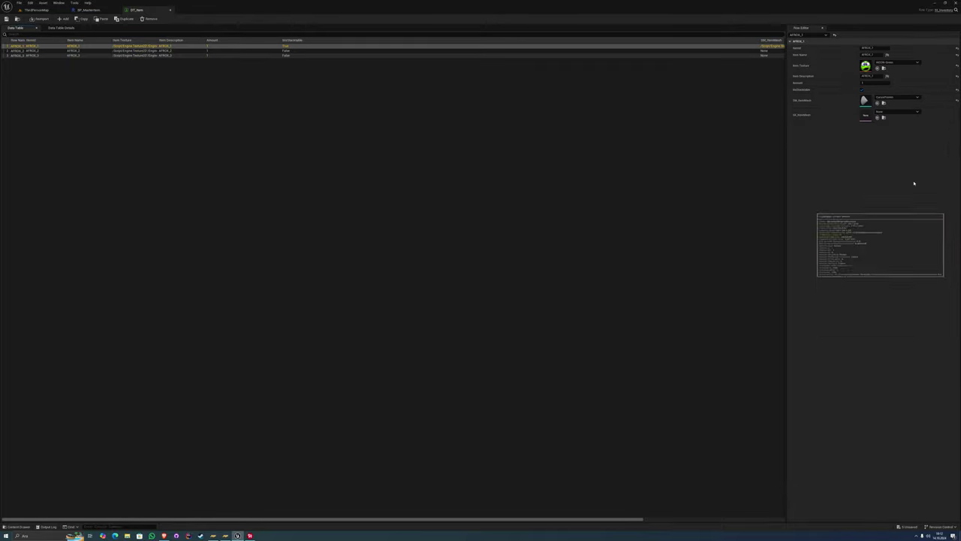
pyautogui.click(36, 10)
pyautogui.click(87, 10)
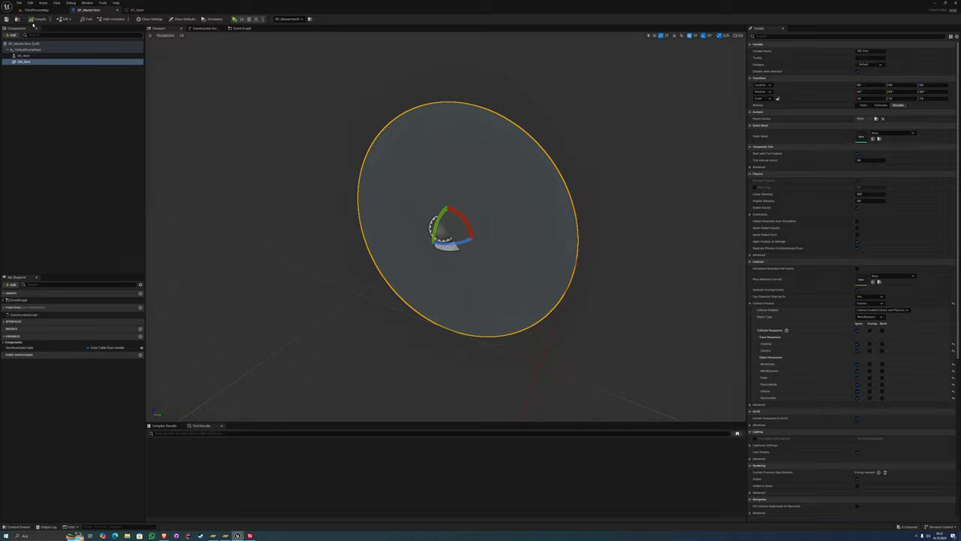
pyautogui.click(36, 10)
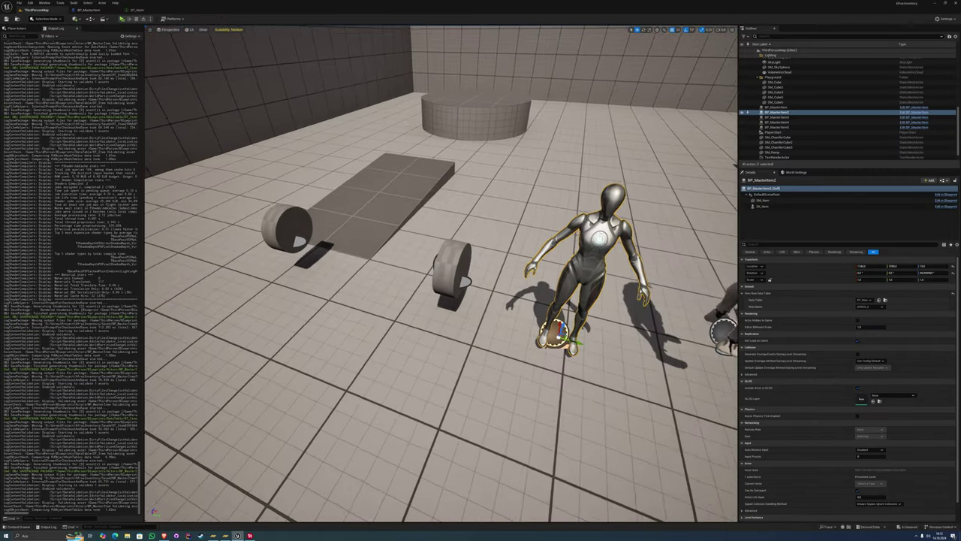
# Play the level standalone, run to the items, trigger the pickup with E, then stop
pyautogui.click(122, 19)
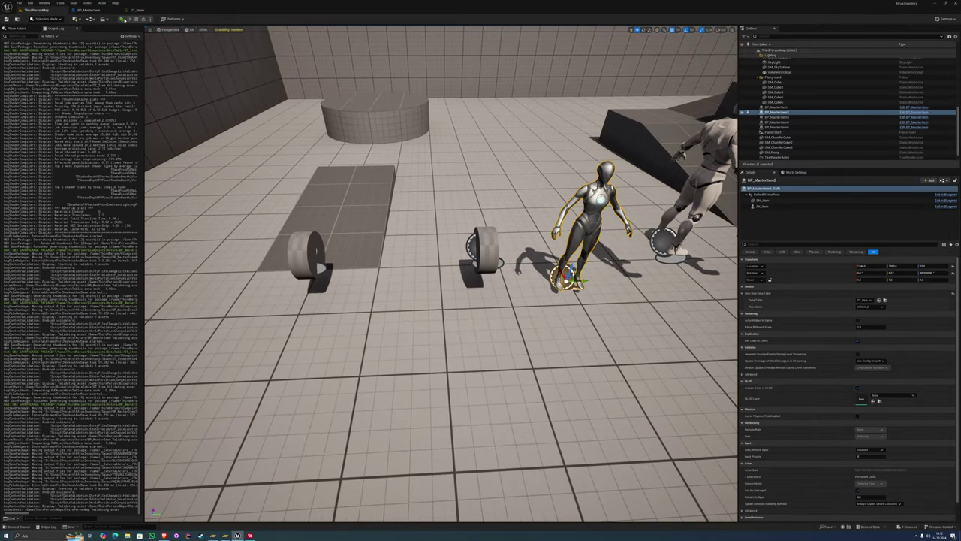
pyautogui.press('w')
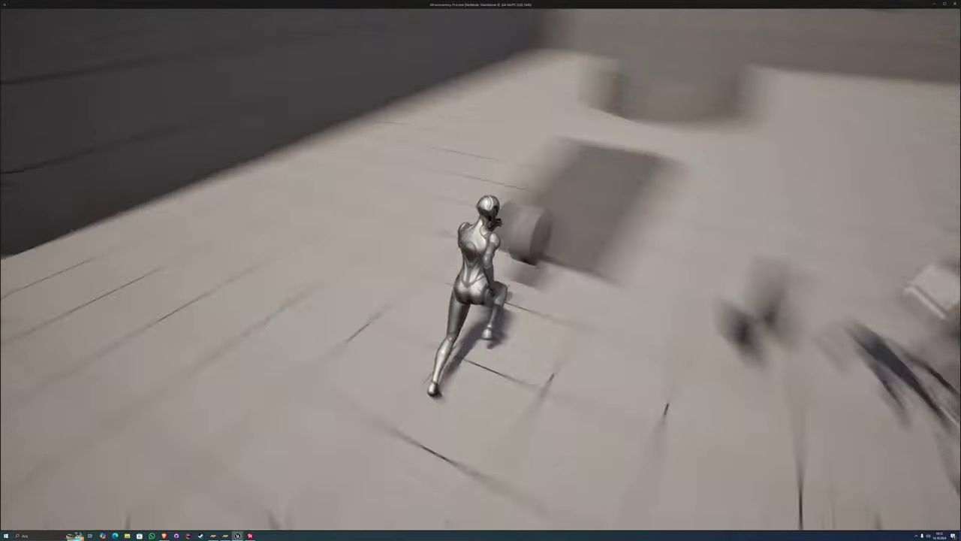
pyautogui.press('e')
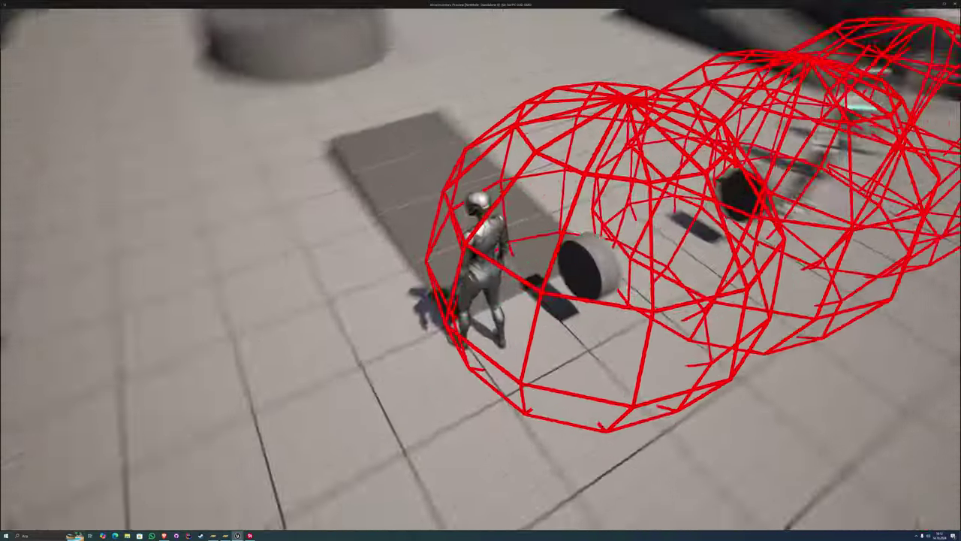
pyautogui.press('Escape')
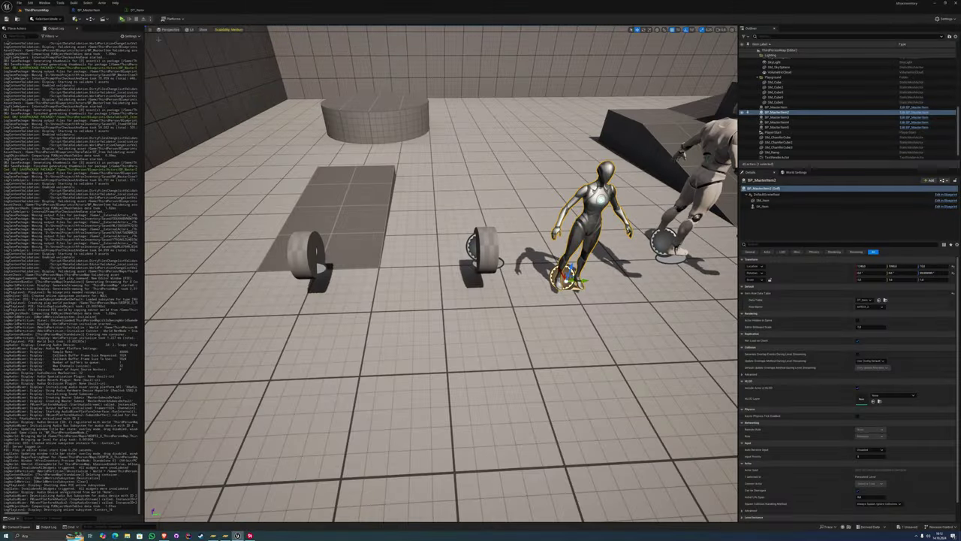
pyautogui.click(133, 11)
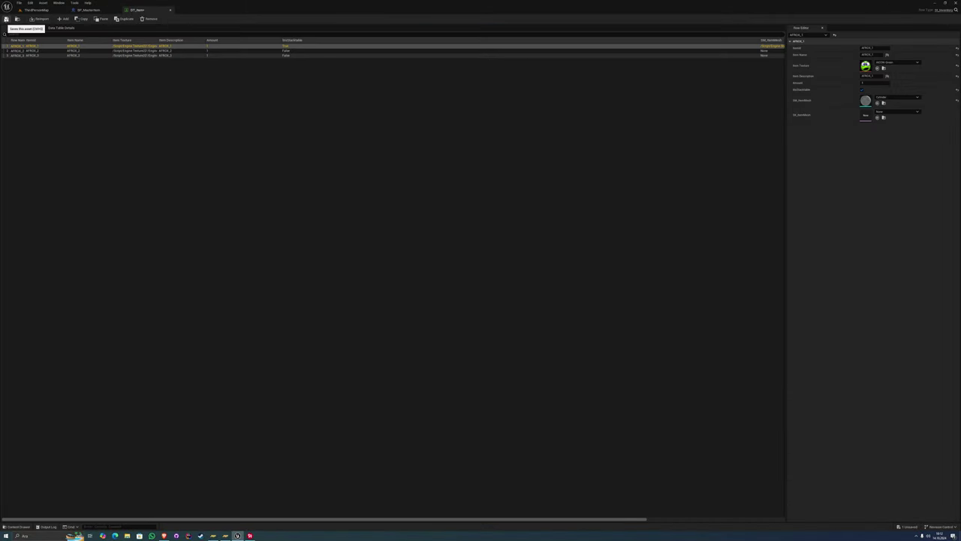
# Add a Box Collision component named Box to BP_MasterItem and expand its collision presets
pyautogui.click(87, 11)
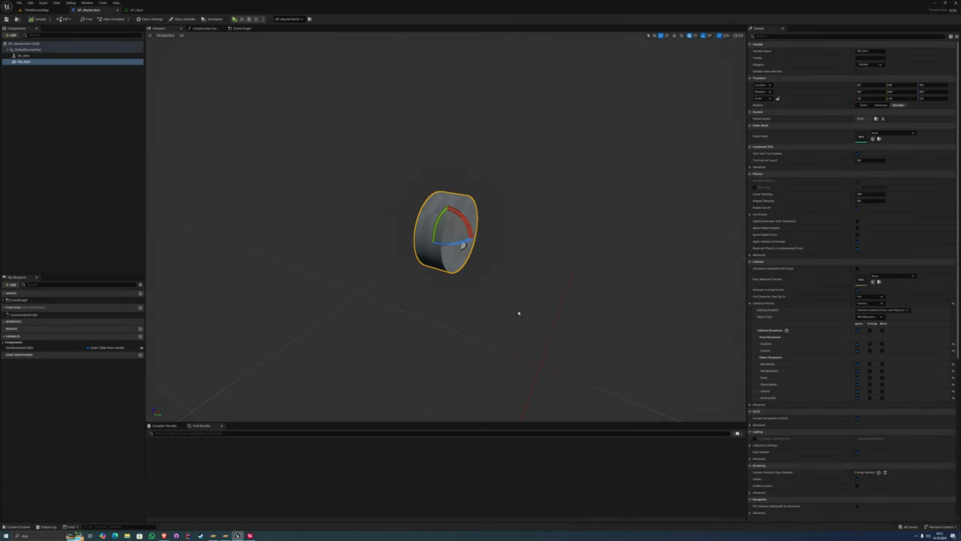
pyautogui.moveTo(519, 313); pyautogui.dragTo(514, 313)
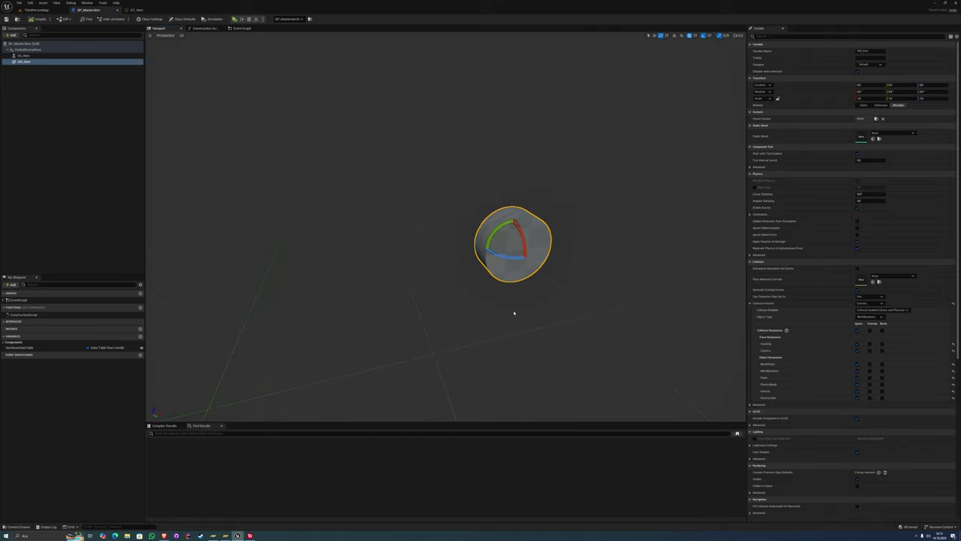
pyautogui.click(61, 165)
pyautogui.click(11, 35)
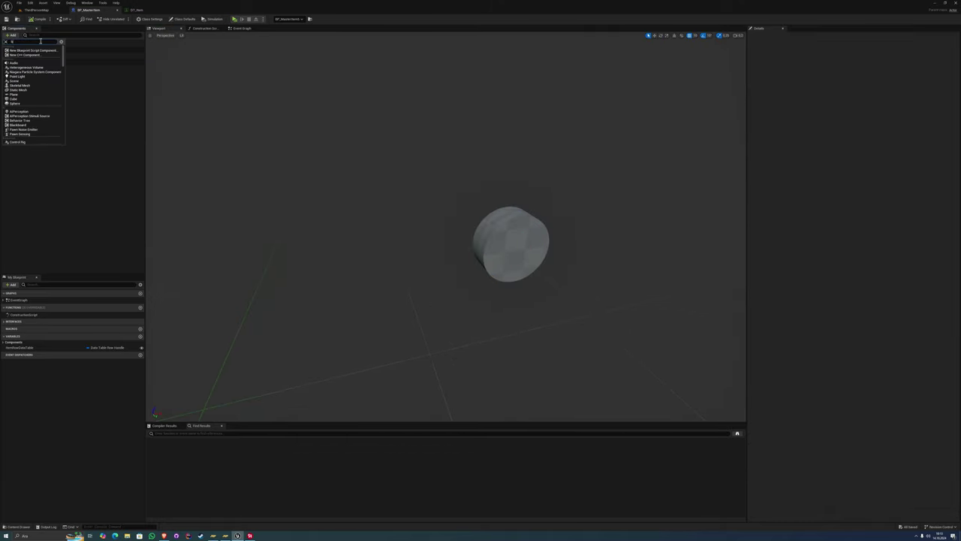
pyautogui.write('ox')
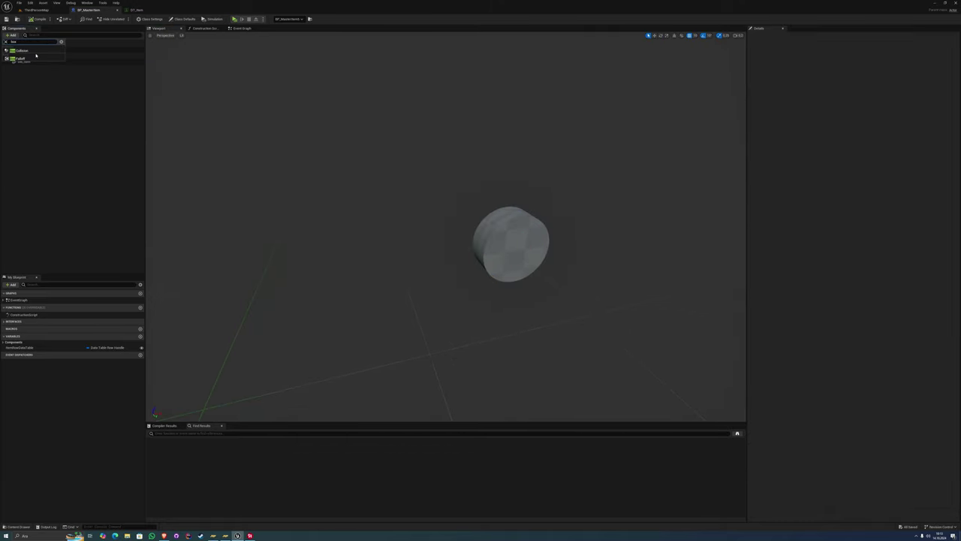
pyautogui.click(35, 54)
pyautogui.press('Return')
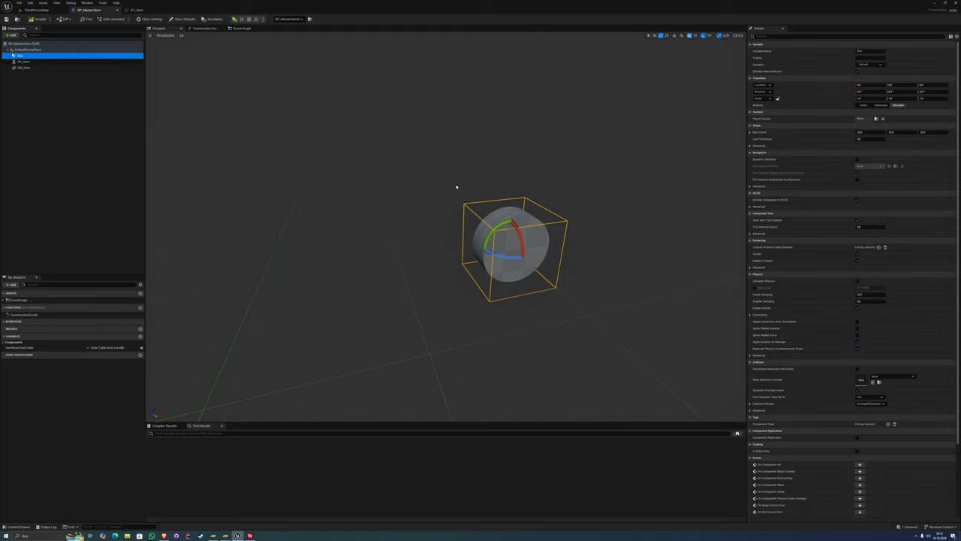
pyautogui.moveTo(456, 186); pyautogui.dragTo(656, 330)
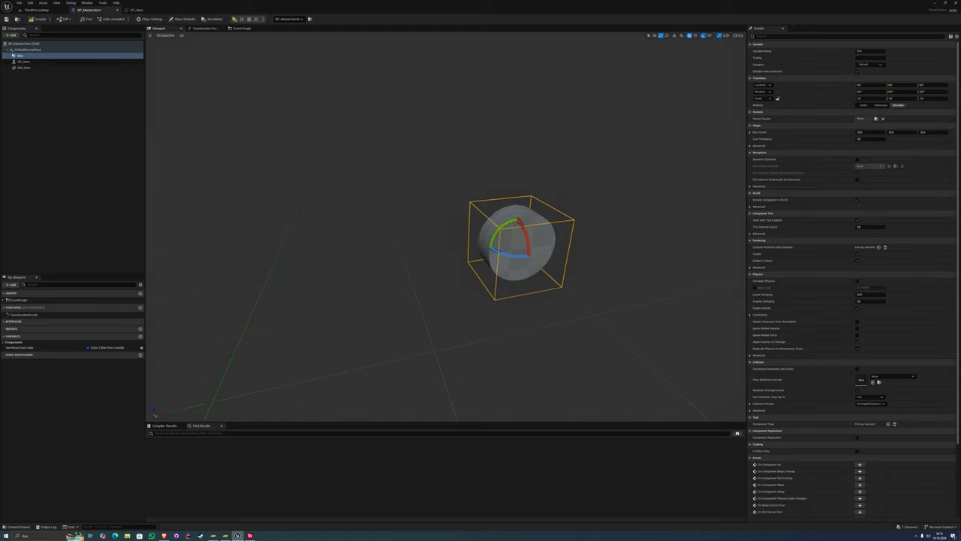
pyautogui.click(750, 404)
pyautogui.scroll(-2, 751, 409)
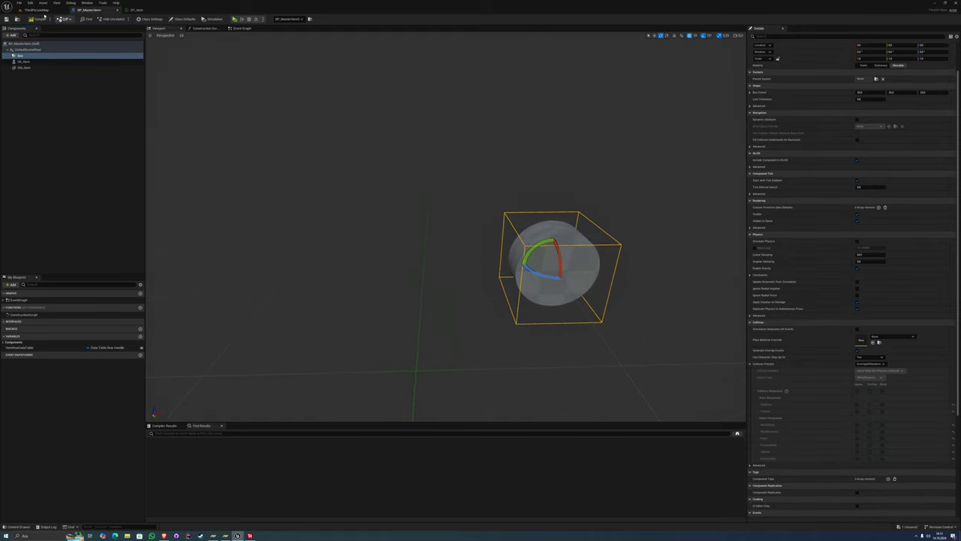
pyautogui.click(38, 10)
pyautogui.hotkey('ctrl', 'space')
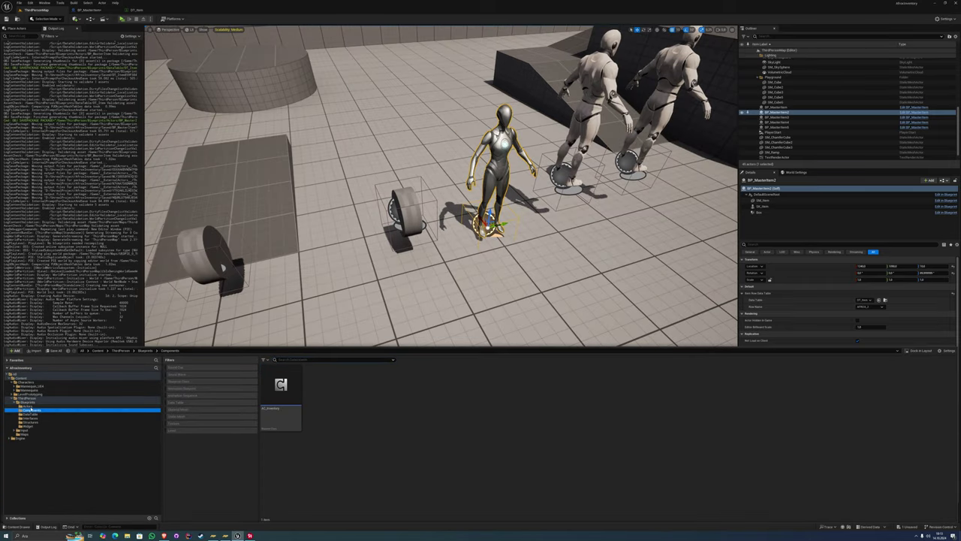
# Review BP_ThirdPersonCharacter's overlap-pickup Event Graph, then run a quick play test
pyautogui.click(29, 401)
pyautogui.doubleClick(541, 398)
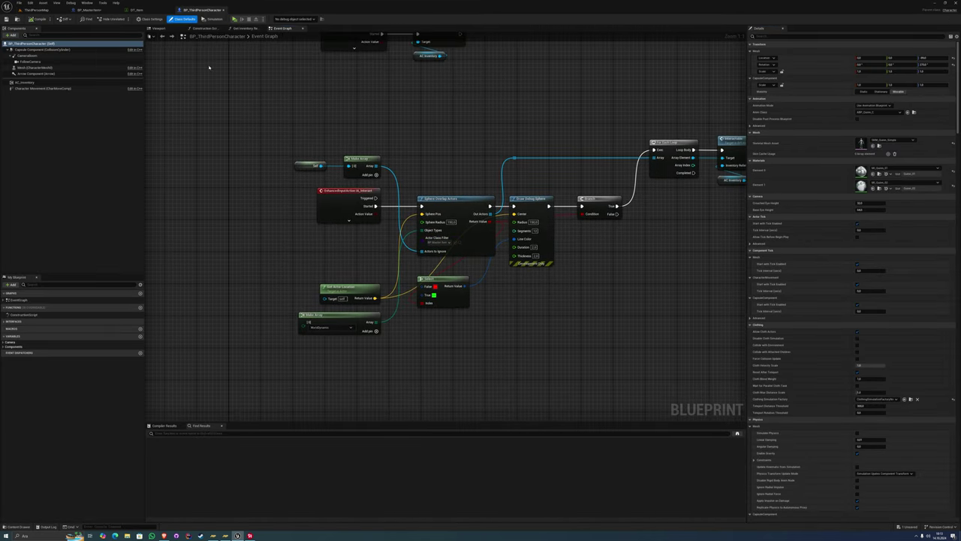
pyautogui.click(91, 11)
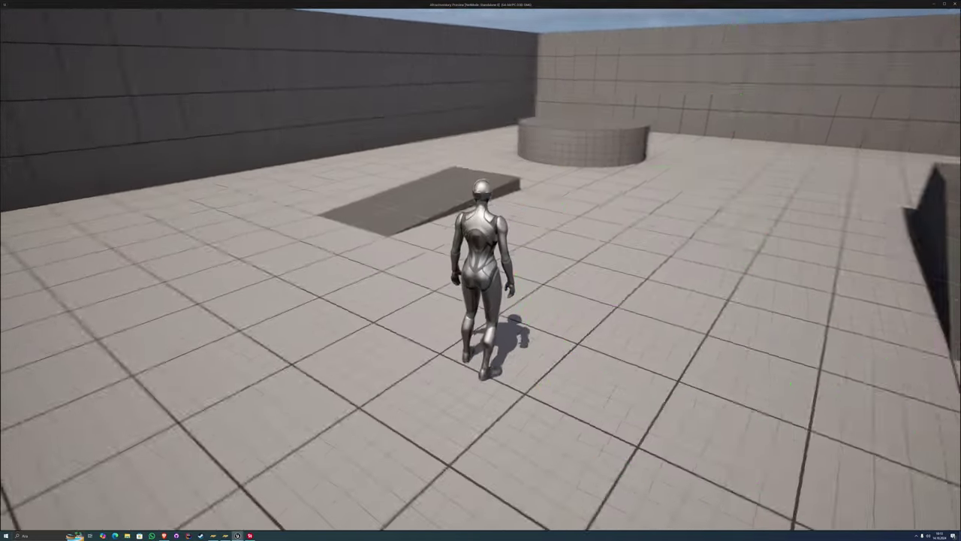
pyautogui.press('Escape')
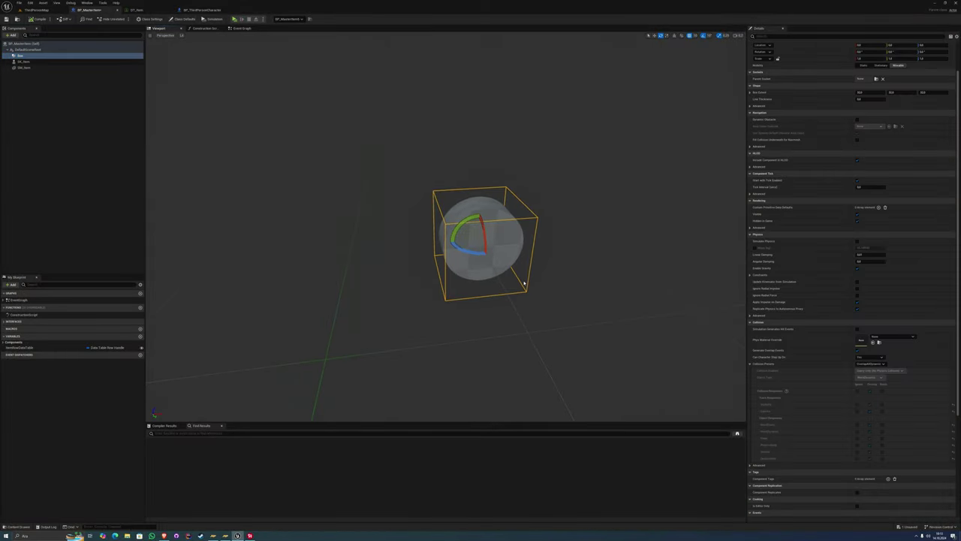
# Set the SK_Item component's Collision Enabled to Query Only (No Physics Collision)
pyautogui.click(72, 56)
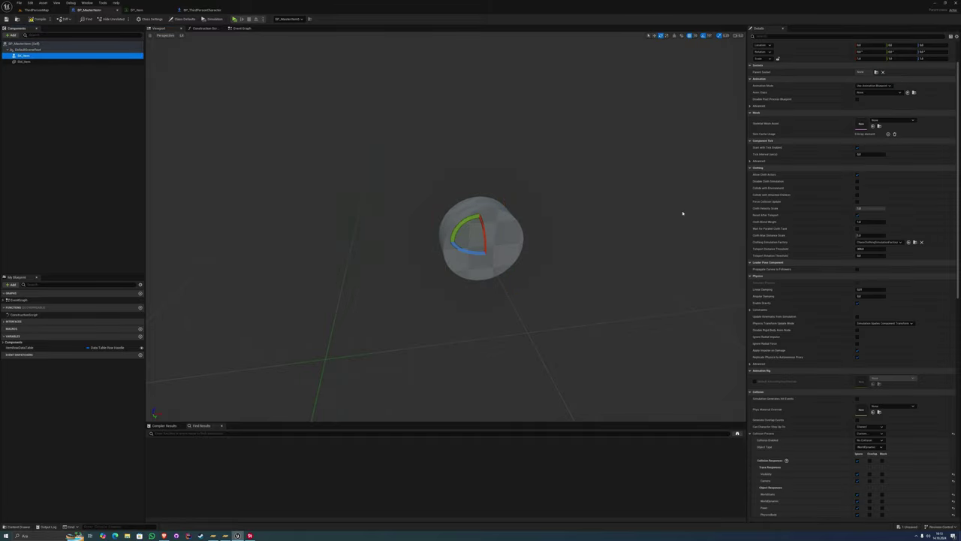
pyautogui.scroll(-2, 833, 435)
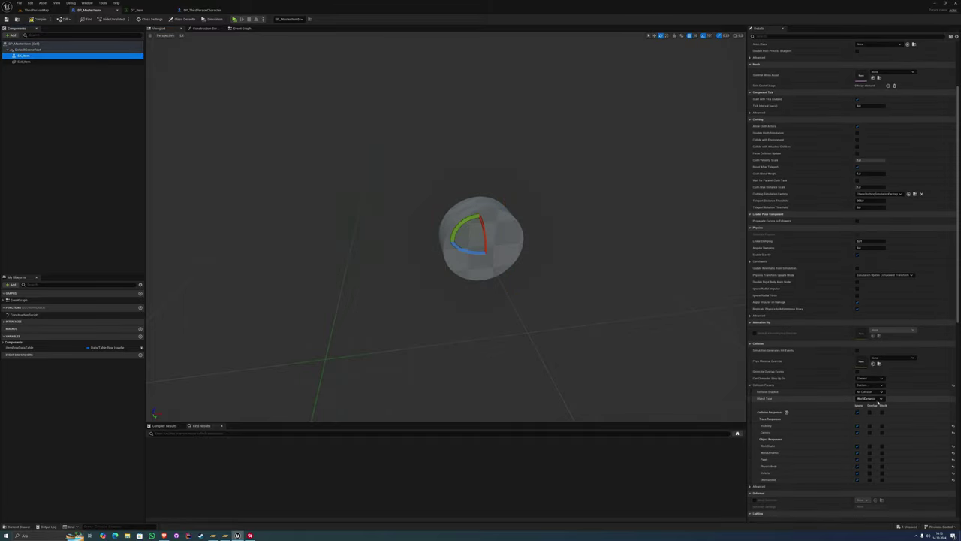
pyautogui.scroll(-1, 875, 372)
pyautogui.moveTo(297, 409); pyautogui.dragTo(297, 410)
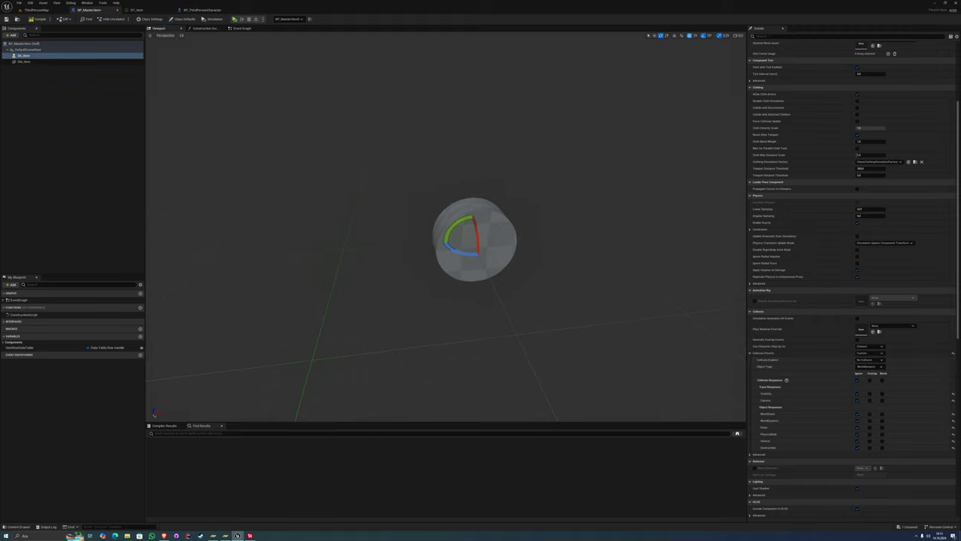
pyautogui.press('f')
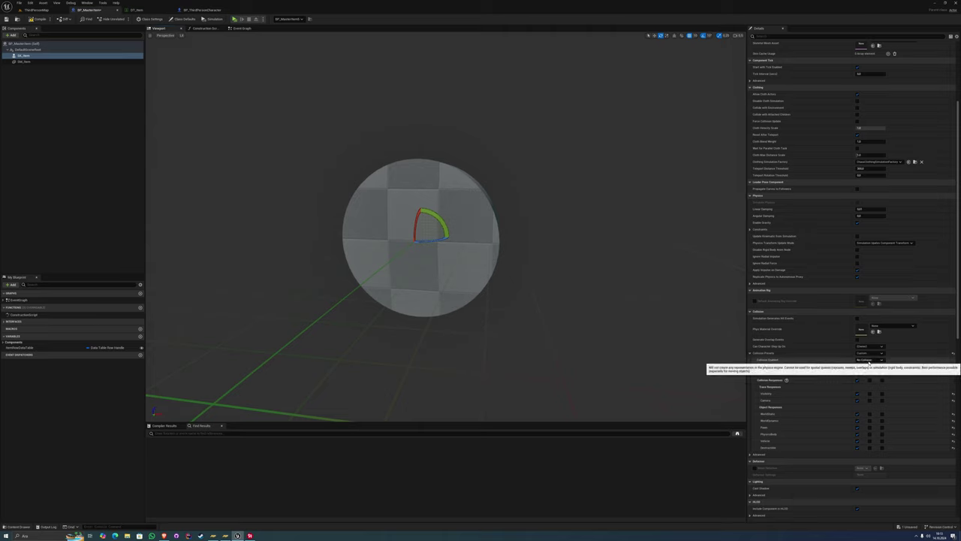
pyautogui.click(883, 362)
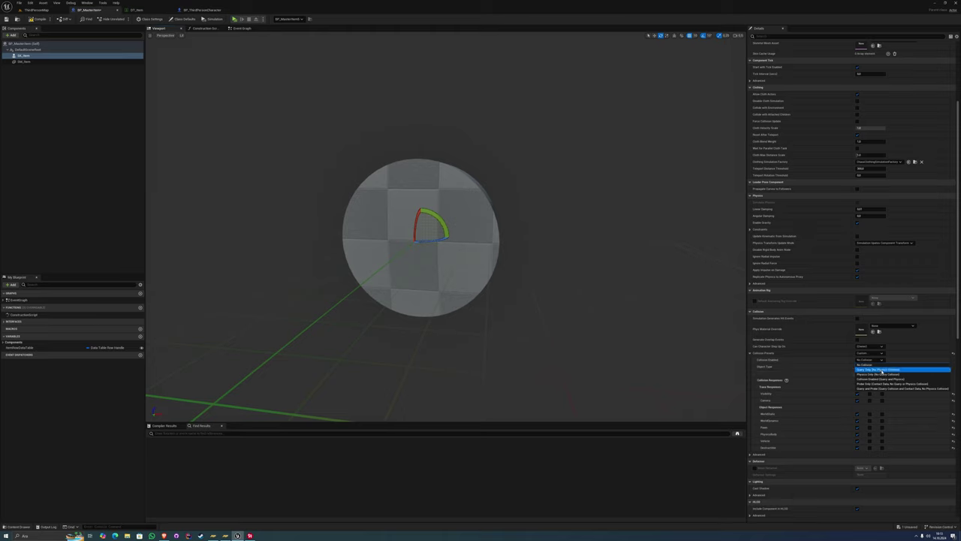
pyautogui.click(880, 370)
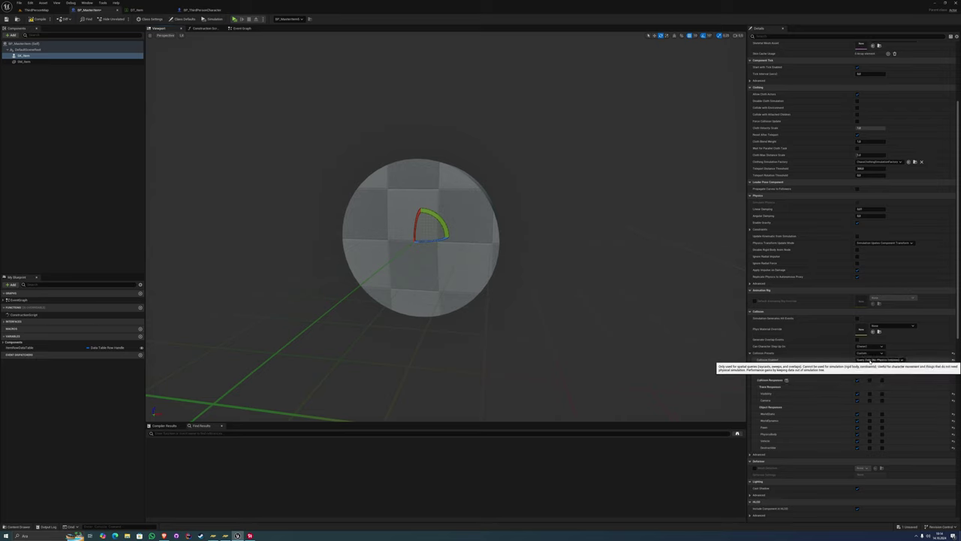
pyautogui.click(869, 360)
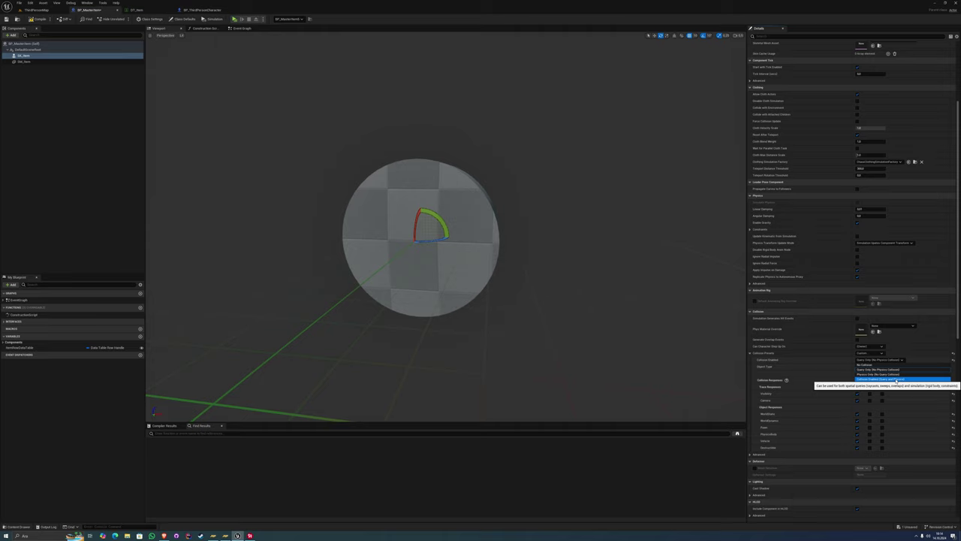
pyautogui.press('Escape')
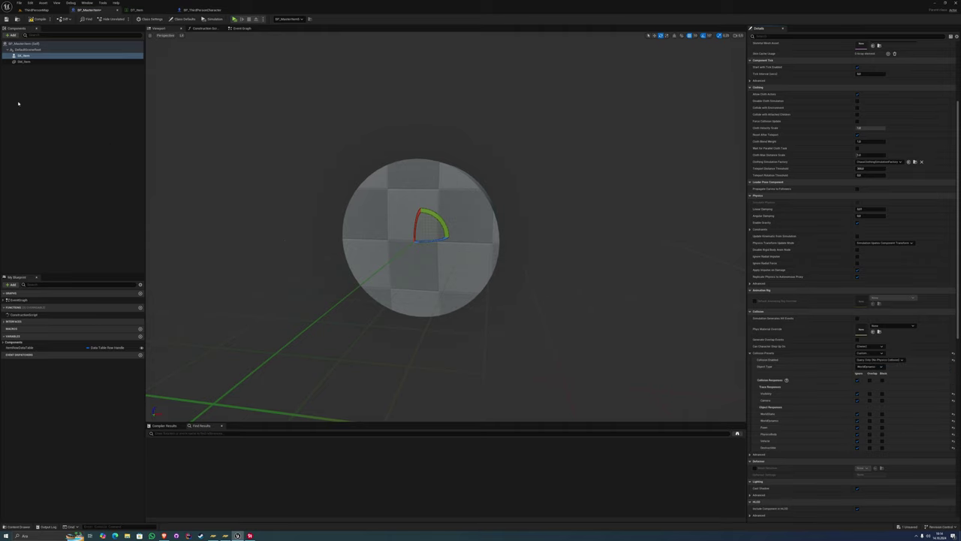
pyautogui.click(23, 60)
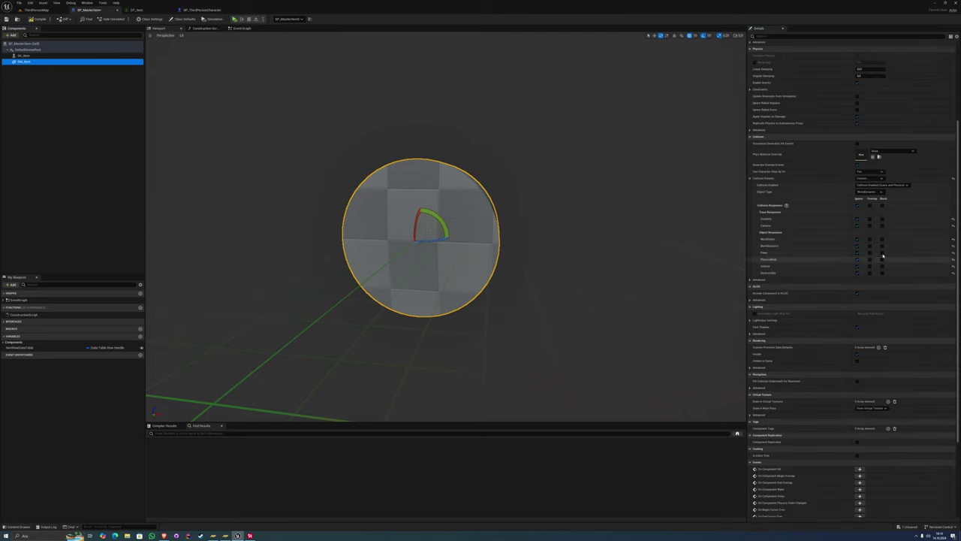
# Set SM_Item's collision to Query Only, then run and stop a quick play test
pyautogui.click(883, 185)
pyautogui.click(879, 195)
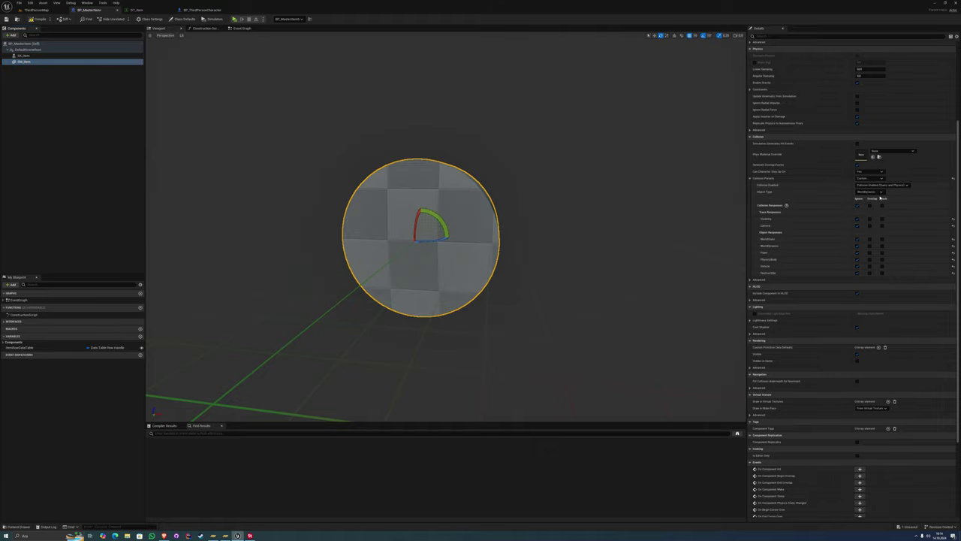
pyautogui.click(233, 19)
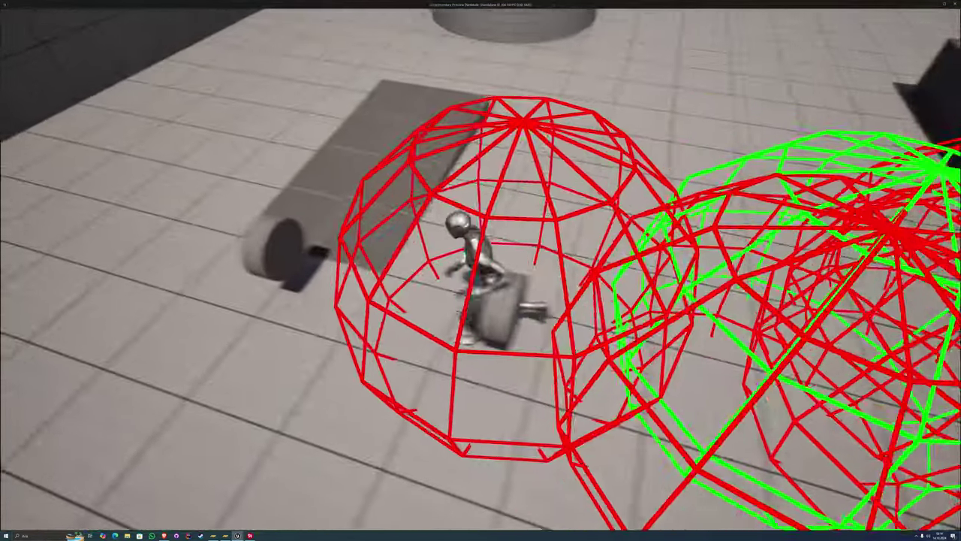
pyautogui.press('Escape')
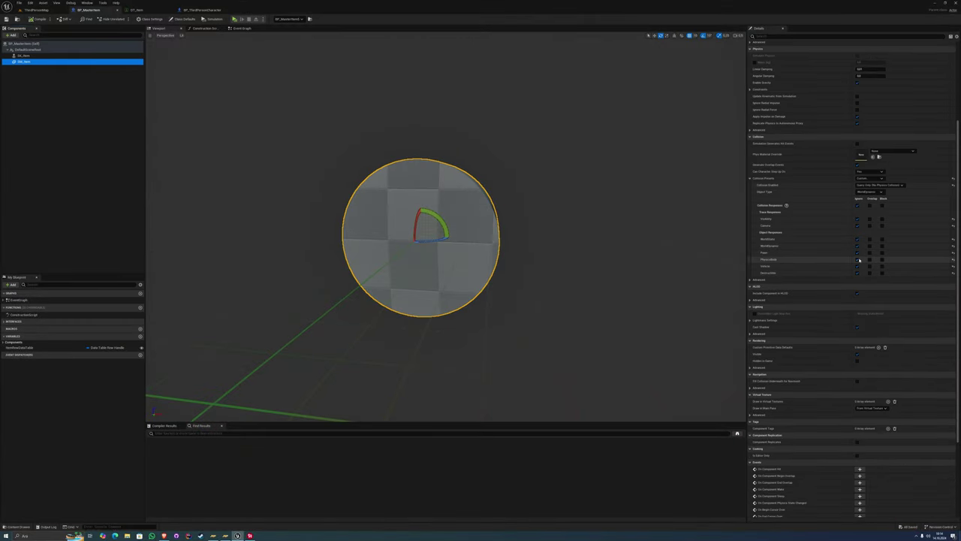
pyautogui.scroll(2, 754, 283)
pyautogui.scroll(3, 753, 284)
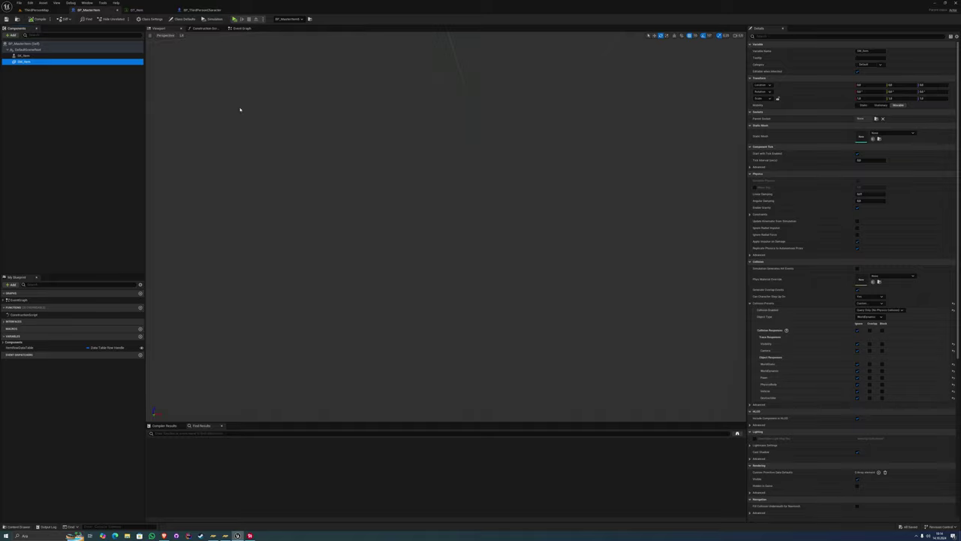
# Open the Cylinder mesh from DT_Item and display its simple collision
pyautogui.click(192, 10)
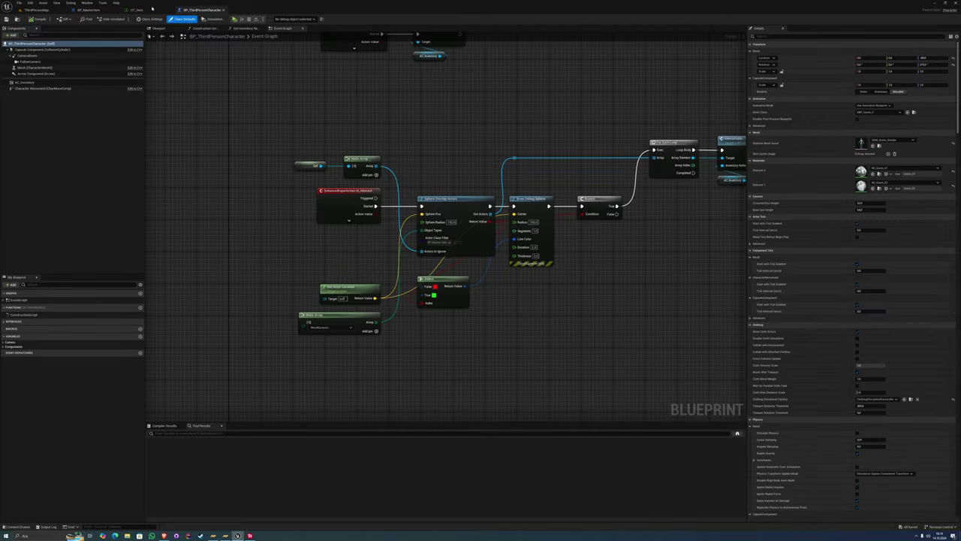
pyautogui.click(136, 9)
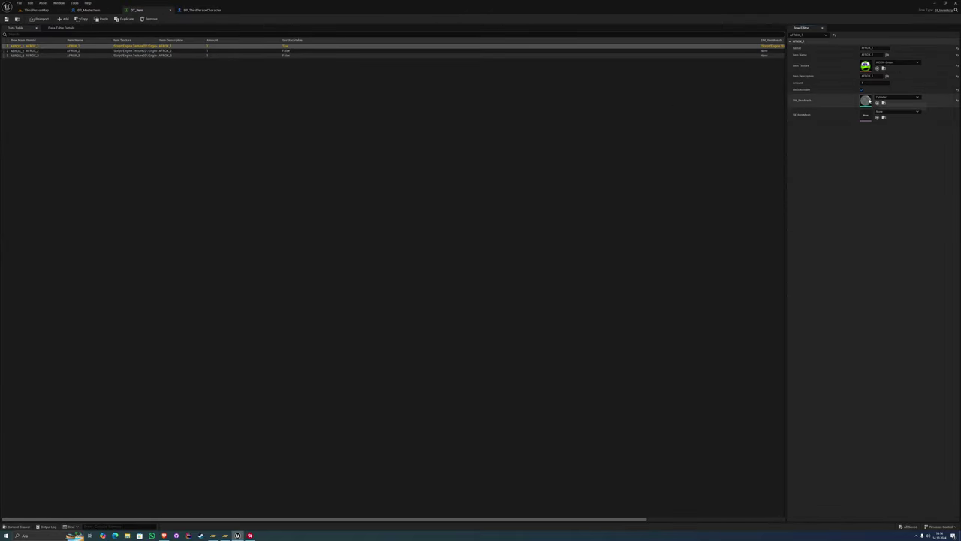
pyautogui.doubleClick(866, 100)
pyautogui.click(54, 29)
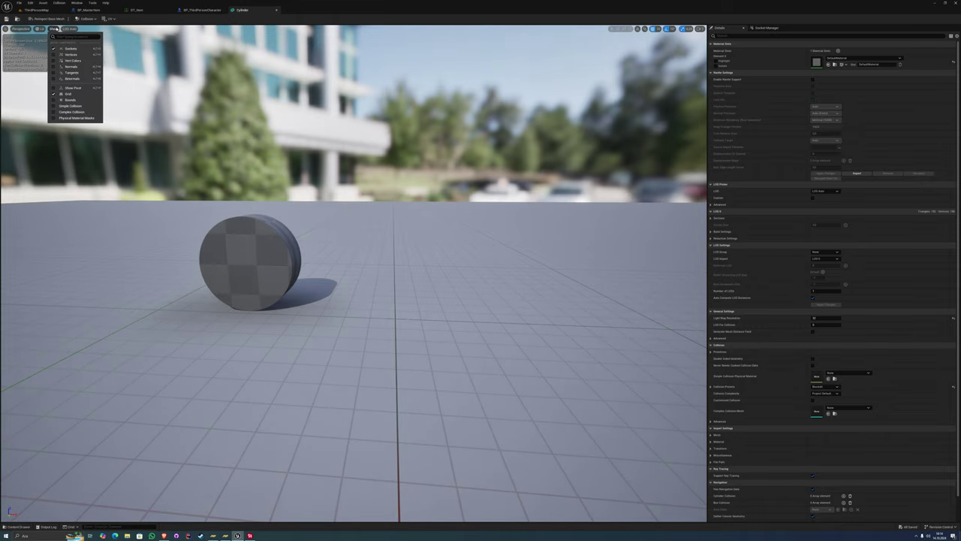
pyautogui.click(54, 106)
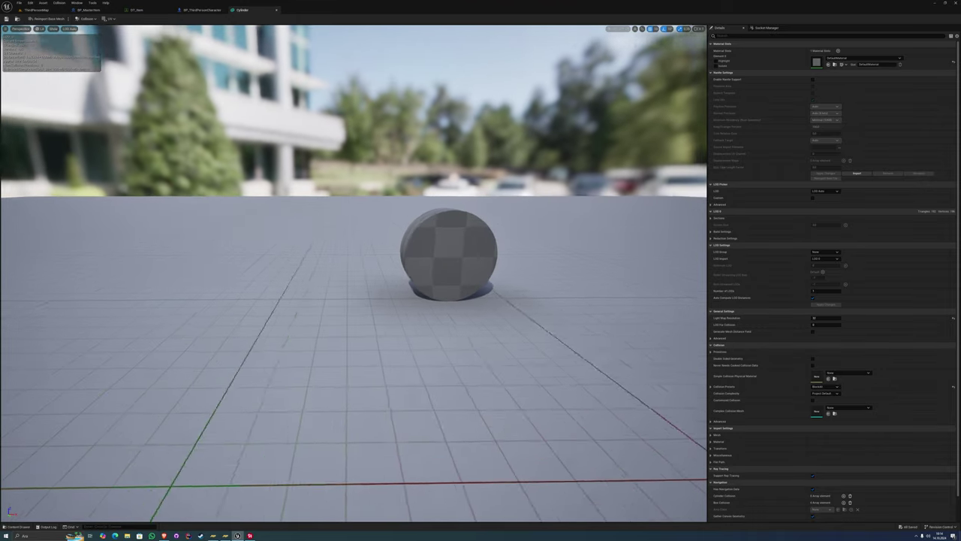
pyautogui.moveTo(54, 106); pyautogui.dragTo(151, 112)
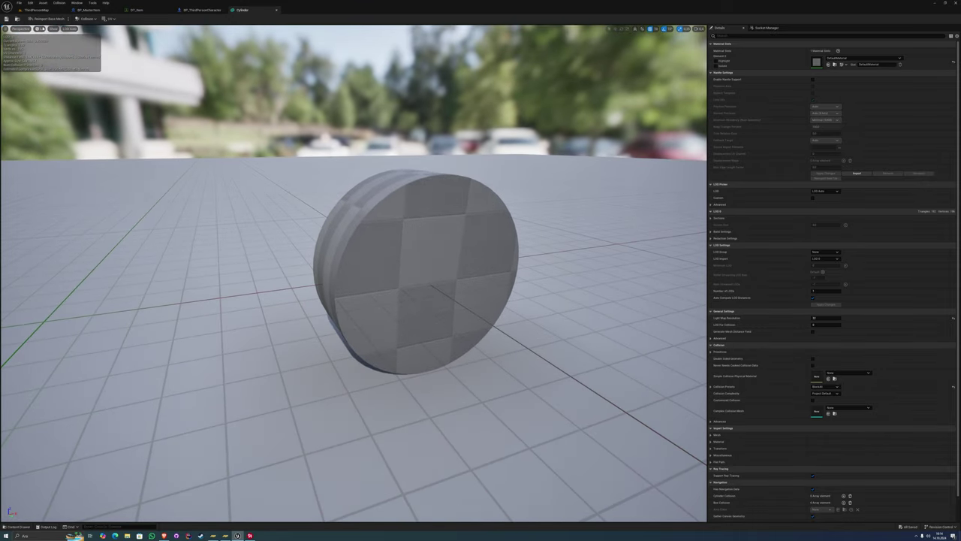
pyautogui.click(54, 29)
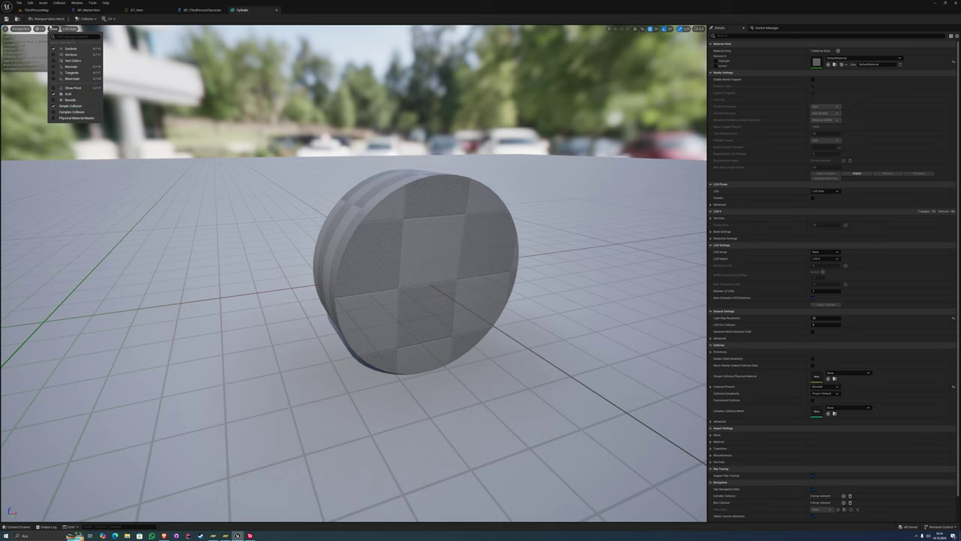
# Open SM_Cube from LevelPrototyping/Meshes with simple collision shown, inspect it, then return to Cylinder
pyautogui.hotkey('ctrl', 'space')
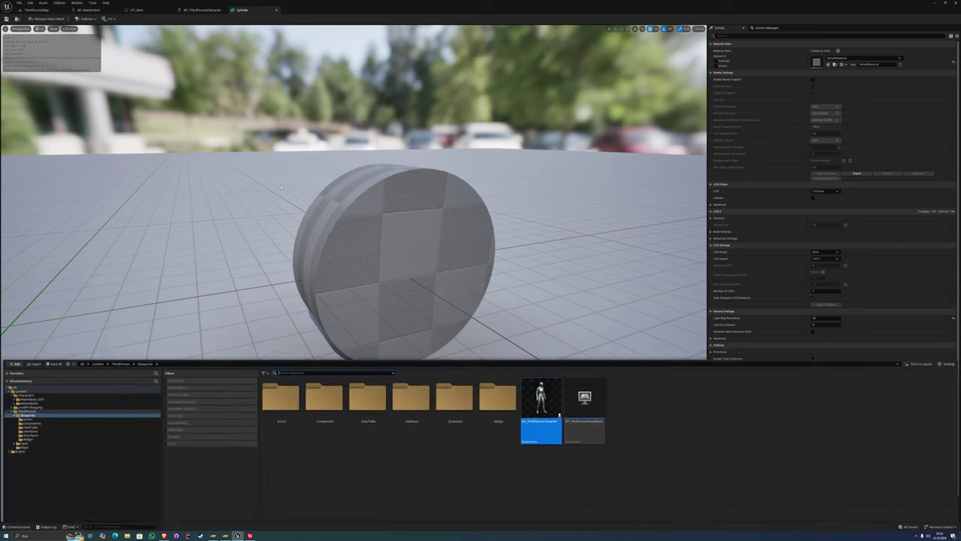
pyautogui.click(26, 396)
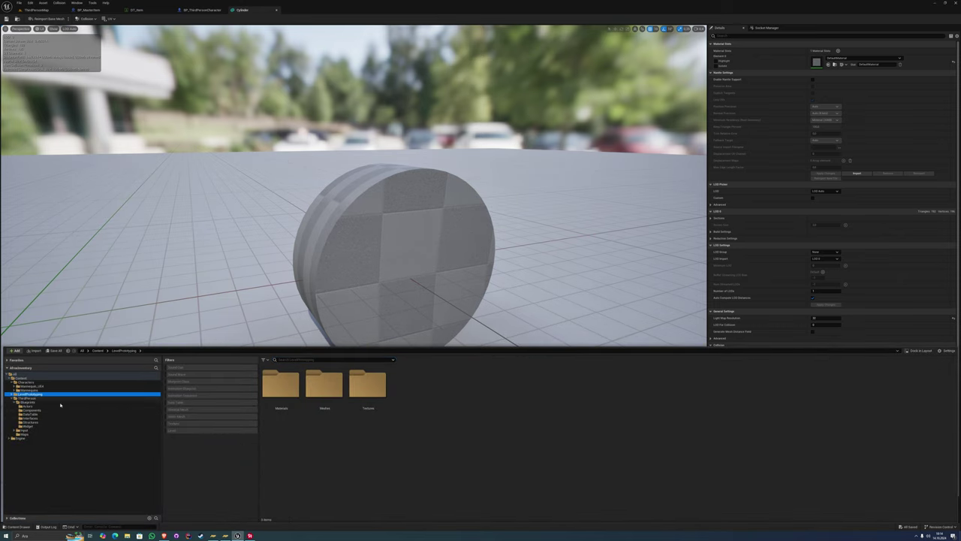
pyautogui.doubleClick(325, 383)
pyautogui.click(330, 403)
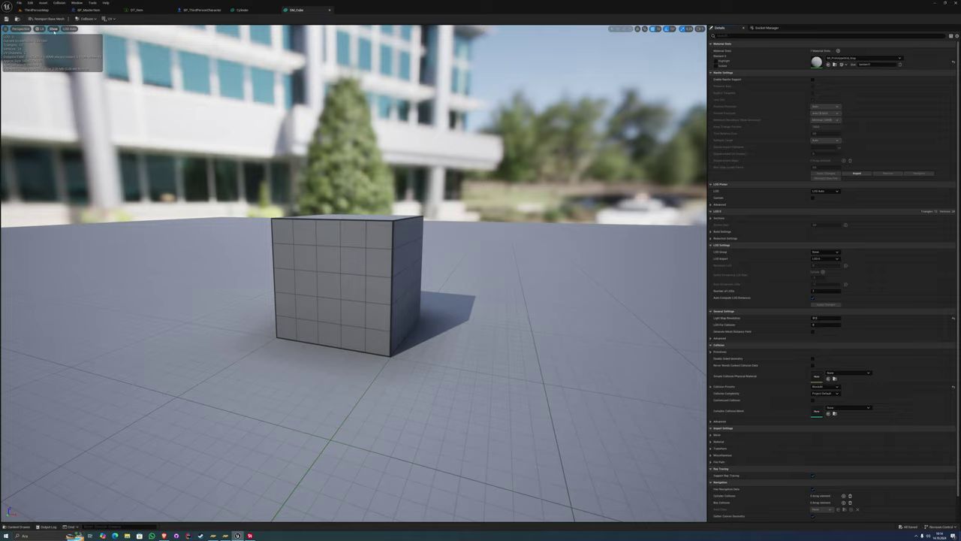
pyautogui.click(55, 29)
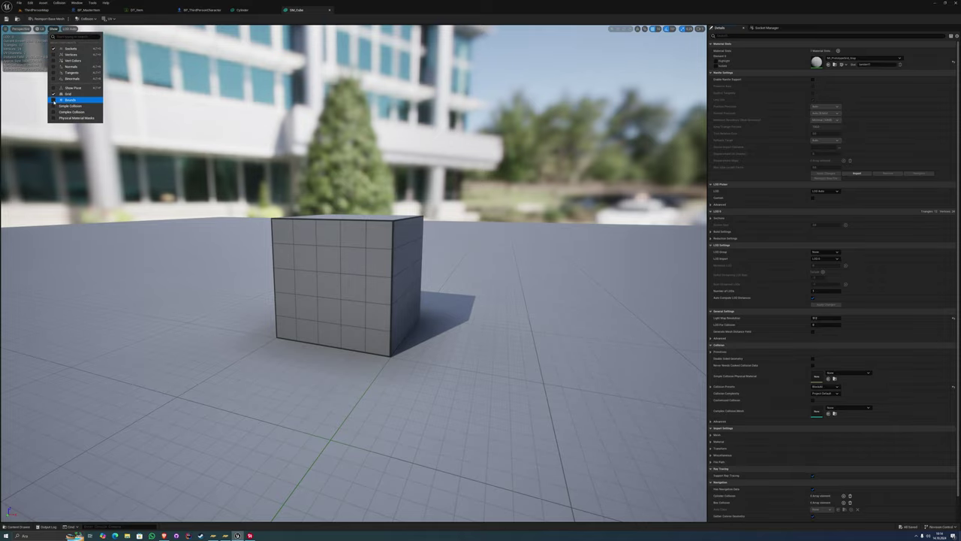
pyautogui.click(75, 103)
pyautogui.moveTo(75, 120); pyautogui.dragTo(226, 128)
pyautogui.moveTo(353, 270); pyautogui.dragTo(420, 271)
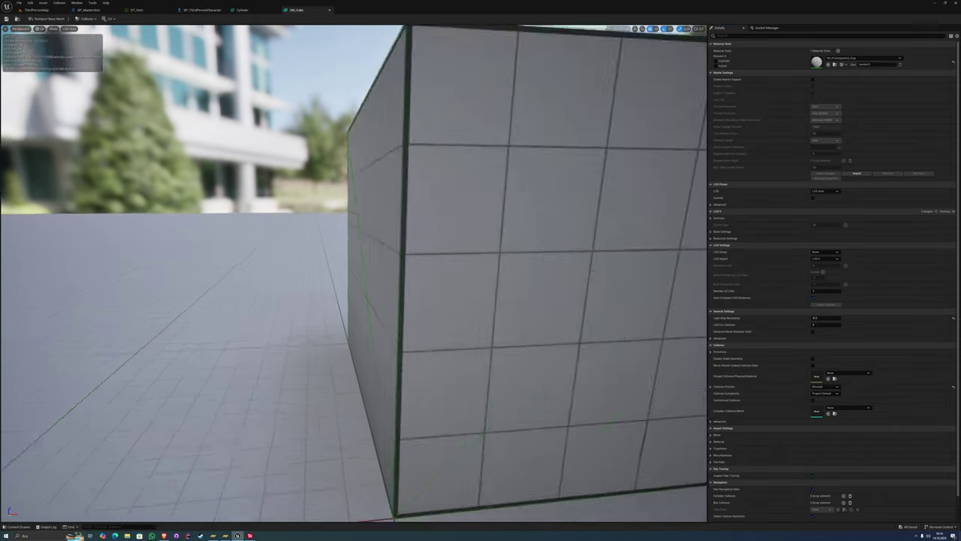
pyautogui.moveTo(353, 300); pyautogui.dragTo(466, 286)
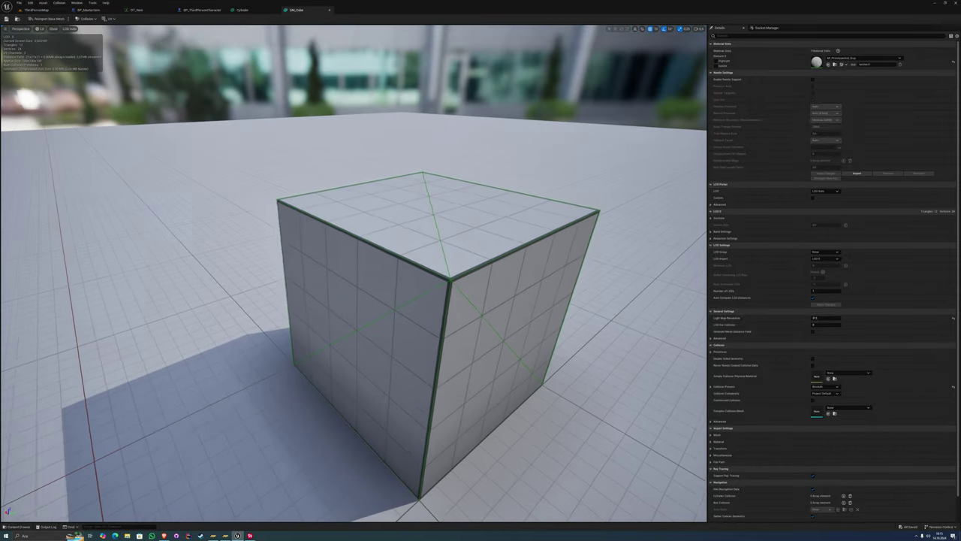
pyautogui.moveTo(285, 244); pyautogui.dragTo(296, 243)
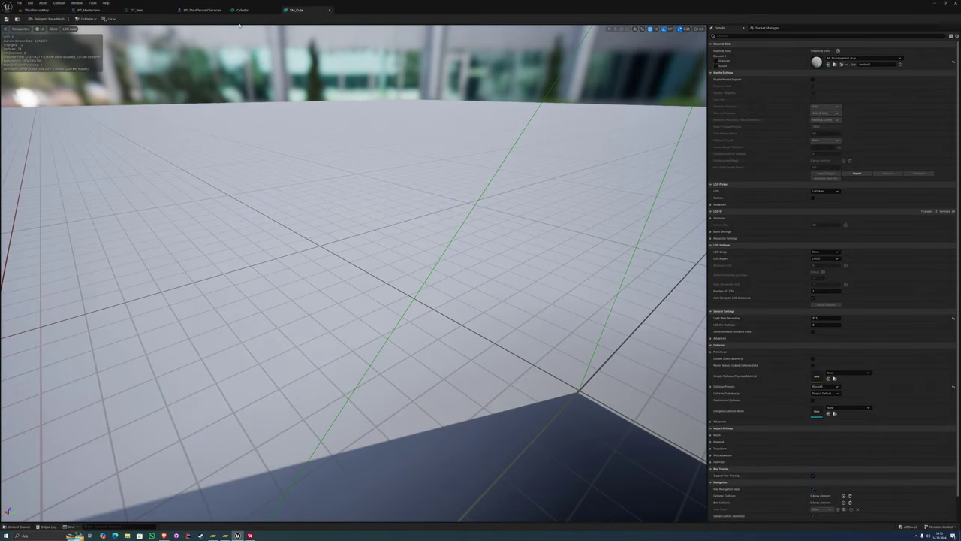
pyautogui.click(242, 10)
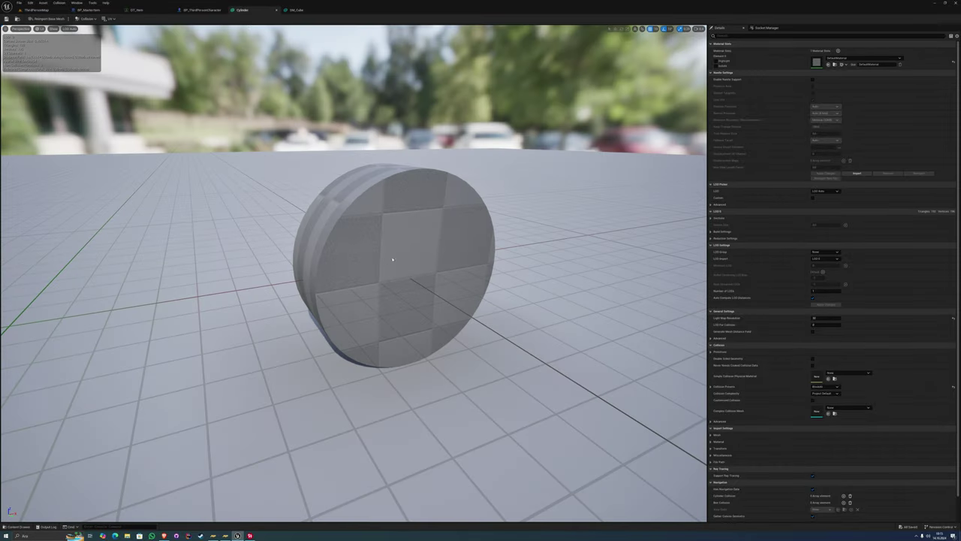
pyautogui.moveTo(396, 257); pyautogui.dragTo(353, 271)
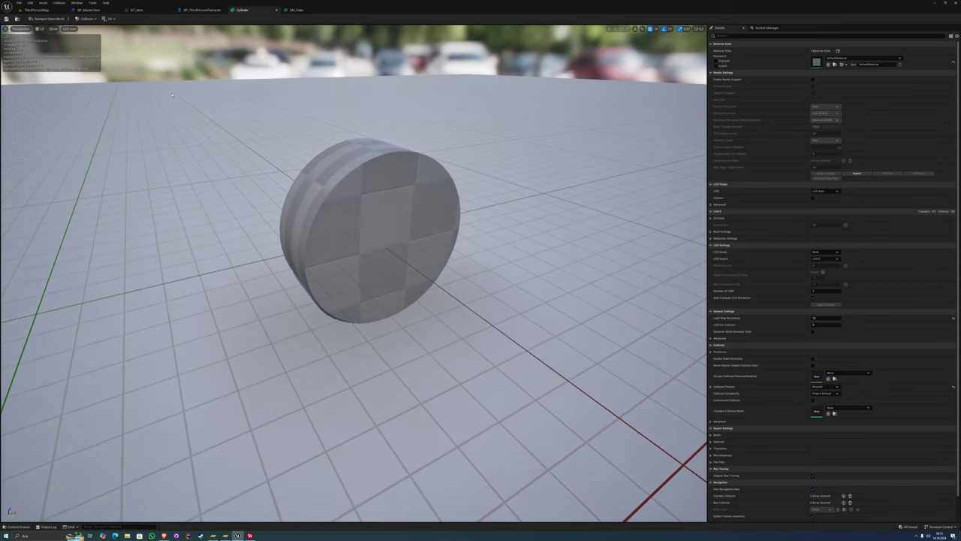
# Try a sphere simplified collision on the Cylinder, then undo it
pyautogui.click(91, 19)
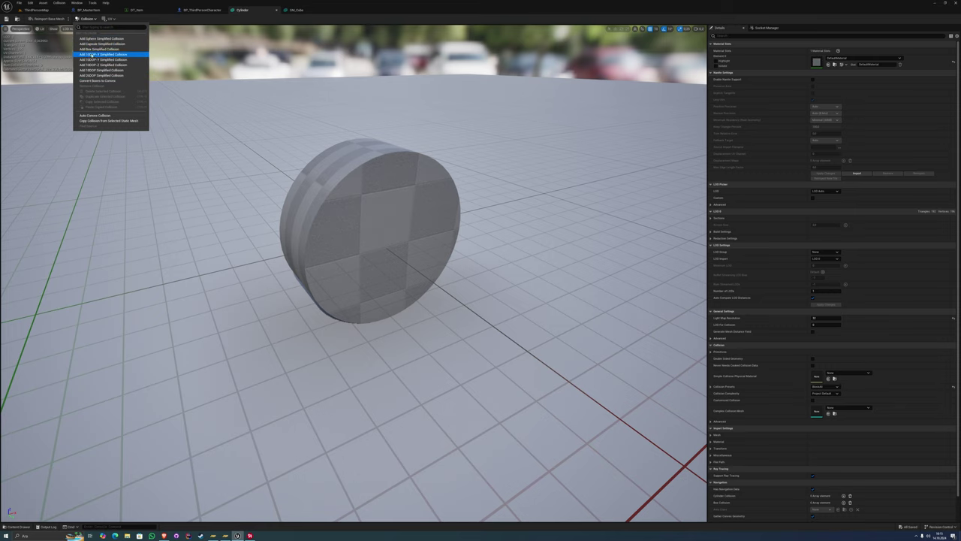
pyautogui.click(102, 38)
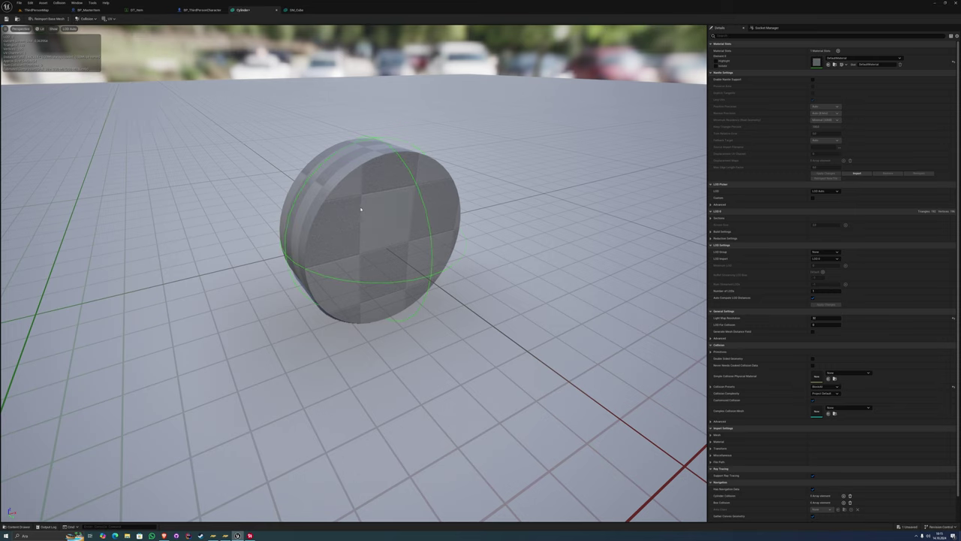
pyautogui.moveTo(361, 208); pyautogui.dragTo(391, 181, button='right')
pyautogui.moveTo(353, 270); pyautogui.dragTo(466, 270)
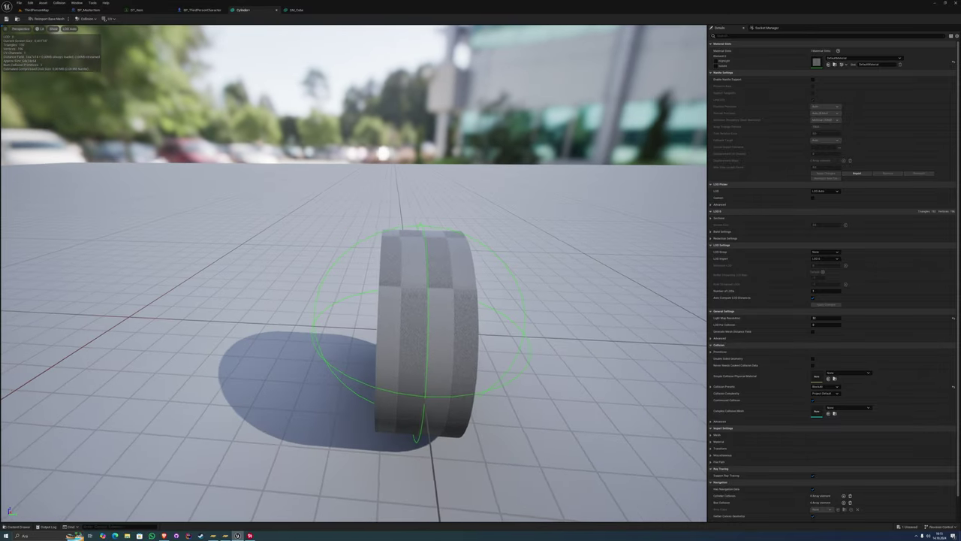
pyautogui.moveTo(204, 136); pyautogui.dragTo(206, 136)
pyautogui.hotkey('ctrl', 'z')
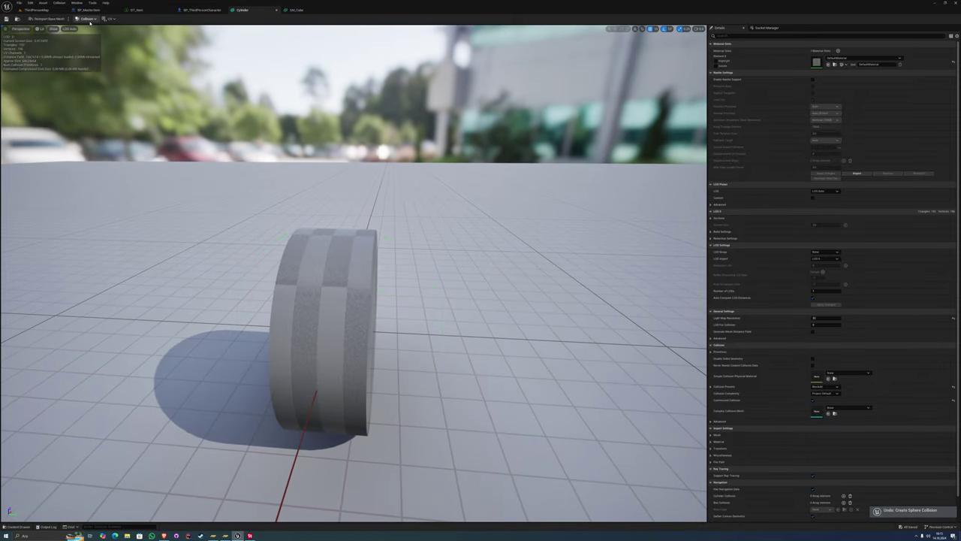
# Add a box simplified collision, undo a trial convex collision, and close the Cylinder editor
pyautogui.click(86, 18)
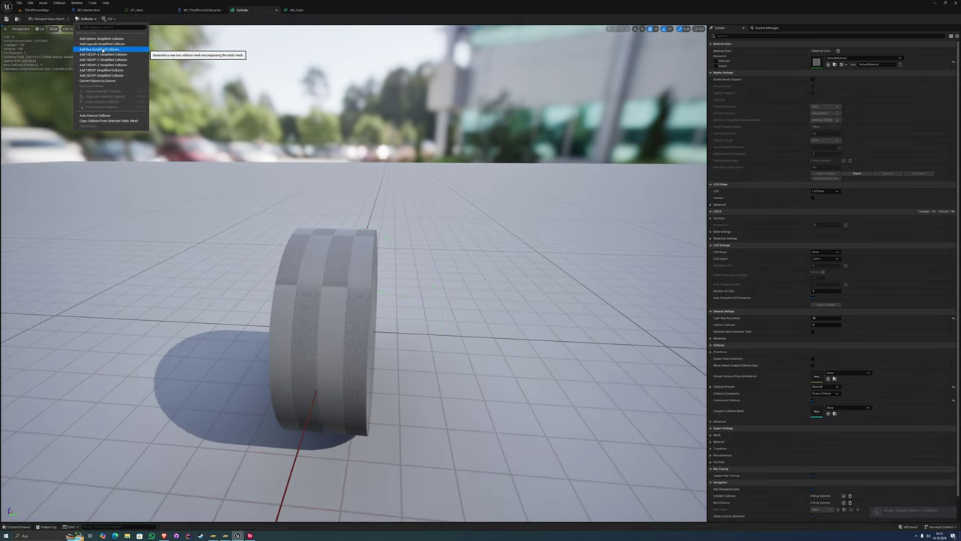
pyautogui.click(102, 49)
pyautogui.moveTo(353, 300)
pyautogui.mouseDown()
pyautogui.moveTo(465, 286)
pyautogui.moveTo(244, 166)
pyautogui.mouseUp()
pyautogui.click(87, 18)
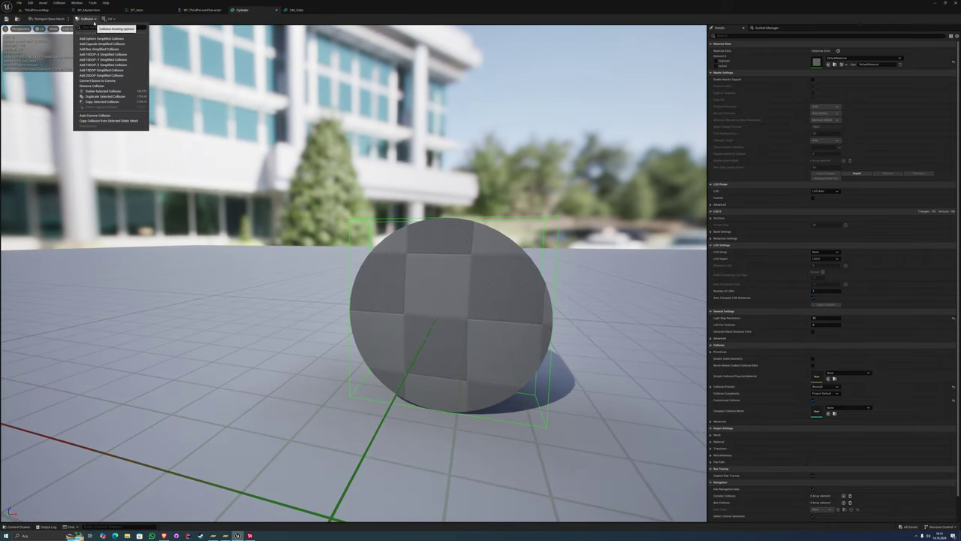
pyautogui.click(105, 64)
pyautogui.moveTo(304, 225); pyautogui.dragTo(305, 178)
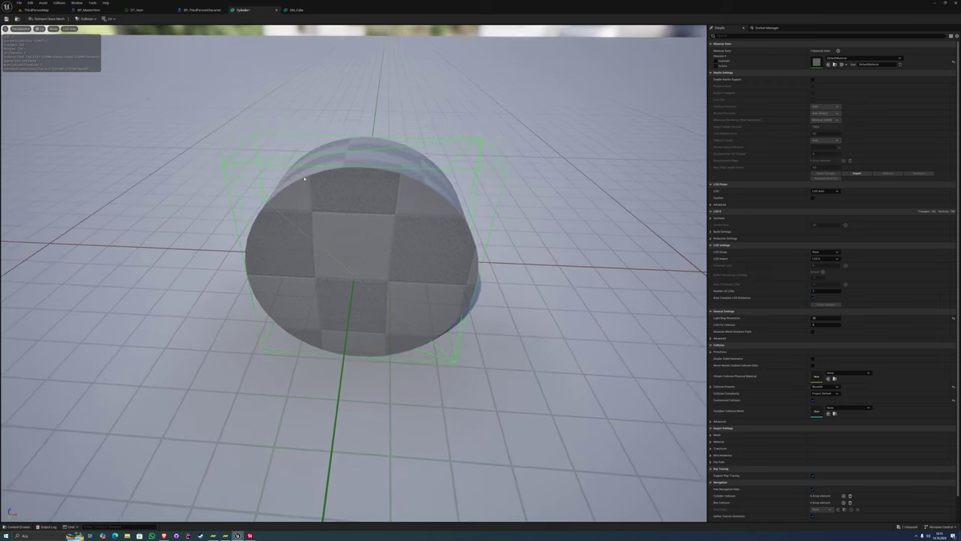
pyautogui.hotkey('ctrl', 'z')
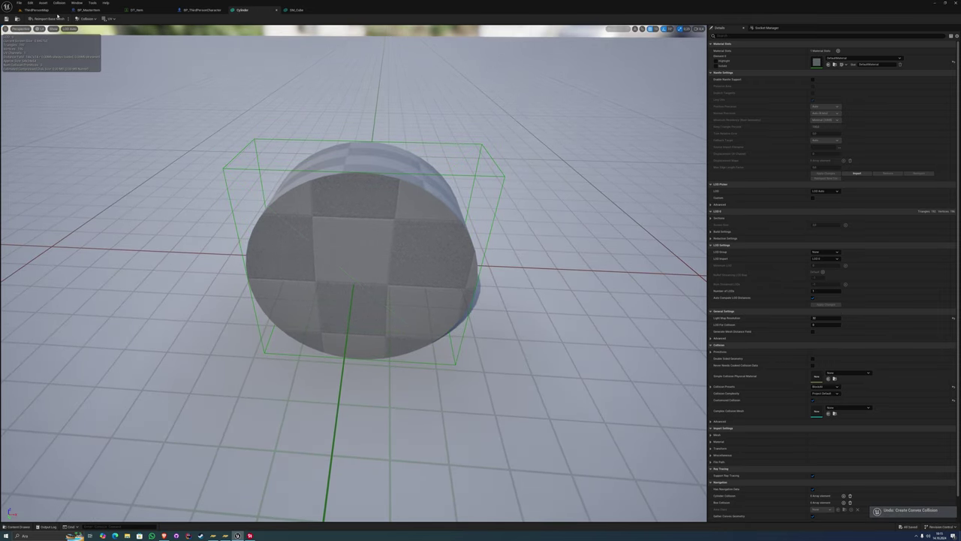
pyautogui.middleClick(241, 10)
# Play-test the items, opening the inventory and walking, then go back to ThirdPersonMap
pyautogui.click(235, 18)
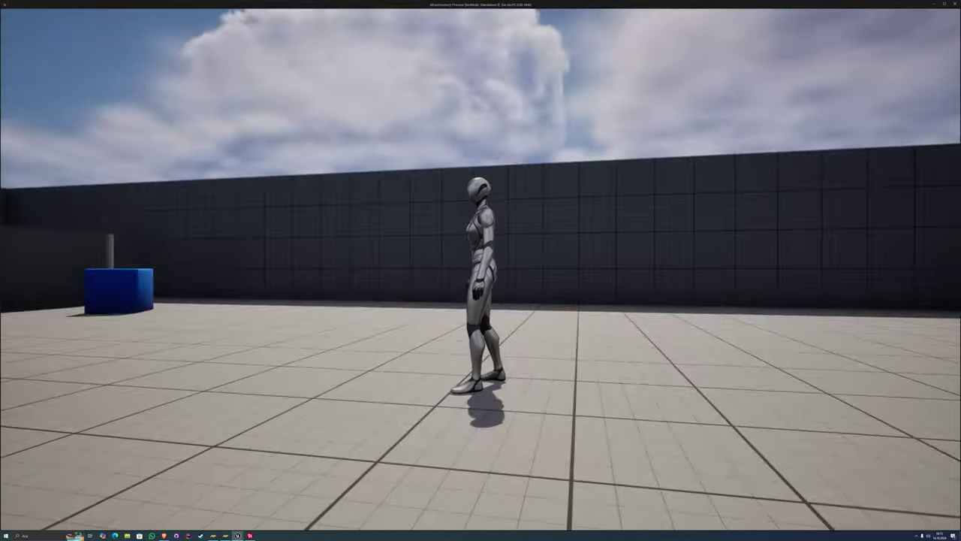
pyautogui.press('i')
pyautogui.press('w')
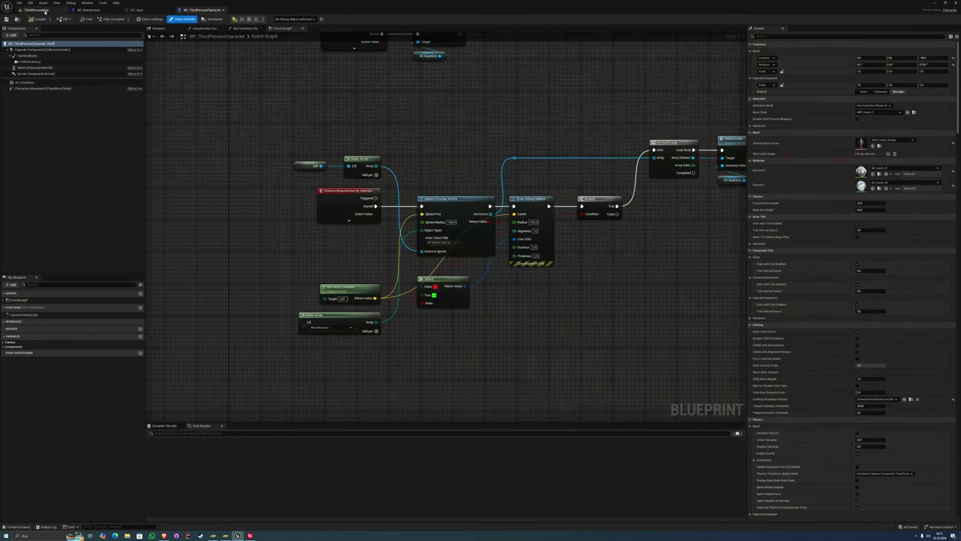
pyautogui.click(45, 10)
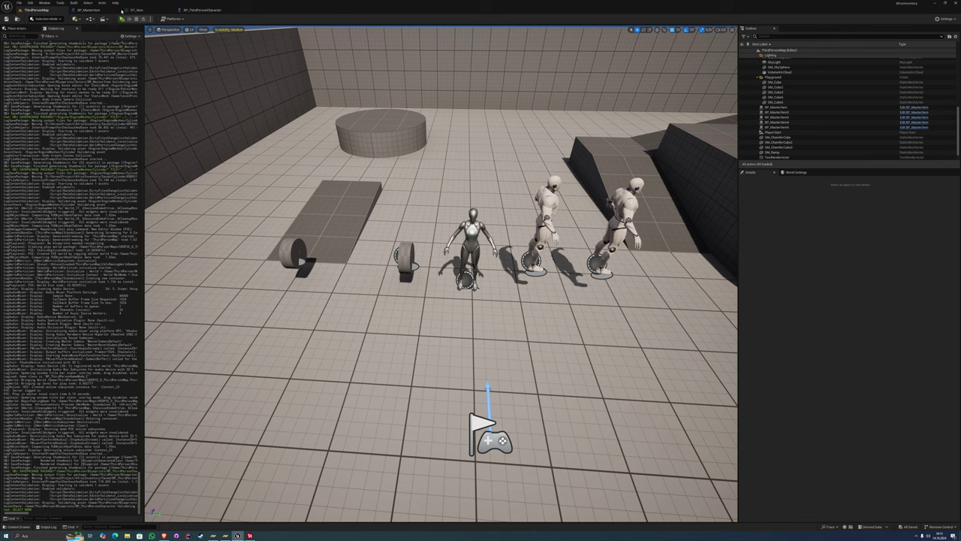
# Add a Print String node printing Hello right after BP_MasterItem's Construction Script node
pyautogui.click(472, 247)
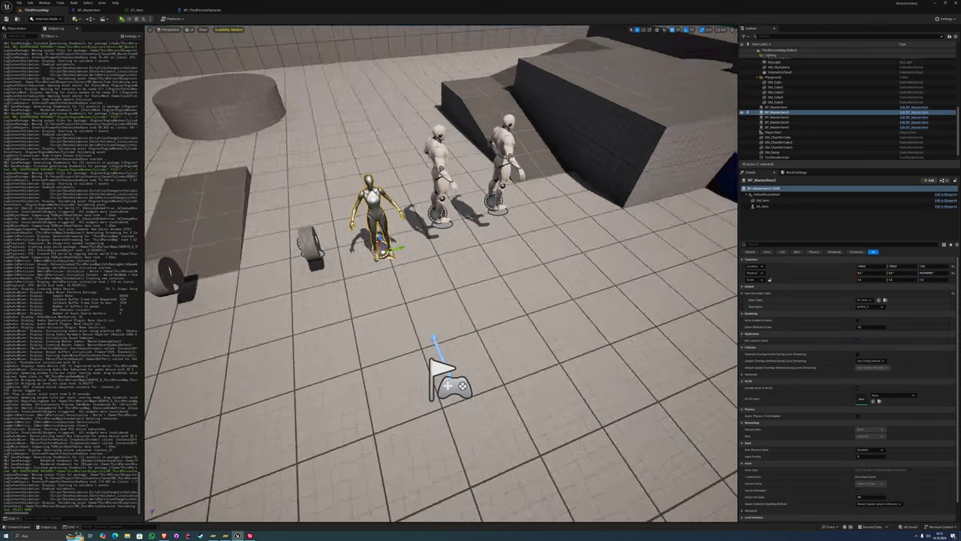
pyautogui.moveTo(472, 248); pyautogui.dragTo(526, 248, button='right')
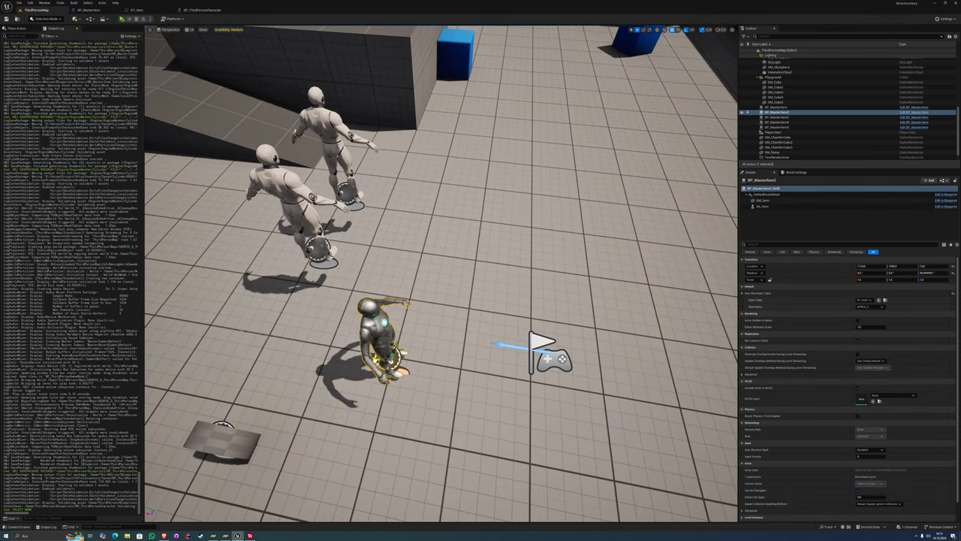
pyautogui.click(89, 10)
pyautogui.click(199, 28)
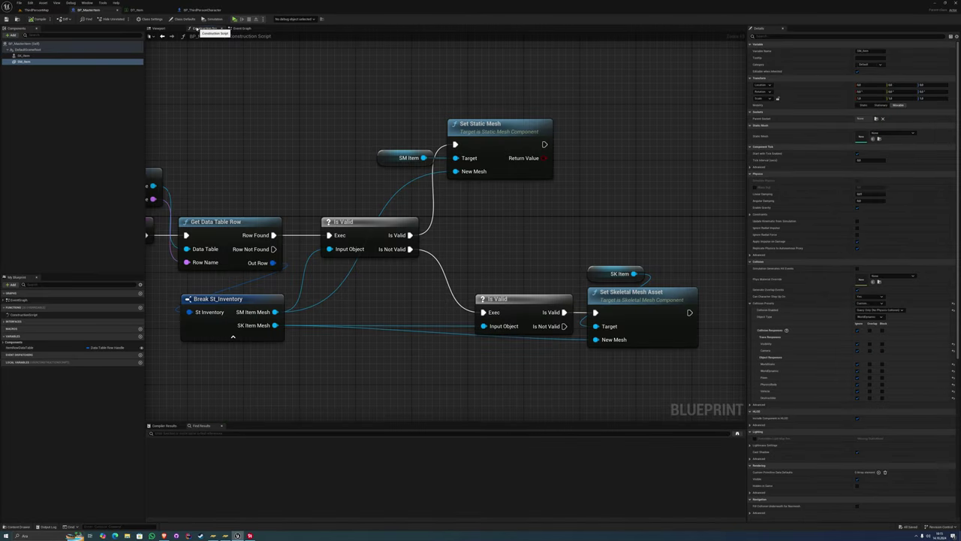
pyautogui.moveTo(397, 238); pyautogui.dragTo(464, 261, button='right')
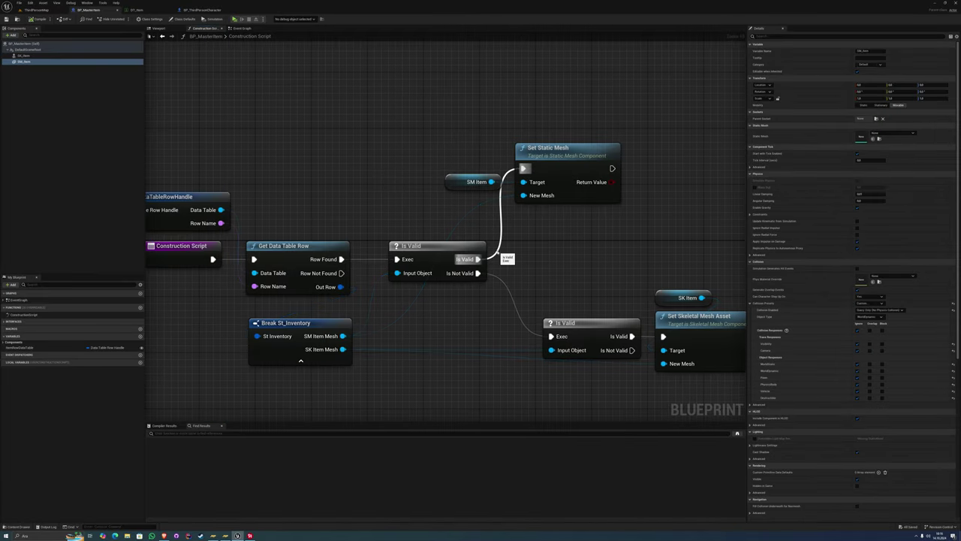
pyautogui.moveTo(478, 259); pyautogui.dragTo(418, 239, button='right')
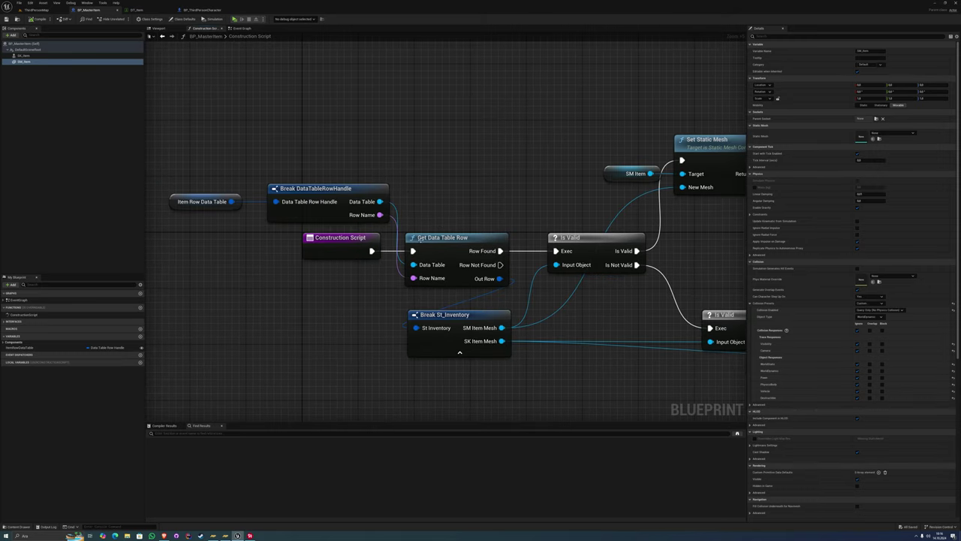
pyautogui.moveTo(350, 249)
pyautogui.mouseDown()
pyautogui.moveTo(203, 248)
pyautogui.moveTo(252, 261)
pyautogui.mouseUp()
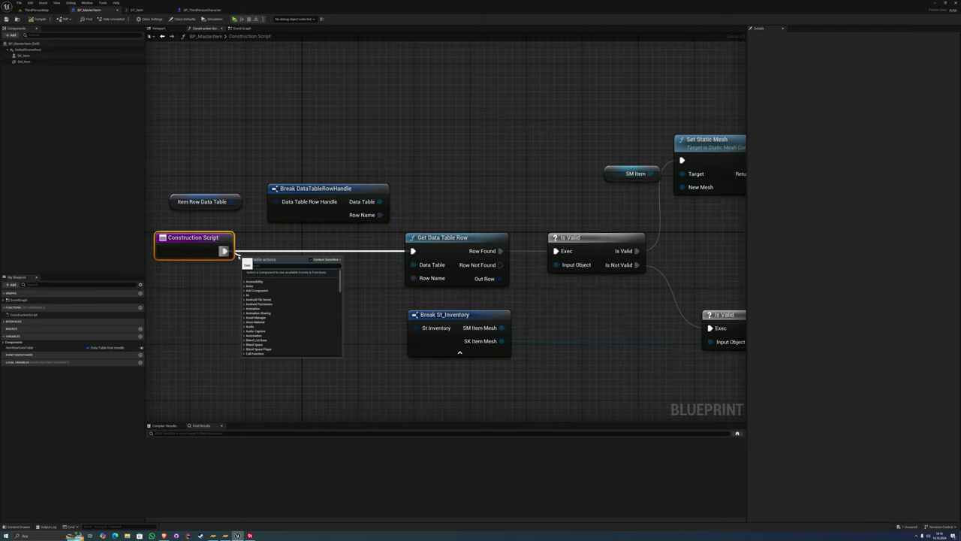
pyautogui.write('print')
pyautogui.press('Return')
# Slide the item actor along the X axis in the level
pyautogui.click(36, 10)
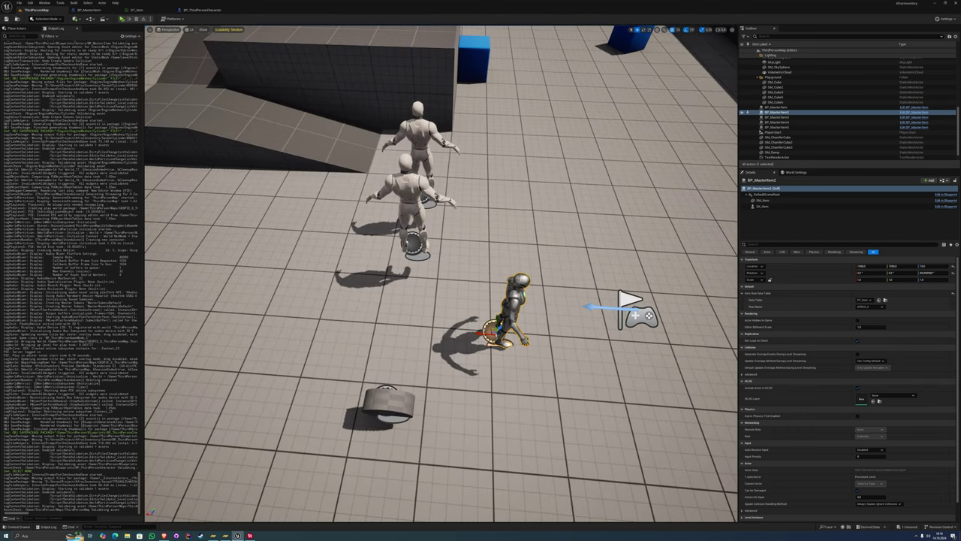
pyautogui.moveTo(480, 332); pyautogui.dragTo(435, 329)
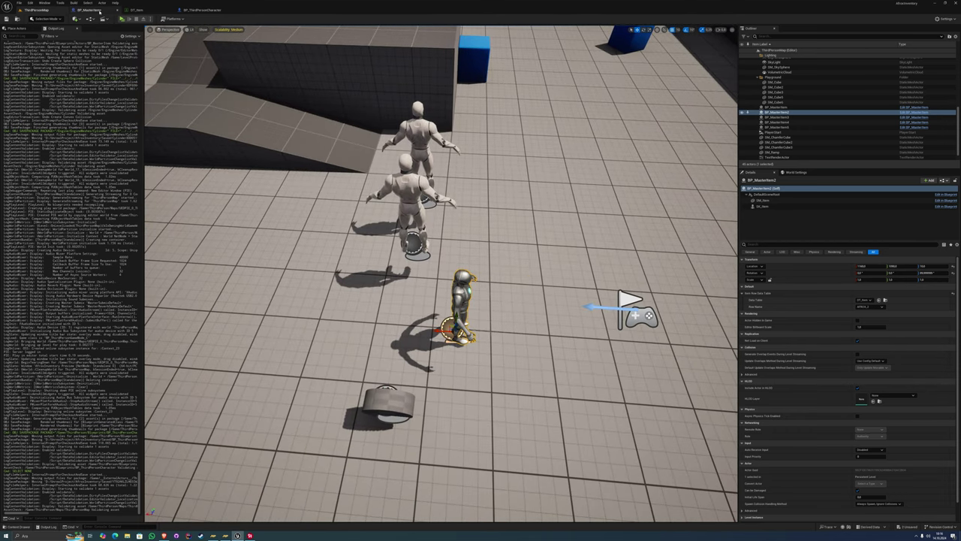
pyautogui.click(100, 11)
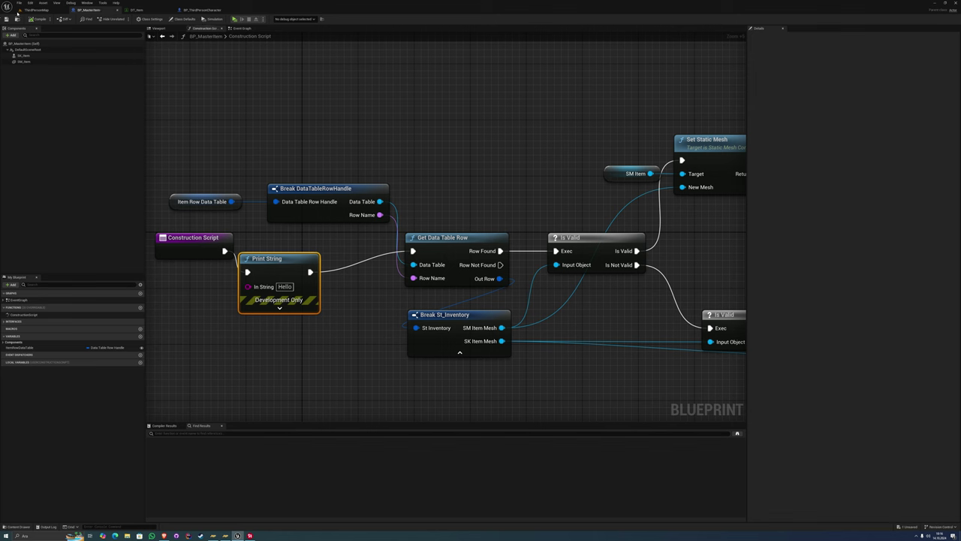
# Move the item actor and check the Hello lines appearing in the Output Log
pyautogui.click(30, 10)
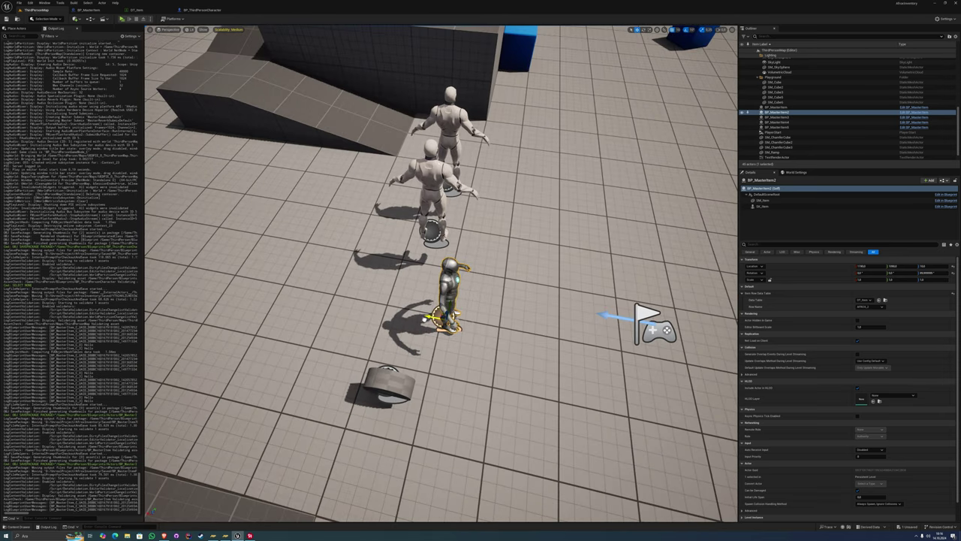
pyautogui.moveTo(462, 323); pyautogui.dragTo(416, 312)
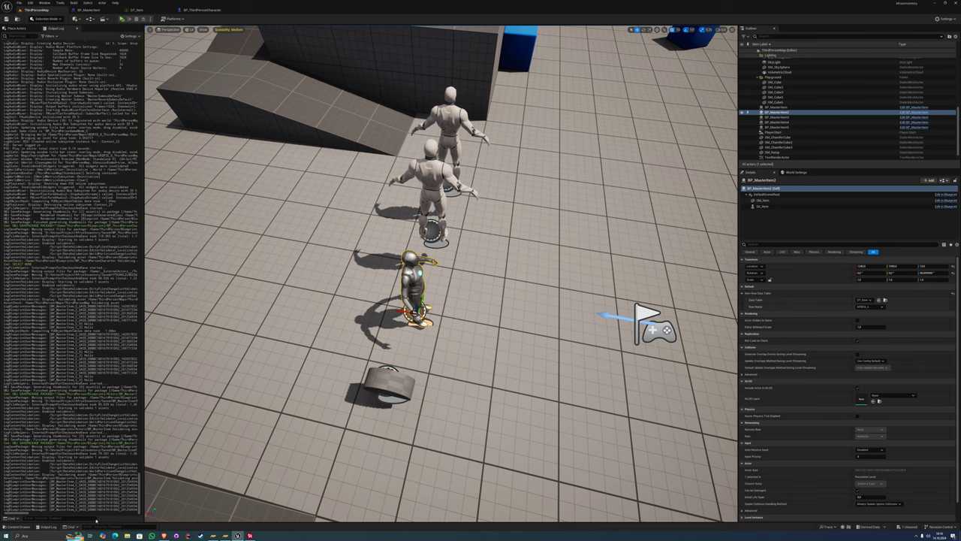
pyautogui.moveTo(21, 517); pyautogui.dragTo(33, 517)
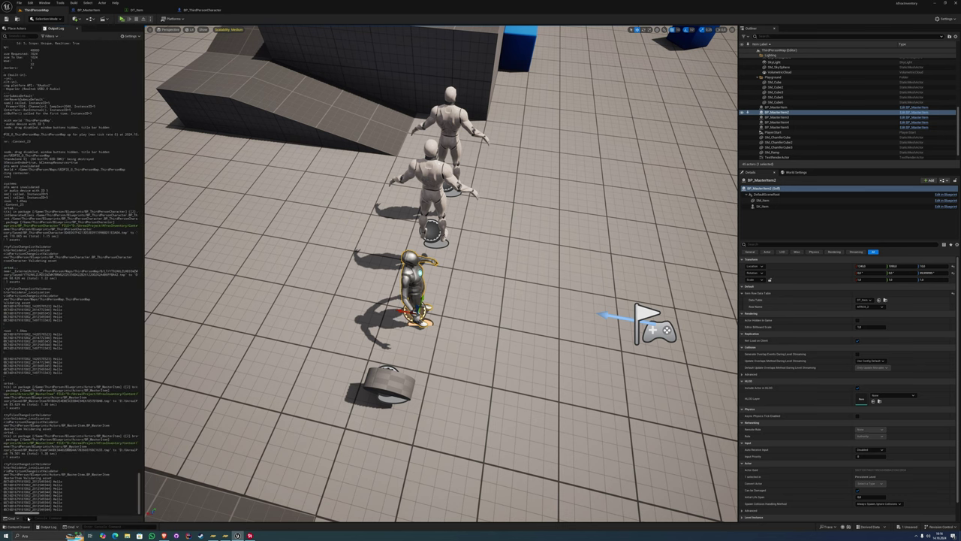
pyautogui.moveTo(49, 485); pyautogui.dragTo(60, 508)
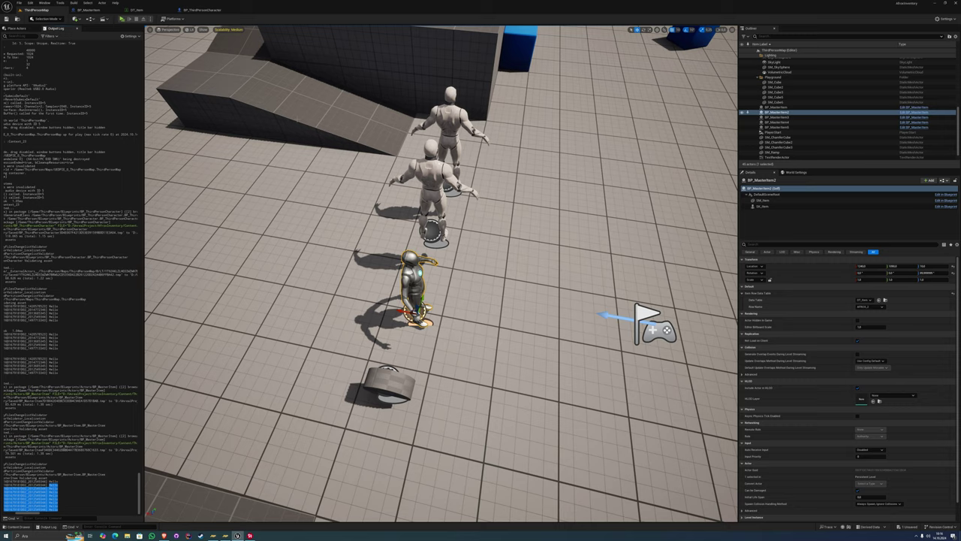
pyautogui.moveTo(441, 300); pyautogui.dragTo(441, 300, button='right')
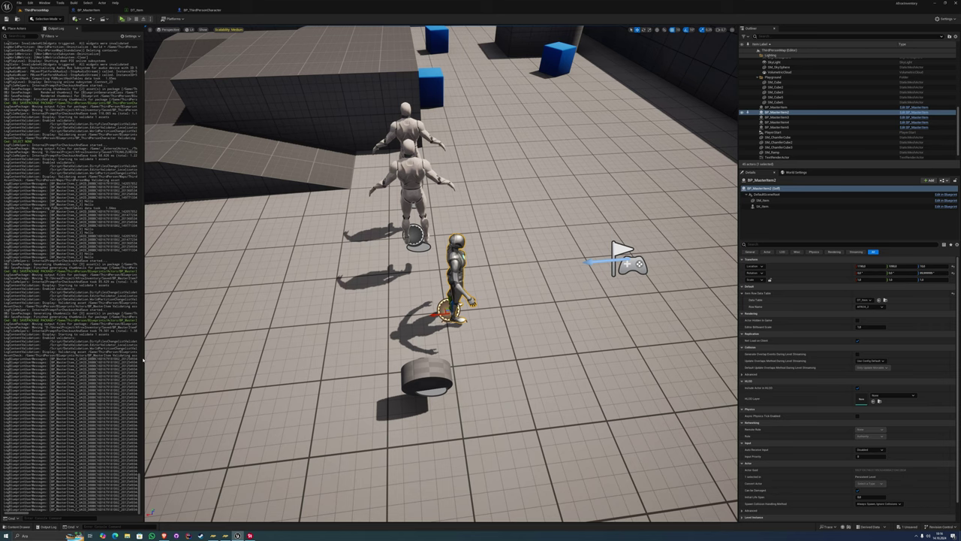
pyautogui.moveTo(143, 360); pyautogui.dragTo(210, 361)
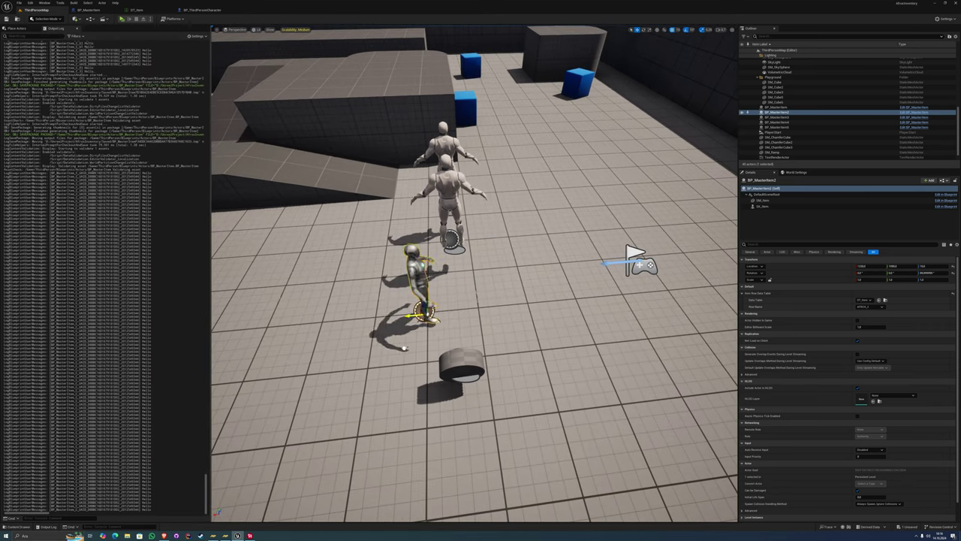
pyautogui.moveTo(473, 274); pyautogui.dragTo(473, 274, button='right')
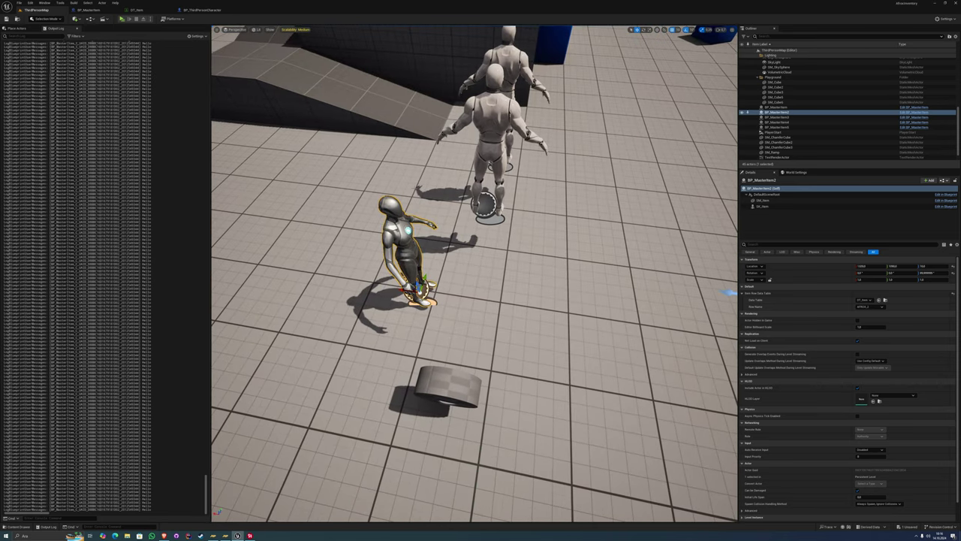
# Clear the Output Log and narrow its panel
pyautogui.rightClick(143, 97)
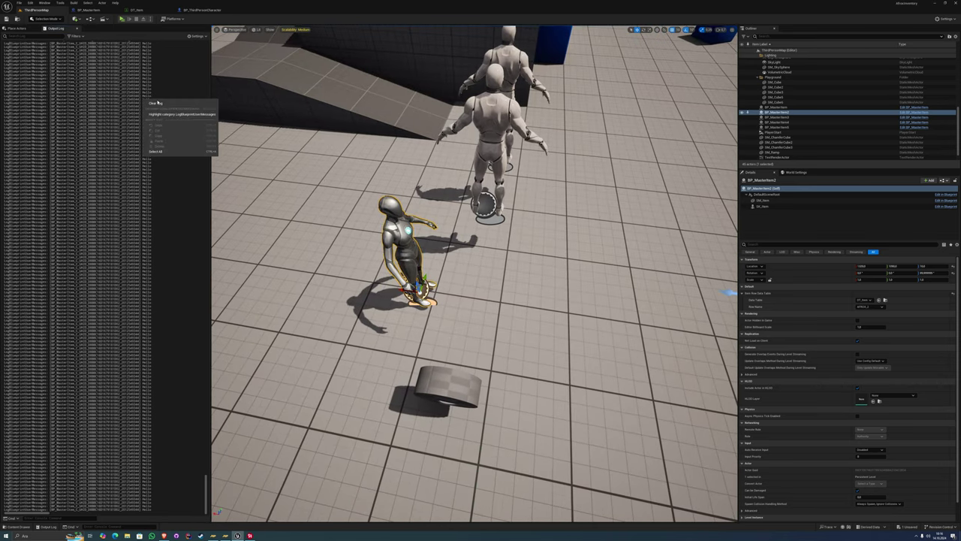
pyautogui.click(169, 102)
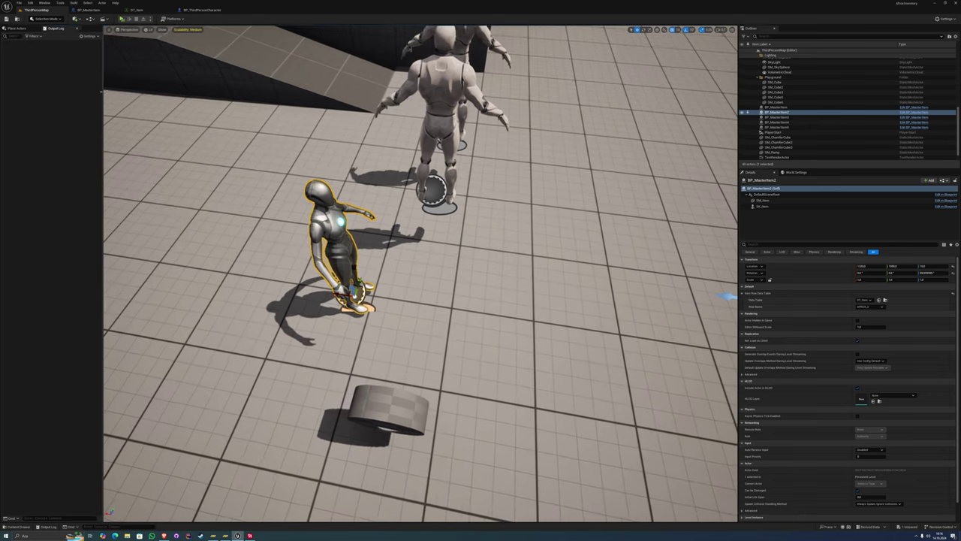
pyautogui.moveTo(210, 91); pyautogui.dragTo(138, 91)
# Bypass the Print String and delete the disabled ActorBeginOverlap and Tick event nodes
pyautogui.click(92, 10)
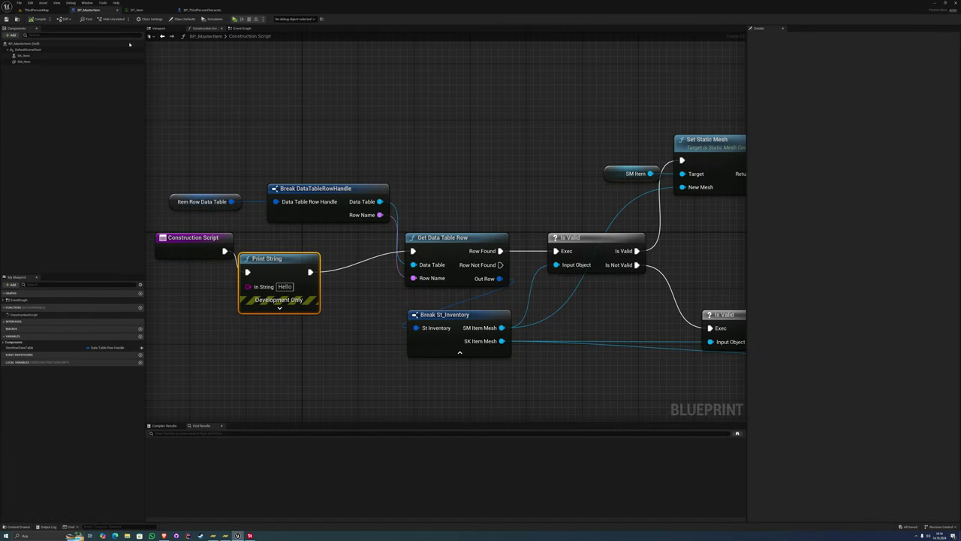
pyautogui.moveTo(247, 283); pyautogui.dragTo(436, 283)
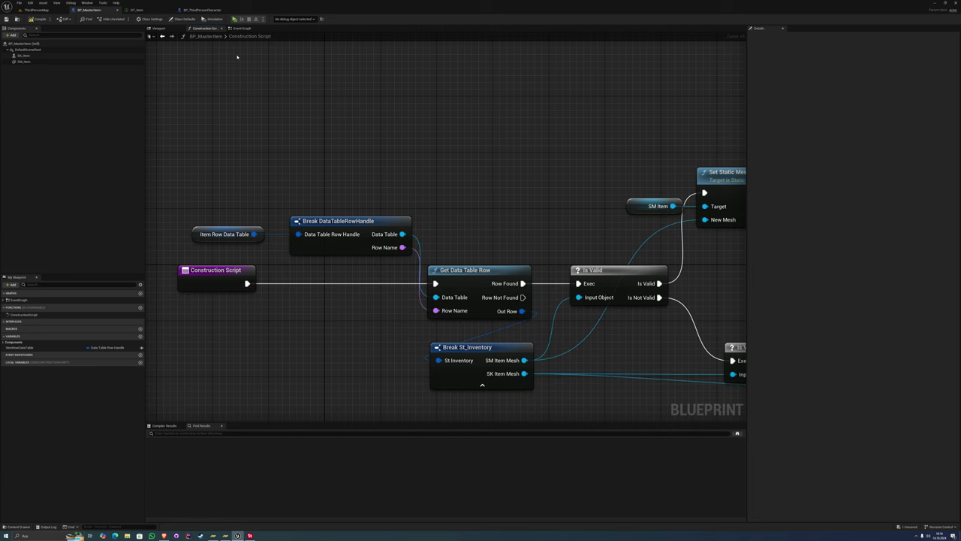
pyautogui.click(239, 28)
pyautogui.moveTo(340, 175); pyautogui.dragTo(353, 170, button='right')
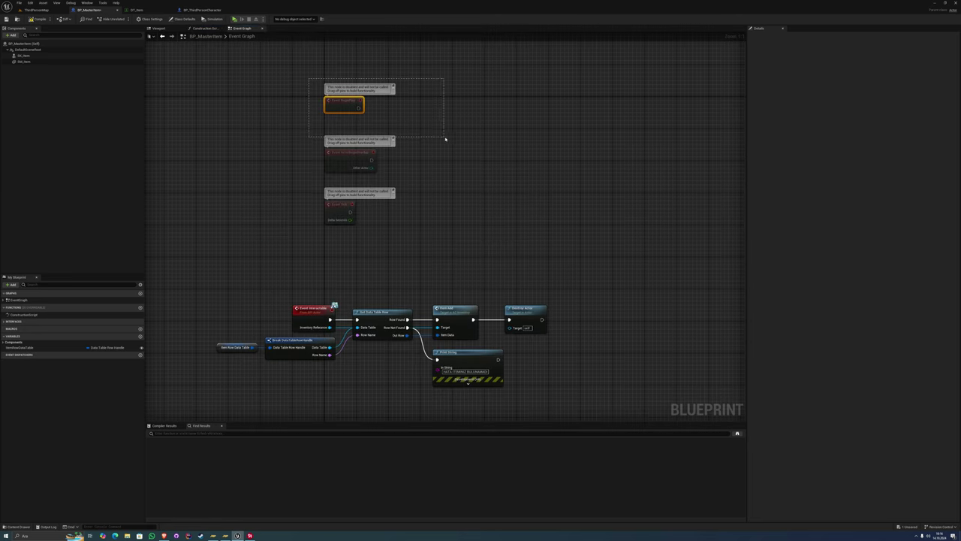
pyautogui.moveTo(274, 229); pyautogui.dragTo(402, 148)
pyautogui.press('Delete')
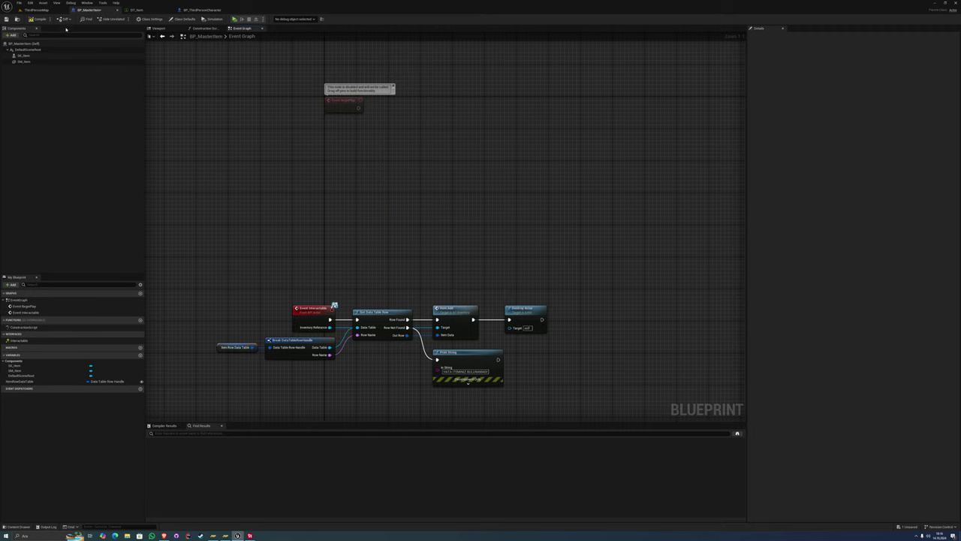
# Rearrange the Construction Script's row-handle and mesh nodes into a compact layout
pyautogui.click(204, 28)
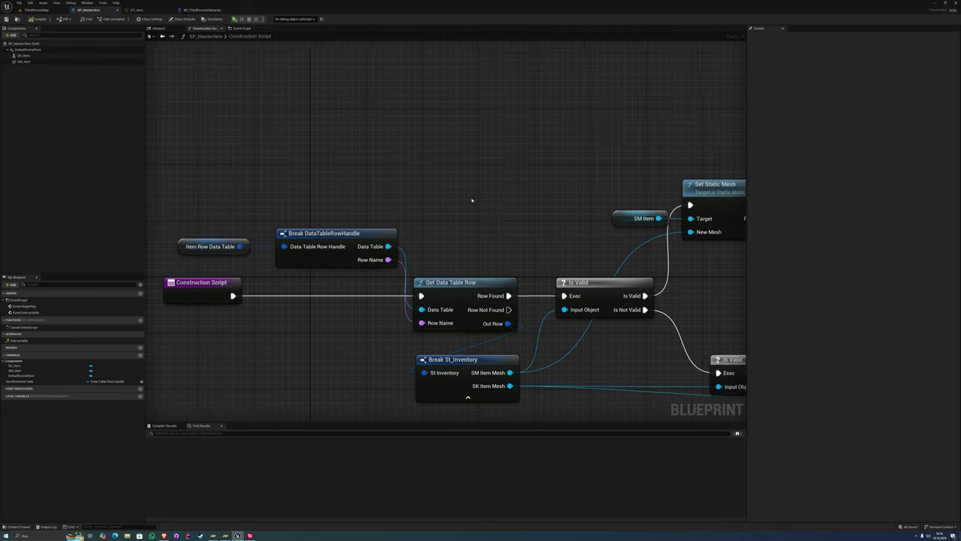
pyautogui.scroll(-1, 510, 137)
pyautogui.moveTo(340, 198); pyautogui.dragTo(207, 277)
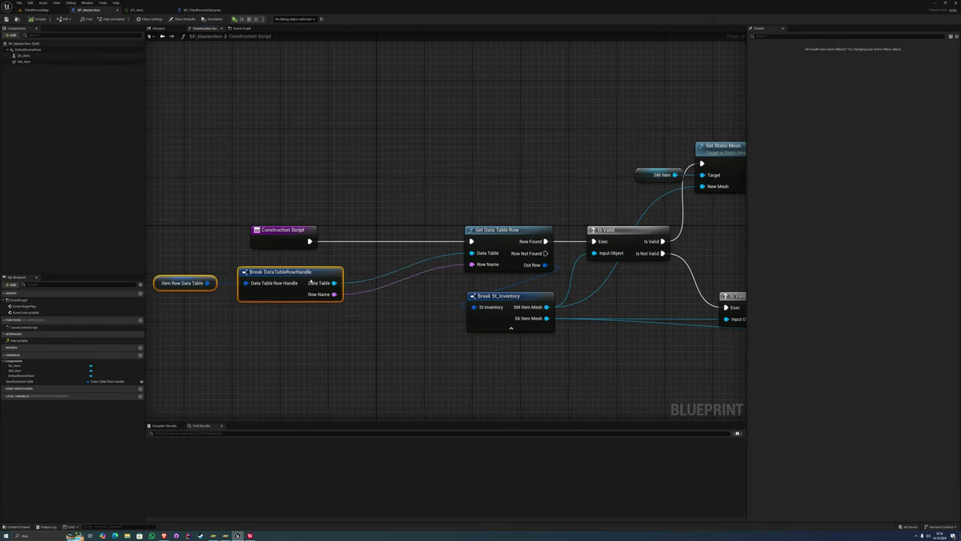
pyautogui.moveTo(426, 160); pyautogui.dragTo(281, 200, button='right')
pyautogui.scroll(-3, 281, 200)
pyautogui.moveTo(266, 180); pyautogui.dragTo(629, 343)
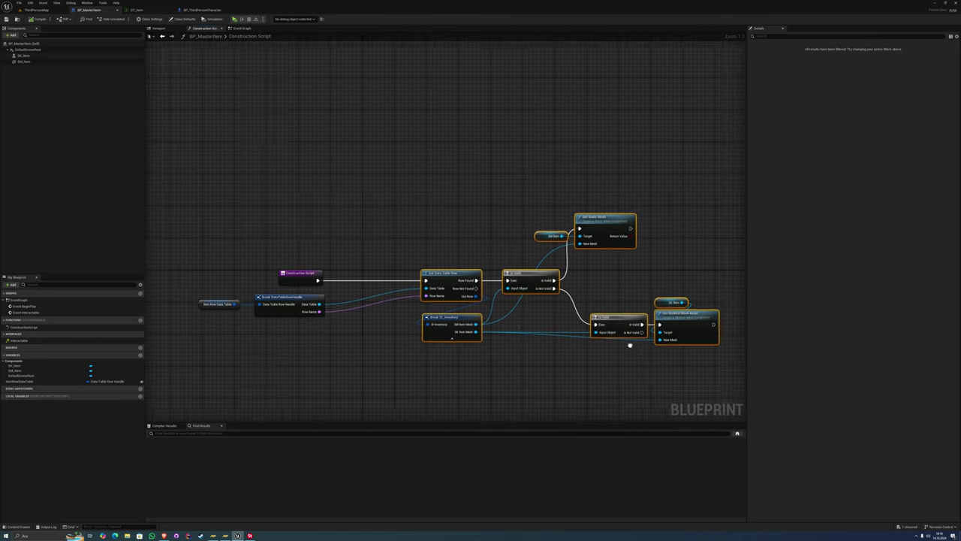
pyautogui.moveTo(420, 226); pyautogui.dragTo(496, 225, button='right')
pyautogui.moveTo(495, 275); pyautogui.dragTo(419, 278)
pyautogui.moveTo(419, 277); pyautogui.dragTo(308, 262, button='right')
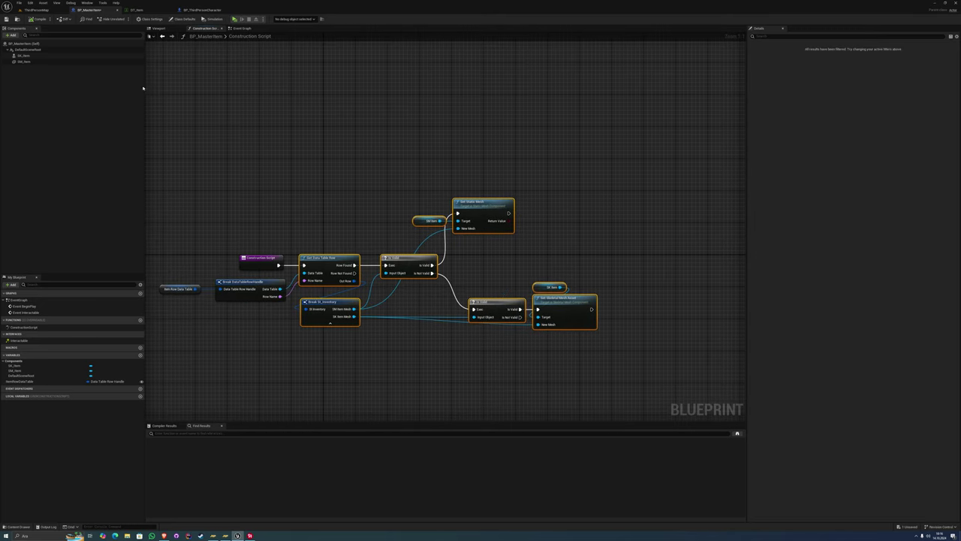
pyautogui.click(36, 10)
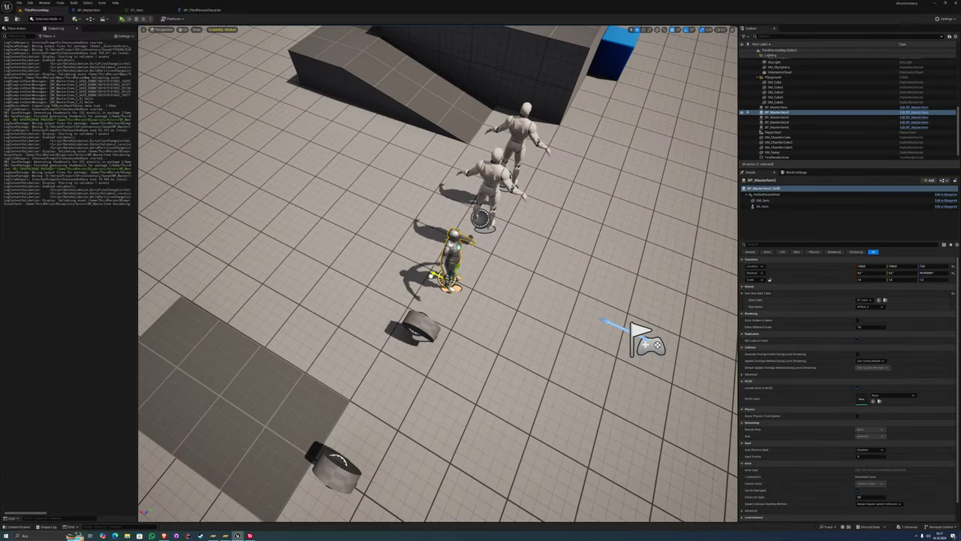
# Play-test picking up items with E and check the stack in the inventory
pyautogui.click(122, 18)
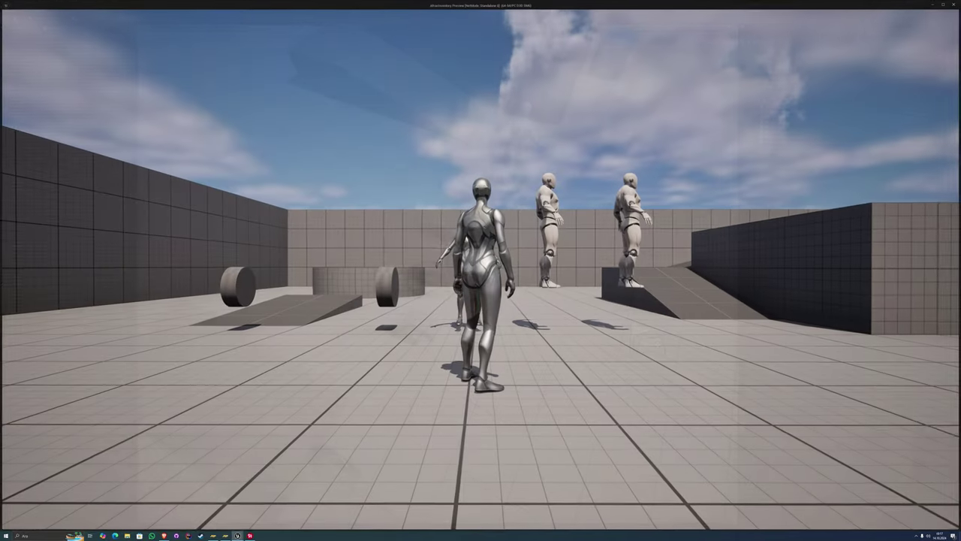
pyautogui.press('w')
pyautogui.press('e')
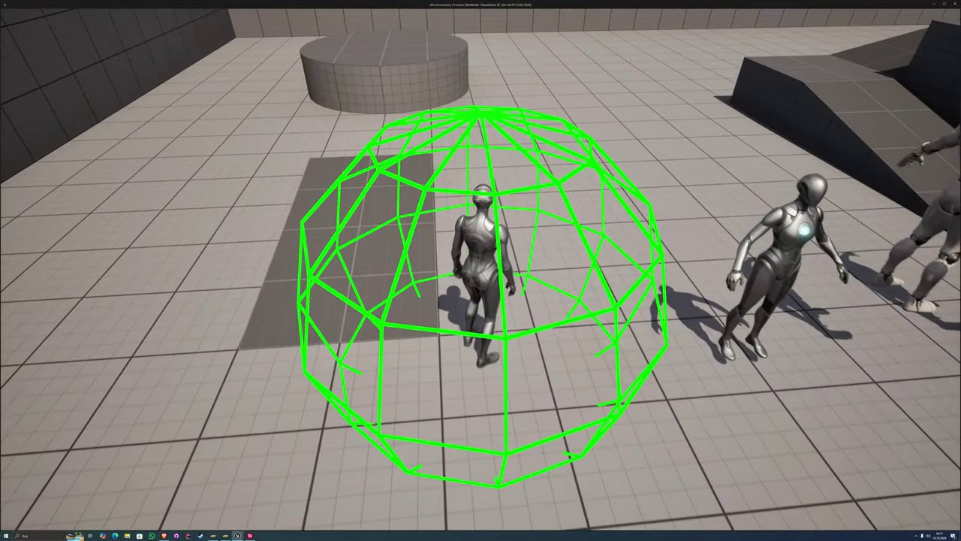
pyautogui.press('i')
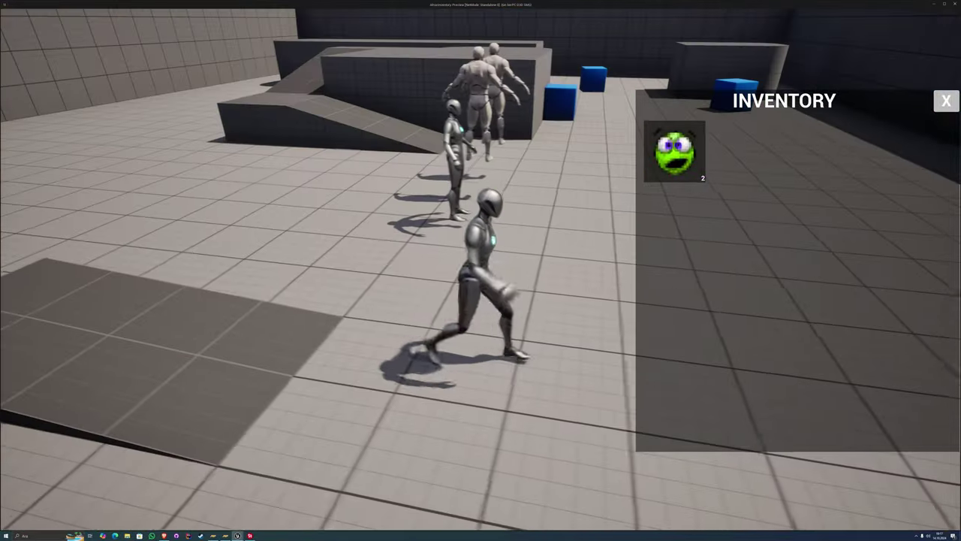
pyautogui.press('i')
pyautogui.press('w')
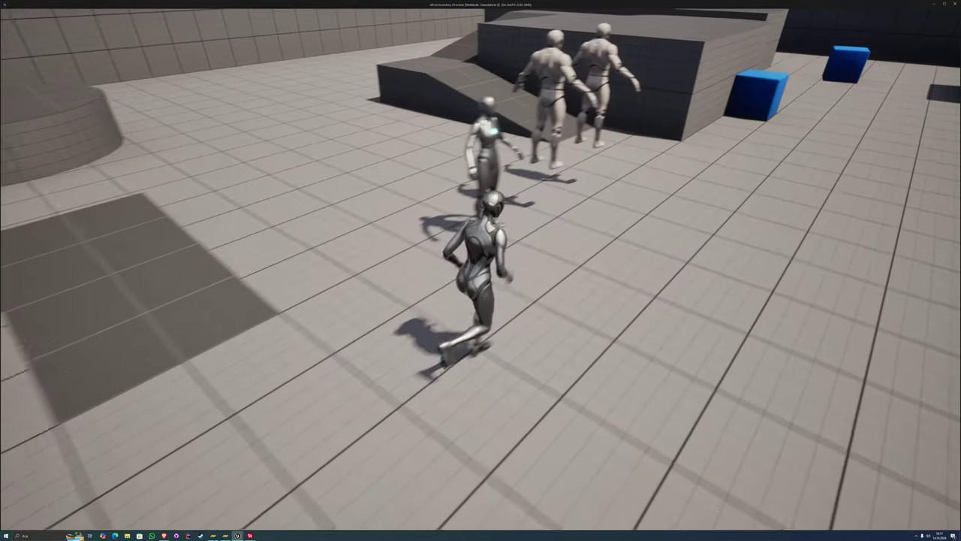
pyautogui.press('e')
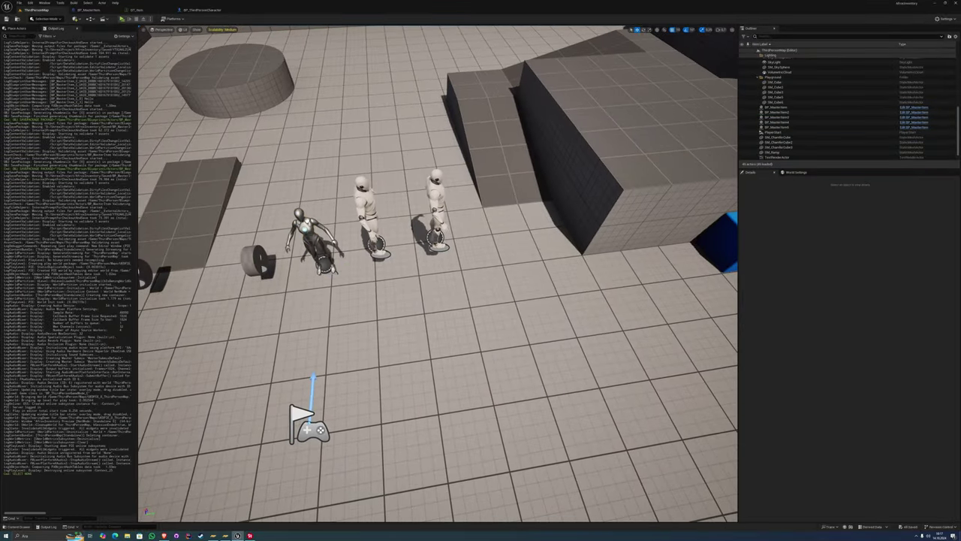
# Add a User Widget-based Widget Blueprint, WB_Game, to the Widget folder
pyautogui.click(16, 526)
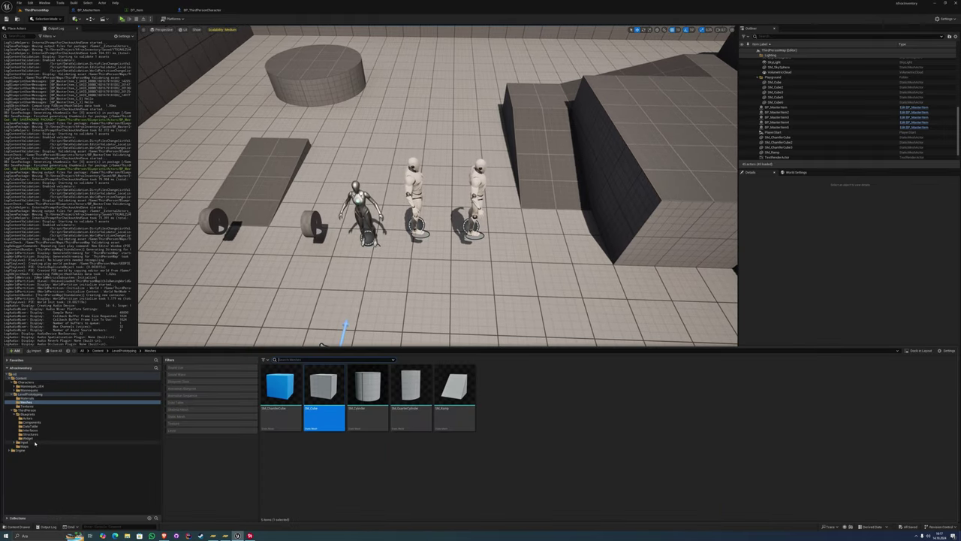
pyautogui.click(30, 439)
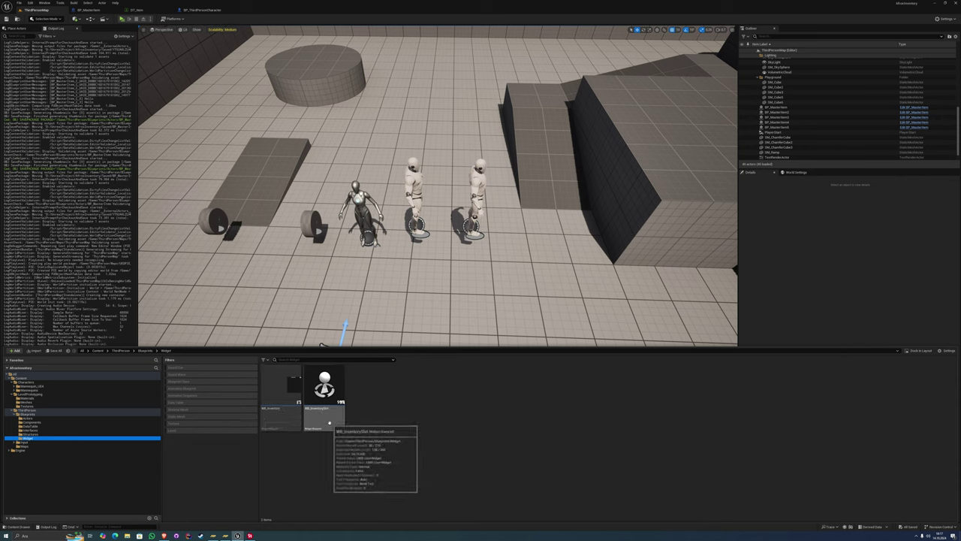
pyautogui.rightClick(490, 444)
pyautogui.moveTo(533, 429)
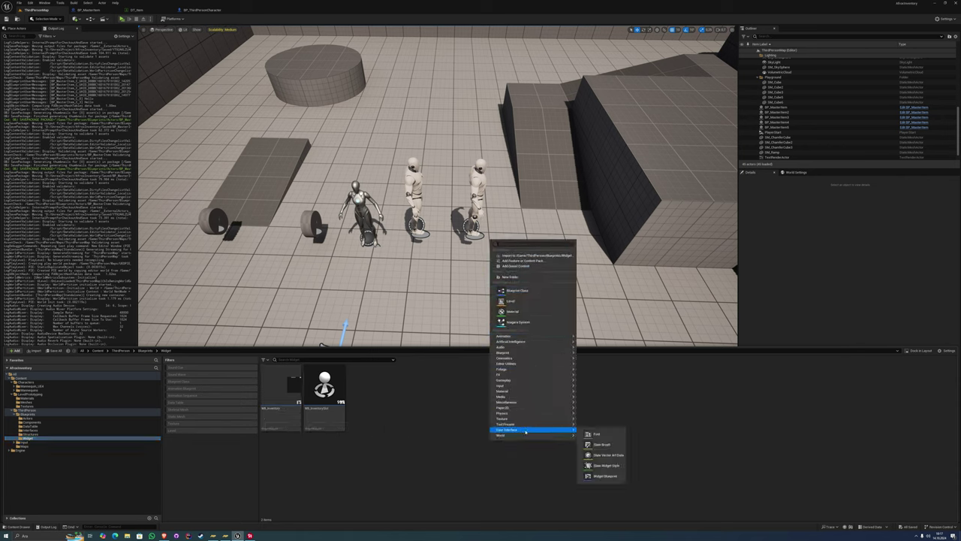
pyautogui.click(590, 436)
pyautogui.click(436, 235)
pyautogui.write('canv')
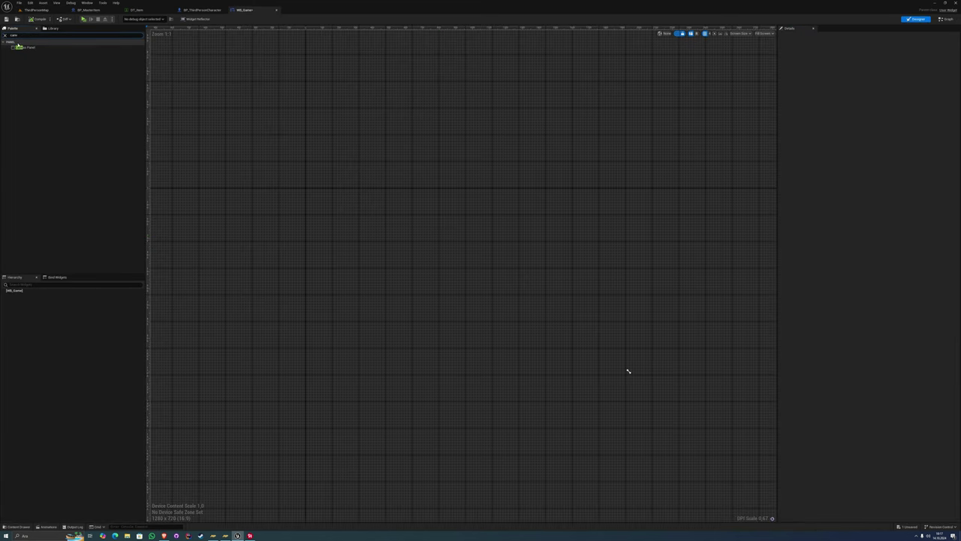
# Place a Canvas Panel under WB_Game in the Hierarchy and select it
pyautogui.click(18, 48)
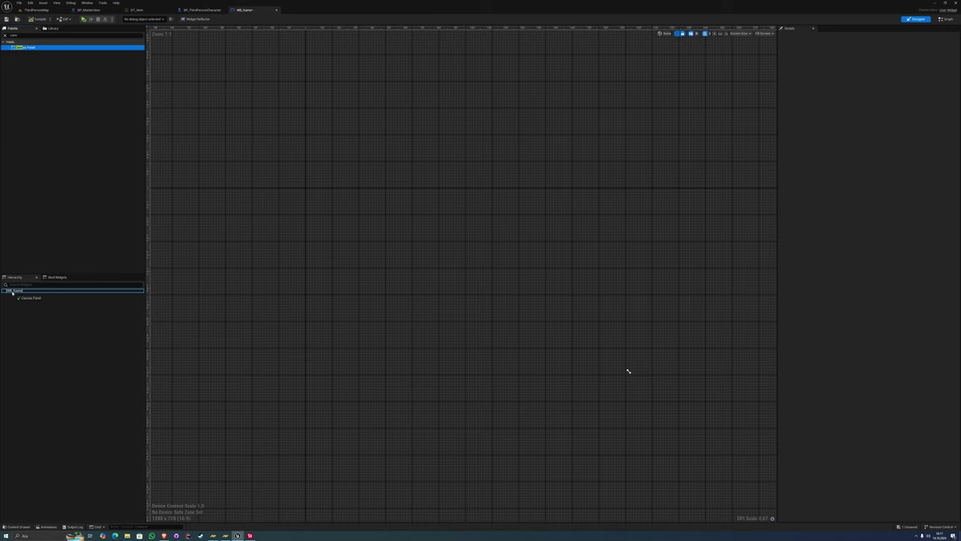
pyautogui.moveTo(12, 292); pyautogui.dragTo(12, 293)
pyautogui.click(5, 35)
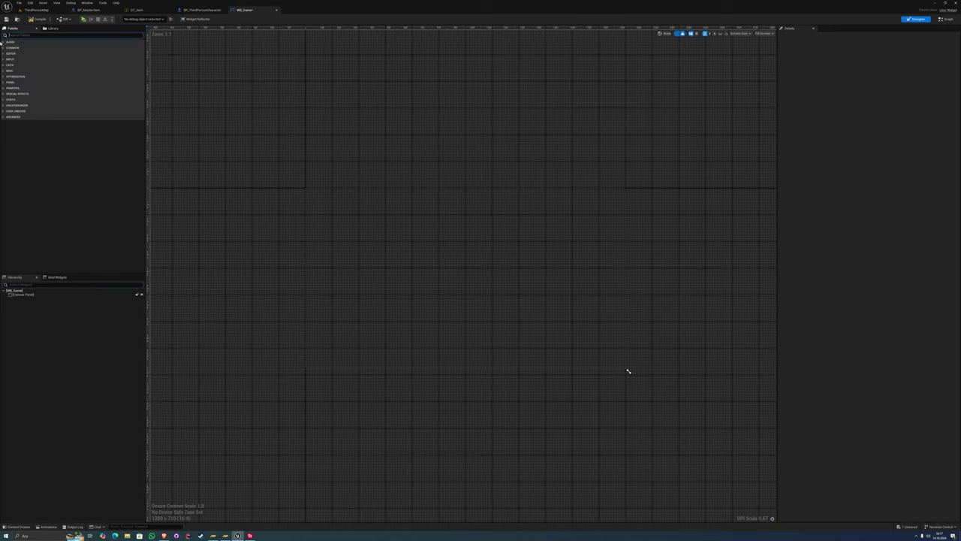
pyautogui.click(4, 47)
pyautogui.scroll(1, 345, 251)
pyautogui.scroll(2, 260, 270)
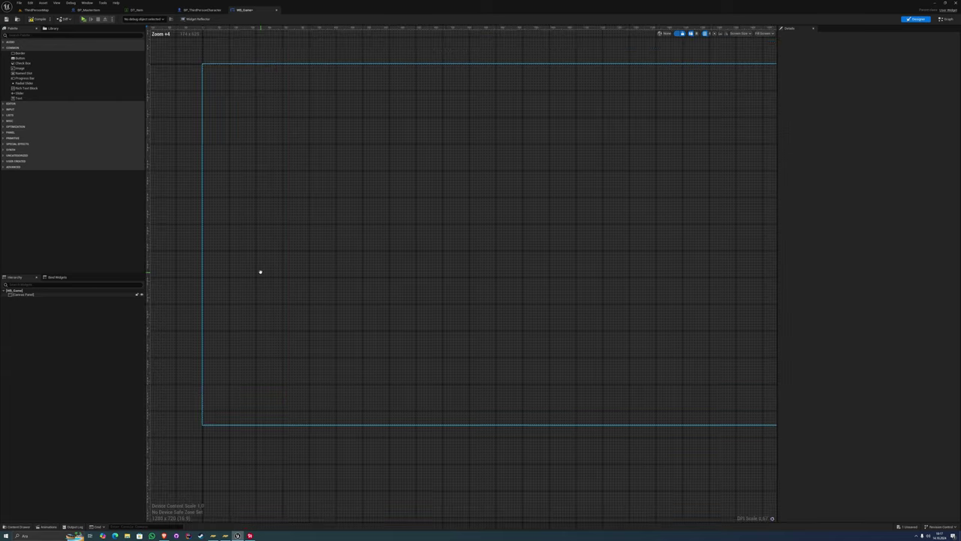
pyautogui.scroll(1, 243, 262)
pyautogui.click(277, 272)
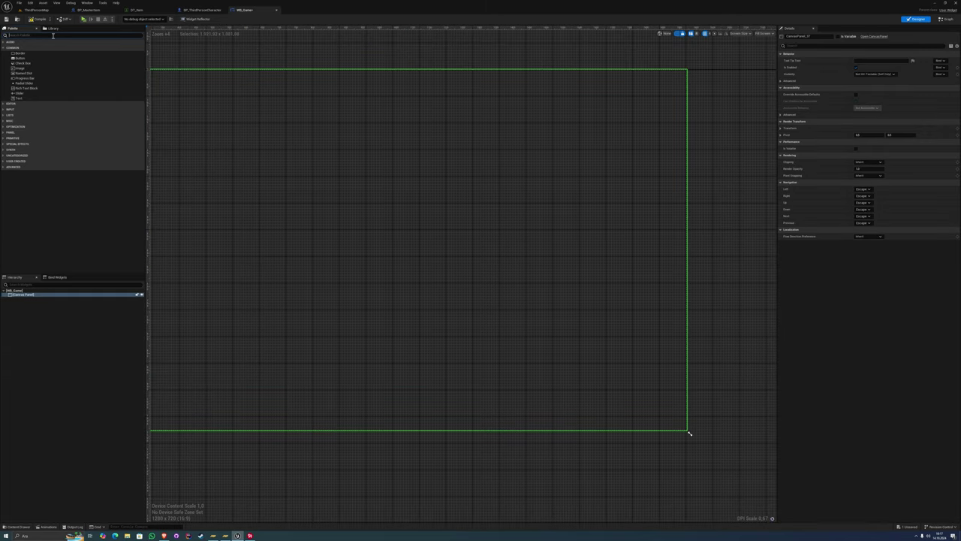
# Find the Vertical Box widget in the Palette by searching 'vert'
pyautogui.click(53, 35)
pyautogui.write('v')
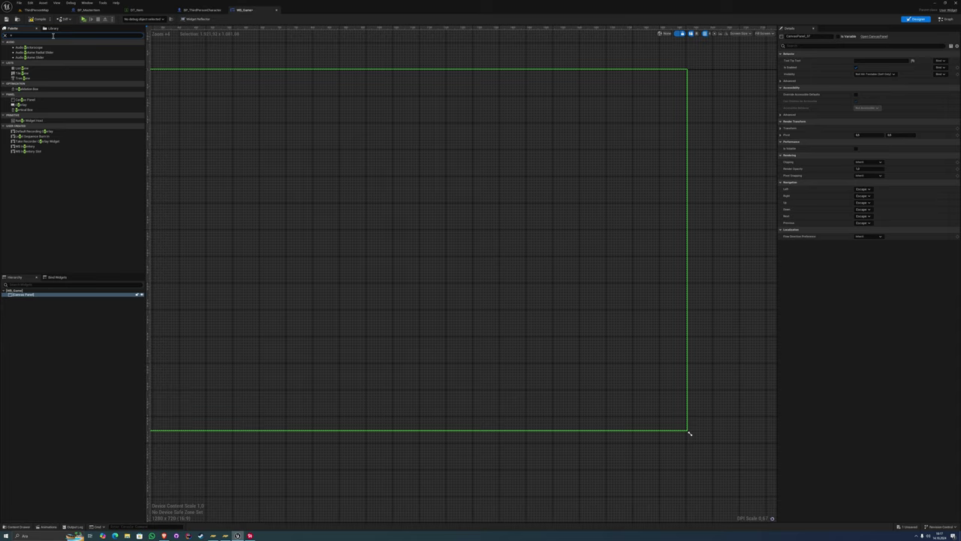
pyautogui.write('ert')
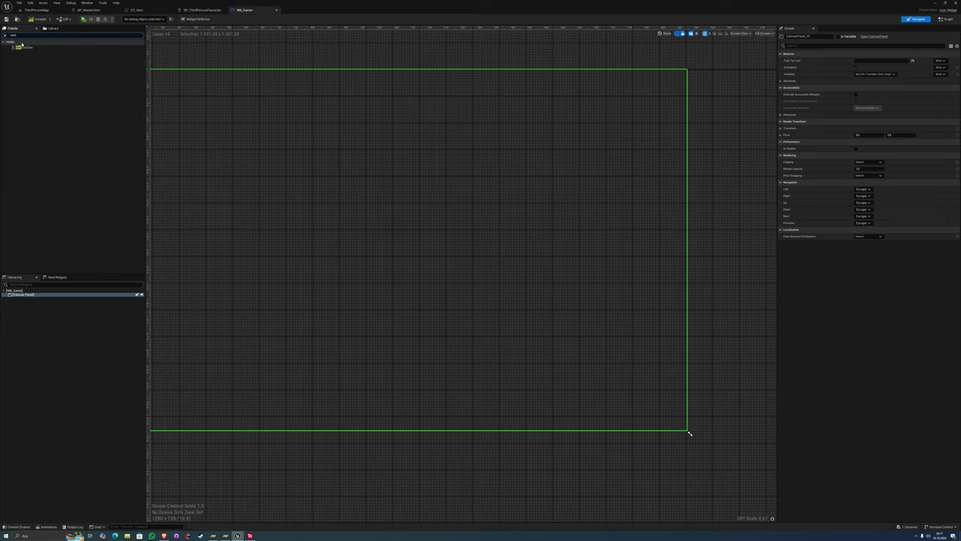
pyautogui.click(30, 48)
# Drop a Vertical Box onto the canvas and give it an anchor preset
pyautogui.moveTo(670, 274)
pyautogui.mouseDown()
pyautogui.moveTo(661, 268)
pyautogui.moveTo(668, 242)
pyautogui.moveTo(634, 255)
pyautogui.mouseUp()
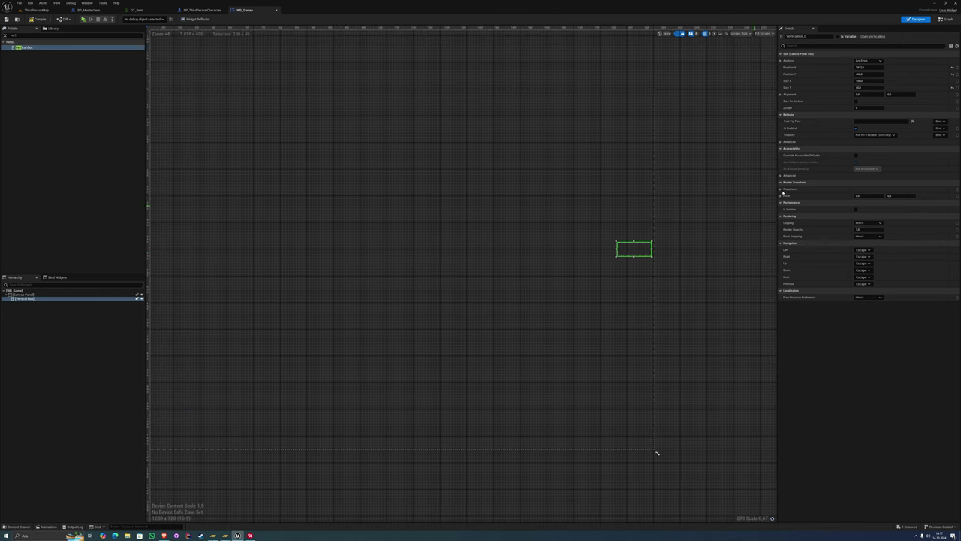
pyautogui.moveTo(686, 209); pyautogui.dragTo(600, 239, button='right')
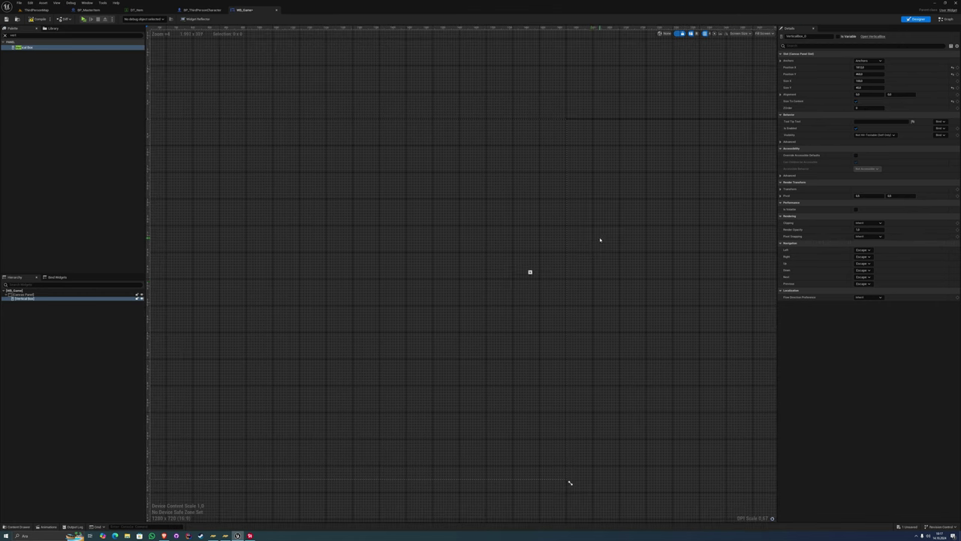
pyautogui.click(869, 60)
pyautogui.click(895, 93)
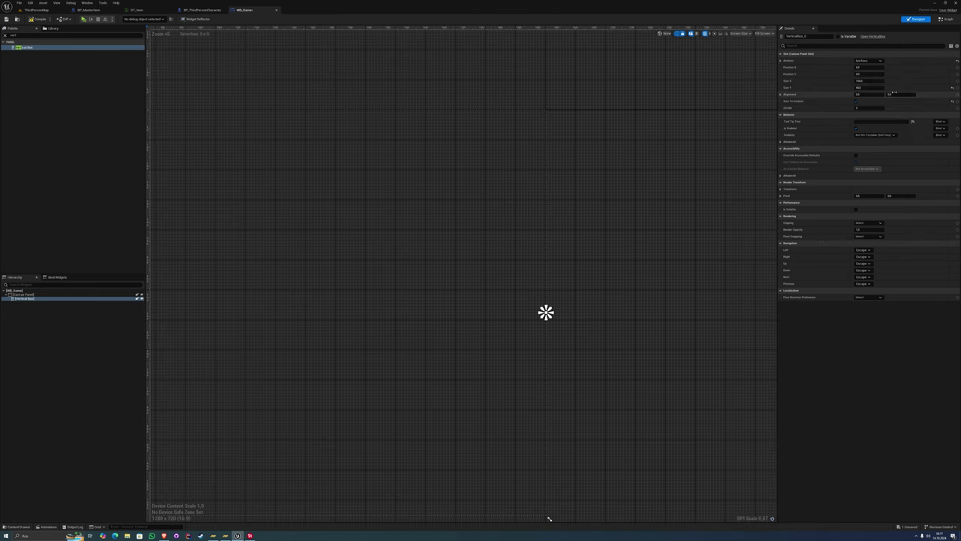
# Set the Vertical Box alignment to 1, 0.5 and enable Size To Content
pyautogui.scroll(5, 536, 318)
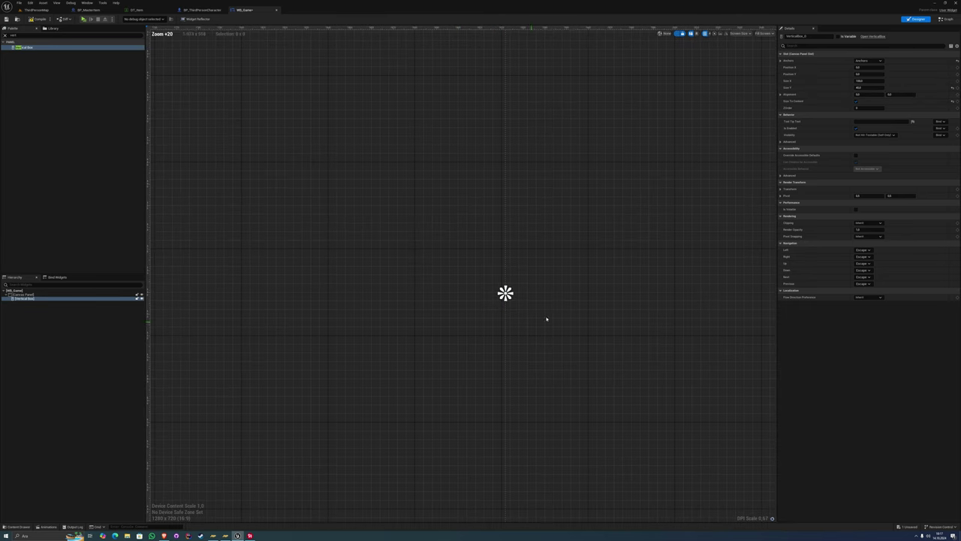
pyautogui.click(875, 94)
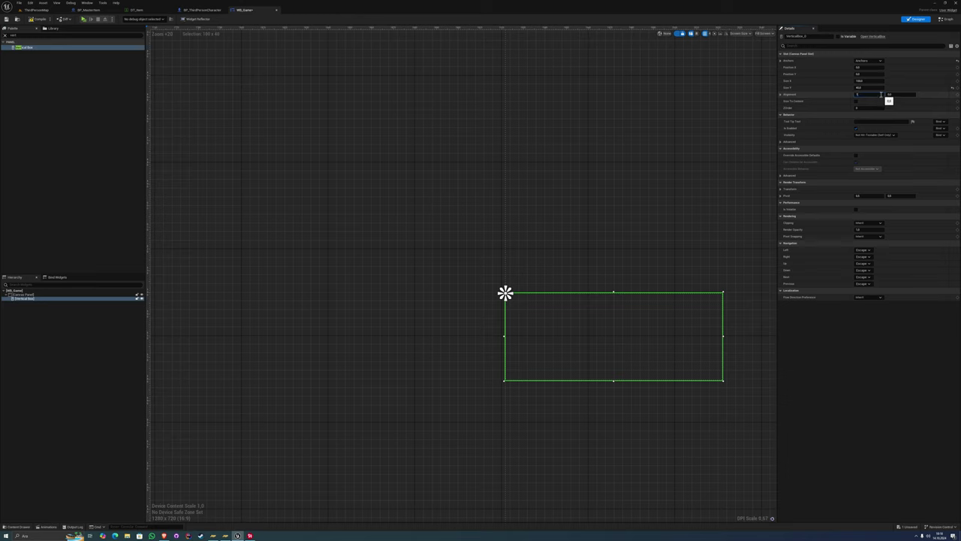
pyautogui.write('1')
pyautogui.press('Tab')
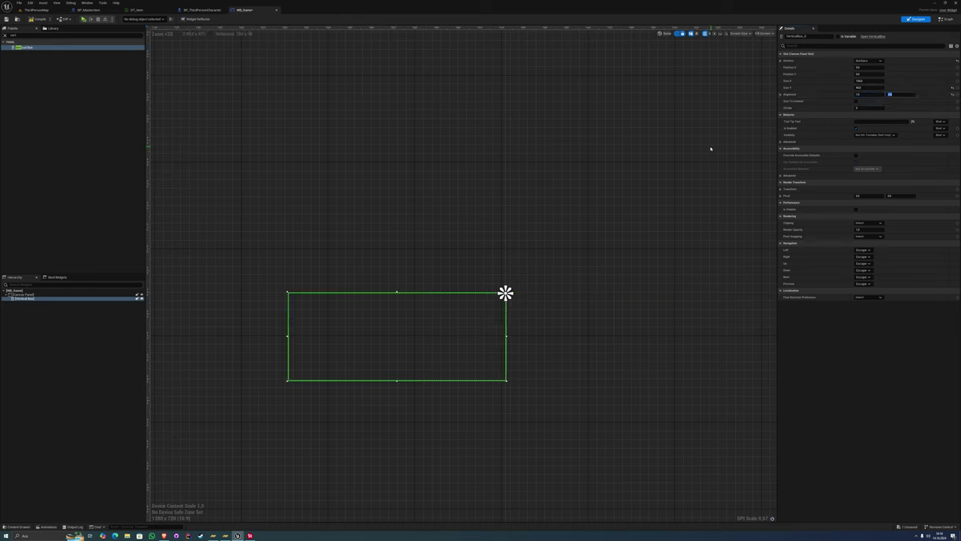
pyautogui.write('0.5')
pyautogui.press('Return')
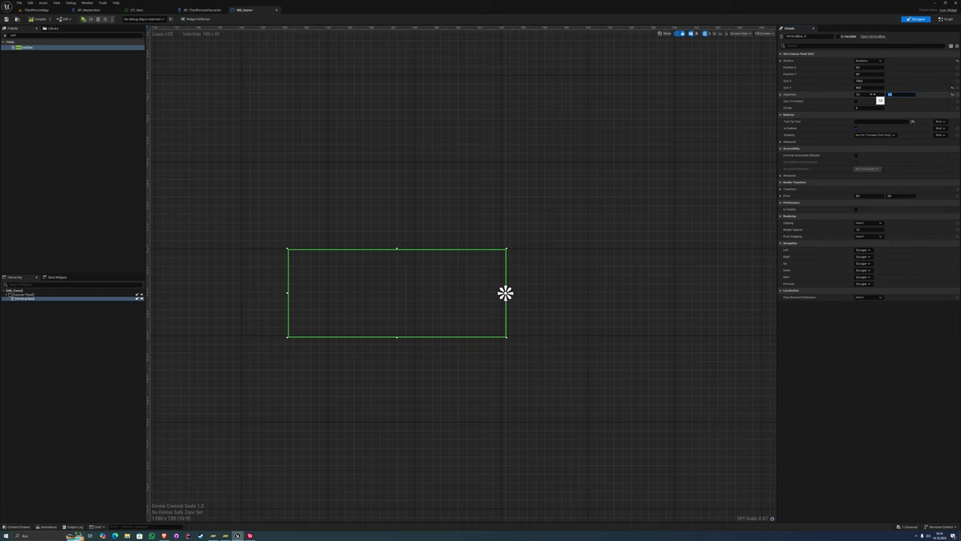
pyautogui.scroll(-3, 665, 246)
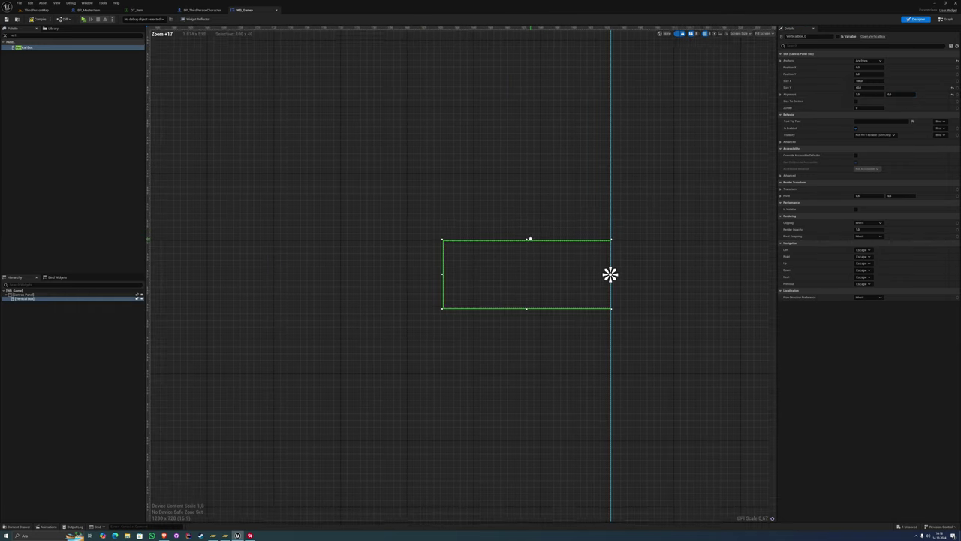
pyautogui.click(857, 100)
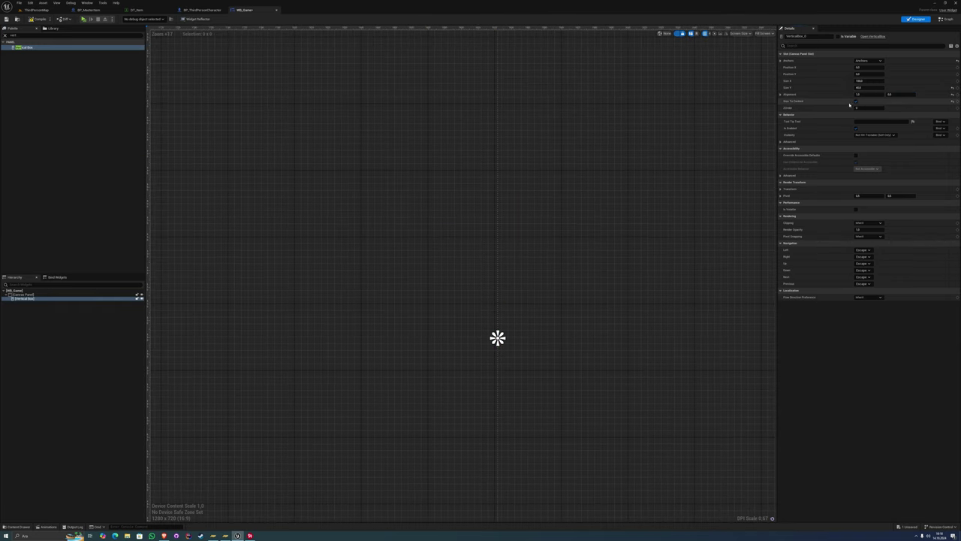
pyautogui.scroll(1, 497, 322)
pyautogui.scroll(2, 498, 322)
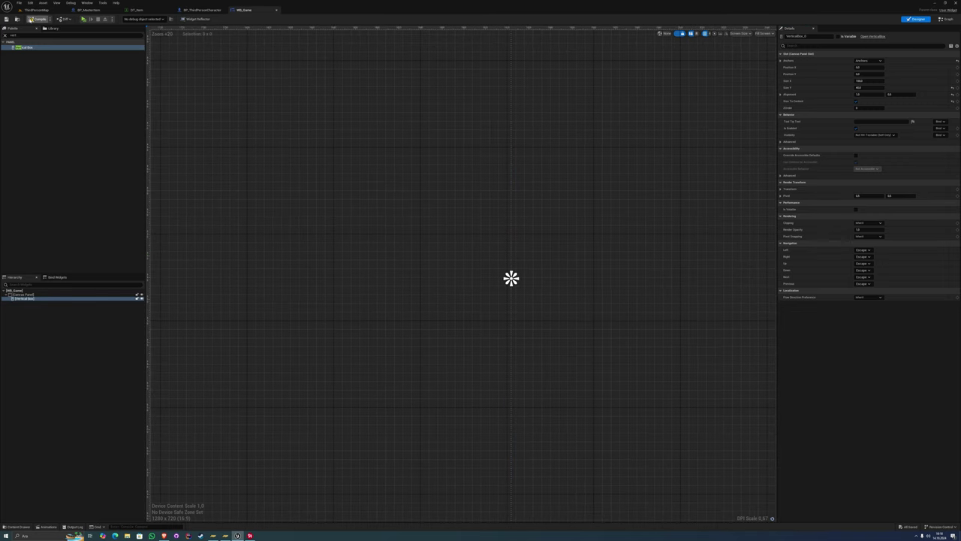
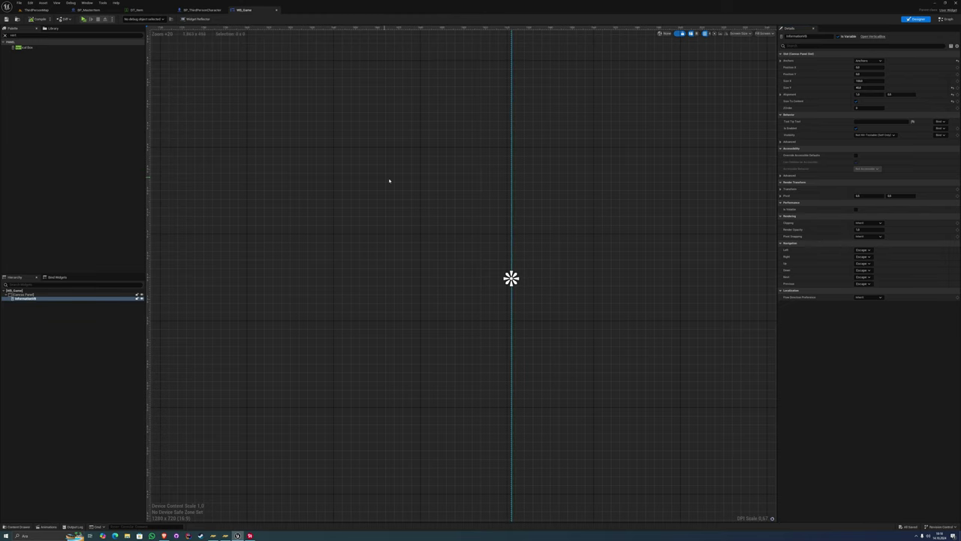
# From the Content Drawer, create a User Widget blueprint named WB_Information and open it
pyautogui.hotkey('ctrl', 'space')
pyautogui.hotkey('ctrl', 'space')
pyautogui.hotkey('ctrl', 'space')
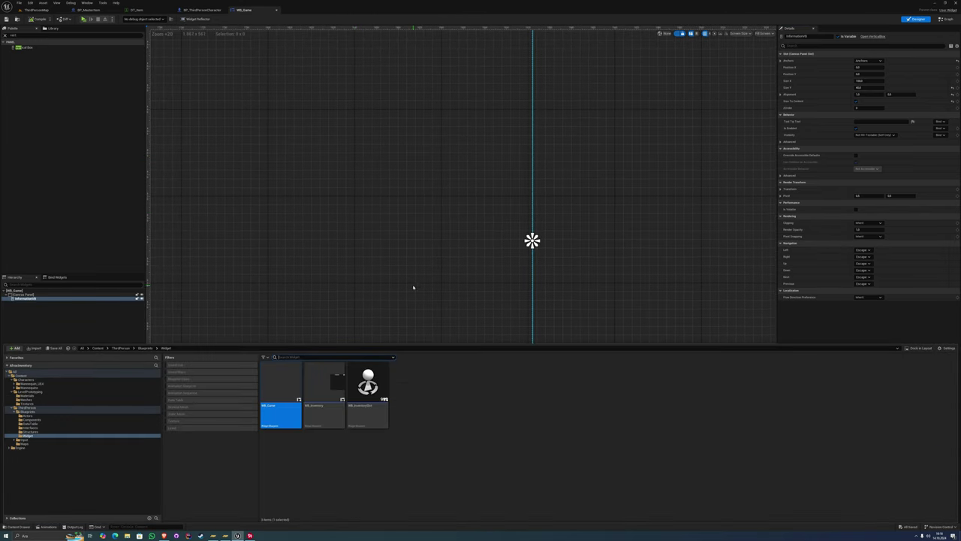
pyautogui.rightClick(429, 423)
pyautogui.moveTo(473, 411)
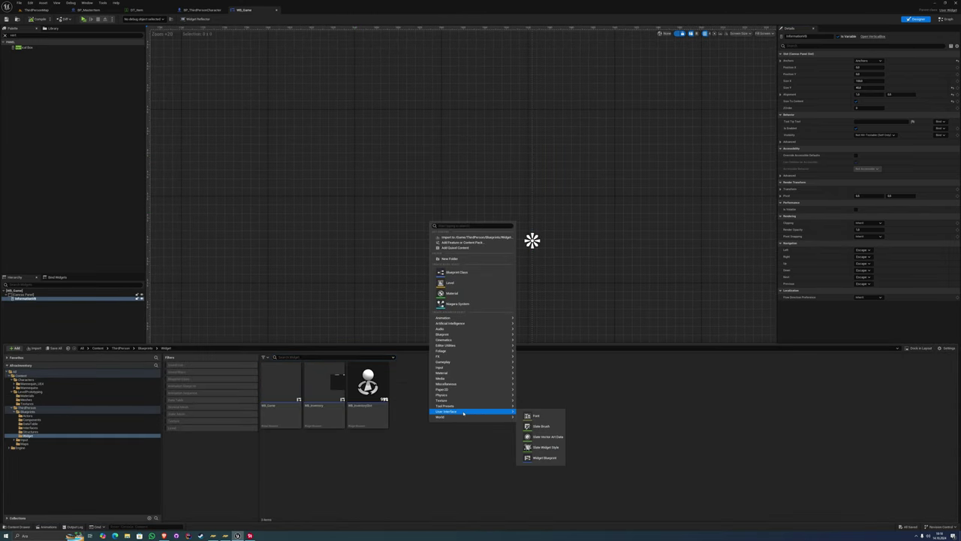
pyautogui.click(556, 460)
pyautogui.click(421, 233)
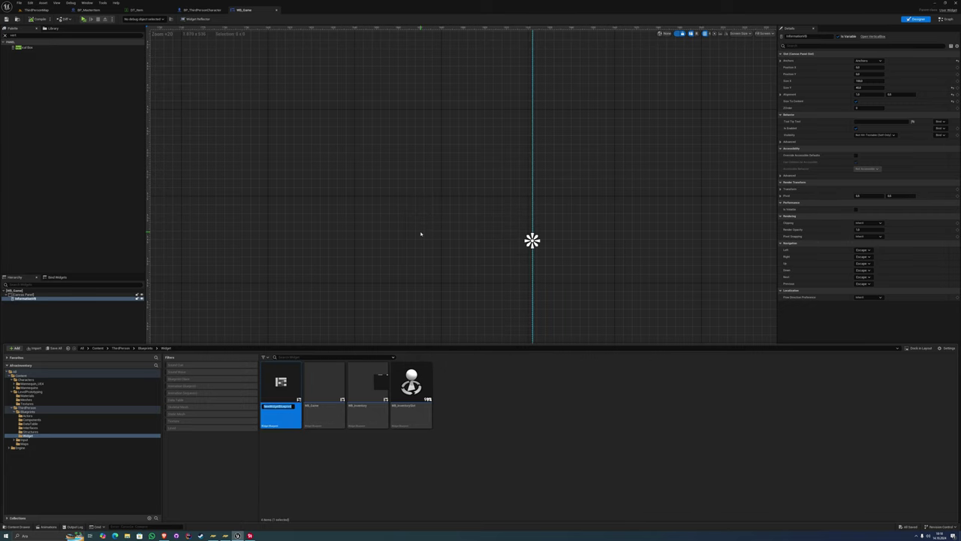
pyautogui.press('Return')
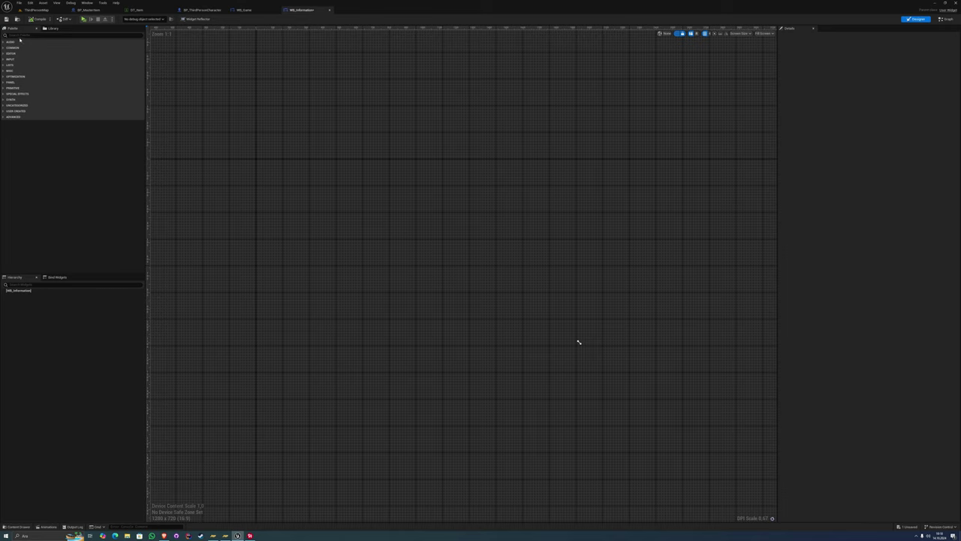
# Add an Overlay from the Palette as the root of WB_Information's hierarchy
pyautogui.write('ov')
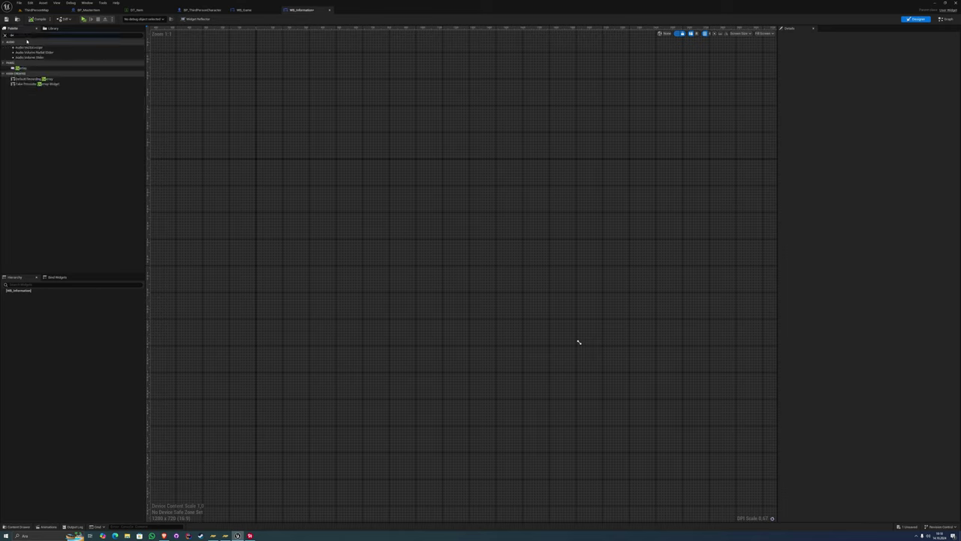
pyautogui.write('er')
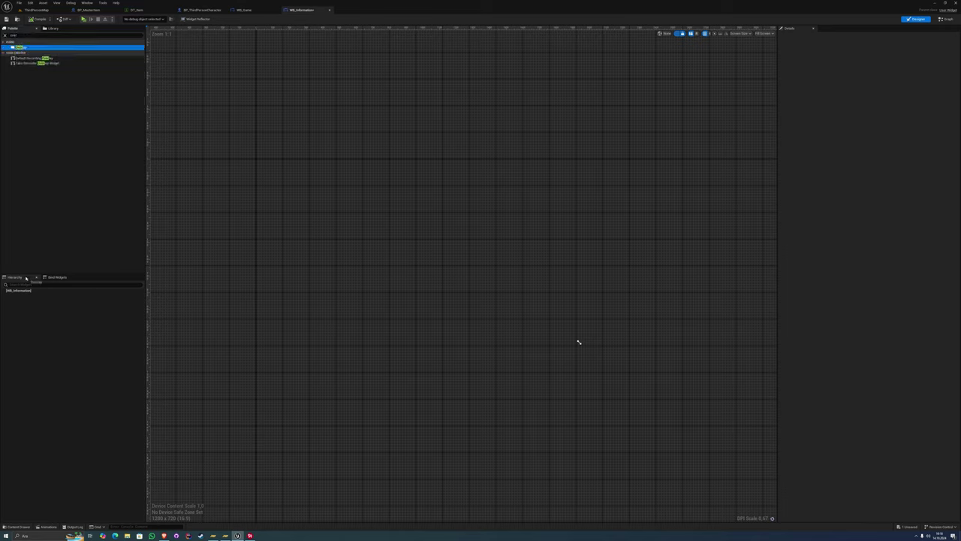
pyautogui.moveTo(21, 47); pyautogui.dragTo(18, 290)
pyautogui.click(6, 36)
# Set the preview screen size to Desired and select the Overlay
pyautogui.click(761, 33)
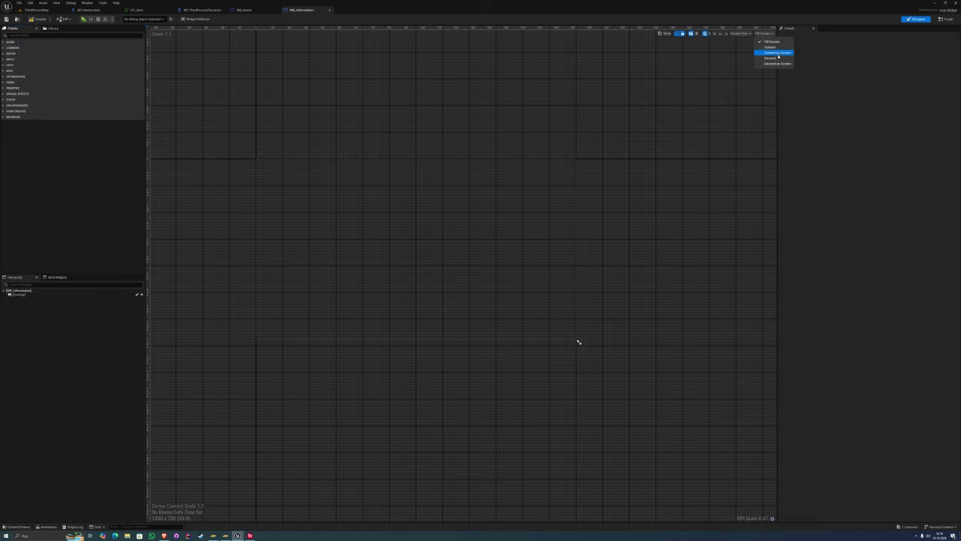
pyautogui.click(773, 58)
pyautogui.scroll(4, 502, 238)
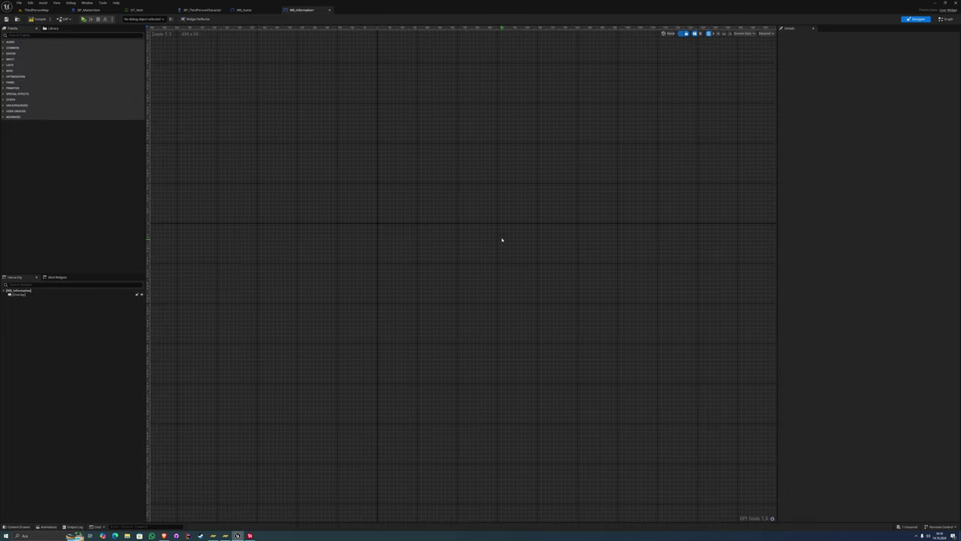
pyautogui.click(48, 297)
pyautogui.scroll(11, 455, 278)
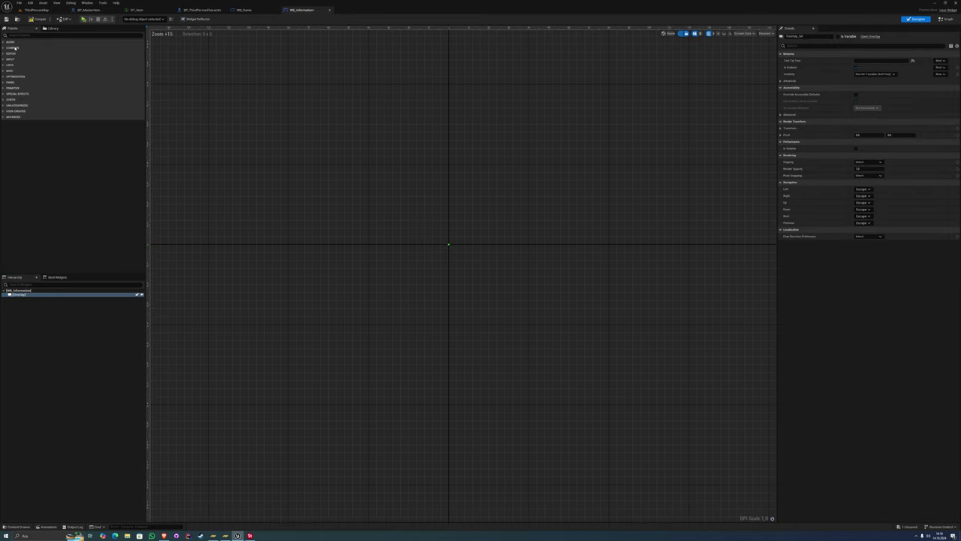
pyautogui.click(15, 47)
# Add an Image to the Overlay and tint it black with 0.5 alpha
pyautogui.click(25, 69)
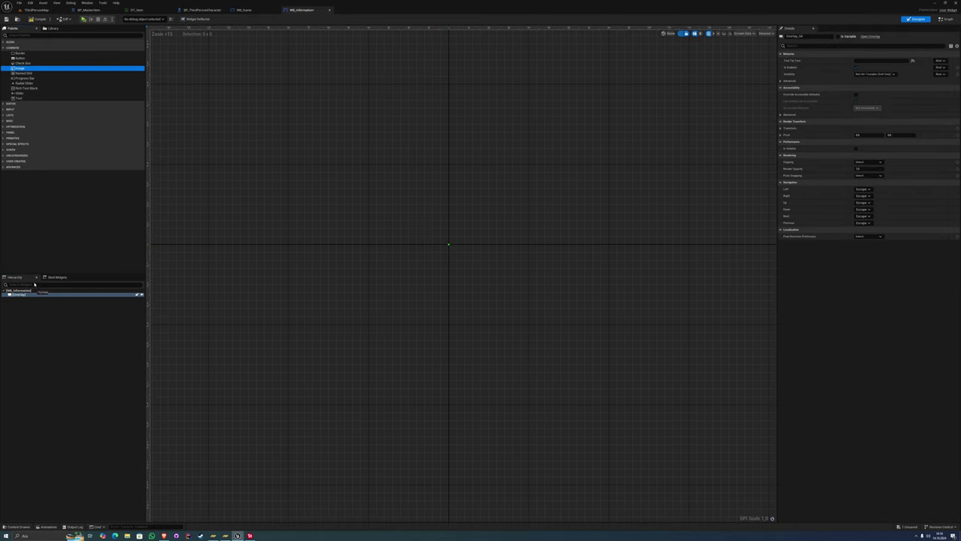
pyautogui.moveTo(33, 284); pyautogui.dragTo(30, 294)
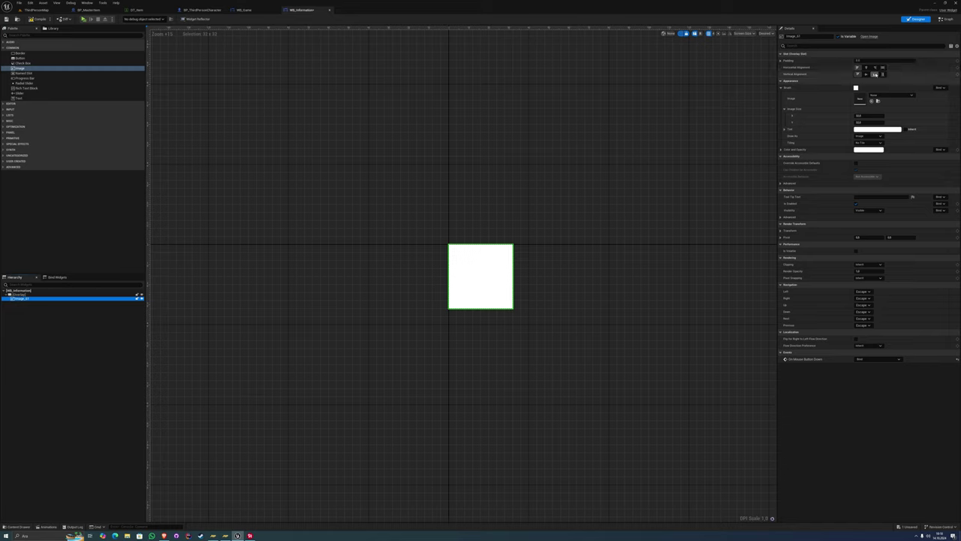
pyautogui.click(883, 74)
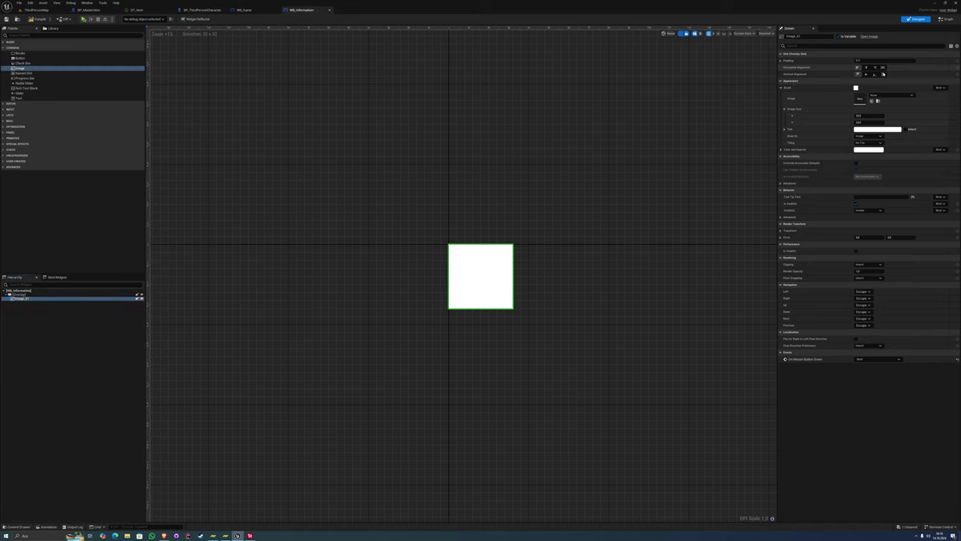
pyautogui.click(878, 129)
pyautogui.click(830, 195)
pyautogui.moveTo(830, 195); pyautogui.dragTo(831, 218)
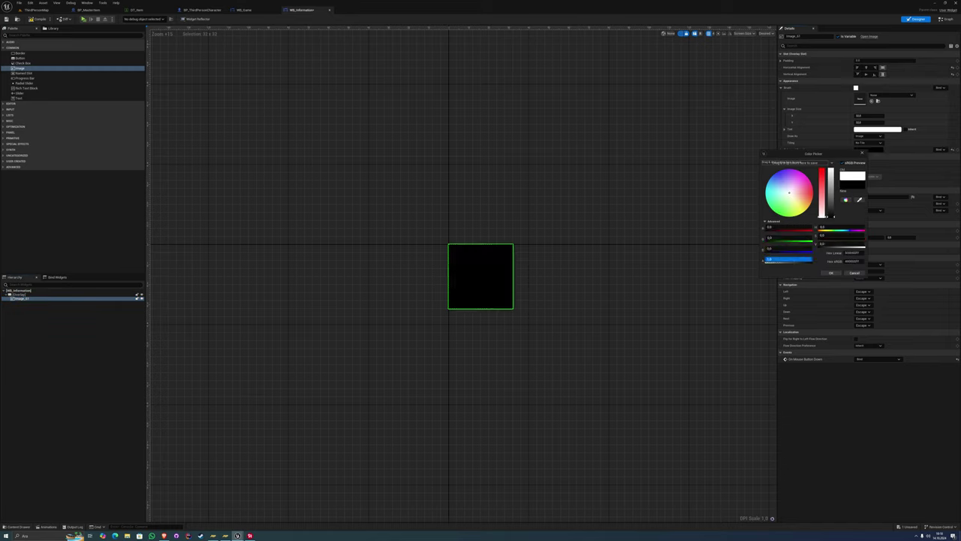
pyautogui.write('0.5')
pyautogui.press('Return')
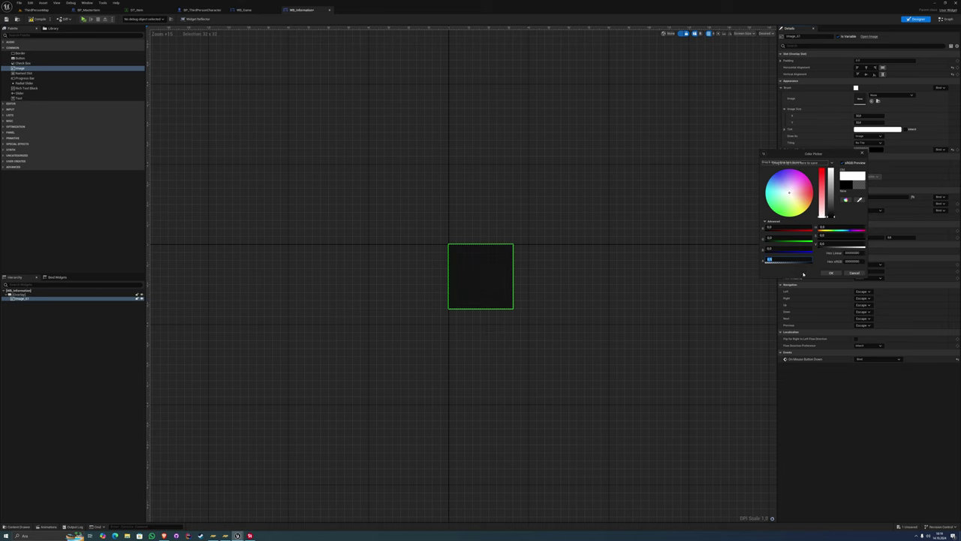
pyautogui.click(831, 273)
# Increase the background image's Image Size X to make it wide
pyautogui.moveTo(546, 261); pyautogui.dragTo(491, 266, button='right')
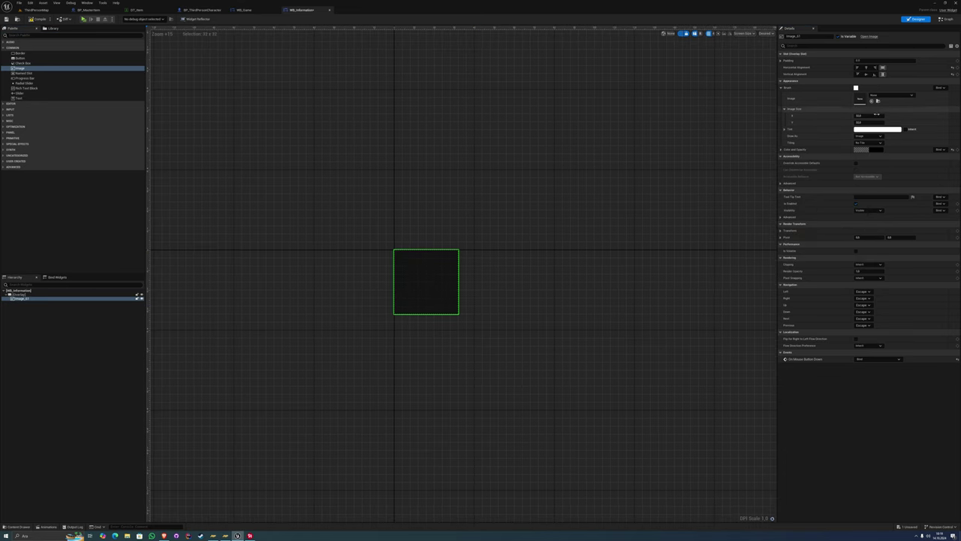
pyautogui.moveTo(877, 114); pyautogui.dragTo(931, 115)
pyautogui.moveTo(637, 133); pyautogui.dragTo(575, 125, button='right')
pyautogui.scroll(-2, 522, 138)
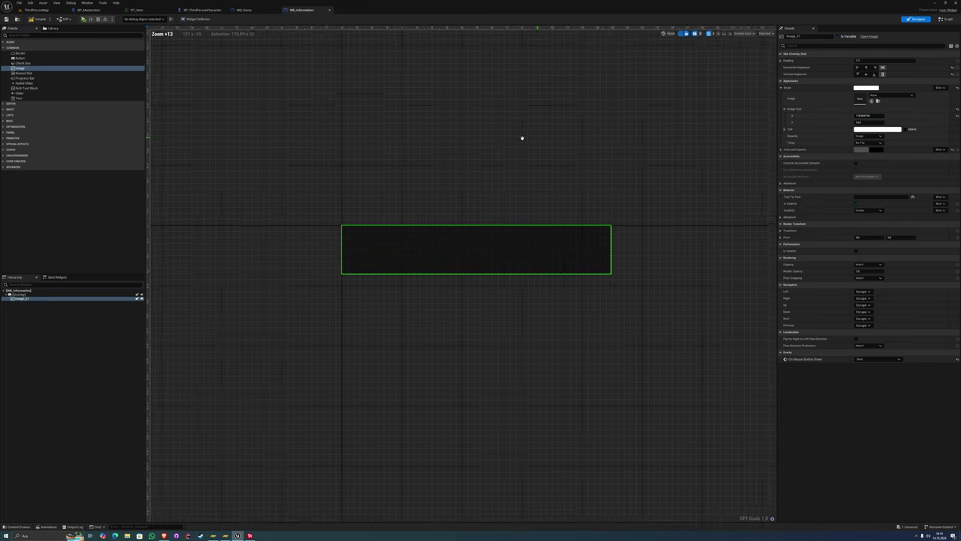
pyautogui.moveTo(864, 117)
pyautogui.mouseDown()
pyautogui.moveTo(872, 118)
pyautogui.moveTo(863, 122)
pyautogui.mouseUp()
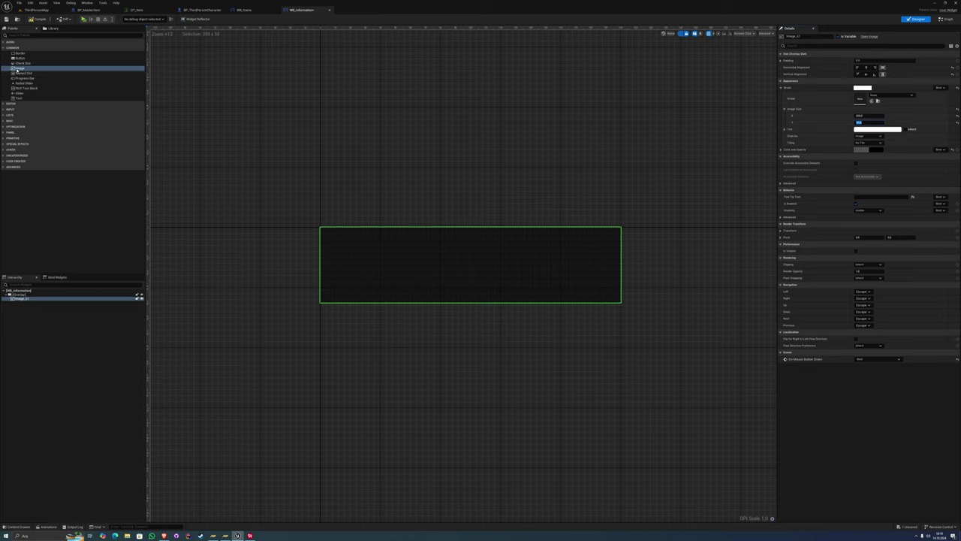
# Add a second white Image to the Overlay, vertically centred
pyautogui.moveTo(20, 68); pyautogui.dragTo(20, 207)
pyautogui.moveTo(11, 292); pyautogui.dragTo(20, 296)
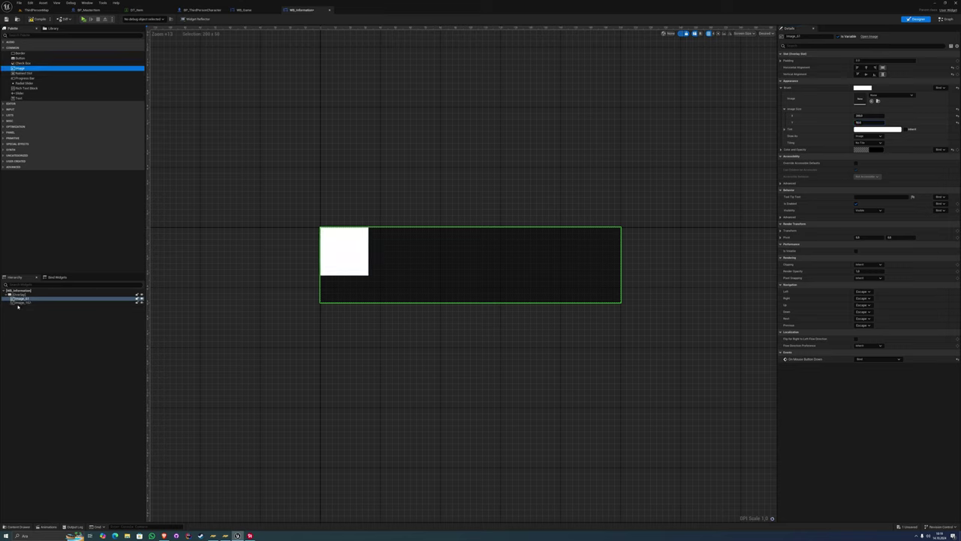
pyautogui.click(866, 74)
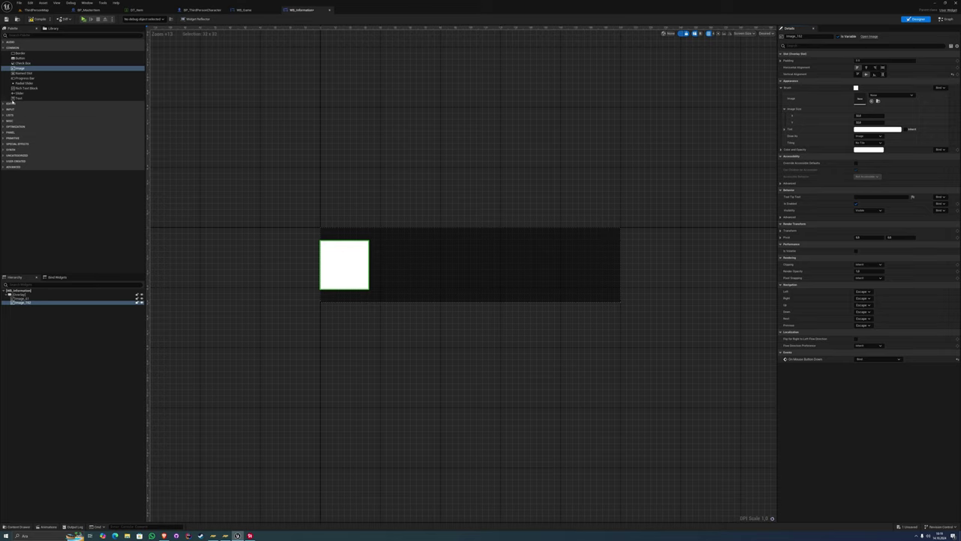
# Wrap the second image in a Horizontal Box
pyautogui.moveTo(12, 101)
pyautogui.mouseDown()
pyautogui.moveTo(46, 298)
pyautogui.moveTo(34, 303)
pyautogui.mouseUp()
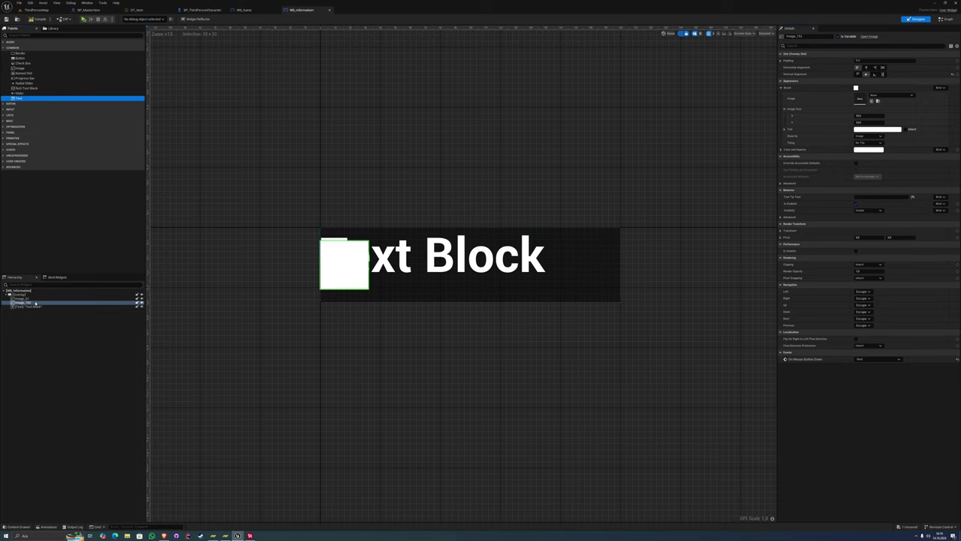
pyautogui.hotkey('ctrl', 'z')
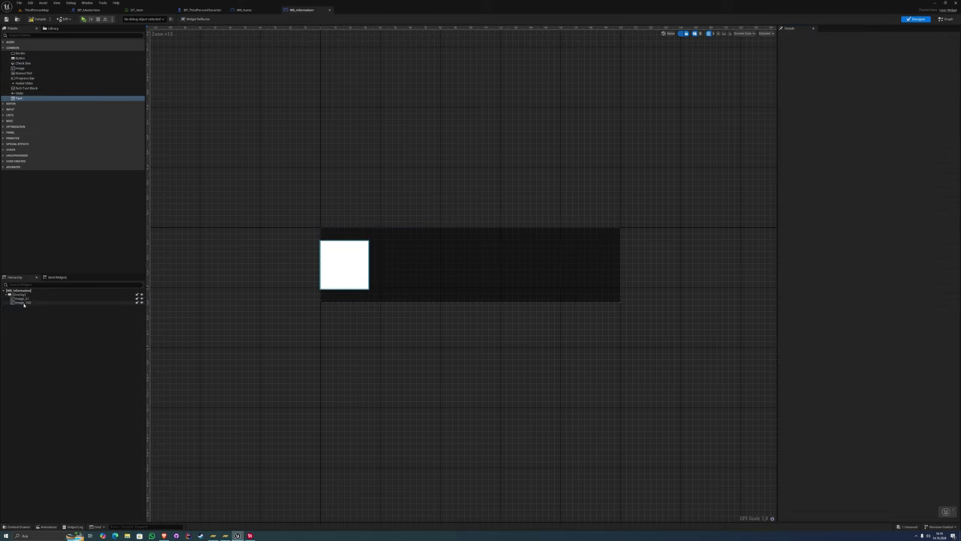
pyautogui.click(22, 302)
pyautogui.rightClick(24, 302)
pyautogui.moveTo(45, 357)
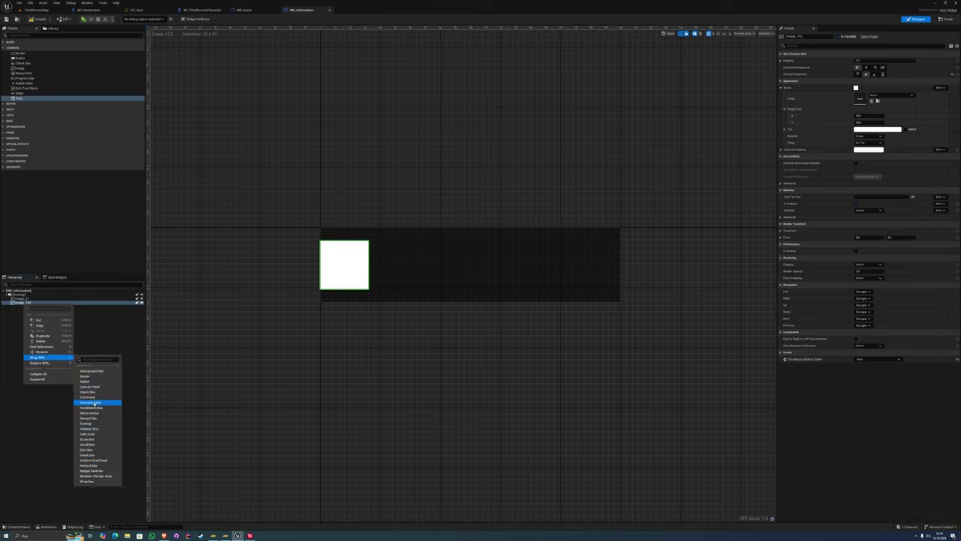
pyautogui.click(90, 402)
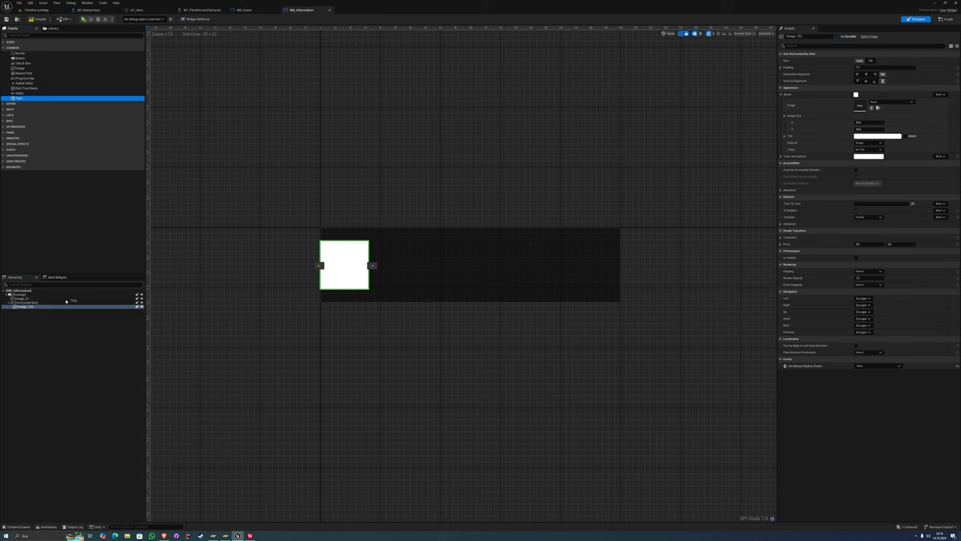
# Add a Text Block beside the white image inside the Horizontal Box
pyautogui.moveTo(17, 101); pyautogui.dragTo(36, 308)
pyautogui.scroll(2, 508, 285)
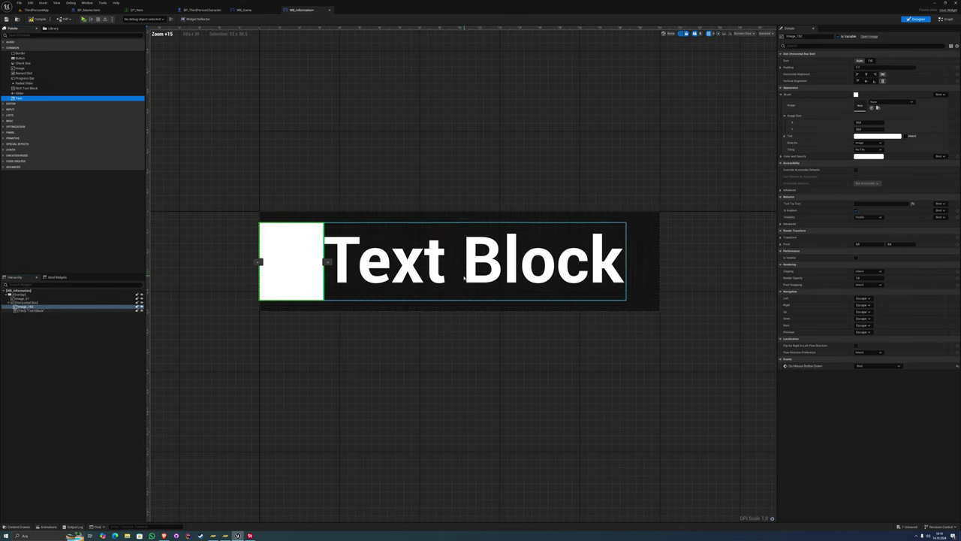
pyautogui.click(26, 301)
pyautogui.click(883, 68)
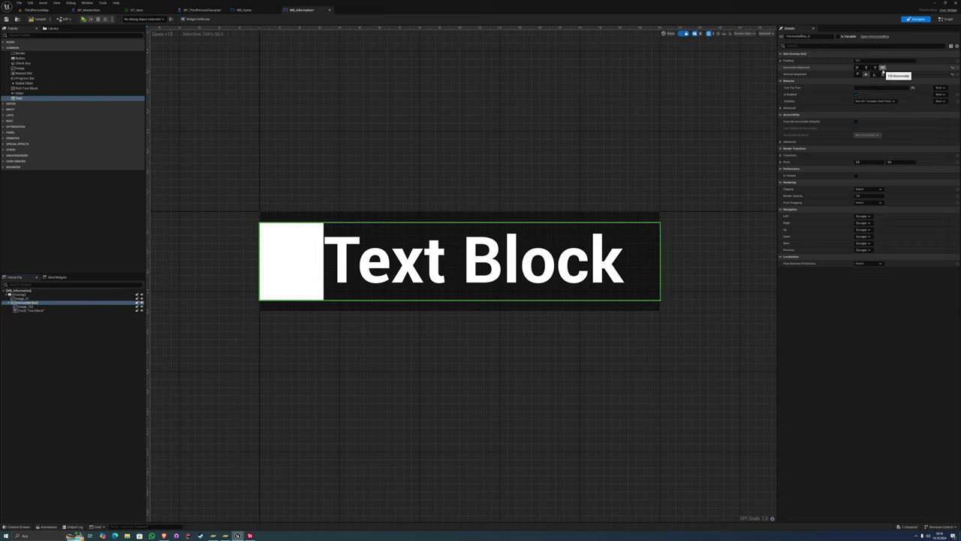
pyautogui.click(866, 68)
# Centre the image in its slot and set the Text Block to Fill the remaining width
pyautogui.click(338, 259)
pyautogui.click(280, 261)
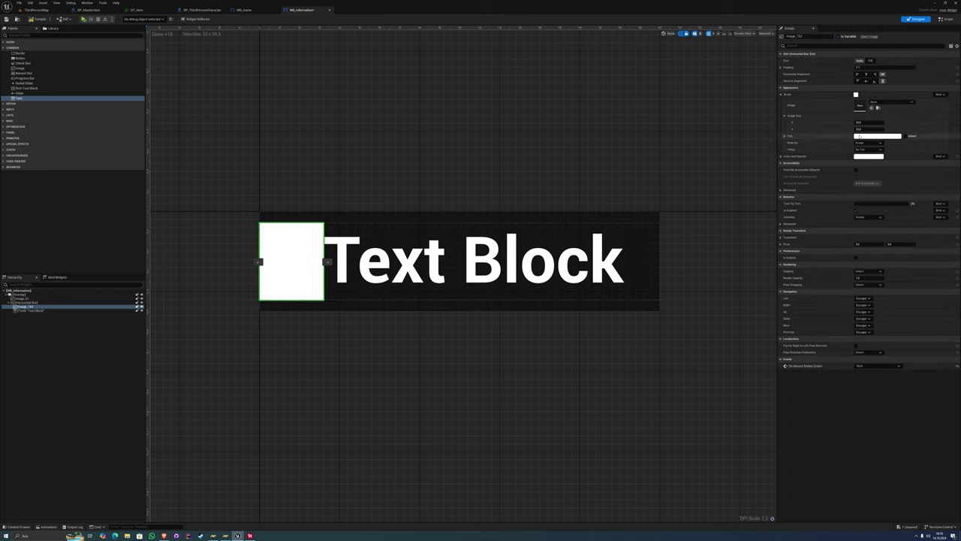
pyautogui.click(870, 60)
pyautogui.click(861, 80)
pyautogui.click(866, 74)
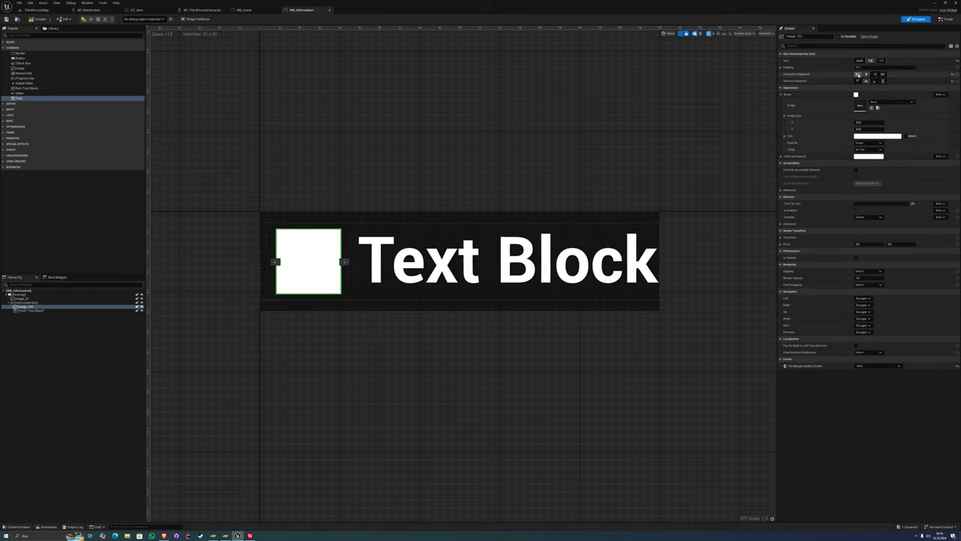
pyautogui.click(450, 267)
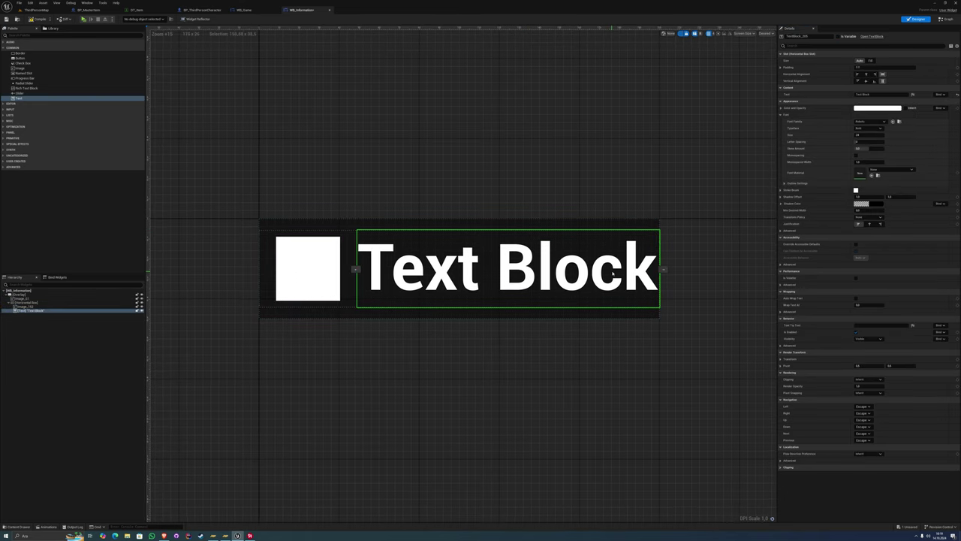
pyautogui.click(871, 61)
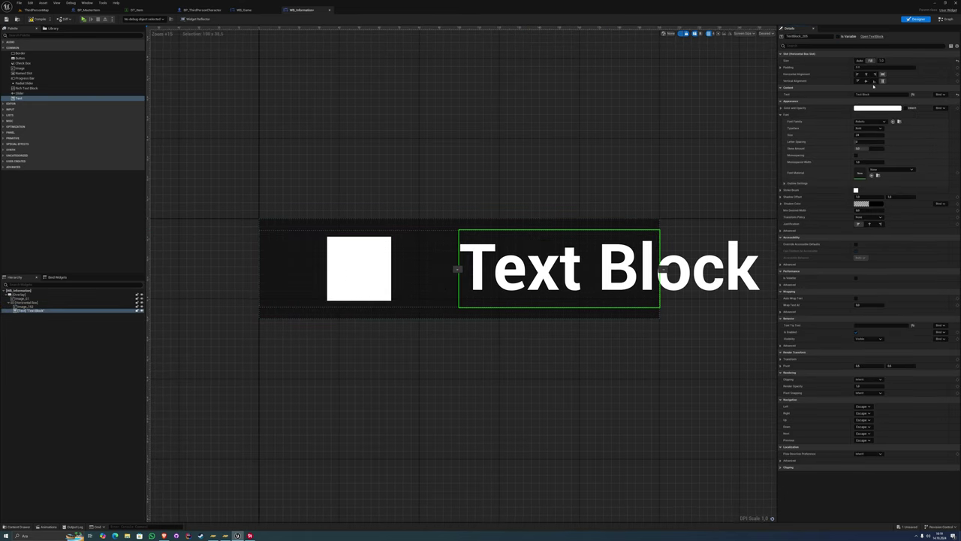
# Set the image slot Size to Auto and the Text Block justification to Center
pyautogui.click(371, 281)
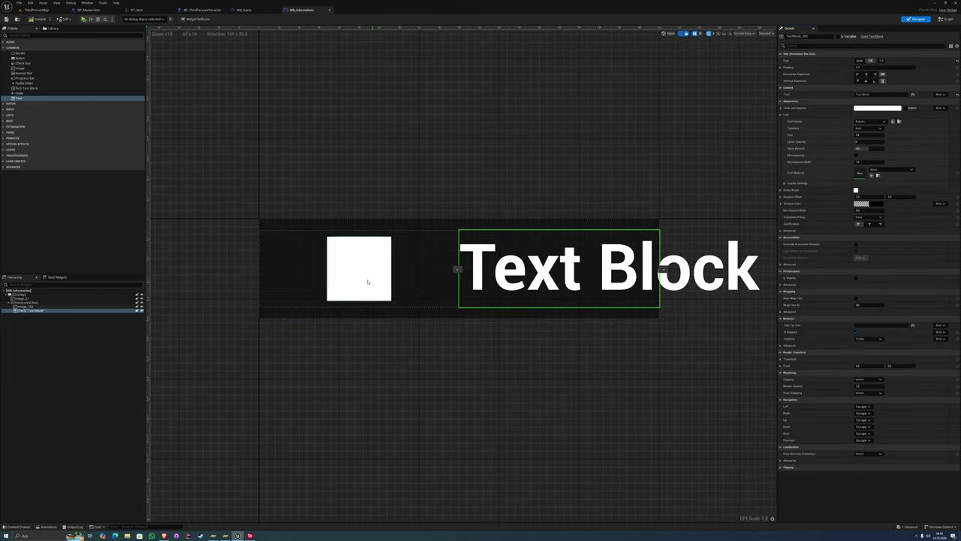
pyautogui.click(859, 60)
pyautogui.click(502, 246)
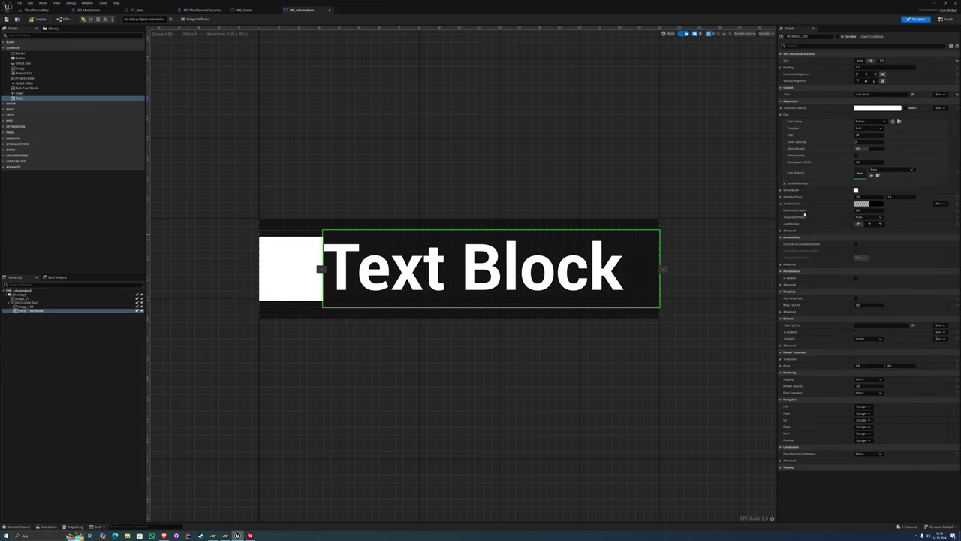
pyautogui.click(869, 224)
pyautogui.moveTo(481, 293)
pyautogui.mouseDown(button='right')
pyautogui.moveTo(476, 304)
pyautogui.moveTo(448, 306)
pyautogui.mouseUp(button='right')
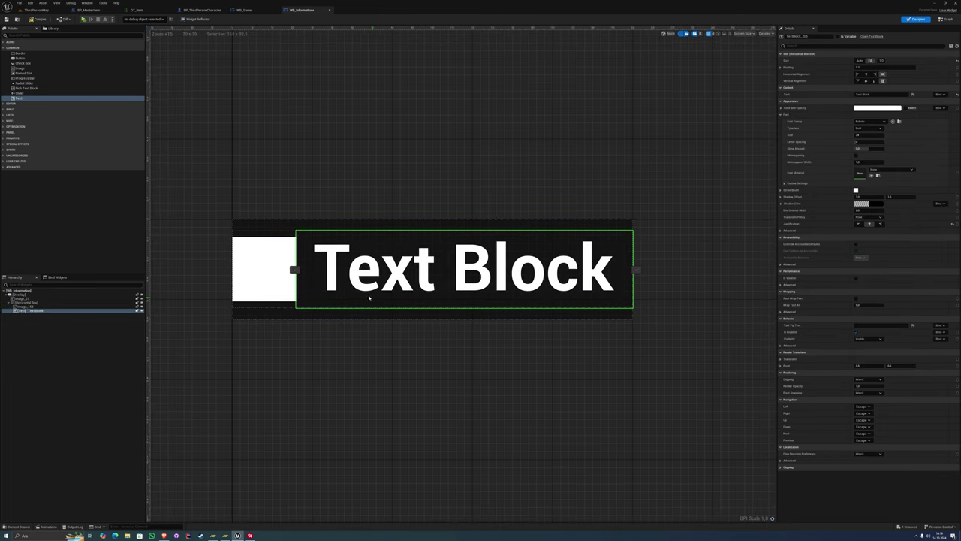
pyautogui.click(262, 270)
# Set the icon's brush to the mannequin texture at 64 size
pyautogui.click(876, 102)
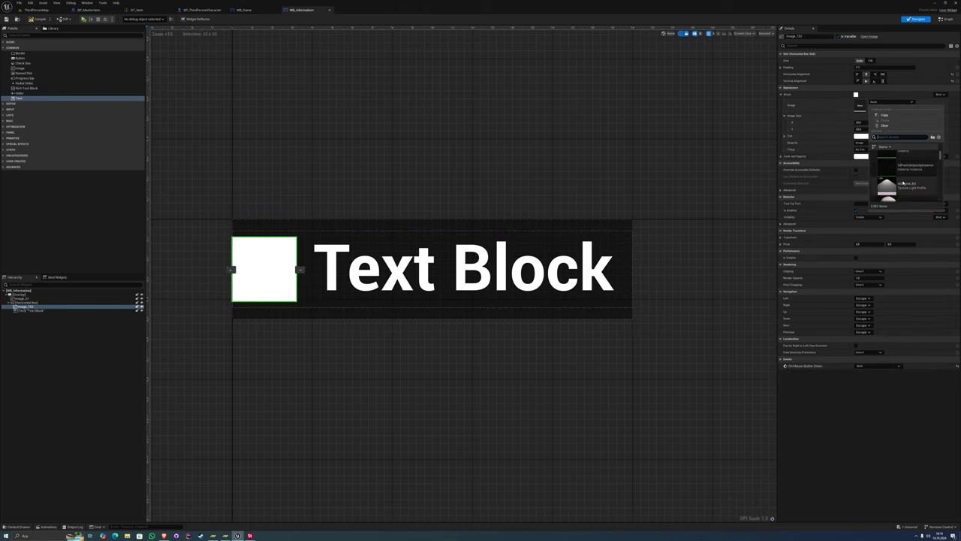
pyautogui.click(888, 162)
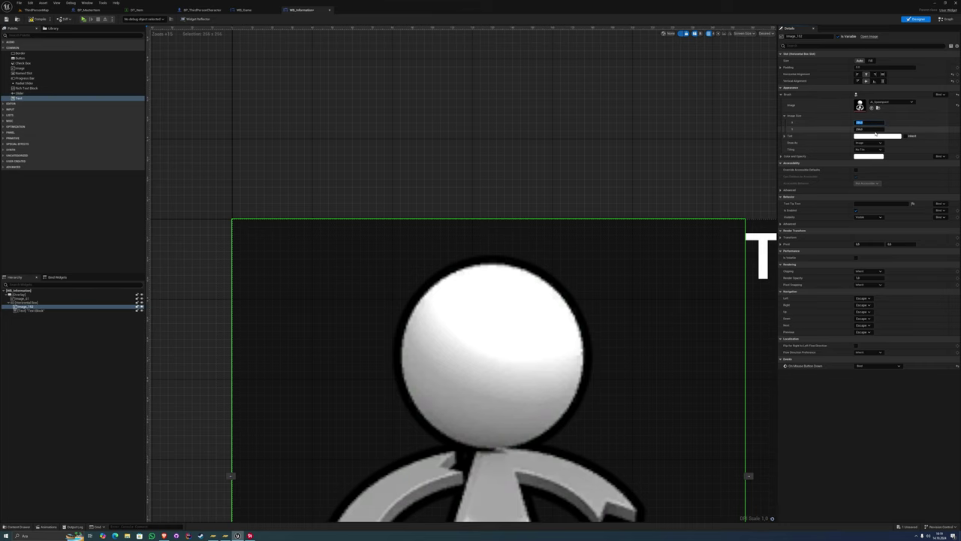
pyautogui.press('Tab')
pyautogui.write('64')
pyautogui.press('Return')
# Centre the Text Block vertically and set its font size to 16
pyautogui.click(525, 301)
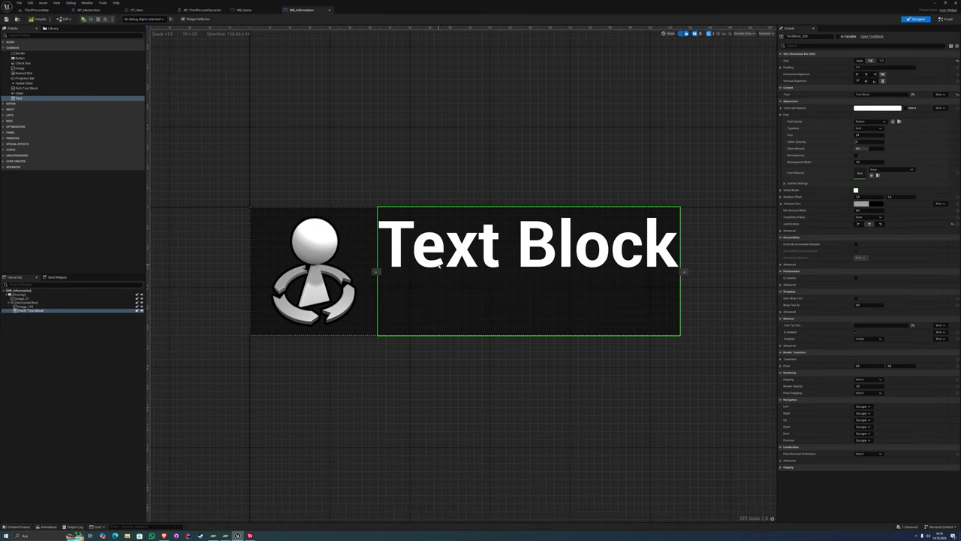
pyautogui.click(866, 80)
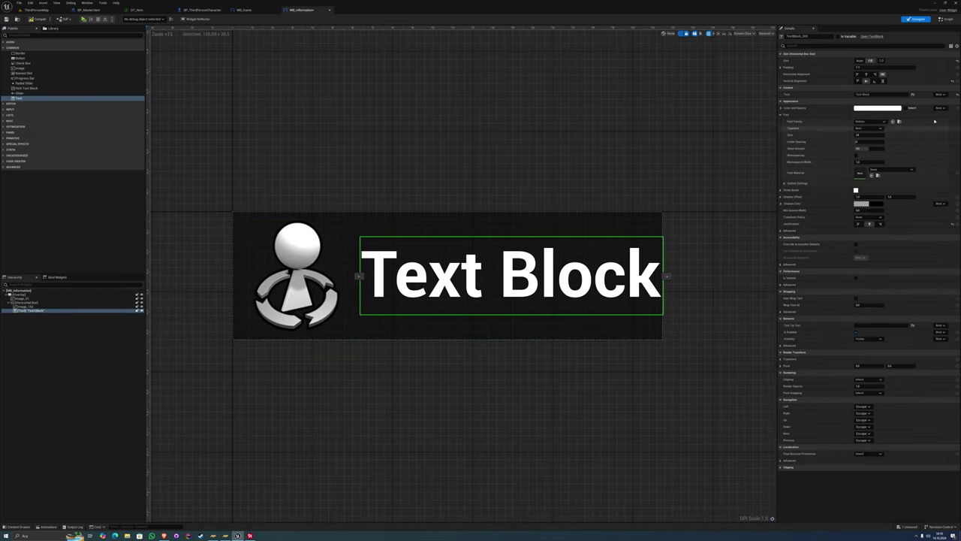
pyautogui.click(864, 134)
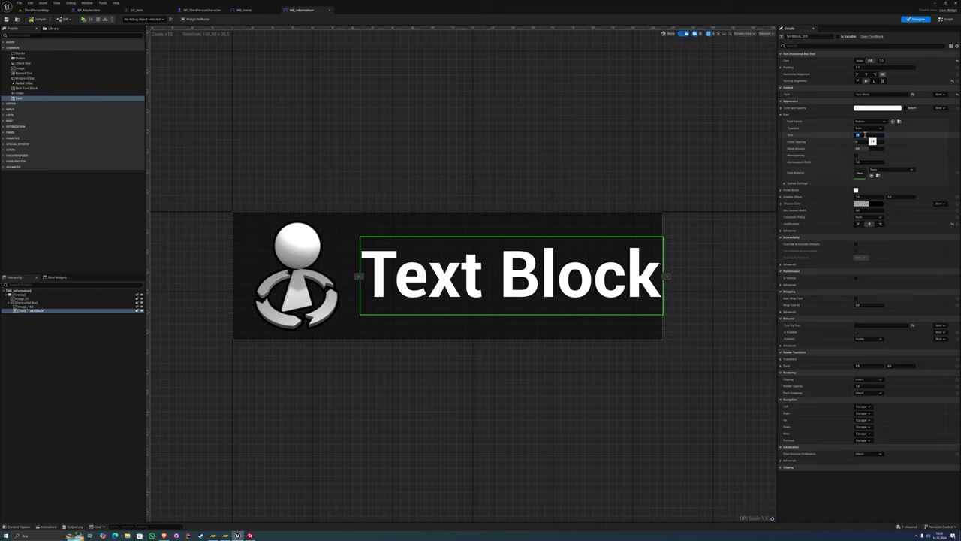
pyautogui.write('16')
pyautogui.press('Return')
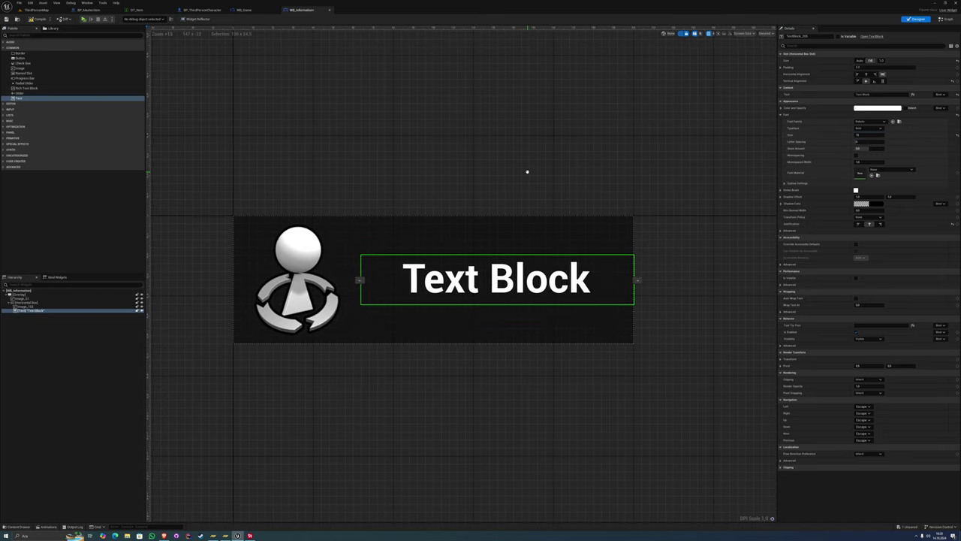
# Resize the icon image to 32×32, then enlarge it to 48×48
pyautogui.click(301, 285)
pyautogui.click(860, 122)
pyautogui.write('32')
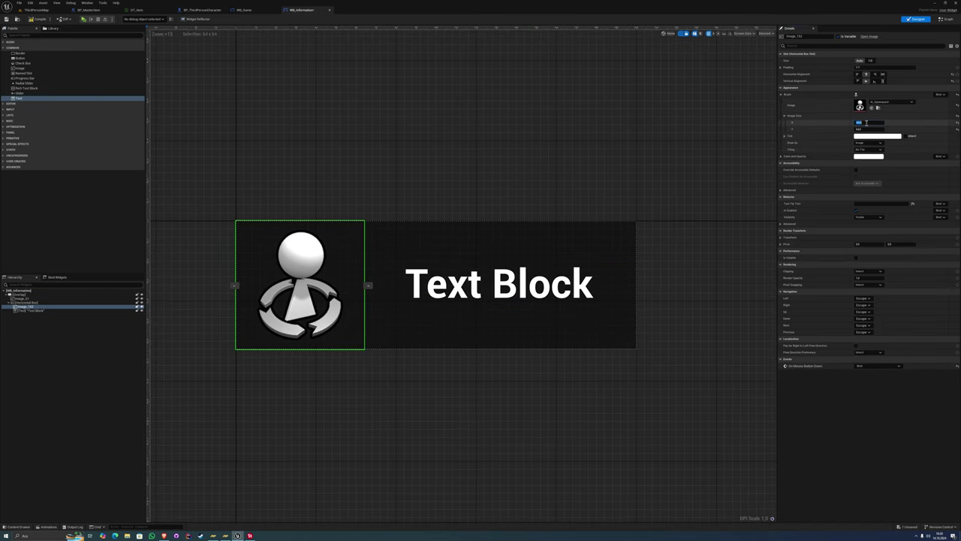
pyautogui.press('Tab')
pyautogui.write('32')
pyautogui.press('Return')
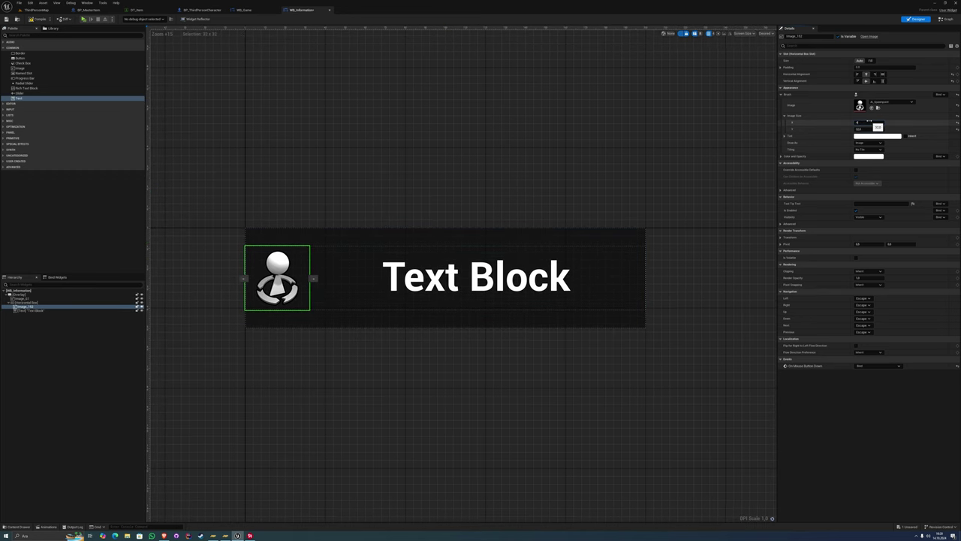
pyautogui.moveTo(869, 121); pyautogui.dragTo(871, 122)
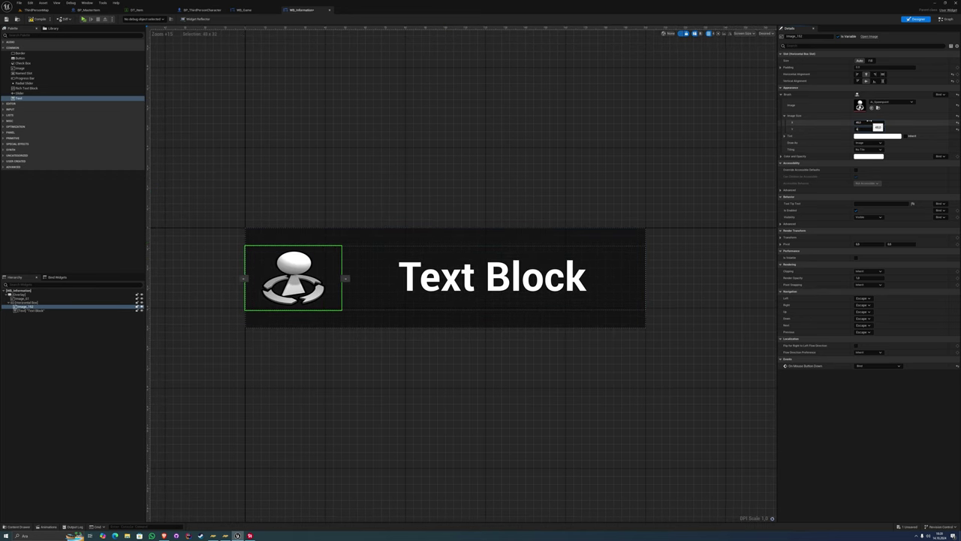
# Adjust the name's font size, make it read Apple, then open WB_Game
pyautogui.click(573, 299)
pyautogui.moveTo(880, 136); pyautogui.dragTo(881, 136)
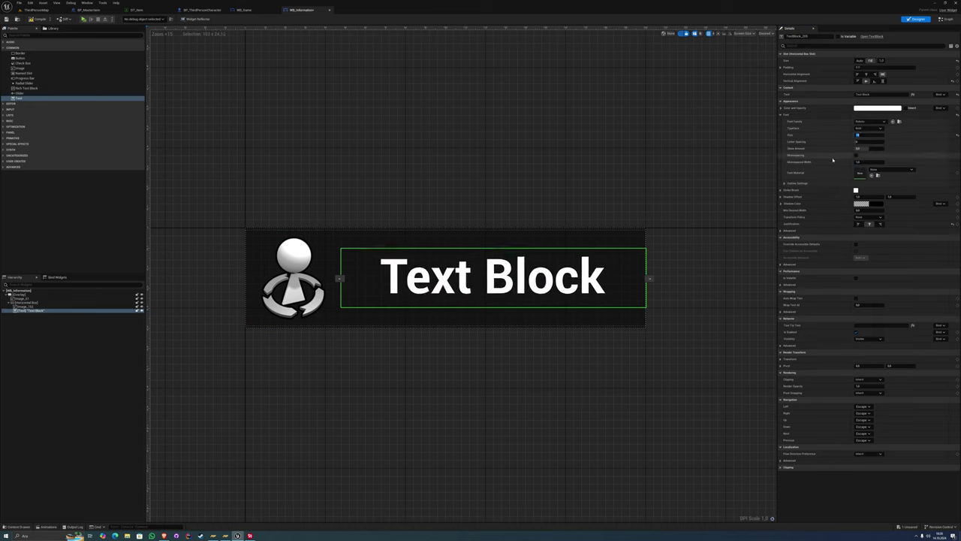
pyautogui.moveTo(881, 135); pyautogui.dragTo(848, 163)
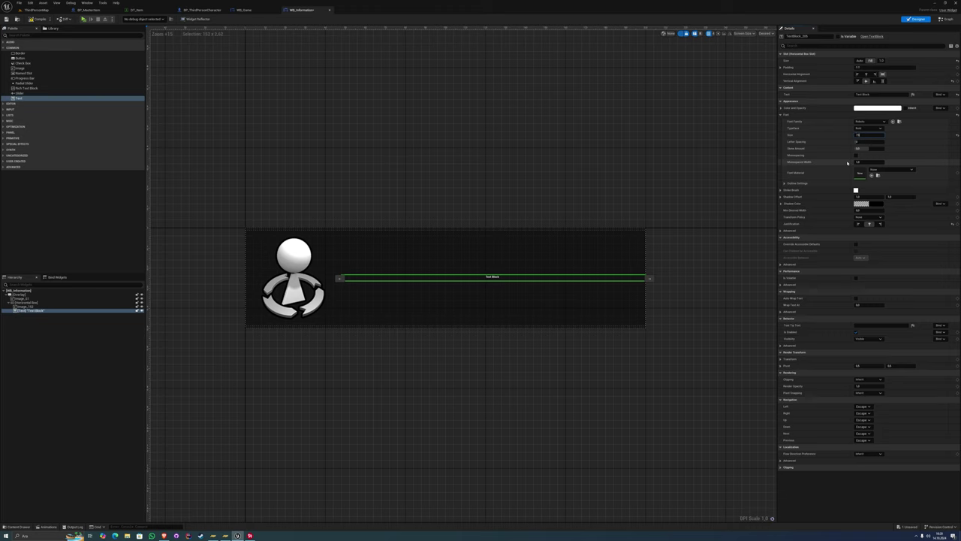
pyautogui.hotkey('ctrl', 'z')
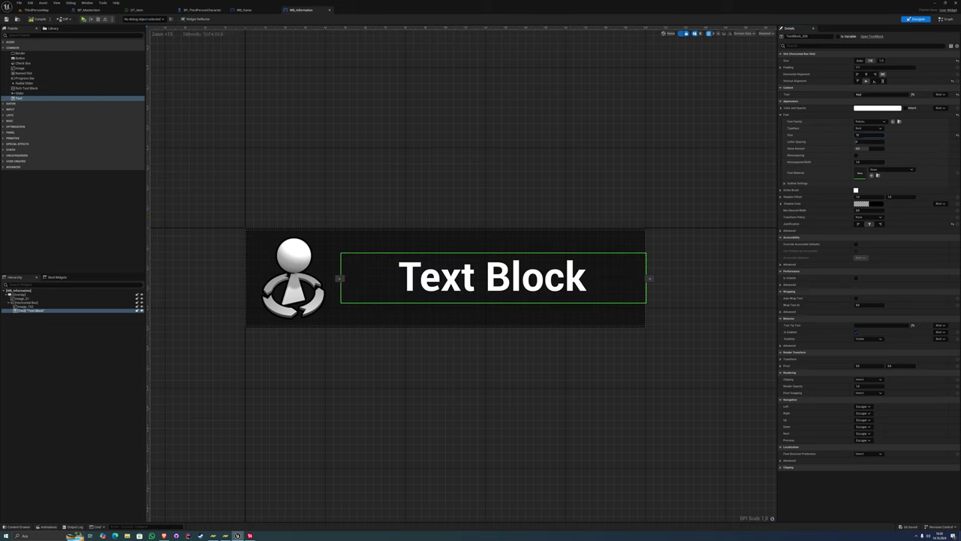
pyautogui.press('Return')
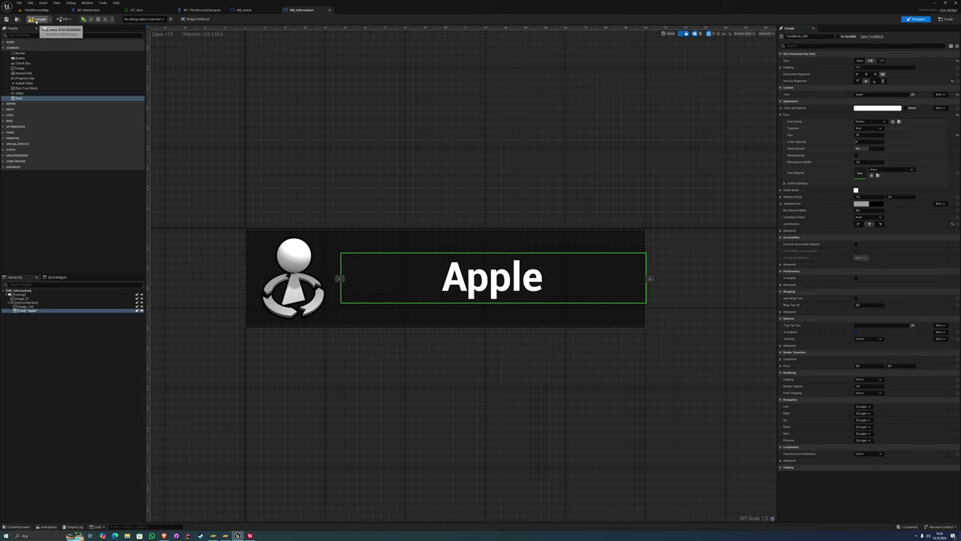
pyautogui.click(279, 259)
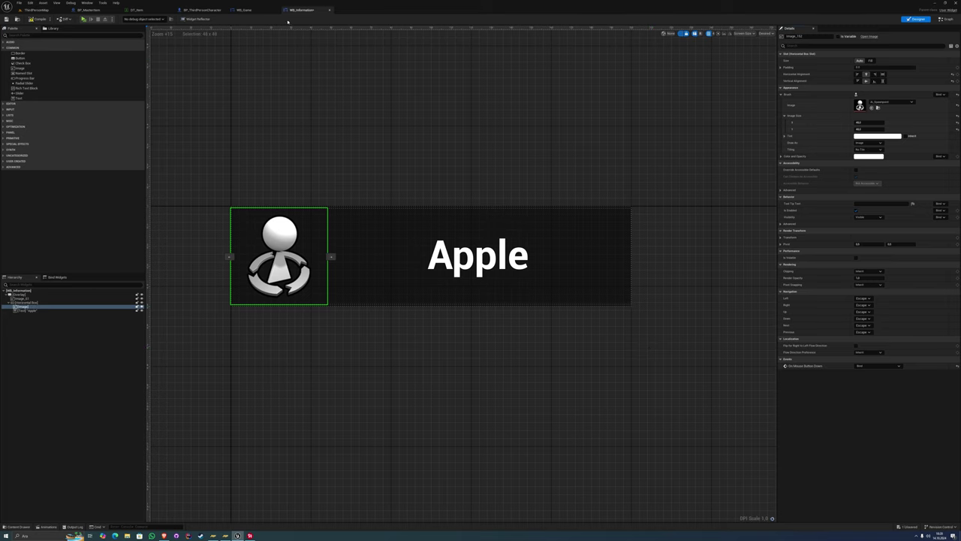
pyautogui.moveTo(175, 52); pyautogui.dragTo(192, 53, button='right')
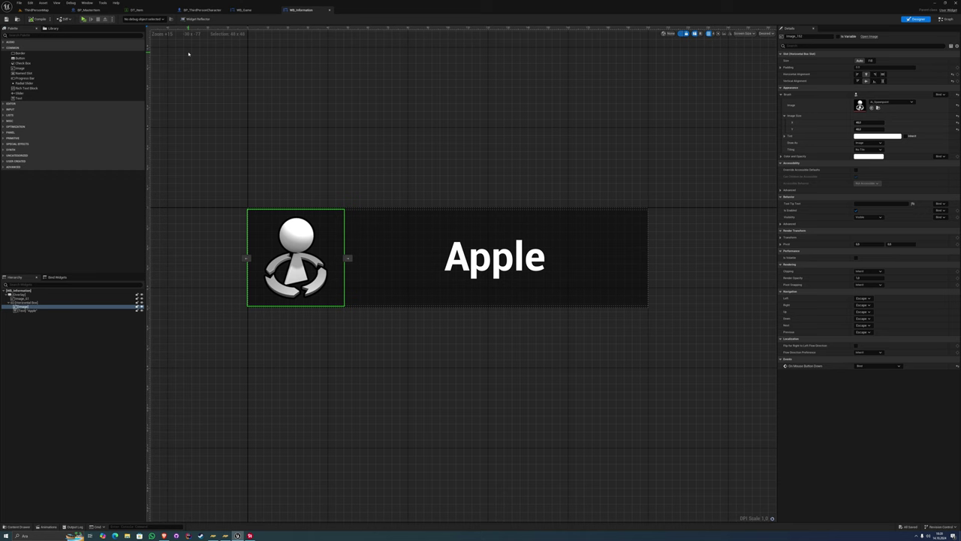
pyautogui.click(244, 10)
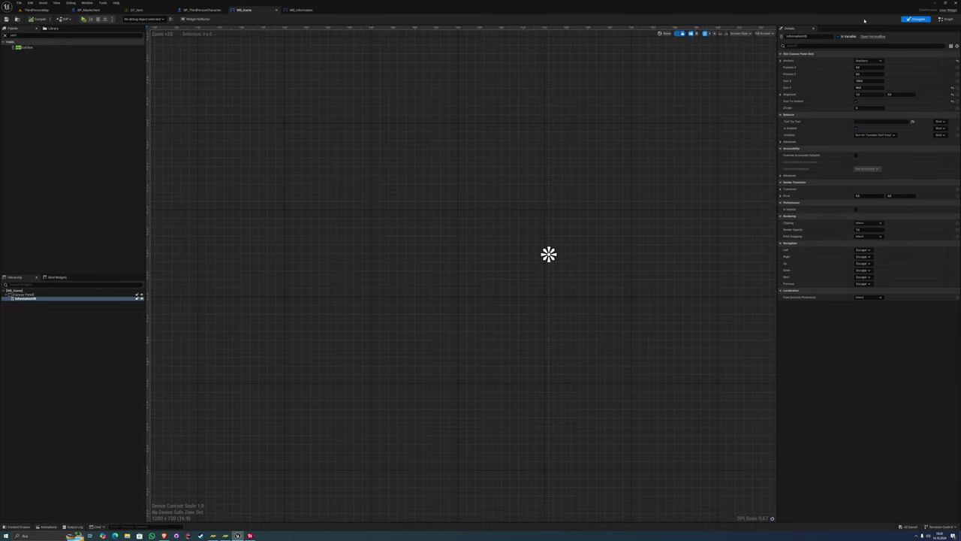
# In WB_Game's event graph, add a custom event named InformationEvent
pyautogui.click(946, 19)
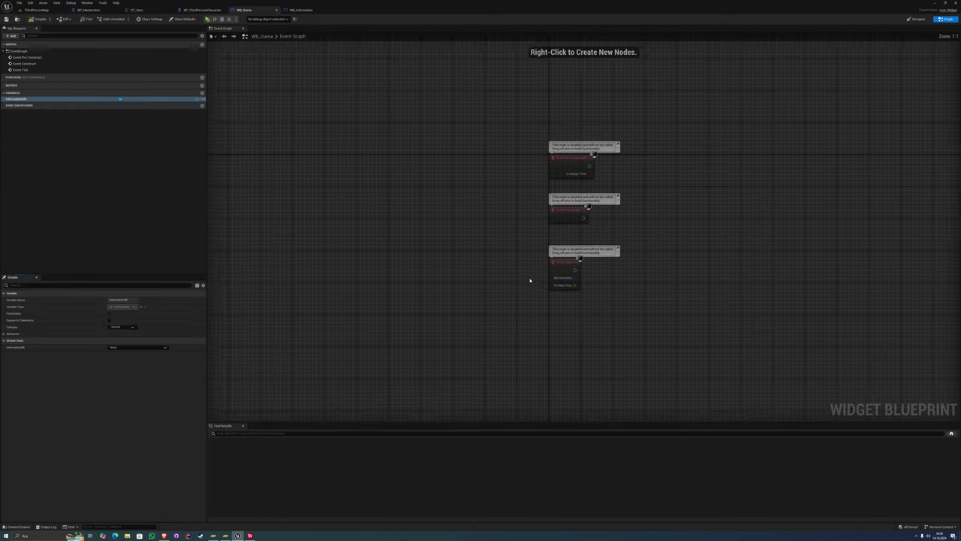
pyautogui.rightClick(369, 226)
pyautogui.write('custom')
pyautogui.press('Return')
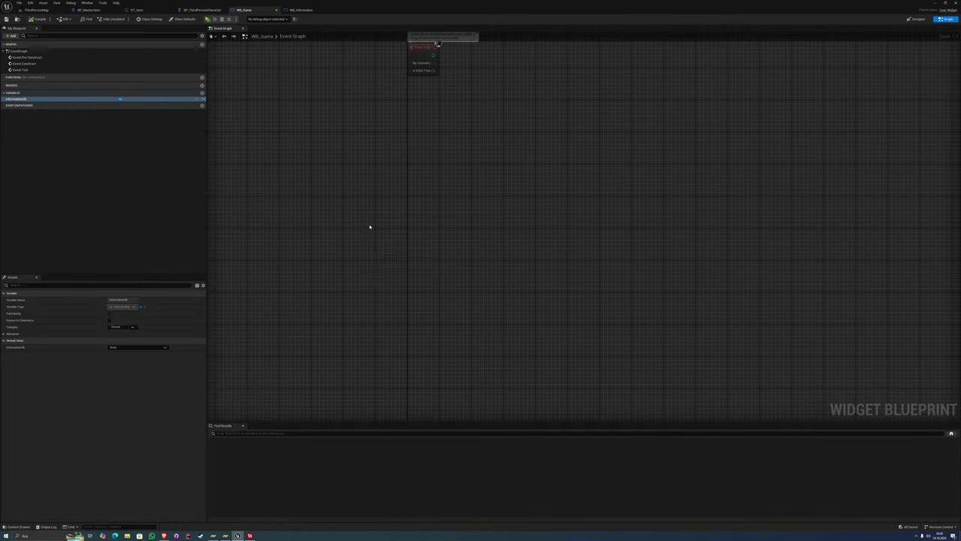
pyautogui.scroll(3, 453, 225)
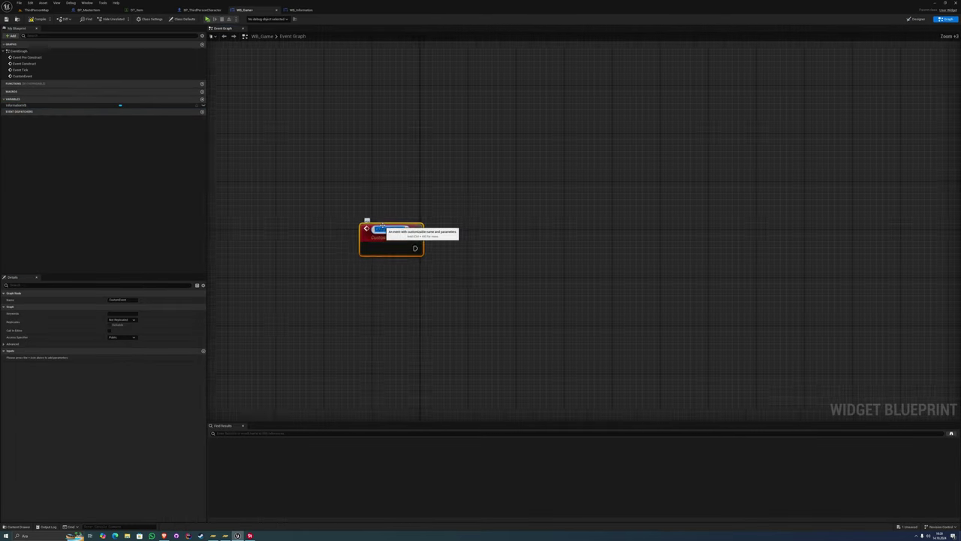
pyautogui.scroll(4, 402, 260)
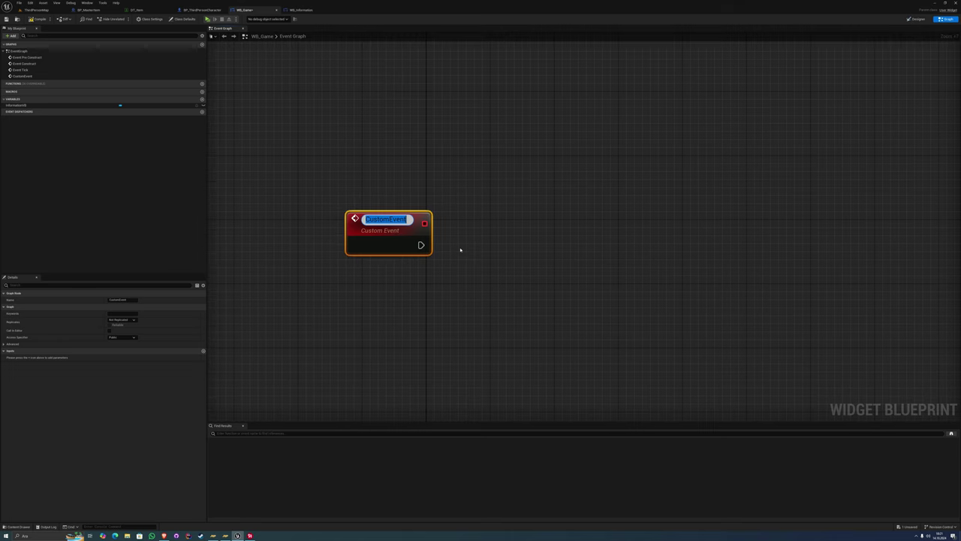
pyautogui.write('Information')
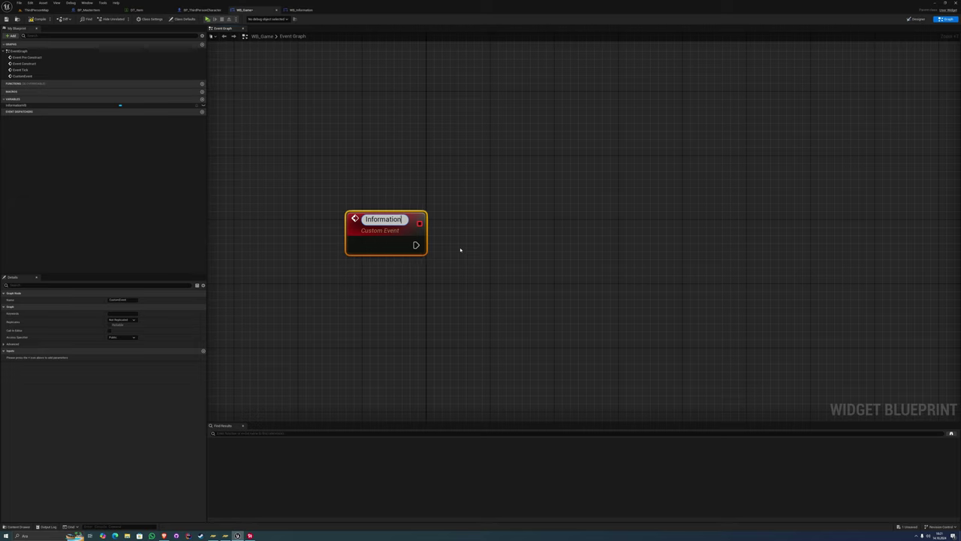
pyautogui.write('Event')
pyautogui.press('Return')
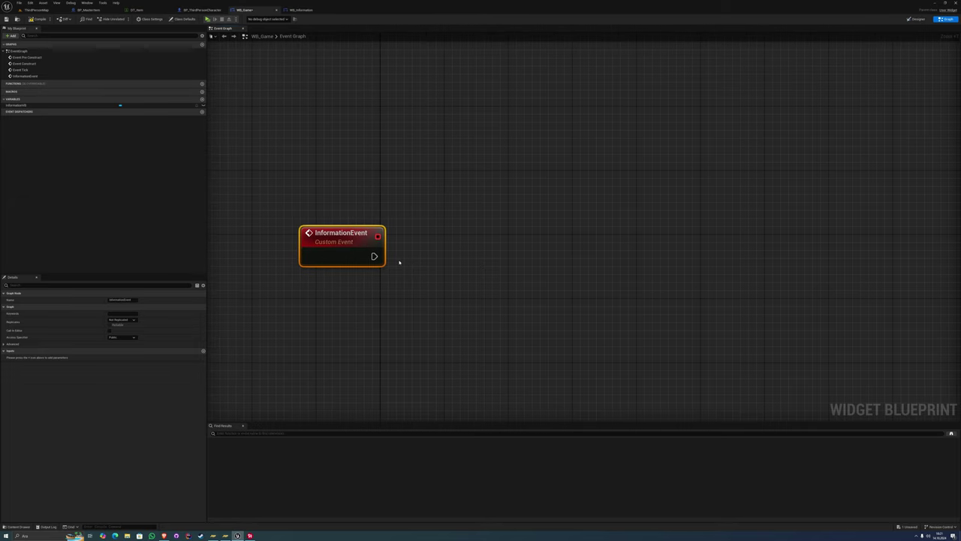
# Add a Create Widget node connected after InformationEvent
pyautogui.moveTo(461, 249); pyautogui.dragTo(377, 274, button='right')
pyautogui.moveTo(337, 266); pyautogui.dragTo(411, 257)
pyautogui.write('create widget')
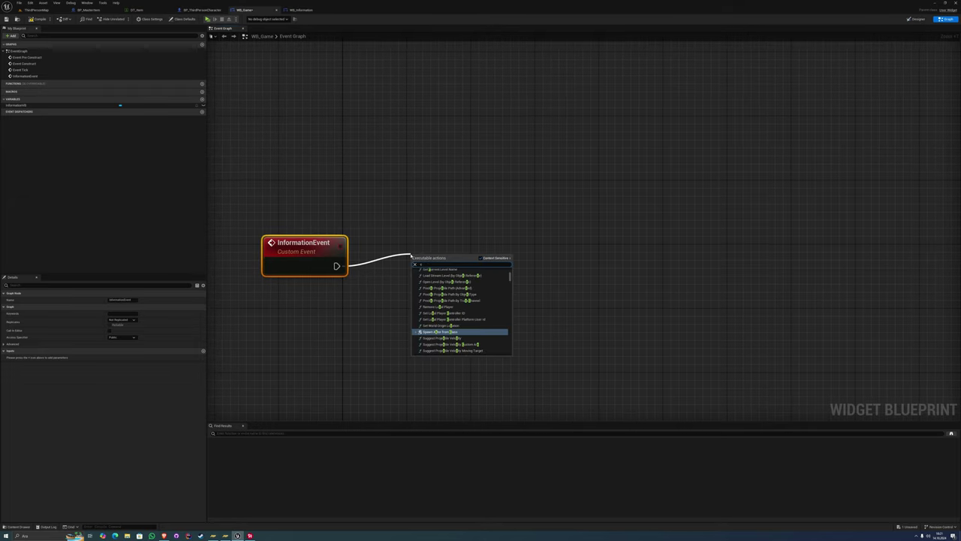
pyautogui.press('Return')
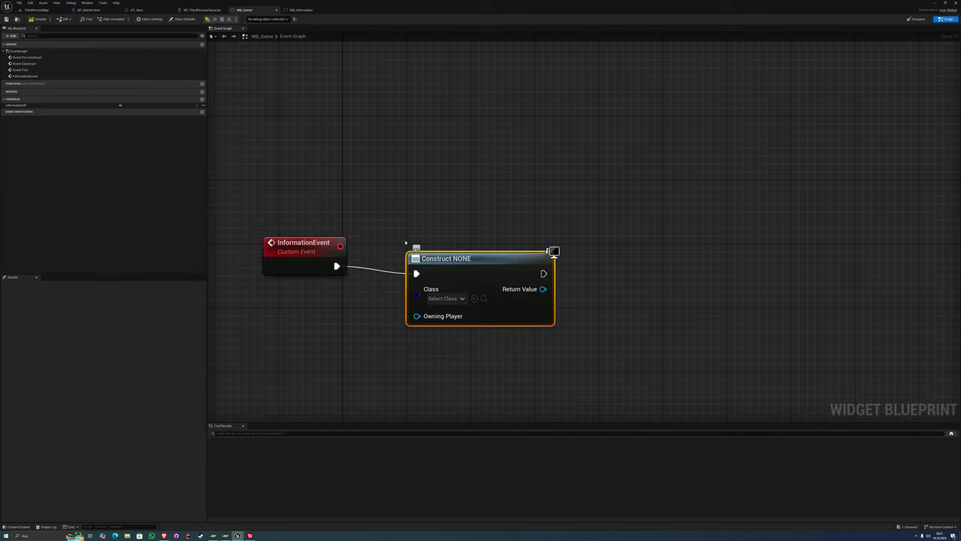
pyautogui.moveTo(413, 253); pyautogui.dragTo(373, 245)
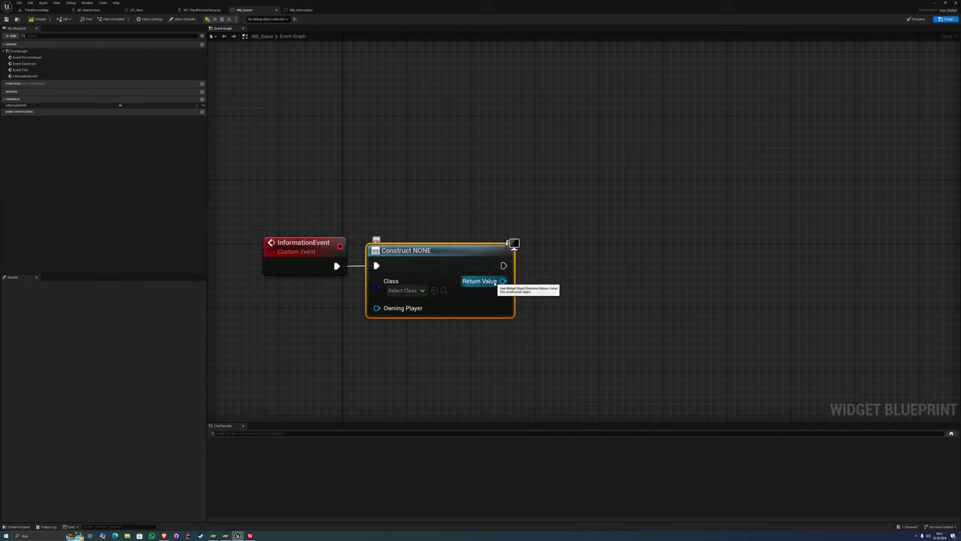
# Add the created widget to Information VB with an Add Child node
pyautogui.moveTo(10, 107)
pyautogui.mouseDown()
pyautogui.moveTo(405, 209)
pyautogui.moveTo(572, 226)
pyautogui.mouseUp()
pyautogui.write('add ch')
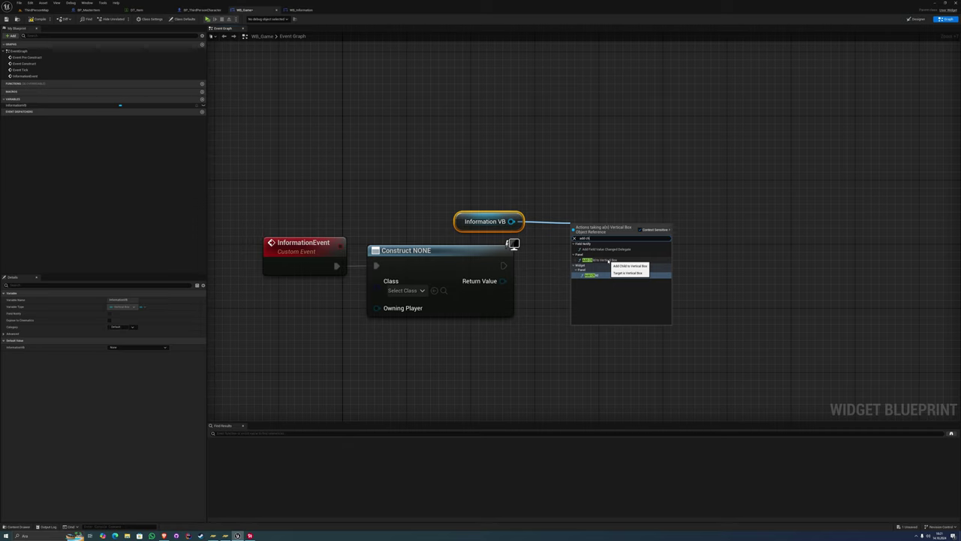
pyautogui.click(600, 260)
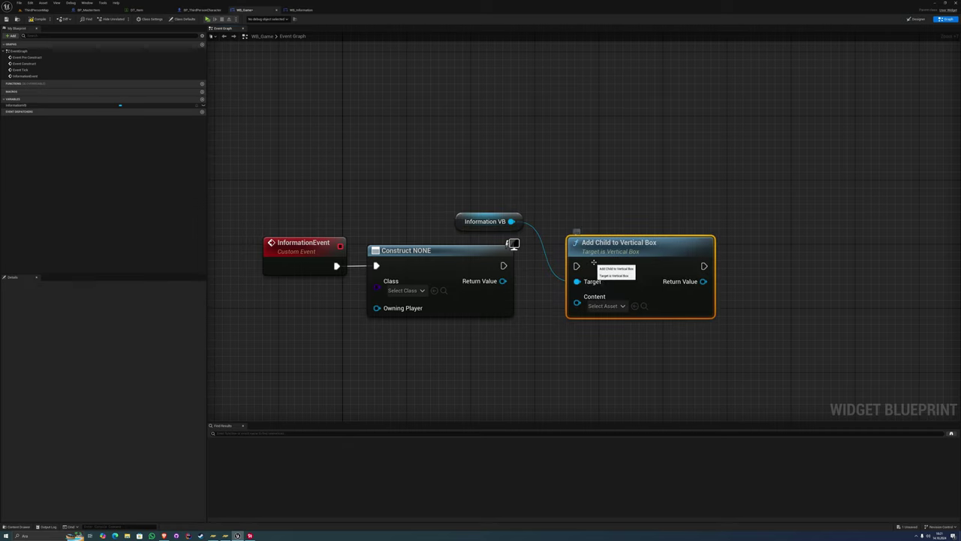
pyautogui.moveTo(577, 265)
pyautogui.mouseDown()
pyautogui.moveTo(503, 265)
pyautogui.moveTo(577, 297)
pyautogui.mouseUp()
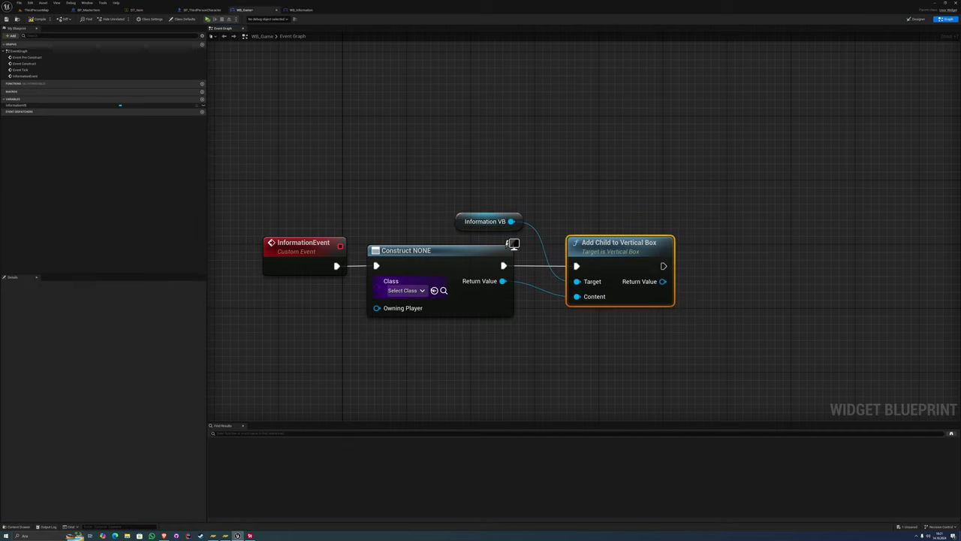
# Set the Create Widget class to WB_Information and open WB_Information's layout
pyautogui.moveTo(405, 289); pyautogui.dragTo(465, 284, button='right')
pyautogui.click(466, 285)
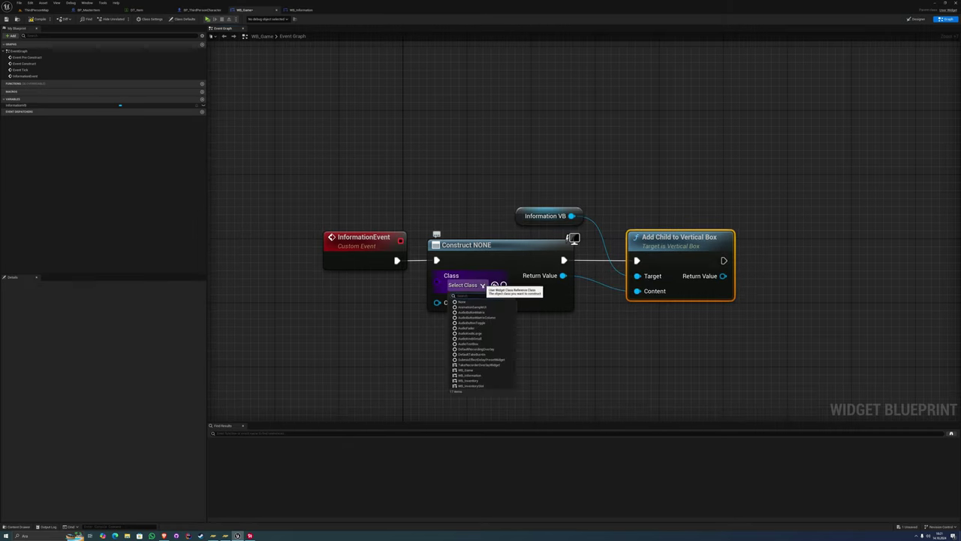
pyautogui.click(469, 375)
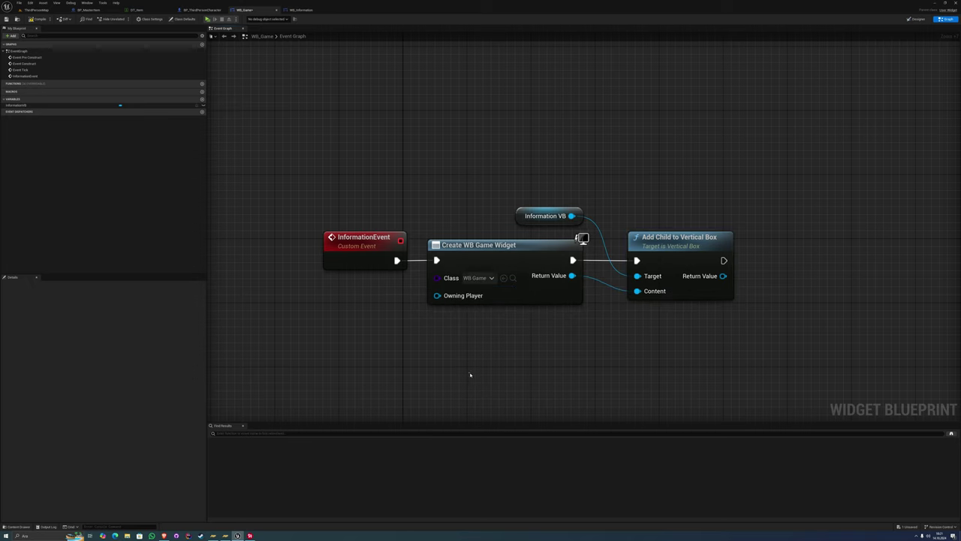
pyautogui.click(470, 285)
pyautogui.click(540, 364)
pyautogui.moveTo(456, 202); pyautogui.dragTo(343, 201, button='right')
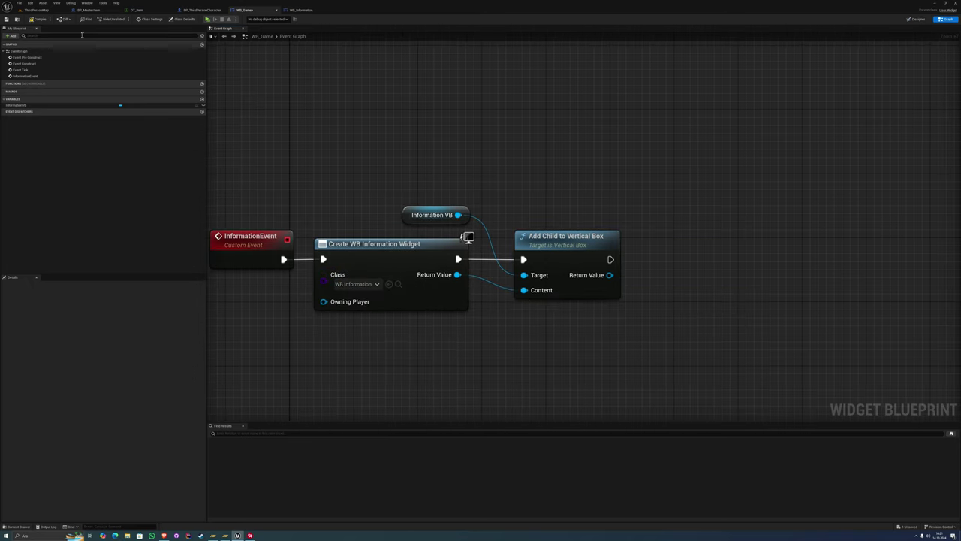
pyautogui.moveTo(321, 157); pyautogui.dragTo(376, 148, button='right')
pyautogui.click(300, 9)
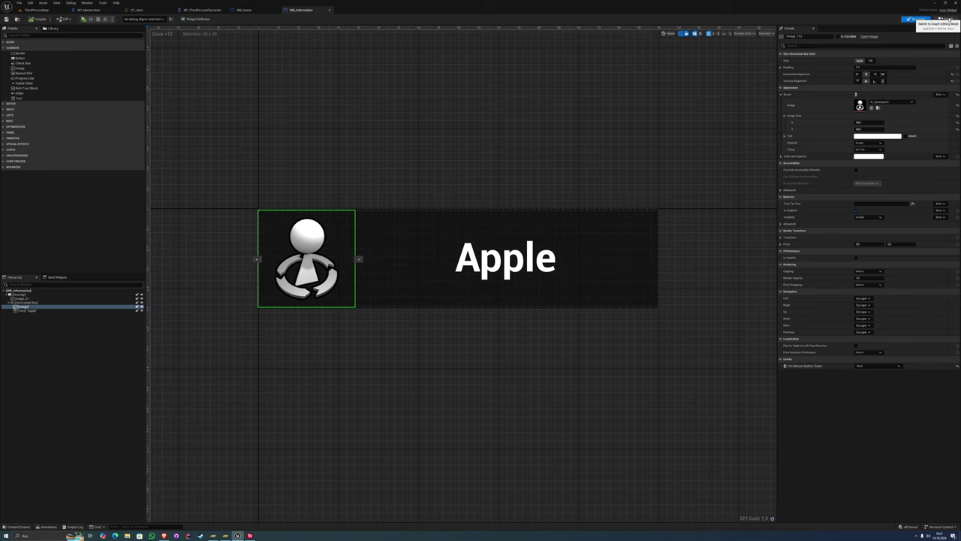
# In WB_Information's graph, add an ItemImg variable of type Texture 2D
pyautogui.click(948, 19)
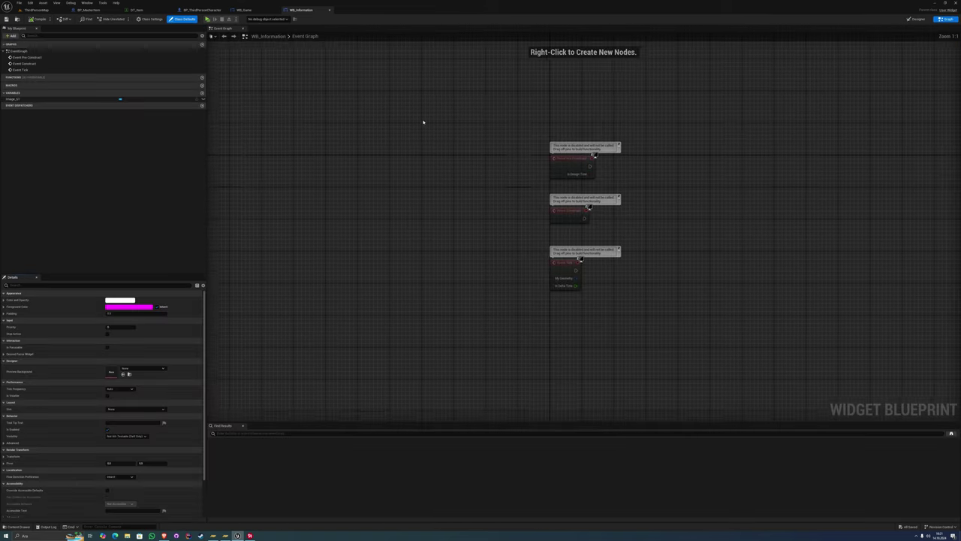
pyautogui.click(201, 93)
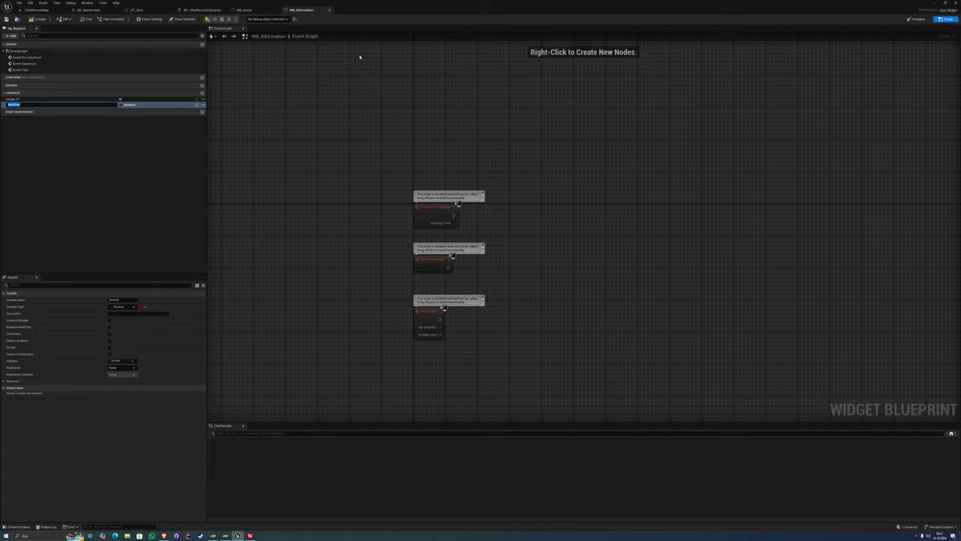
pyautogui.press('Return')
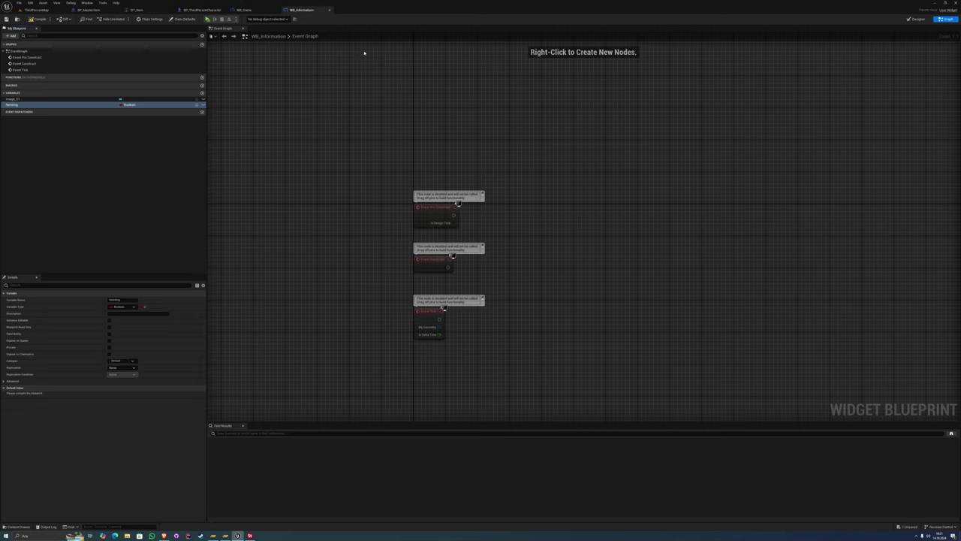
pyautogui.click(129, 307)
pyautogui.write('ul')
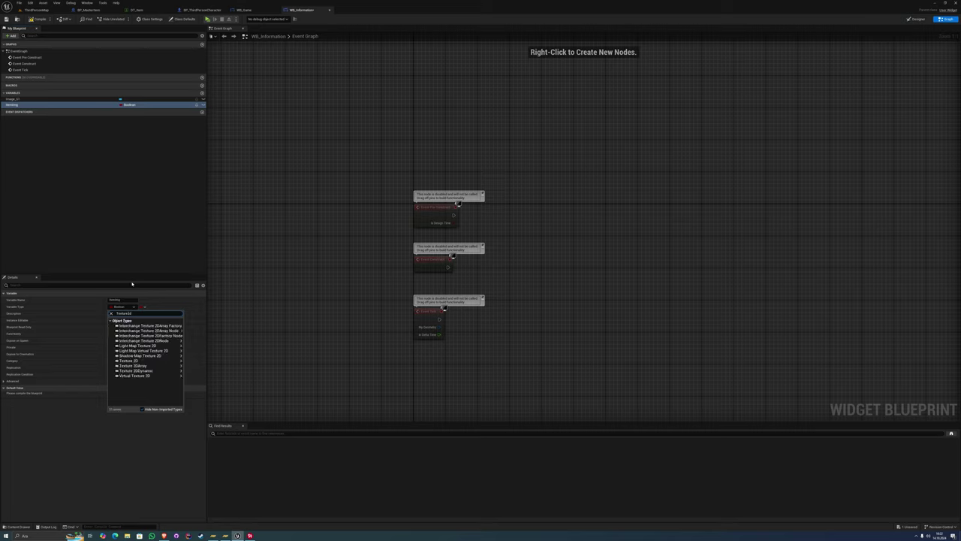
pyautogui.click(197, 362)
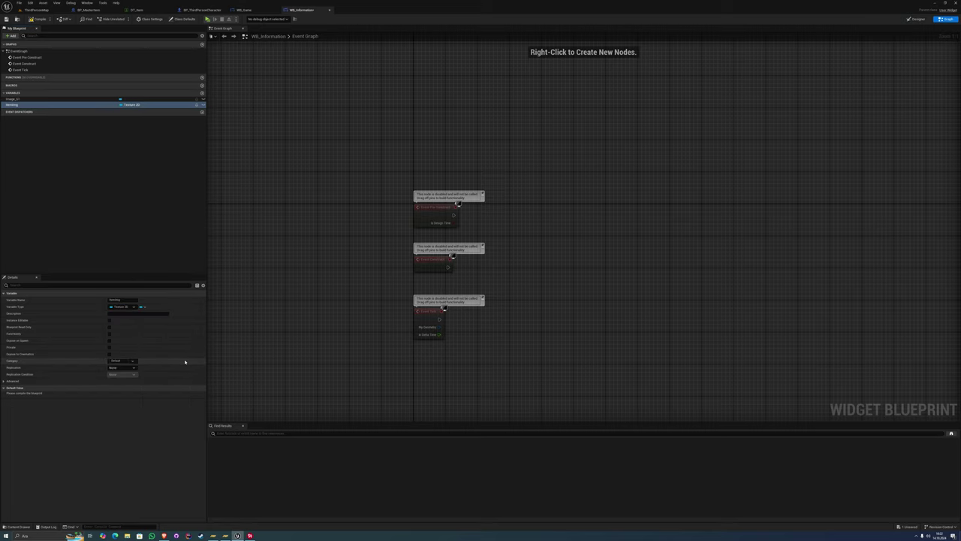
# Add an ItemName variable of type Text
pyautogui.click(201, 93)
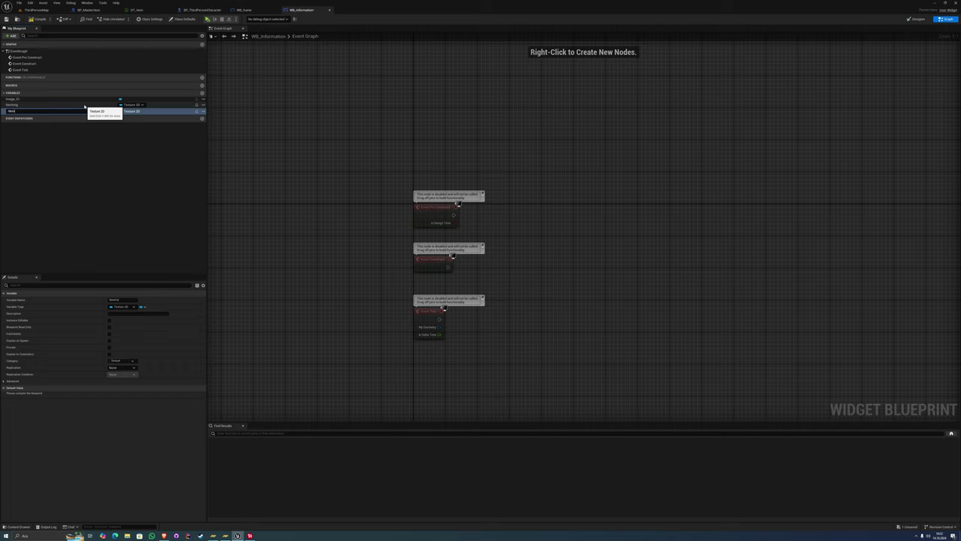
pyautogui.press('Return')
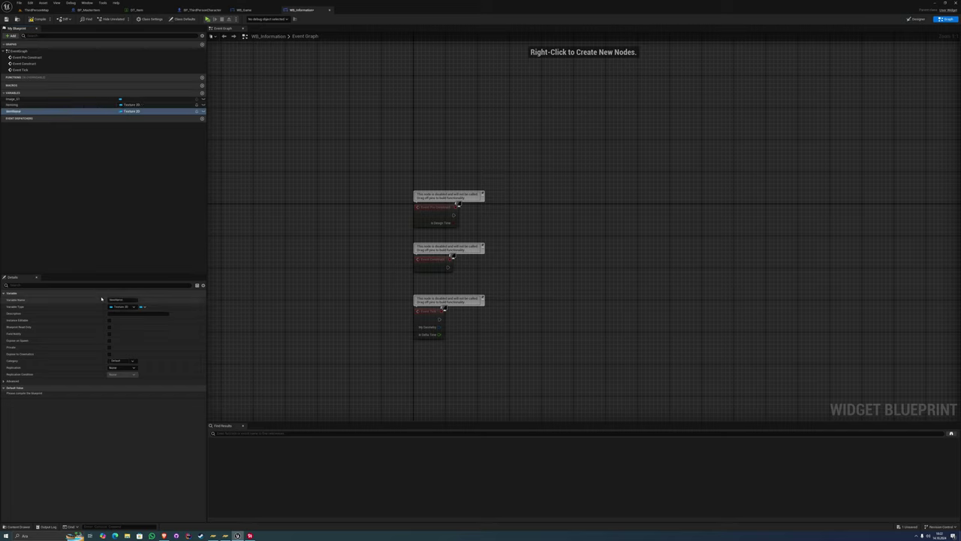
pyautogui.click(114, 307)
pyautogui.click(124, 359)
pyautogui.moveTo(349, 306); pyautogui.dragTo(291, 319, button='right')
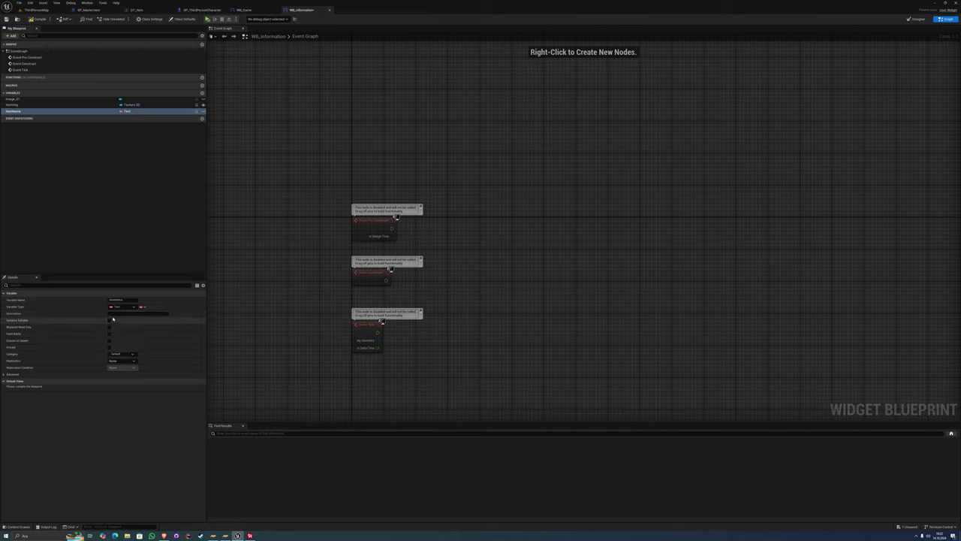
# Make both variables Instance Editable and Expose on Spawn, compile, and return to WB_Game
pyautogui.click(45, 104)
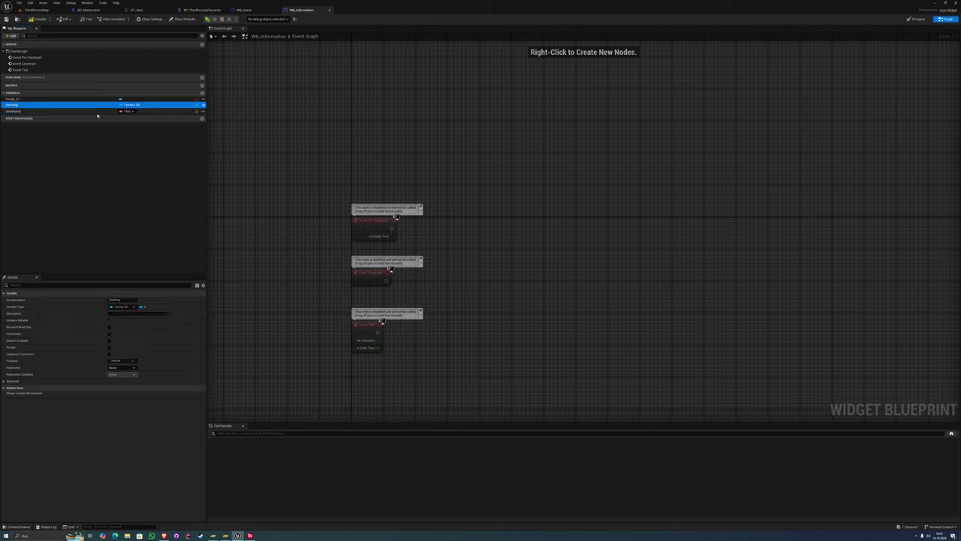
pyautogui.click(45, 111)
pyautogui.click(109, 320)
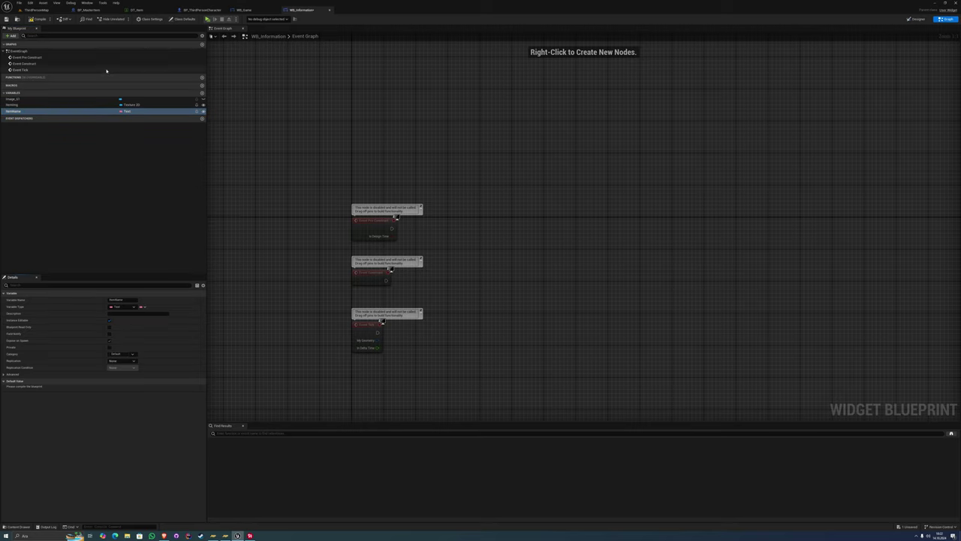
pyautogui.click(91, 104)
pyautogui.click(109, 341)
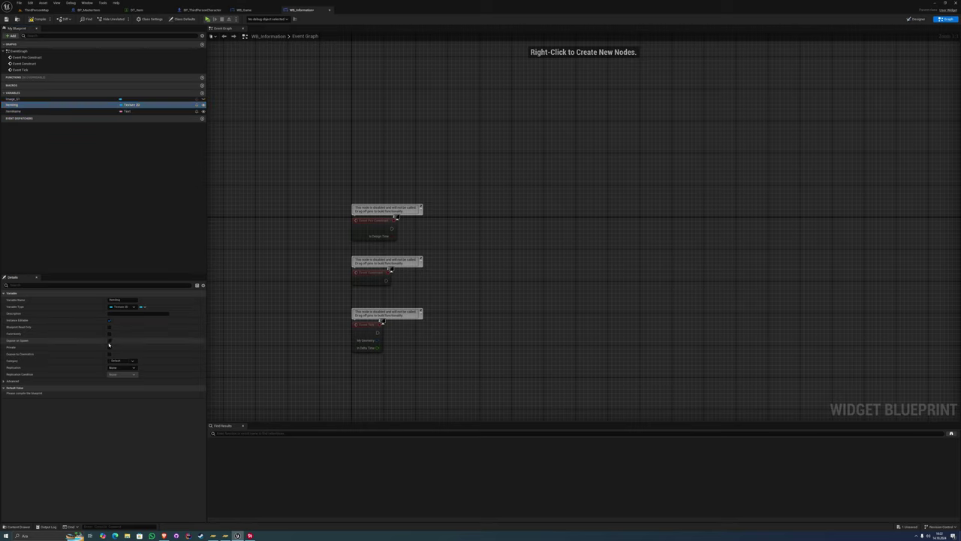
pyautogui.click(38, 18)
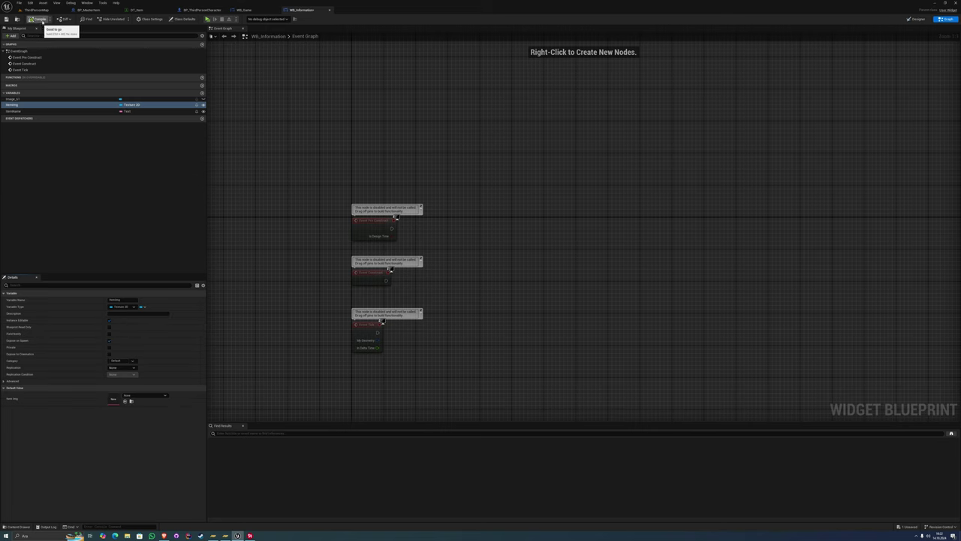
pyautogui.click(244, 10)
# Refresh the Create WB Information Widget node to show Item Img and Item Name pins
pyautogui.rightClick(453, 245)
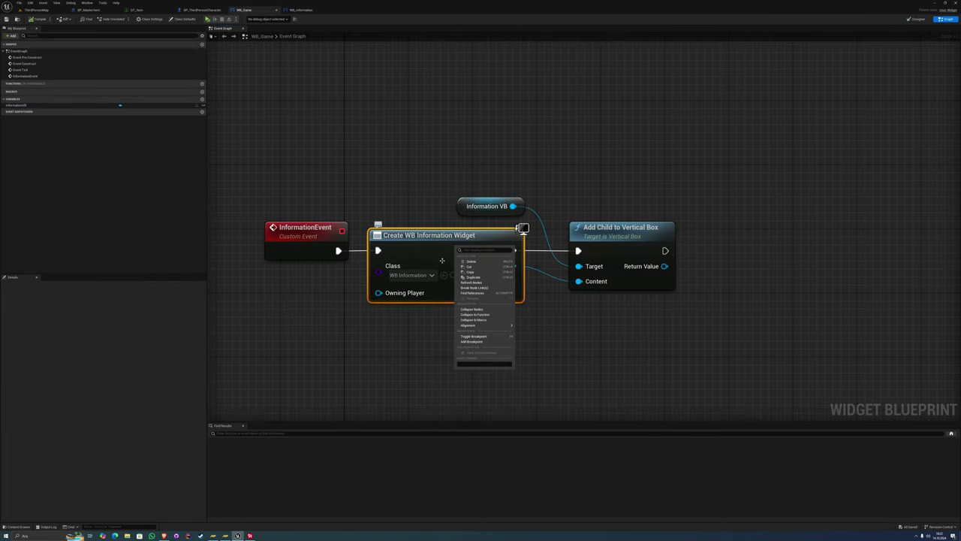
pyautogui.click(481, 284)
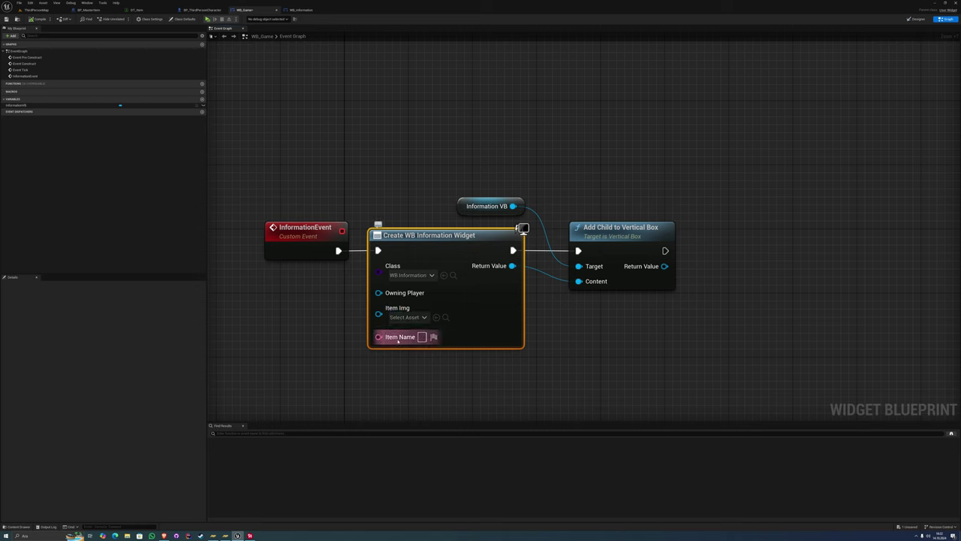
pyautogui.moveTo(361, 236); pyautogui.dragTo(428, 217, button='right')
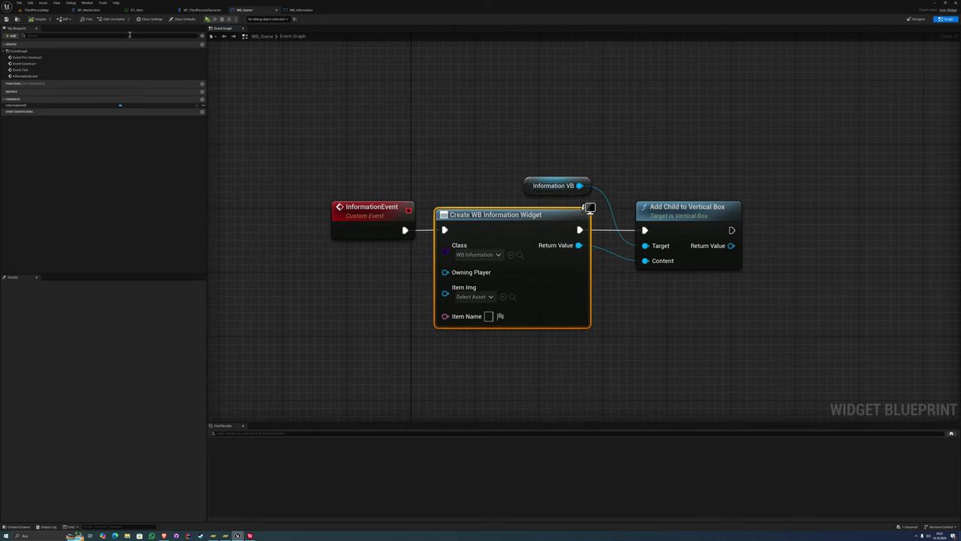
# Check the icon in WB_Information's Designer, then go back to its event graph
pyautogui.click(299, 9)
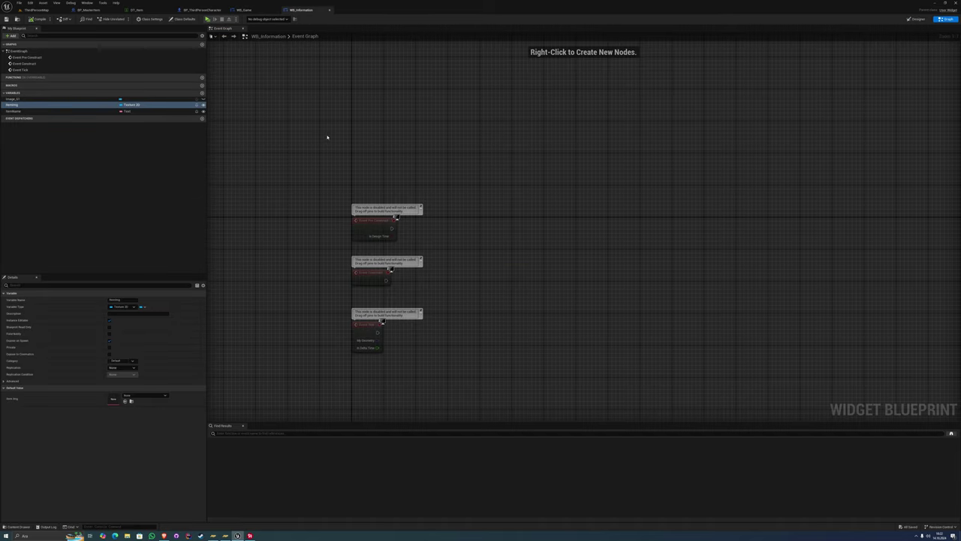
pyautogui.click(917, 18)
pyautogui.scroll(4, 407, 294)
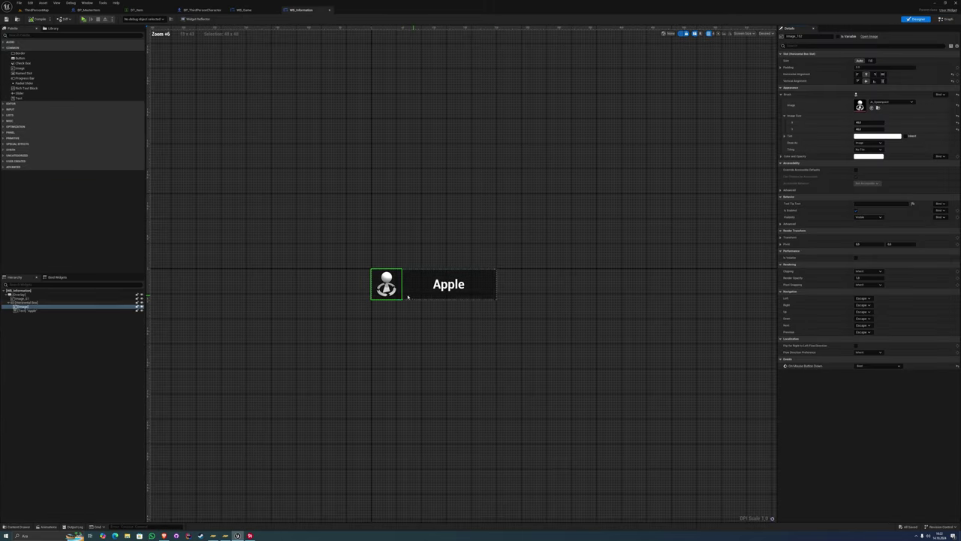
pyautogui.scroll(2, 420, 284)
pyautogui.click(427, 279)
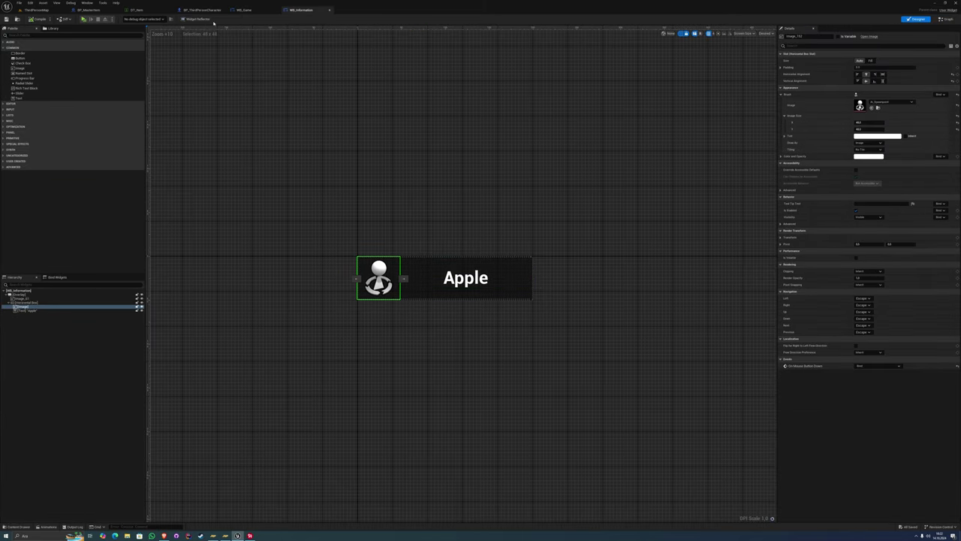
pyautogui.click(940, 20)
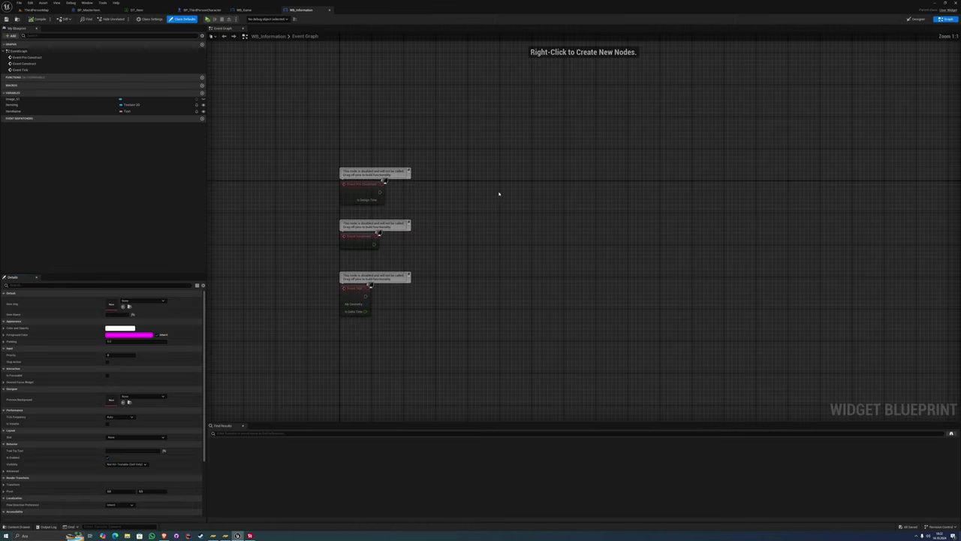
pyautogui.click(364, 240)
# Delete the unused Event Tick and Event Pre Construct nodes from WB_Information's graph
pyautogui.click(307, 332)
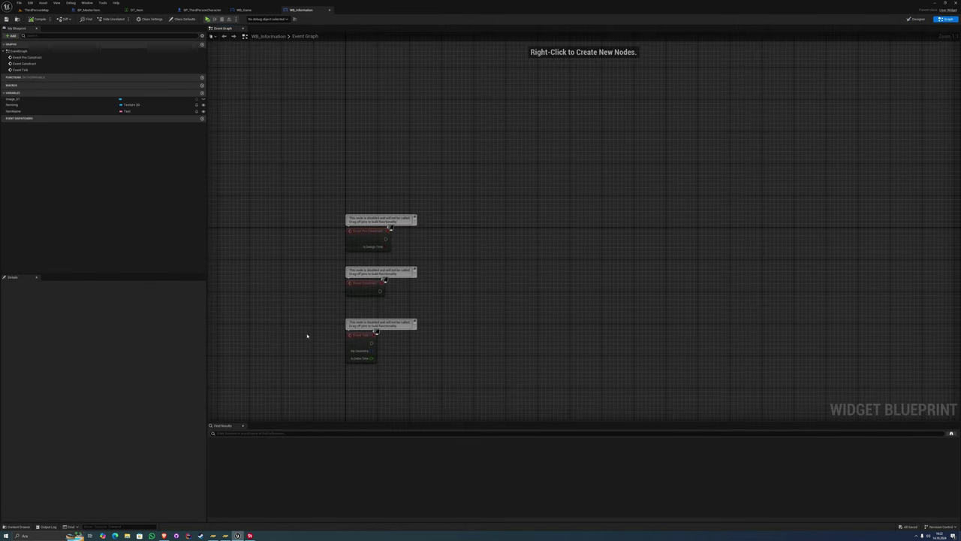
pyautogui.click(354, 335)
pyautogui.press('Delete')
pyautogui.click(389, 242)
pyautogui.press('Delete')
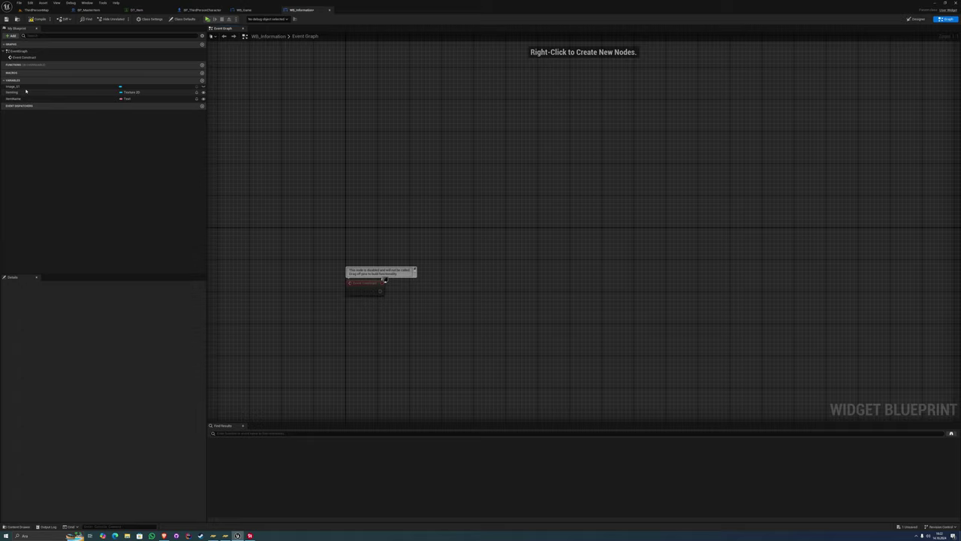
pyautogui.keyDown('ctrl'); pyautogui.moveTo(13, 86); pyautogui.dragTo(339, 319); pyautogui.keyUp('ctrl')
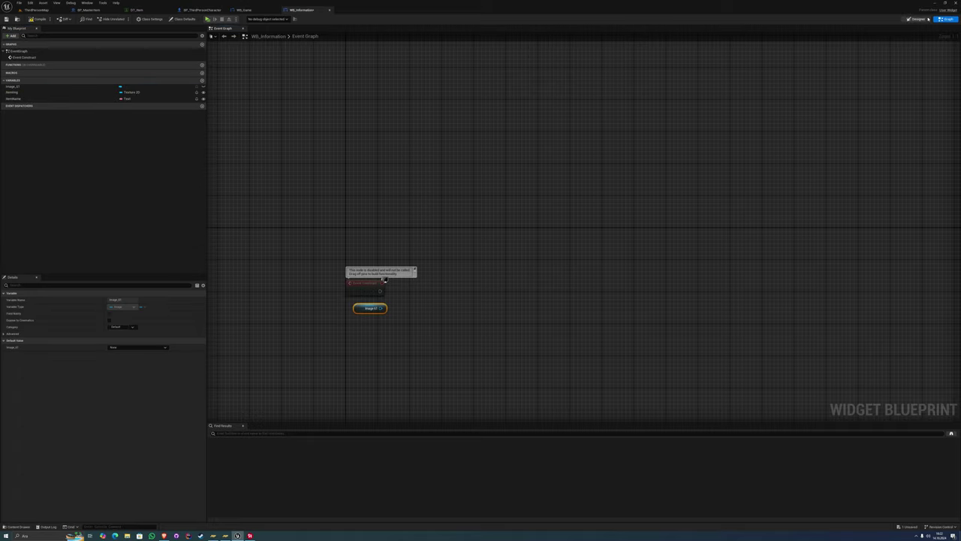
pyautogui.press('Delete')
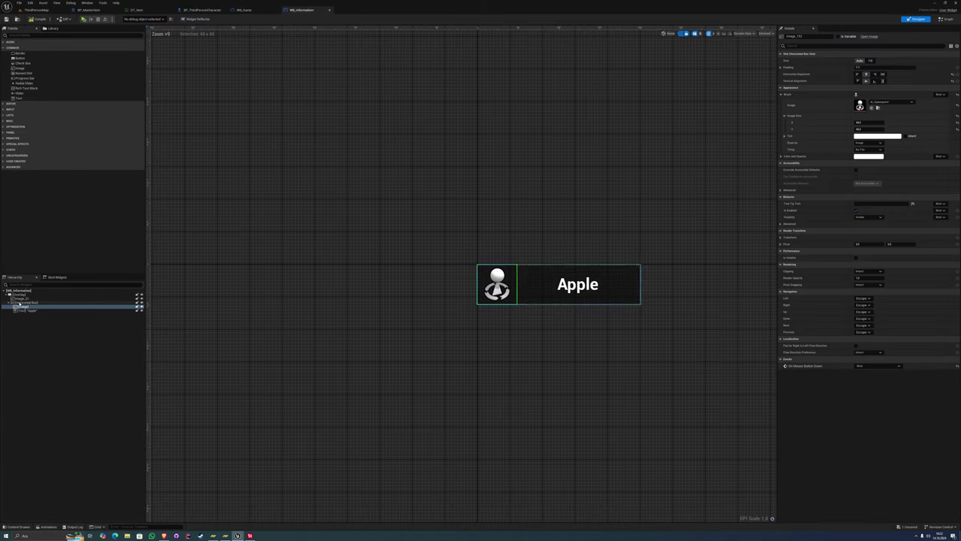
# Rename the icon image widget Img_Item and check Is Variable
pyautogui.click(21, 298)
pyautogui.click(803, 36)
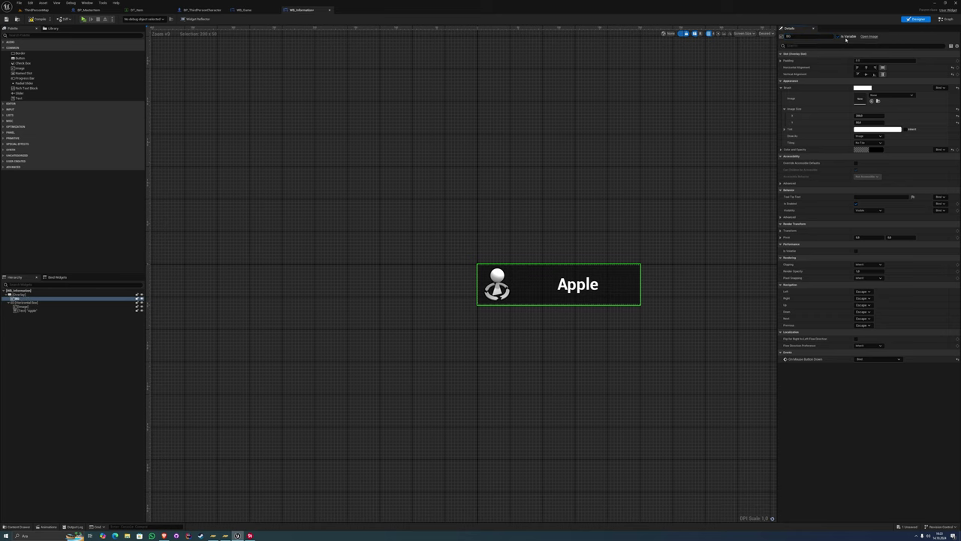
pyautogui.click(23, 307)
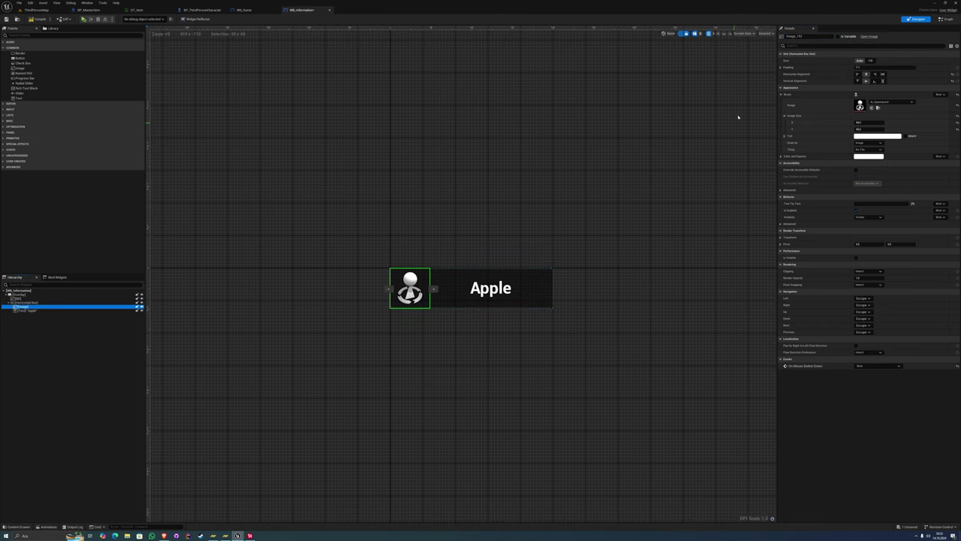
pyautogui.click(839, 37)
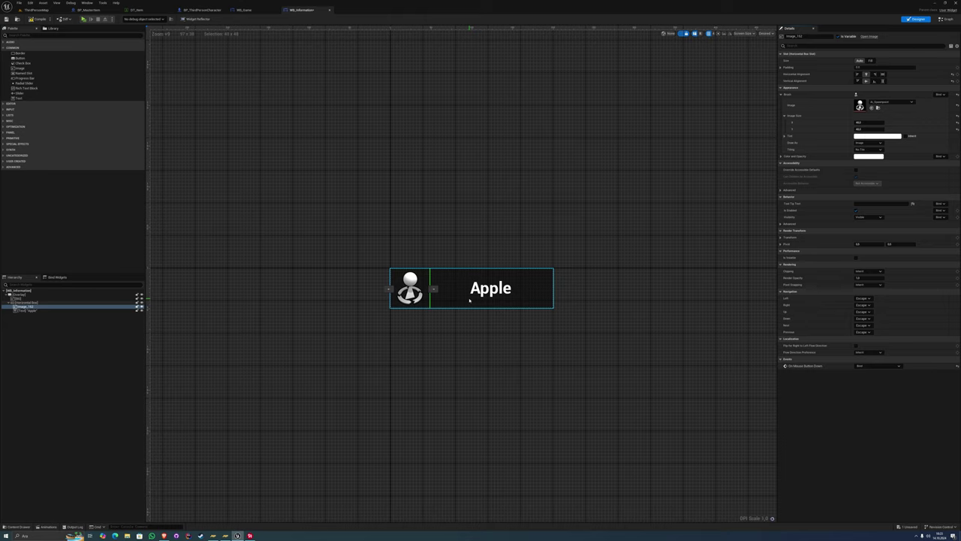
pyautogui.click(469, 296)
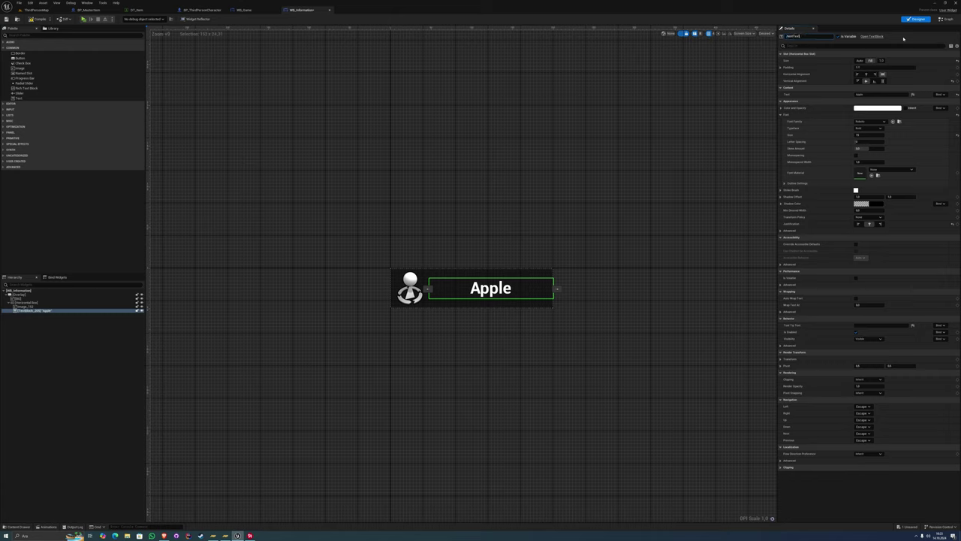
pyautogui.moveTo(517, 268); pyautogui.dragTo(512, 233, button='right')
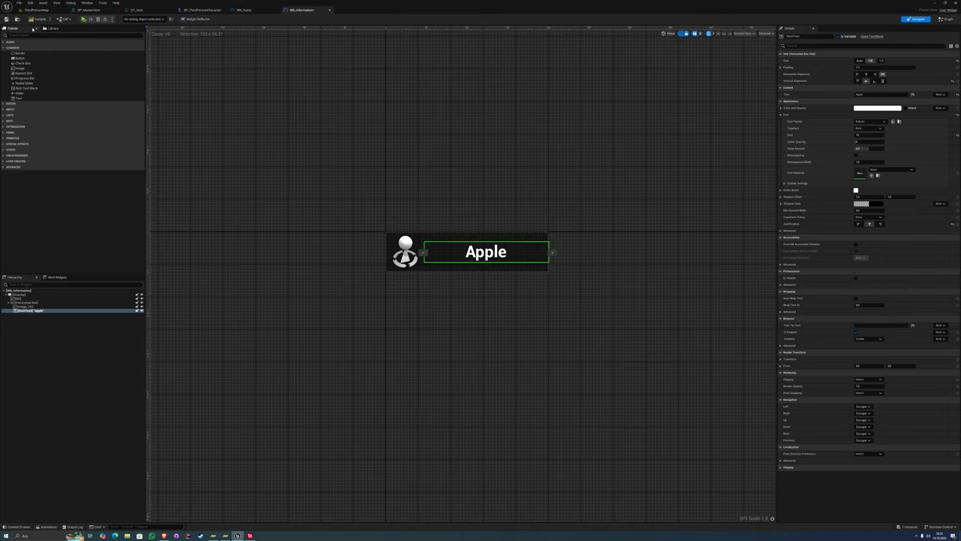
pyautogui.scroll(5, 352, 247)
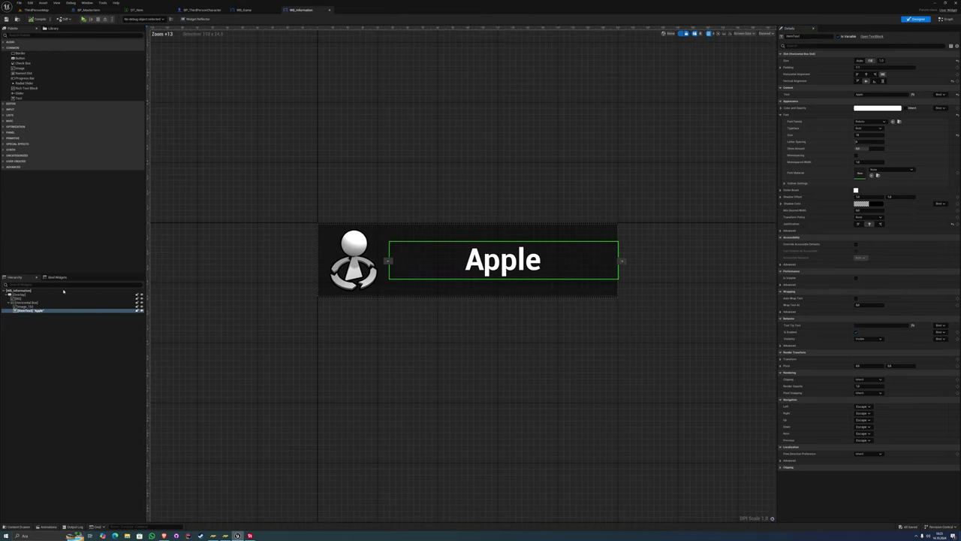
# Confirm the icon image appears as a variable in the event graph, comparing against the Designer
pyautogui.click(942, 20)
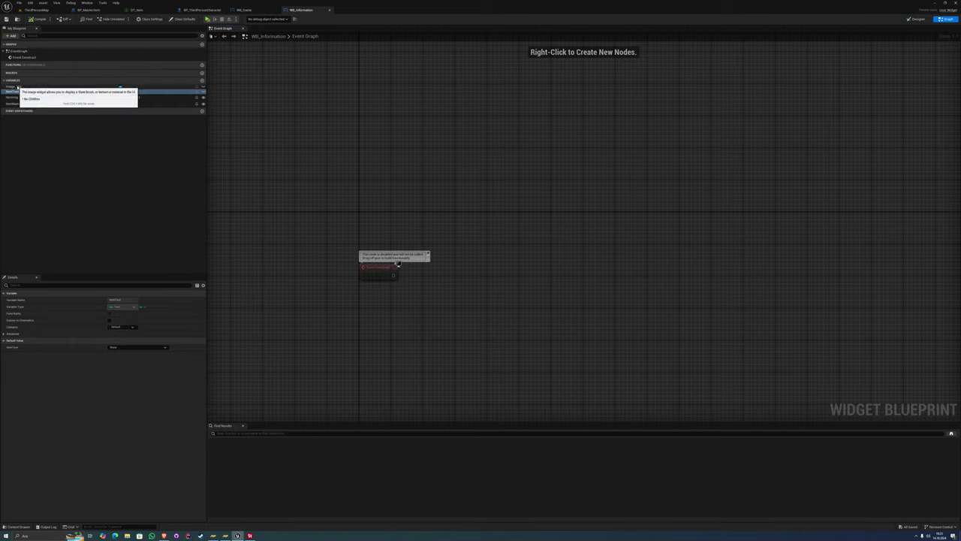
pyautogui.keyDown('ctrl'); pyautogui.moveTo(23, 86); pyautogui.dragTo(380, 232); pyautogui.keyUp('ctrl')
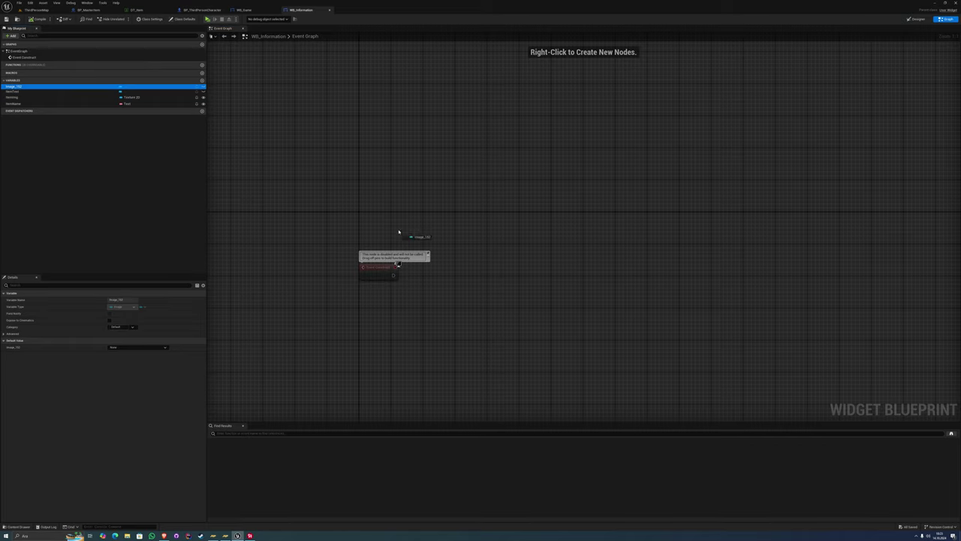
pyautogui.hotkey('ctrl', 'z')
pyautogui.click(21, 97)
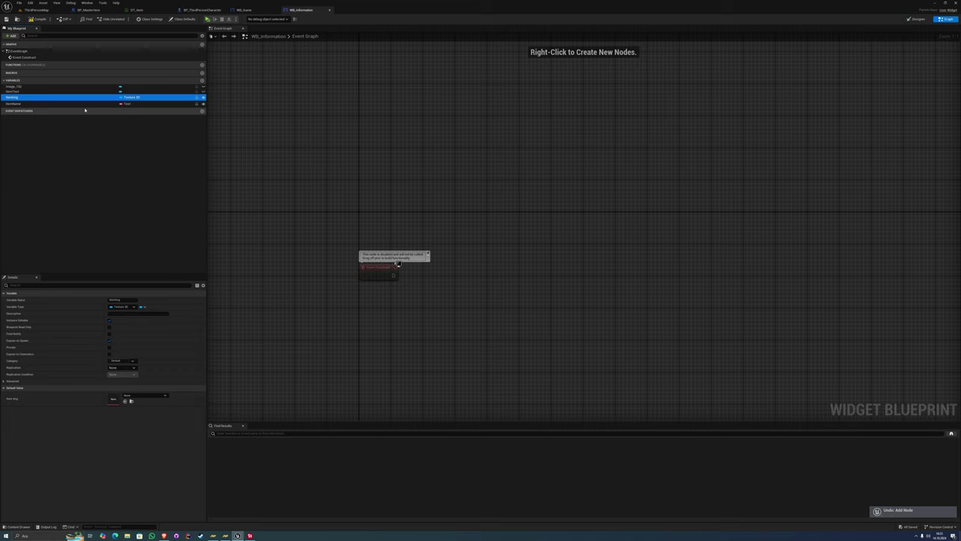
pyautogui.click(918, 19)
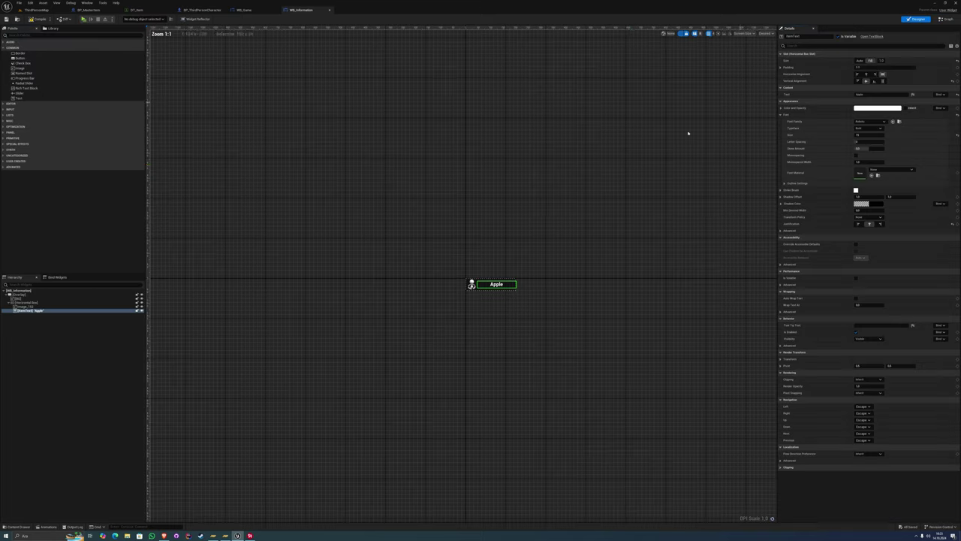
pyautogui.click(472, 285)
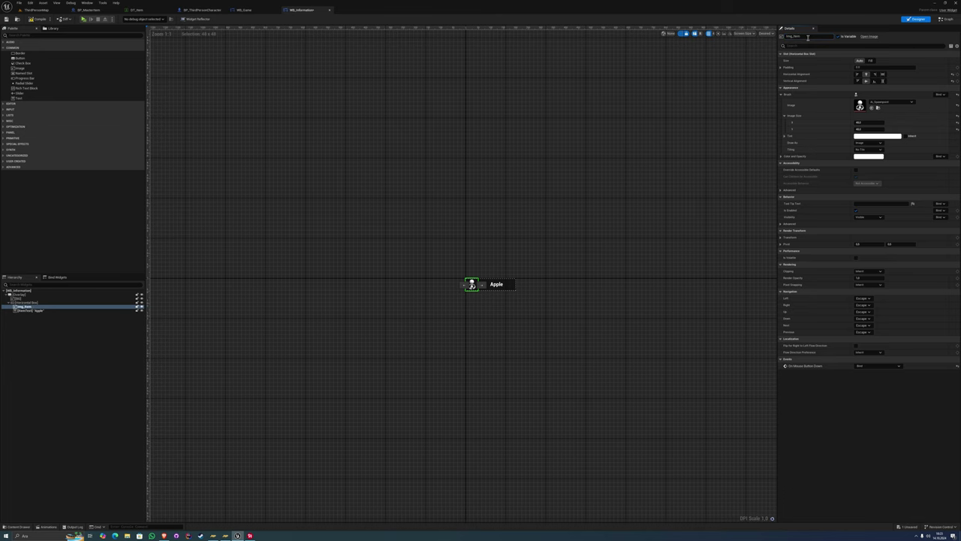
pyautogui.click(948, 19)
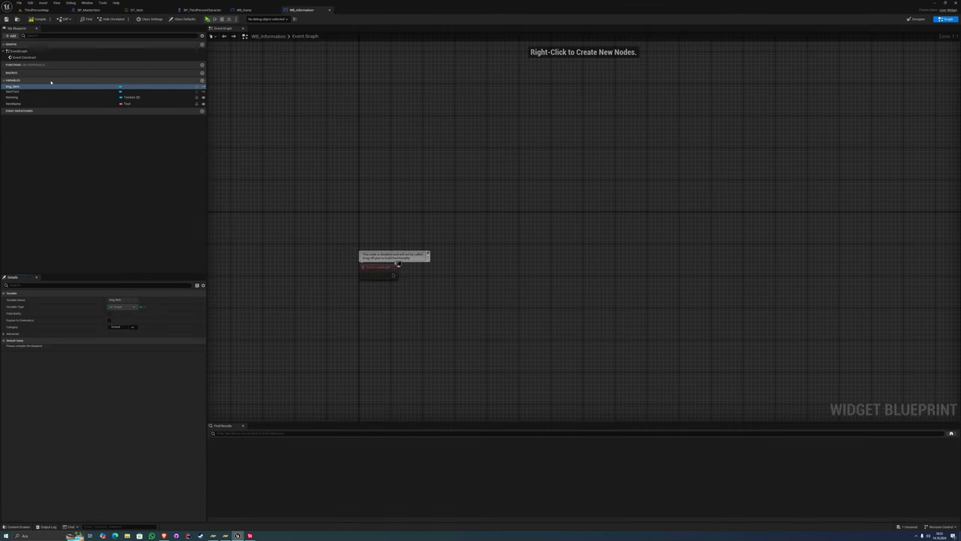
# Add Img_Item and Item Text getters and a Set Brush from Texture node after Event Construct
pyautogui.keyDown('ctrl'); pyautogui.moveTo(43, 90); pyautogui.dragTo(370, 220); pyautogui.keyUp('ctrl')
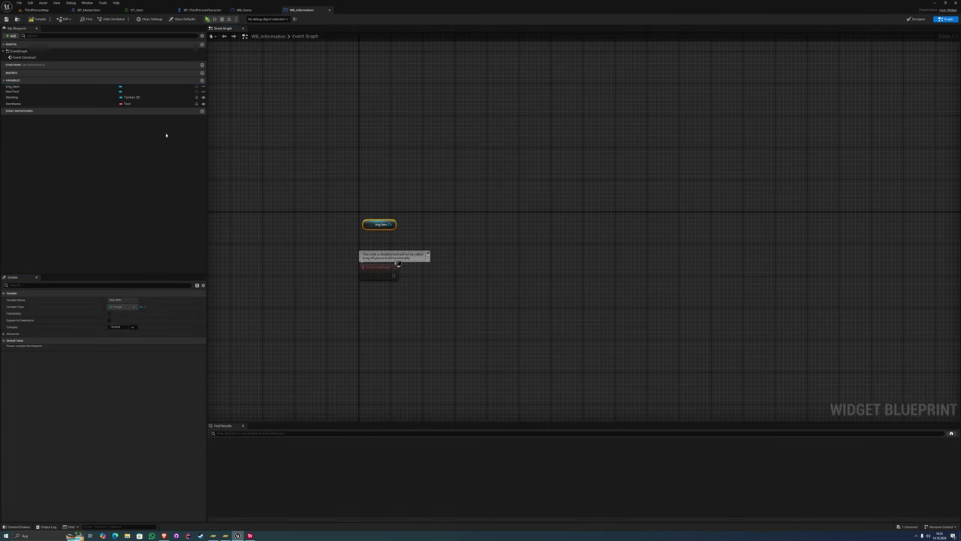
pyautogui.moveTo(30, 91)
pyautogui.keyDown('ctrl'); pyautogui.mouseDown()
pyautogui.moveTo(381, 197)
pyautogui.moveTo(443, 252)
pyautogui.mouseUp(); pyautogui.keyUp('ctrl')
pyautogui.click(379, 224)
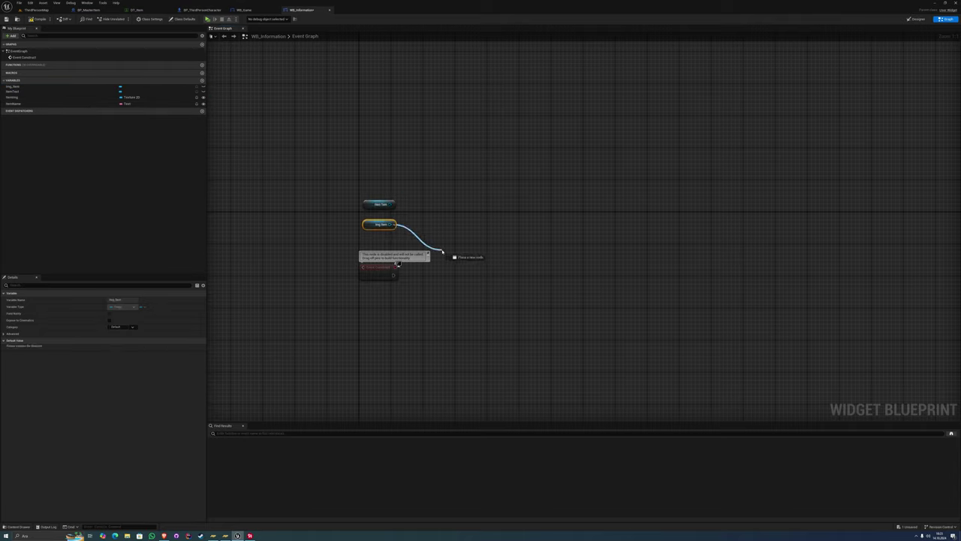
pyautogui.write('set text')
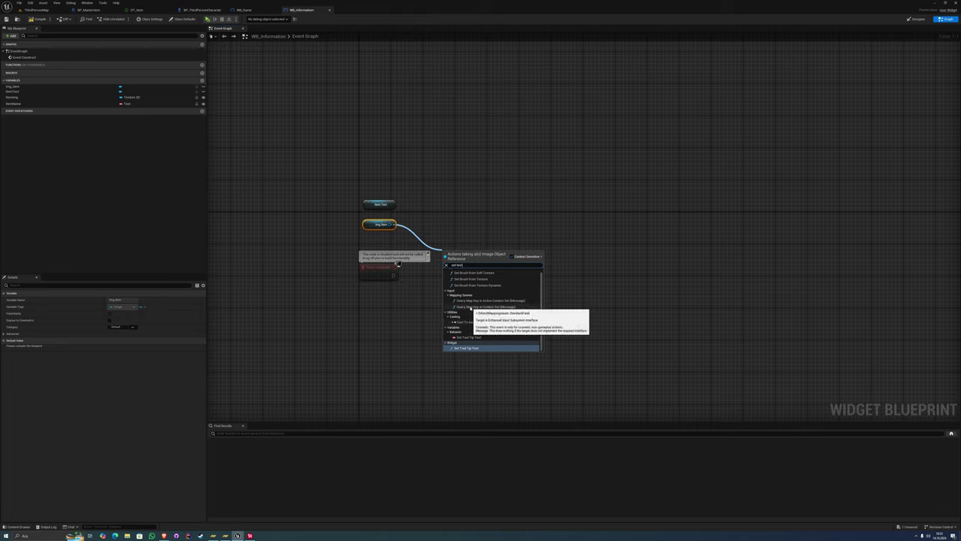
pyautogui.click(469, 279)
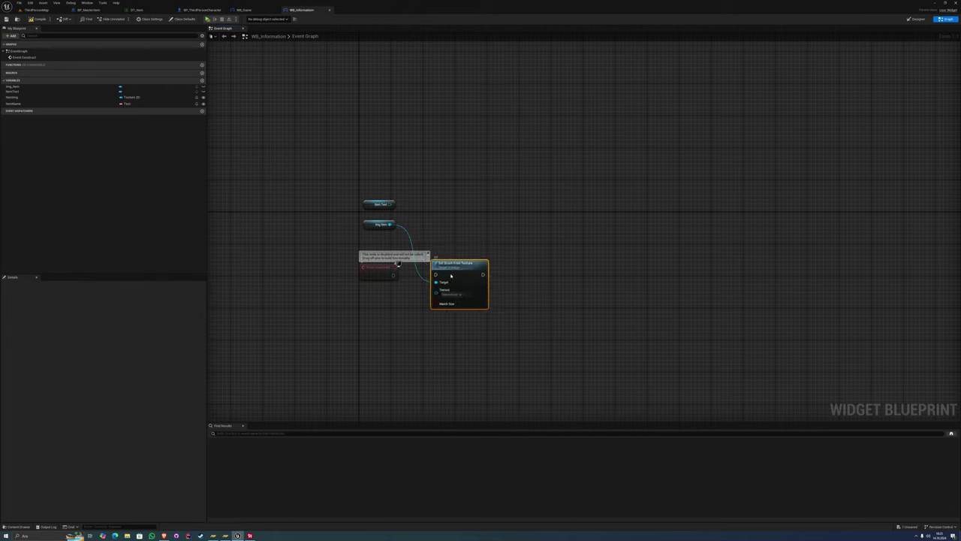
pyautogui.moveTo(450, 276); pyautogui.dragTo(393, 278)
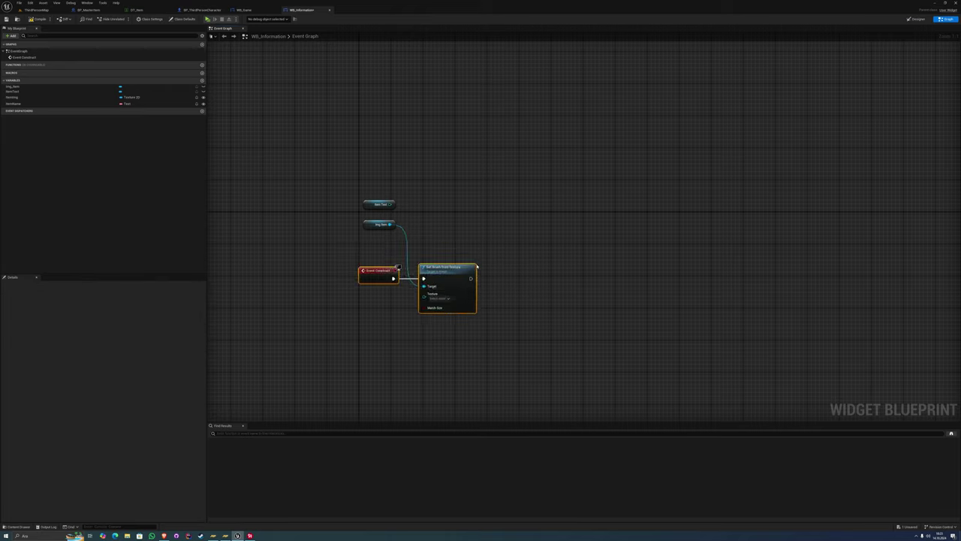
pyautogui.moveTo(370, 203)
pyautogui.mouseDown()
pyautogui.moveTo(445, 260)
pyautogui.moveTo(444, 250)
pyautogui.moveTo(497, 272)
pyautogui.mouseUp()
# Add a SetText node for Item Text, run after Set Brush from Texture
pyautogui.write('set text')
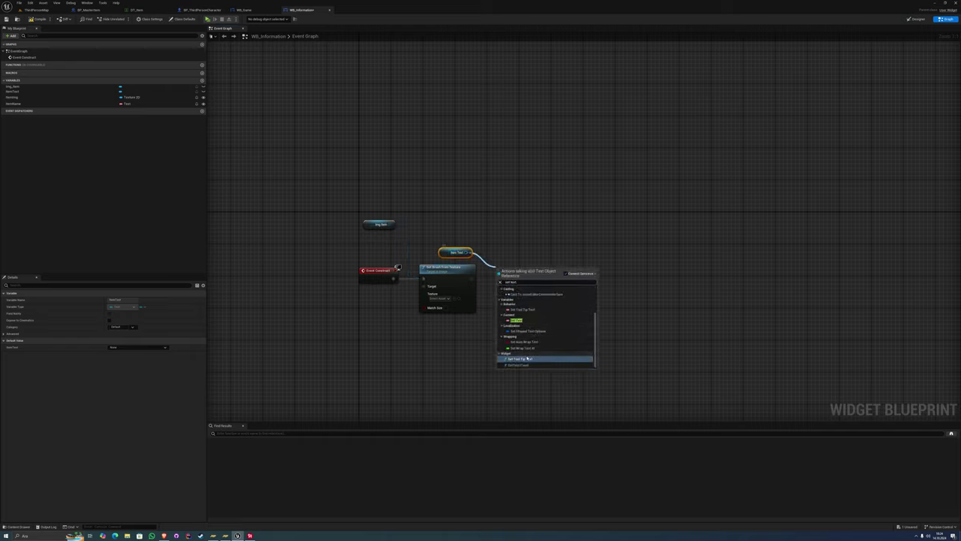
pyautogui.click(522, 364)
pyautogui.moveTo(500, 279); pyautogui.dragTo(471, 278)
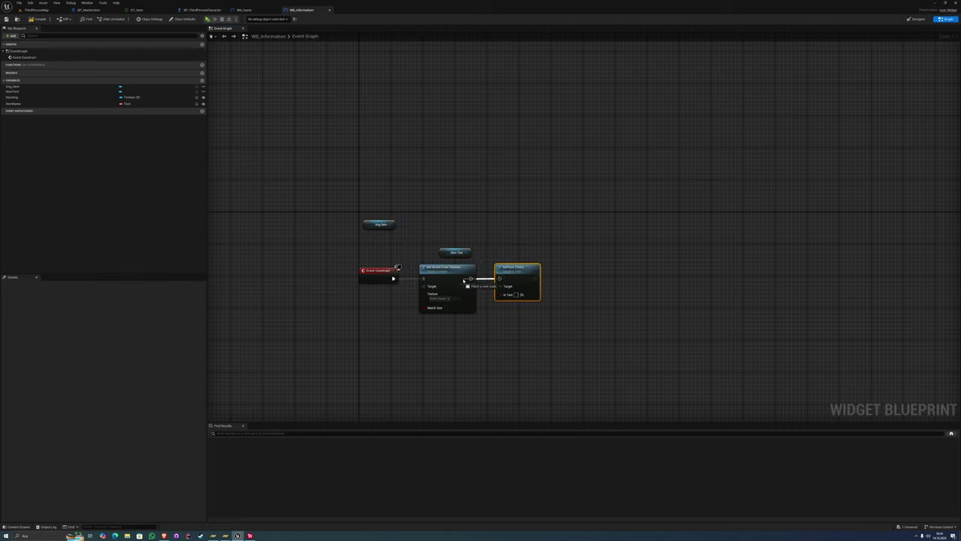
pyautogui.moveTo(377, 229); pyautogui.dragTo(376, 261)
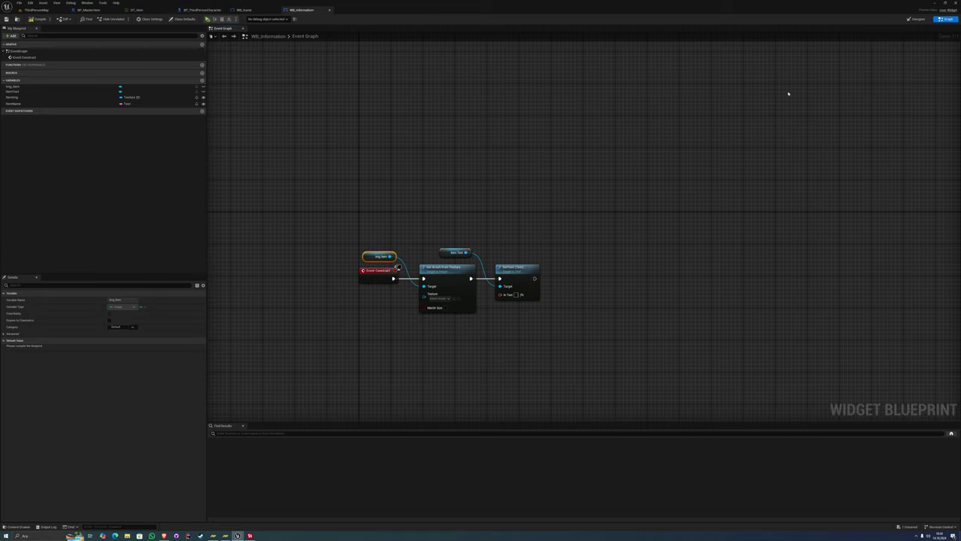
pyautogui.click(914, 19)
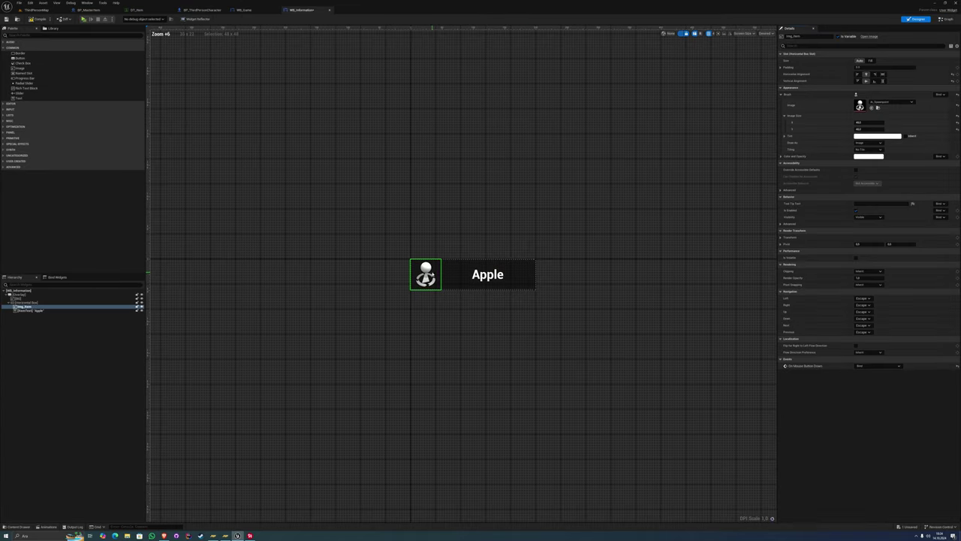
pyautogui.click(511, 274)
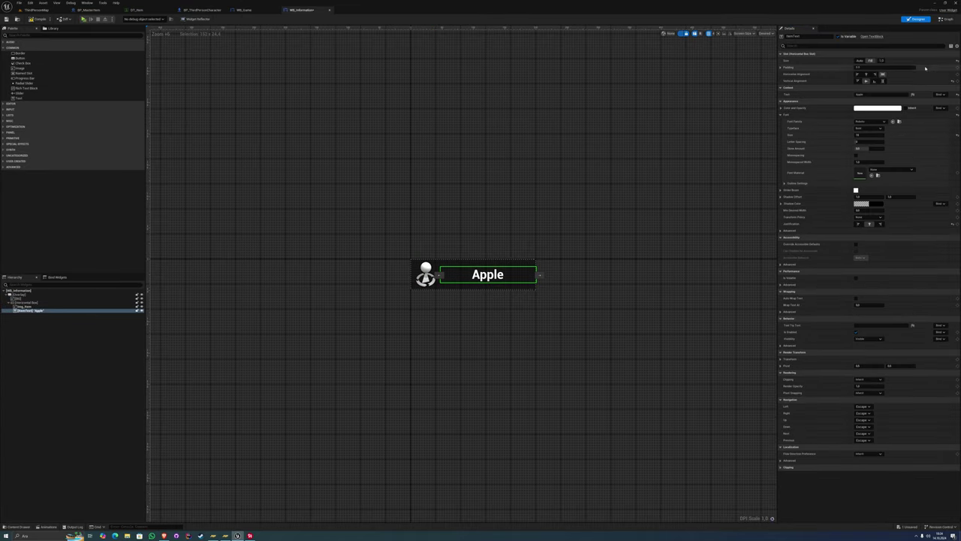
pyautogui.click(945, 19)
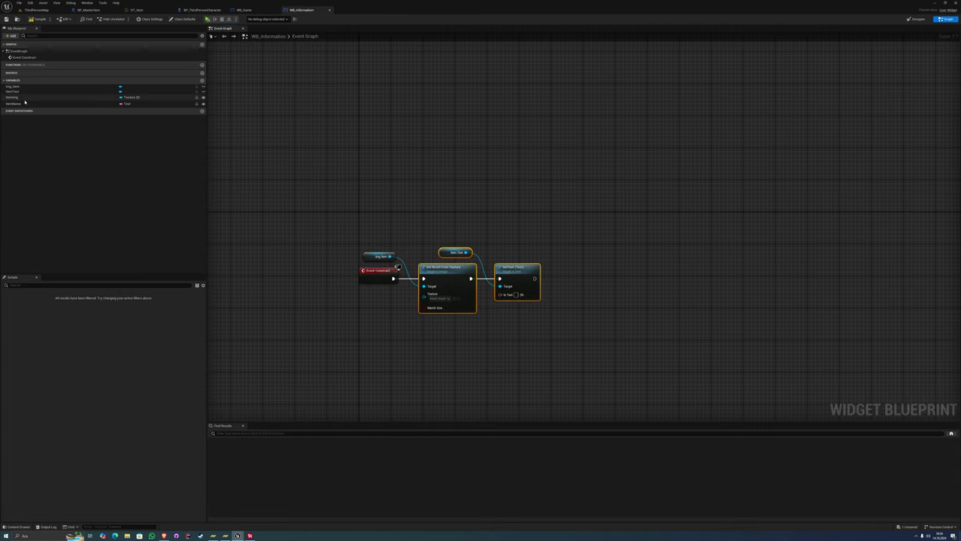
# Feed ItemImg into the brush texture and ItemName into SetText's In Text
pyautogui.moveTo(22, 97)
pyautogui.mouseDown()
pyautogui.moveTo(426, 313)
pyautogui.moveTo(424, 294)
pyautogui.mouseUp()
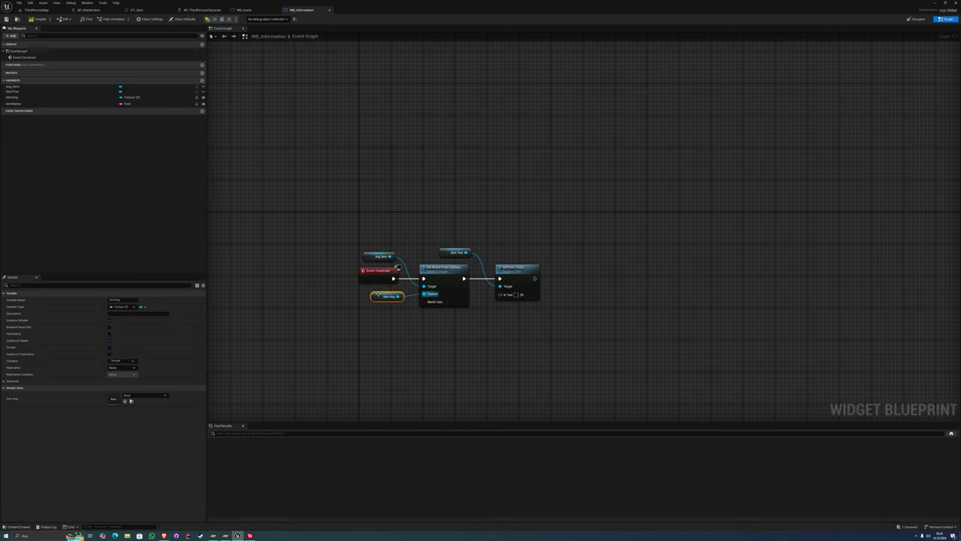
pyautogui.moveTo(15, 102)
pyautogui.mouseDown()
pyautogui.moveTo(485, 289)
pyautogui.moveTo(469, 314)
pyautogui.mouseUp()
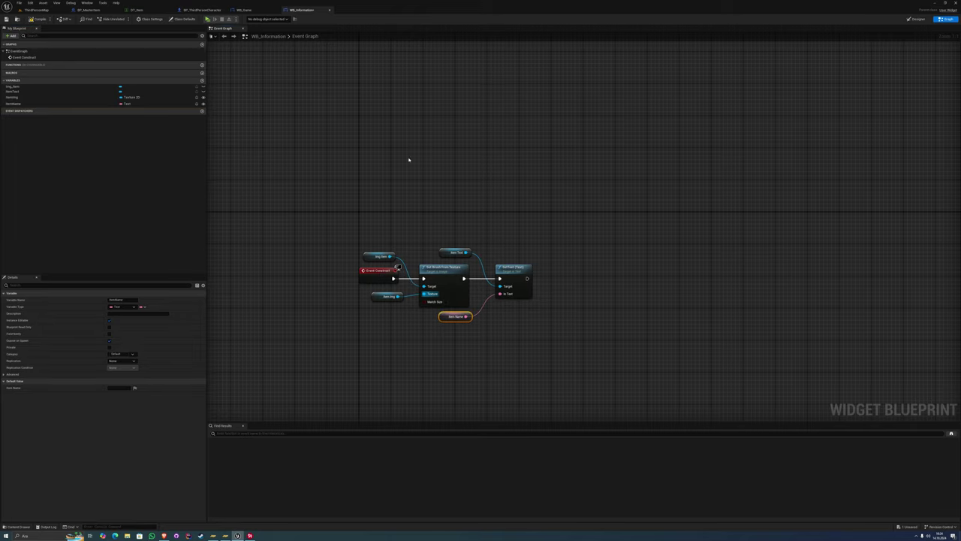
pyautogui.moveTo(434, 172); pyautogui.dragTo(344, 136, button='right')
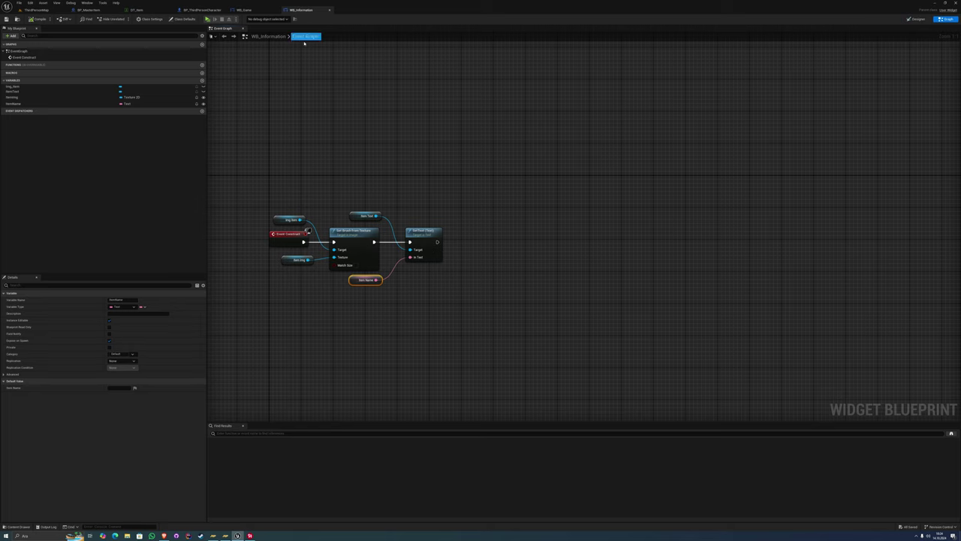
pyautogui.moveTo(266, 161); pyautogui.dragTo(322, 172, button='right')
# Compare WB_Game's widget creation graph with WB_Information's ItemImg variable settings
pyautogui.click(244, 9)
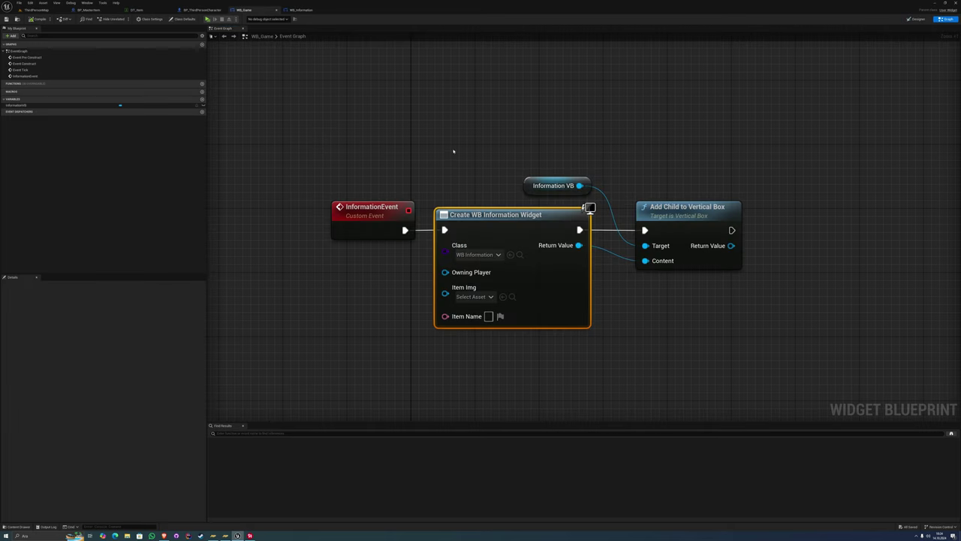
pyautogui.click(299, 10)
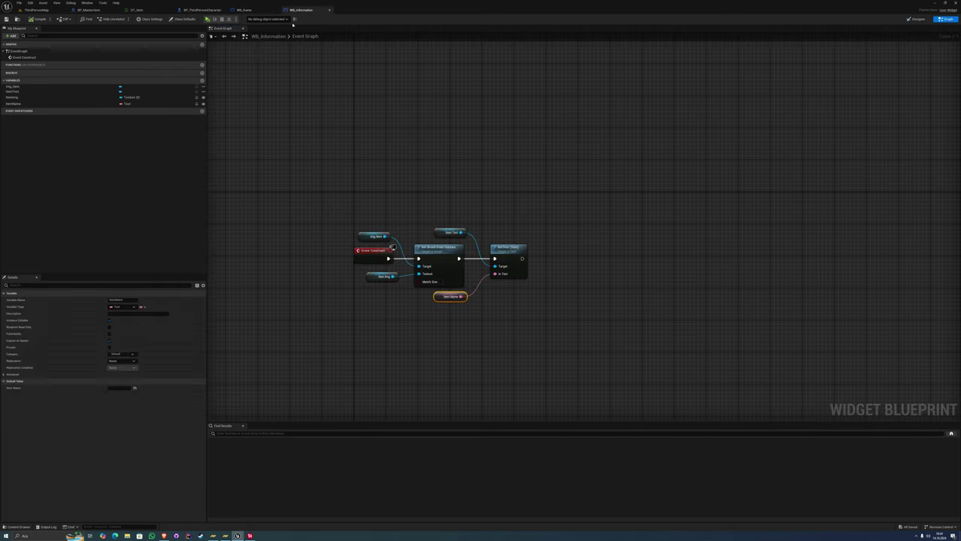
pyautogui.click(15, 97)
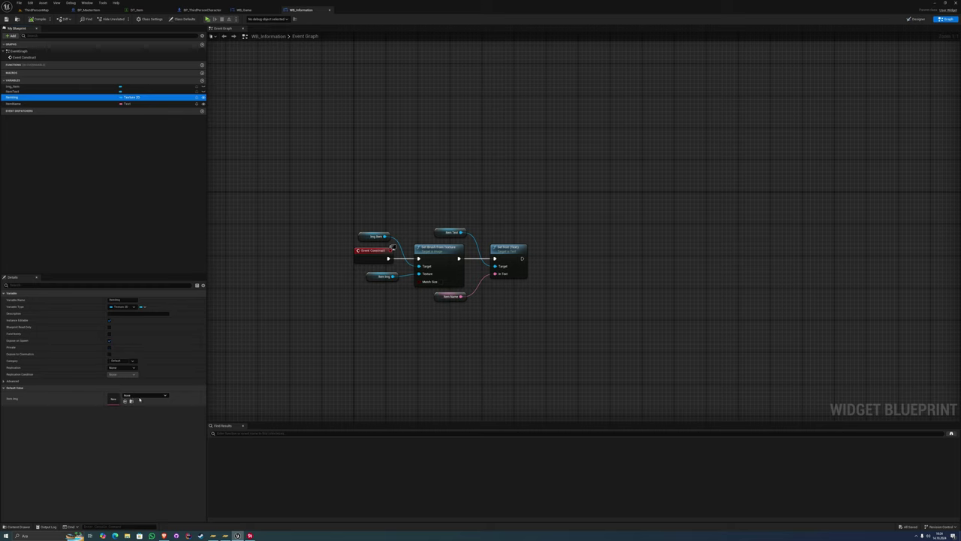
pyautogui.click(244, 10)
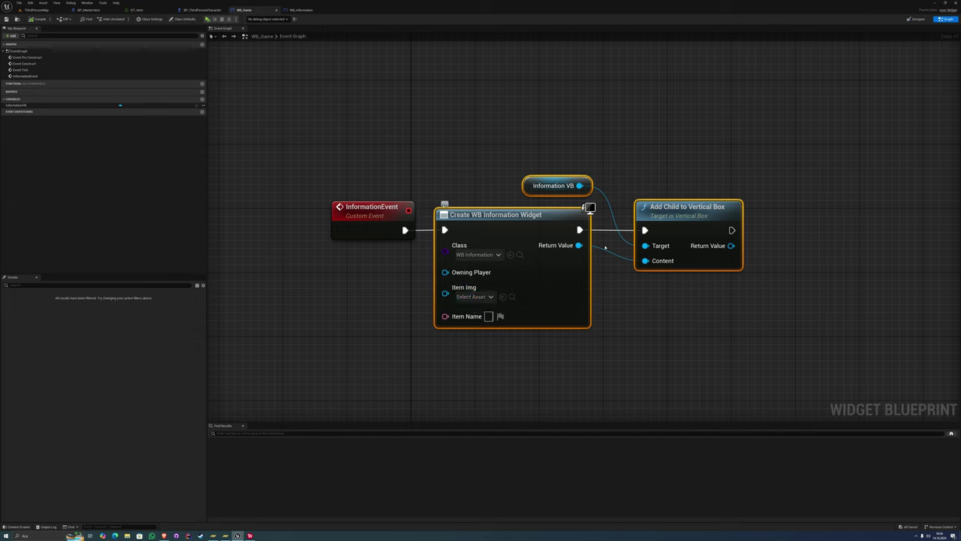
pyautogui.moveTo(540, 185)
pyautogui.mouseDown()
pyautogui.moveTo(571, 186)
pyautogui.moveTo(547, 185)
pyautogui.mouseUp()
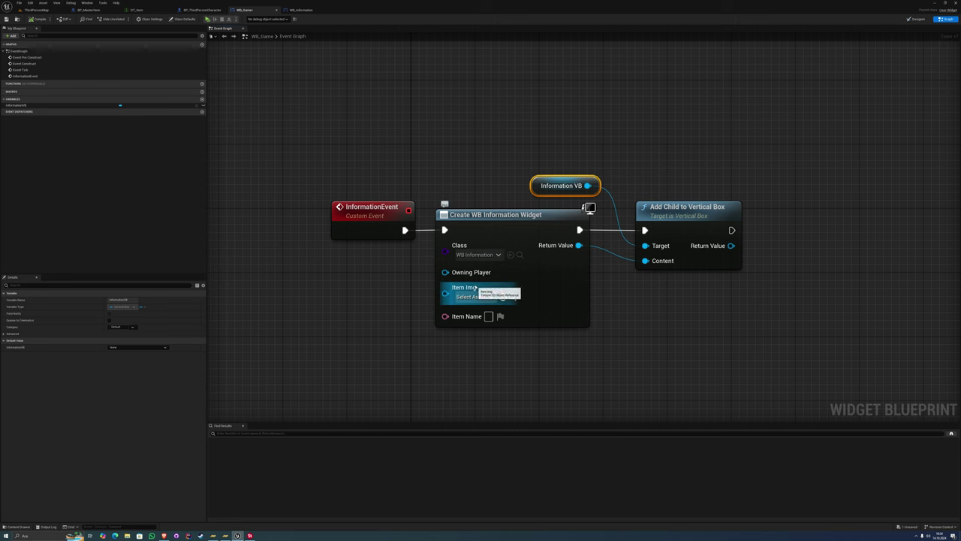
pyautogui.click(301, 10)
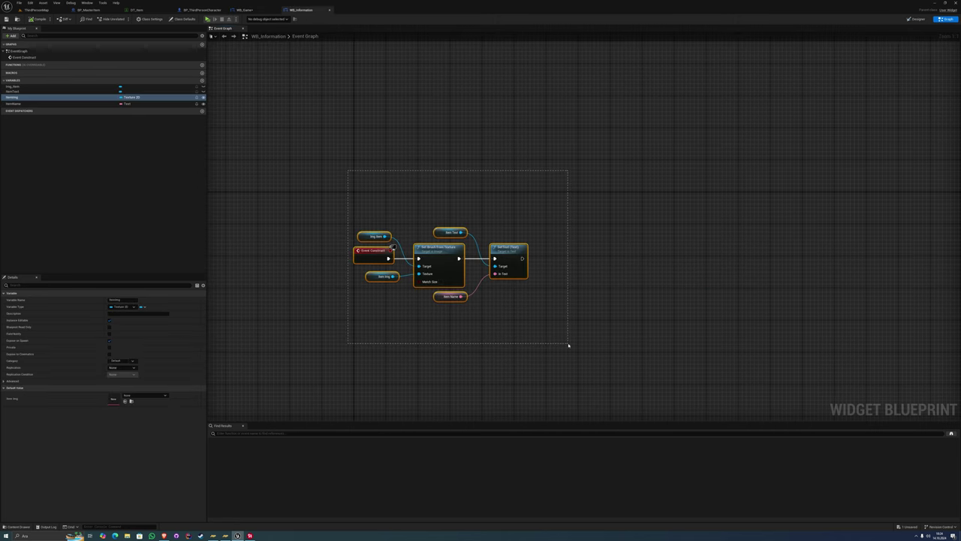
# Add Item Img and Item Name inputs to InformationEvent from the Create WB Information Widget pins
pyautogui.moveTo(568, 345); pyautogui.dragTo(571, 339)
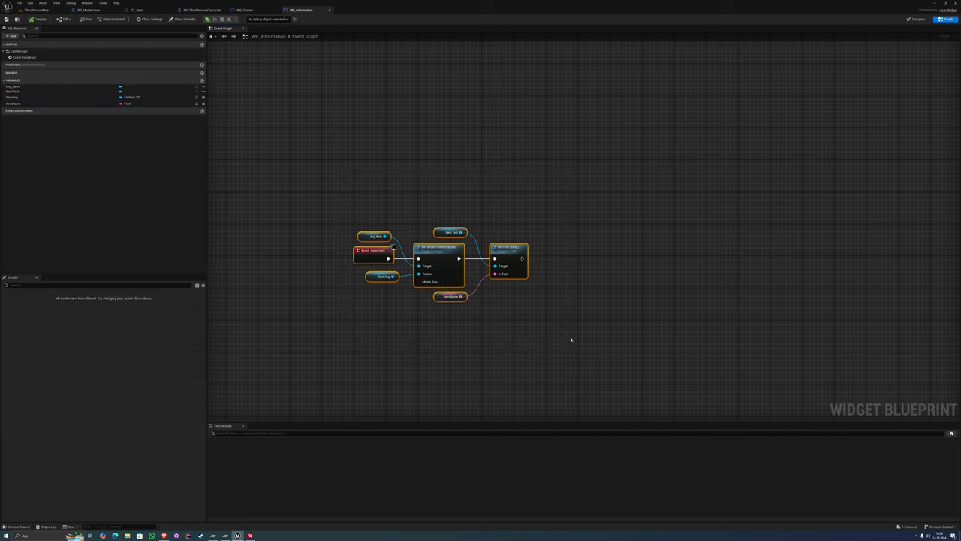
pyautogui.click(244, 10)
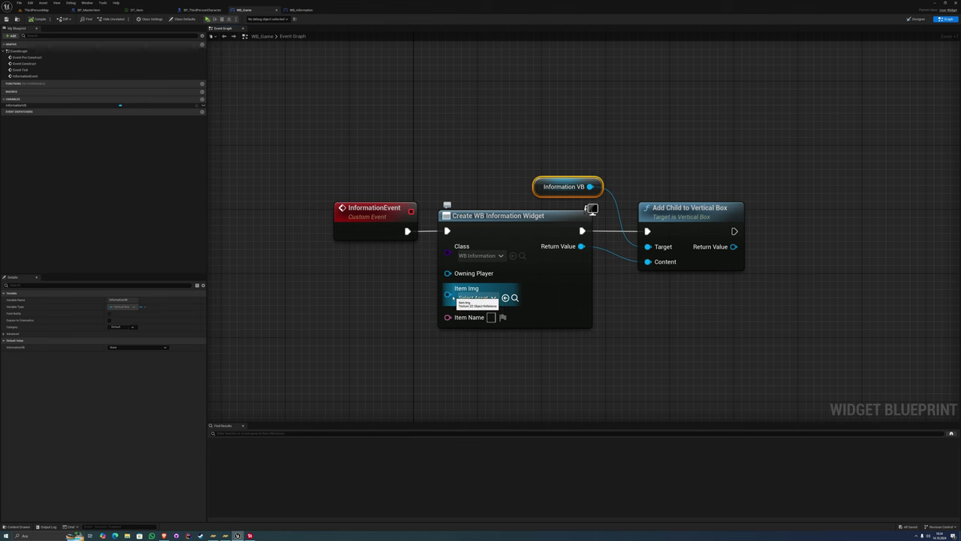
pyautogui.moveTo(449, 295); pyautogui.dragTo(373, 218)
pyautogui.moveTo(448, 302); pyautogui.dragTo(373, 220)
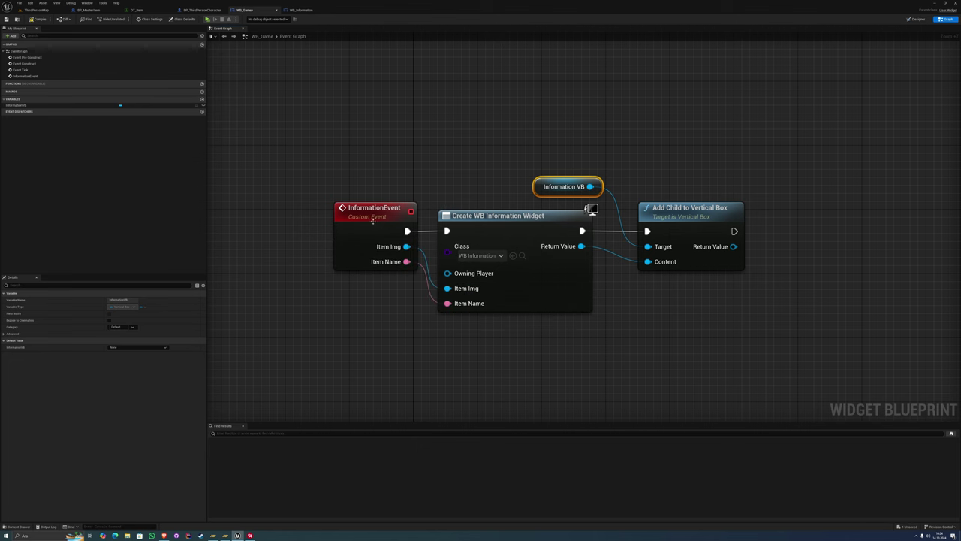
pyautogui.click(33, 10)
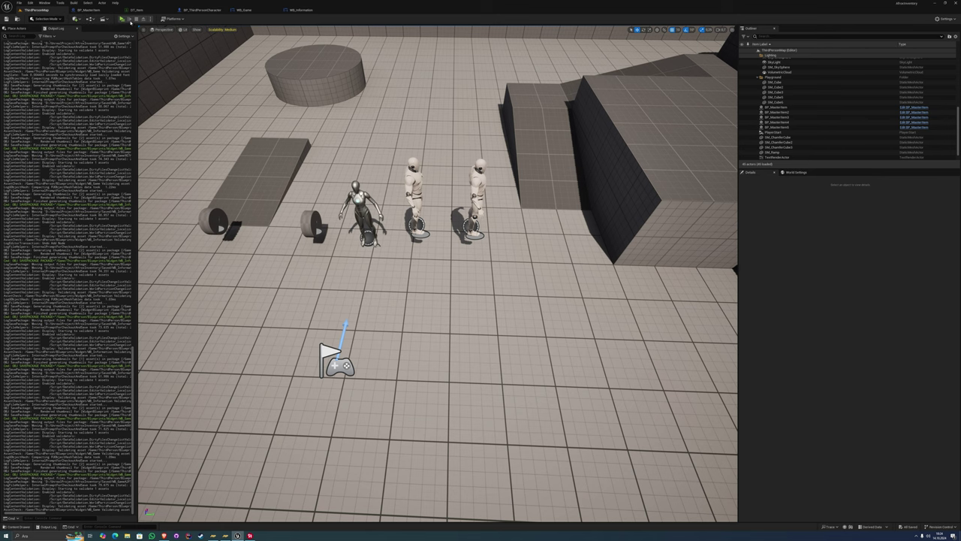
# Stop the test play and open BP_ThirdPersonCharacter from the Content Drawer's Blueprints folder
pyautogui.hotkey('alt', 'p')
pyautogui.press('Escape')
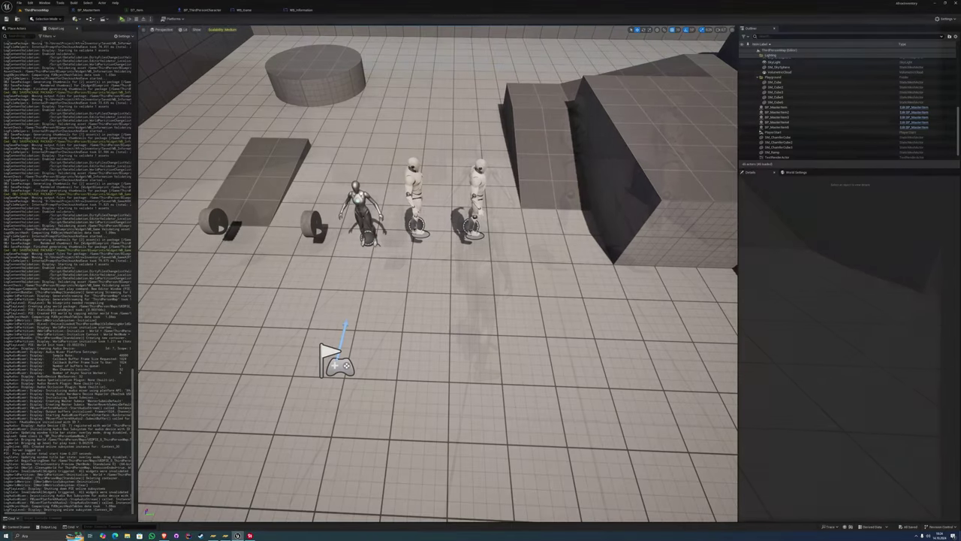
pyautogui.hotkey('ctrl', 'space')
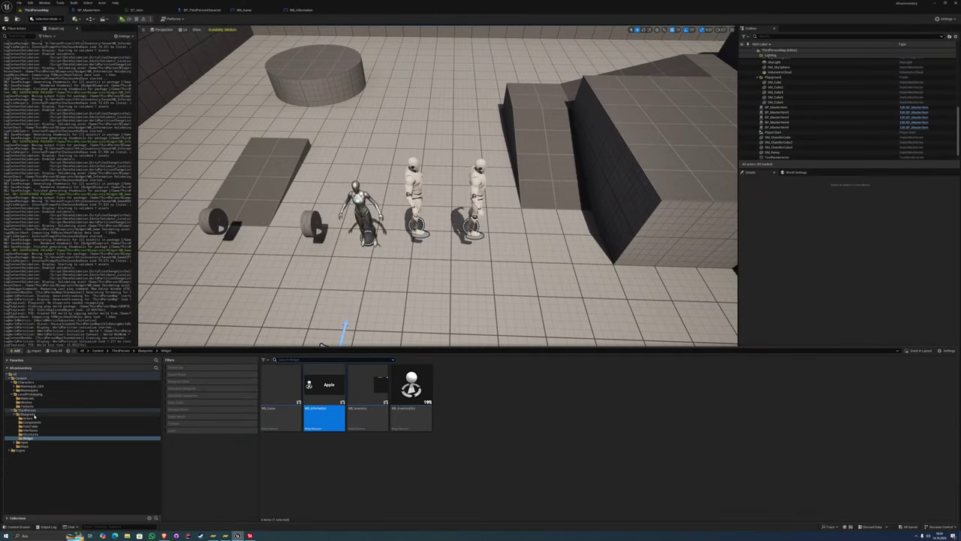
pyautogui.click(29, 414)
pyautogui.doubleClick(541, 387)
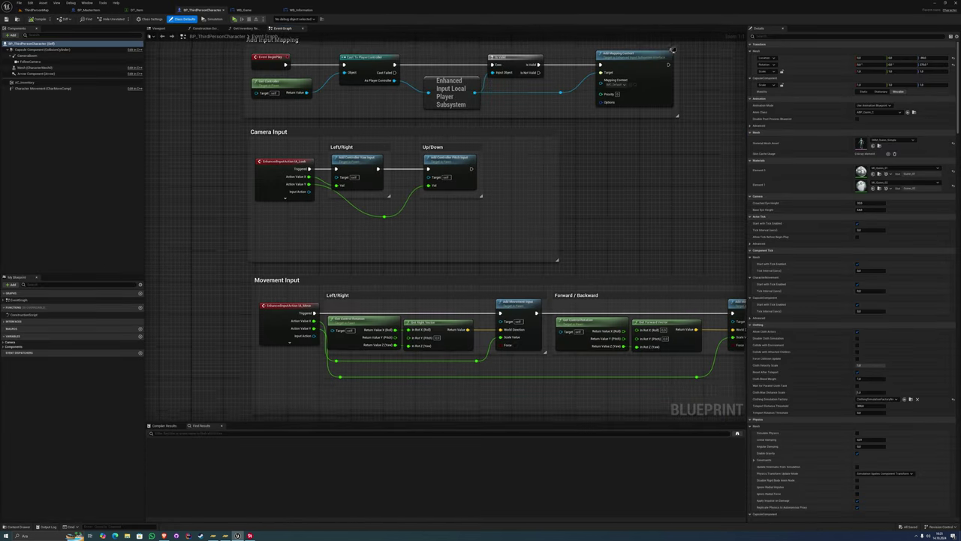
# Add a Create Widget node with class WB_Game after Add Mapping Context
pyautogui.moveTo(454, 69)
pyautogui.mouseDown(button='right')
pyautogui.moveTo(495, 253)
pyautogui.moveTo(474, 262)
pyautogui.mouseUp(button='right')
pyautogui.scroll(2, 495, 253)
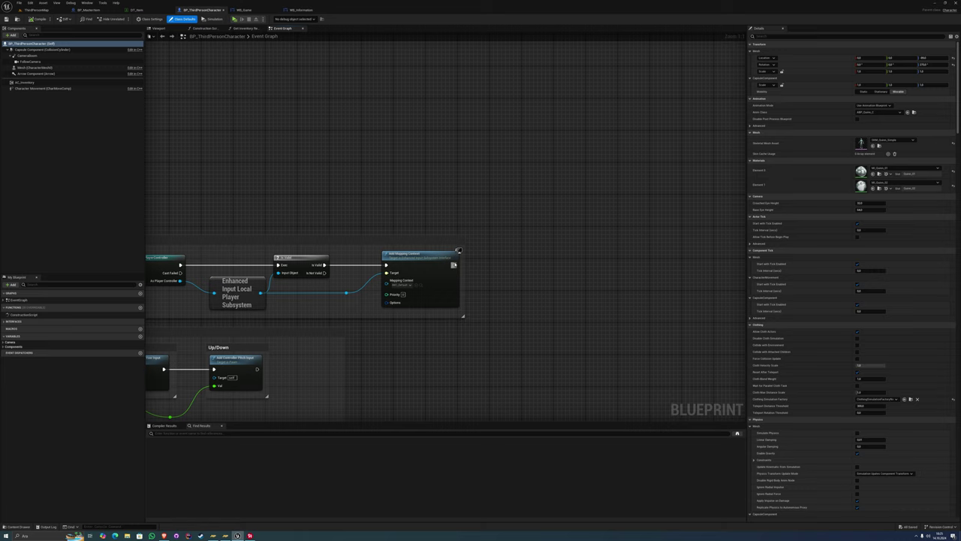
pyautogui.moveTo(454, 265); pyautogui.dragTo(498, 264)
pyautogui.write('widget')
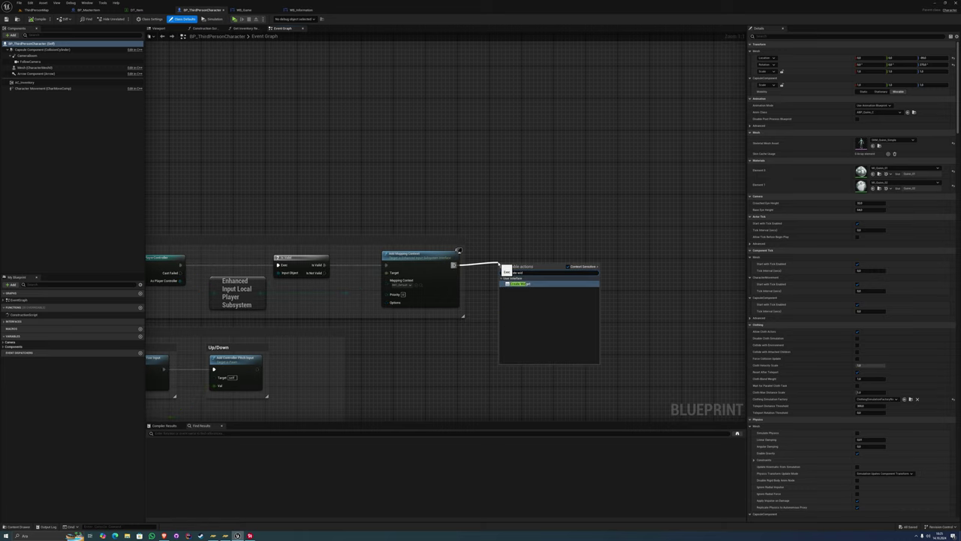
pyautogui.press('Return')
pyautogui.moveTo(596, 352); pyautogui.dragTo(476, 292, button='right')
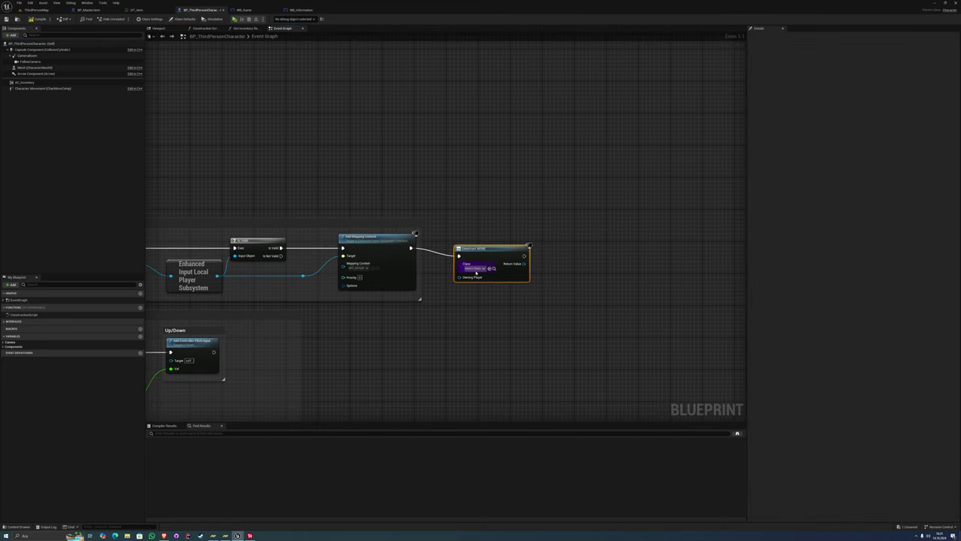
pyautogui.click(476, 269)
pyautogui.click(485, 350)
# Promote the created widget's return value to a new variable
pyautogui.moveTo(525, 264); pyautogui.dragTo(561, 265)
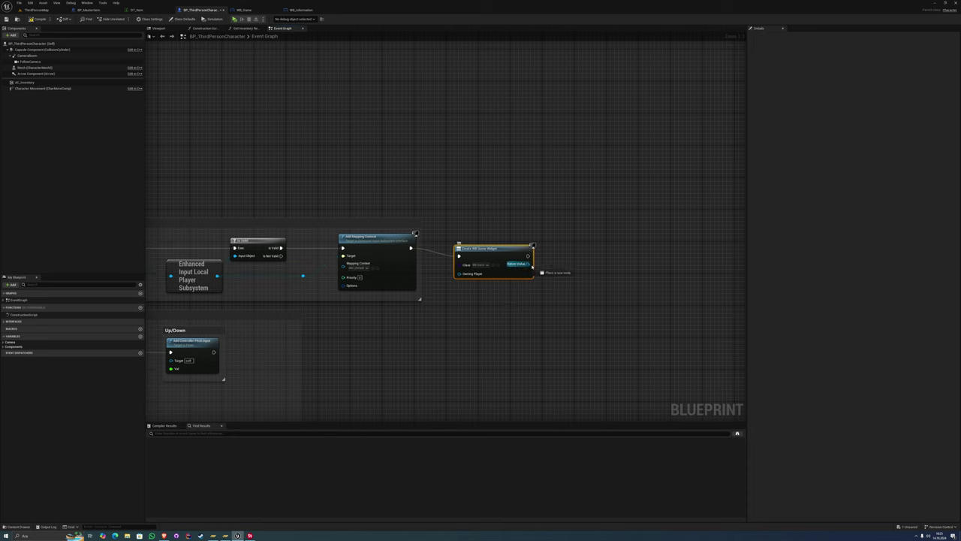
pyautogui.press('Escape')
pyautogui.moveTo(527, 266); pyautogui.dragTo(483, 289, button='right')
pyautogui.moveTo(484, 288); pyautogui.dragTo(520, 288)
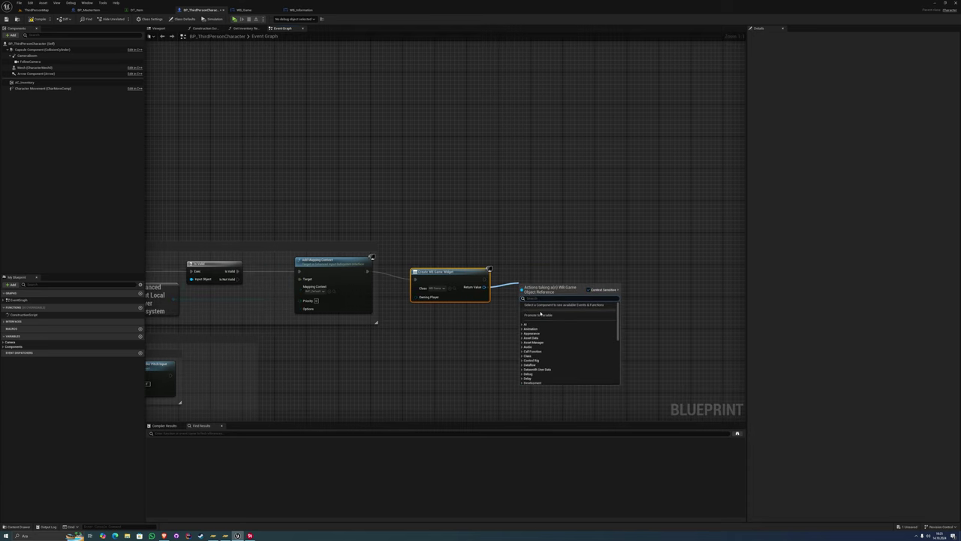
pyautogui.click(540, 314)
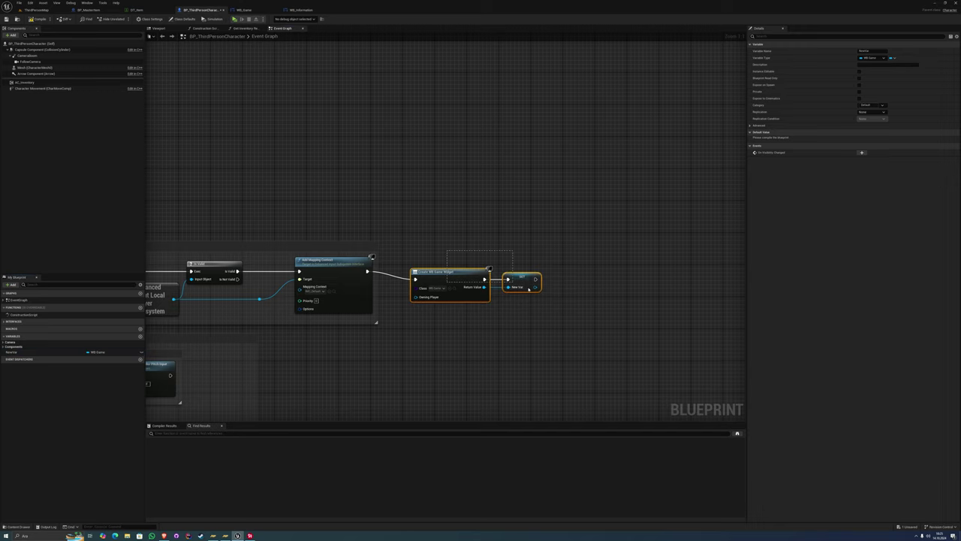
pyautogui.moveTo(529, 288); pyautogui.dragTo(517, 280)
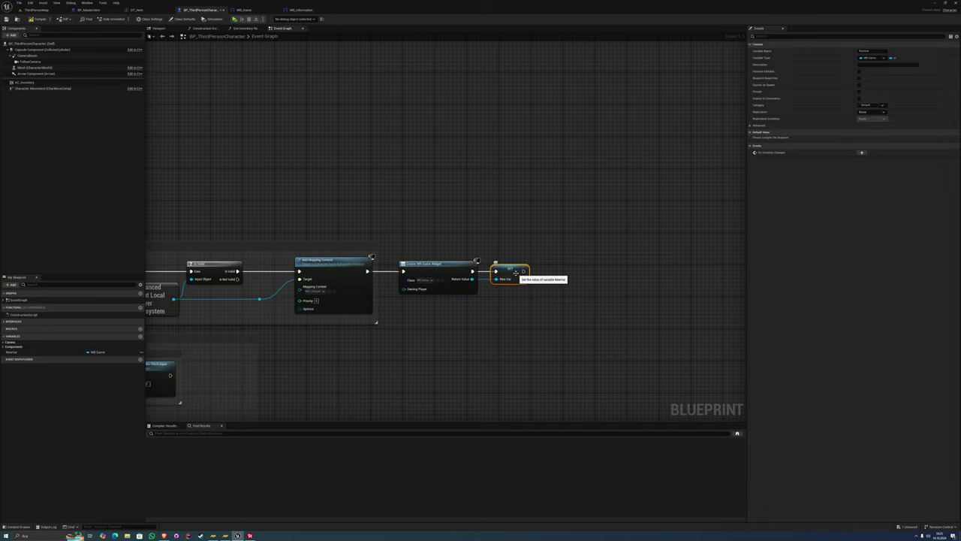
# Add an Add to Viewport node after the SET node
pyautogui.moveTo(516, 272); pyautogui.dragTo(454, 284, button='right')
pyautogui.moveTo(462, 290)
pyautogui.mouseDown()
pyautogui.moveTo(494, 291)
pyautogui.moveTo(496, 283)
pyautogui.mouseUp()
pyautogui.write('add to viewport')
pyautogui.press('Return')
pyautogui.click(448, 286)
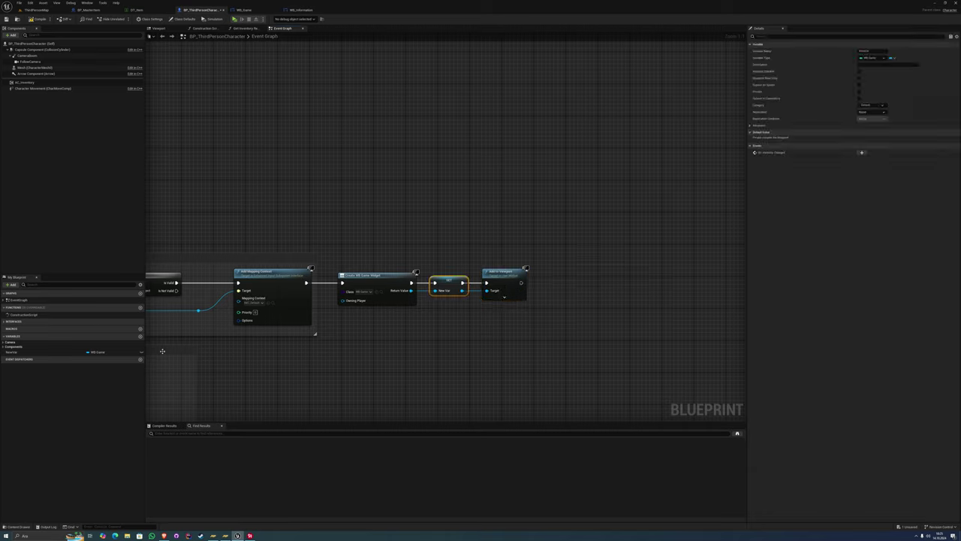
# Rename the widget variable to WidgetGameReference
pyautogui.click(49, 352)
pyautogui.click(50, 352)
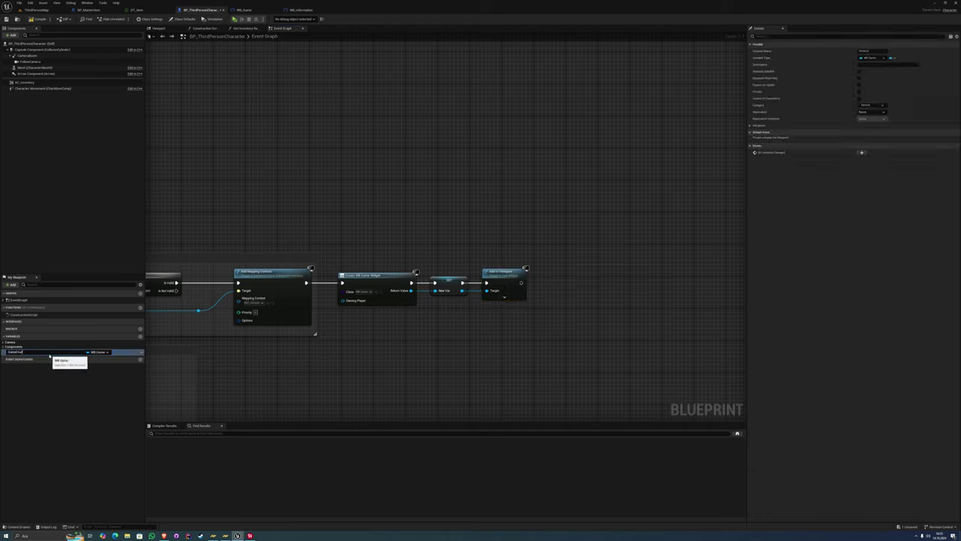
pyautogui.press('Return')
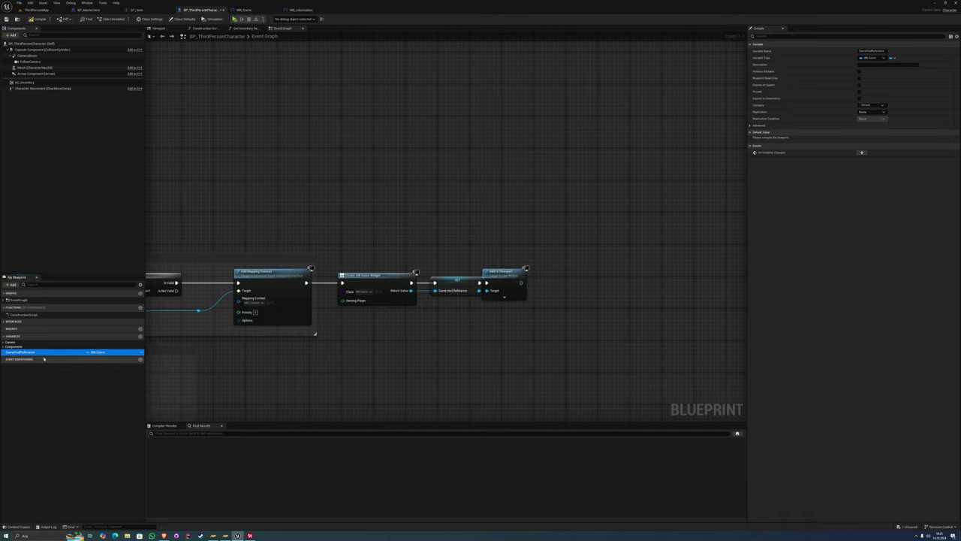
pyautogui.moveTo(513, 275); pyautogui.dragTo(532, 275)
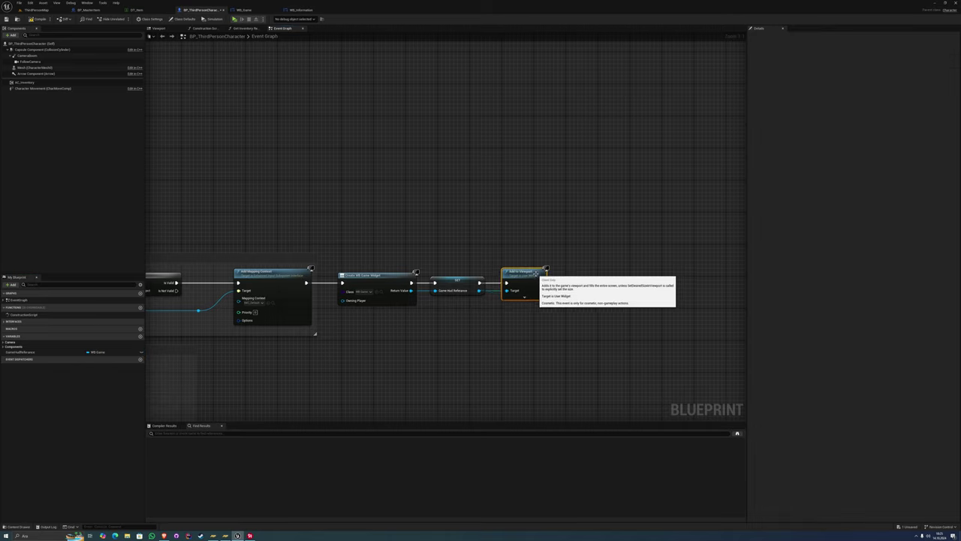
pyautogui.moveTo(20, 351); pyautogui.dragTo(151, 351)
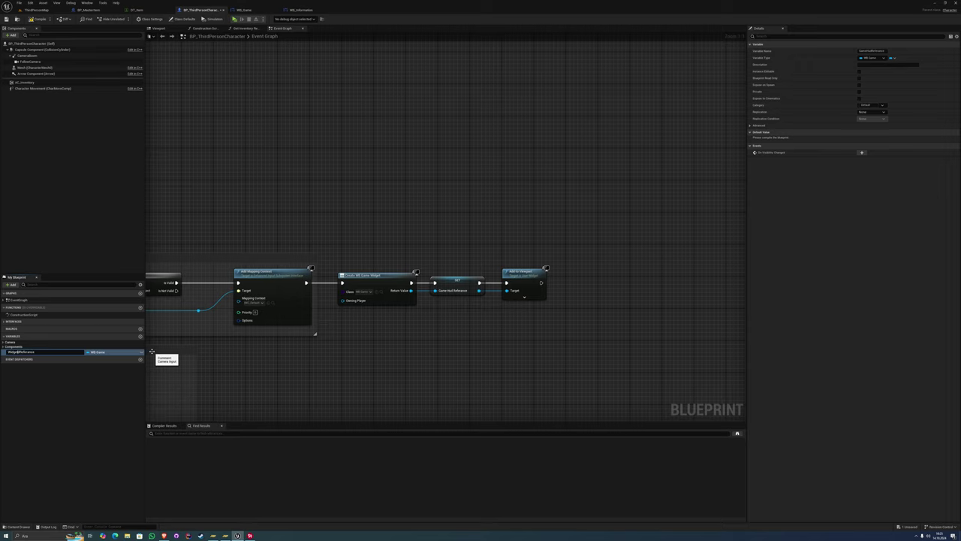
pyautogui.write('Game')
pyautogui.press('Return')
pyautogui.moveTo(419, 342); pyautogui.dragTo(435, 244, button='right')
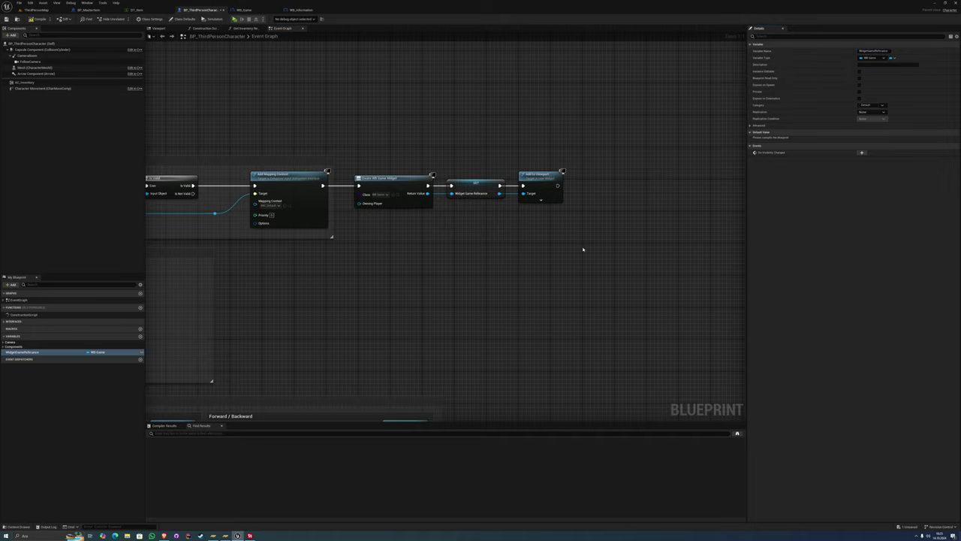
pyautogui.moveTo(583, 249); pyautogui.dragTo(650, 55, button='right')
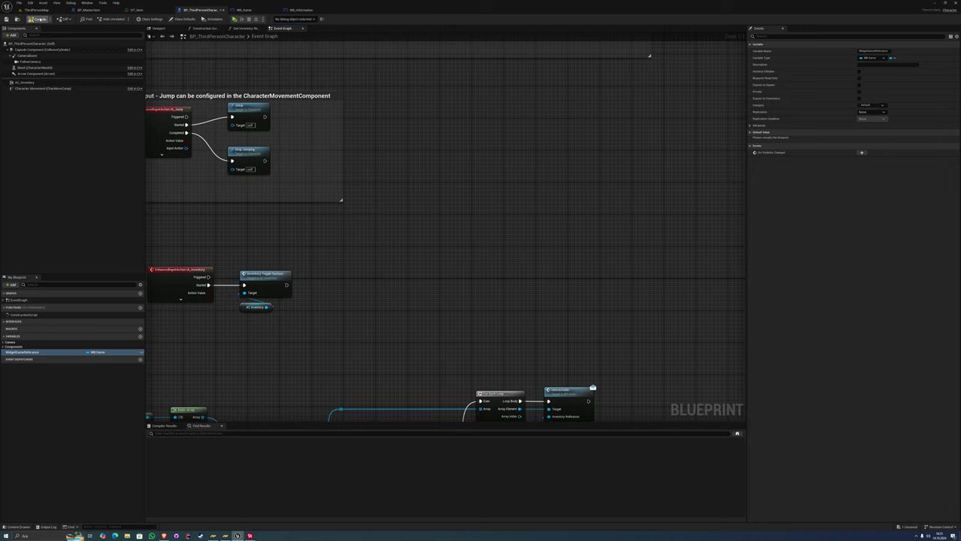
# Connect Inventory Reference to Item Add's Target in BP_MasterItem's event graph
pyautogui.click(89, 10)
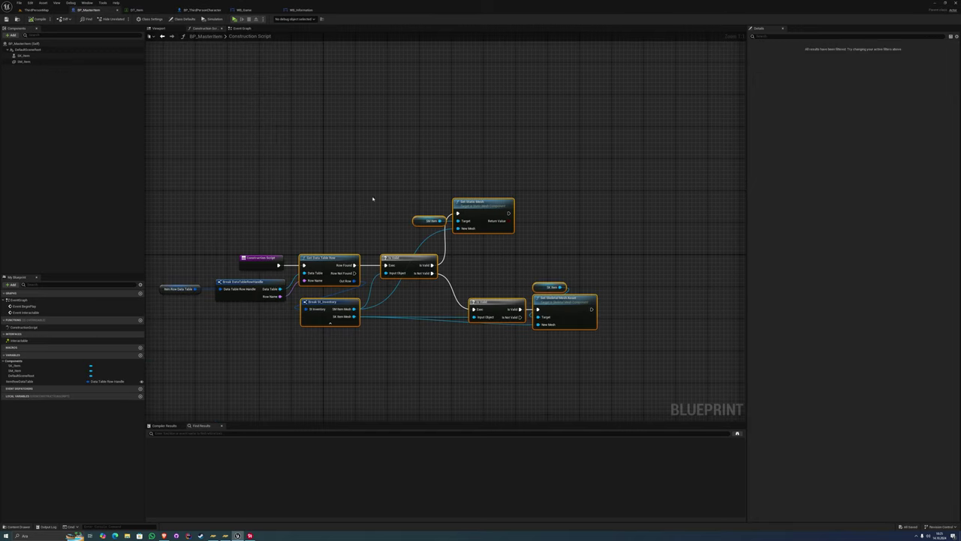
pyautogui.click(241, 29)
pyautogui.moveTo(304, 237)
pyautogui.mouseDown()
pyautogui.moveTo(341, 273)
pyautogui.moveTo(412, 237)
pyautogui.mouseUp()
pyautogui.moveTo(348, 212); pyautogui.dragTo(335, 235, button='right')
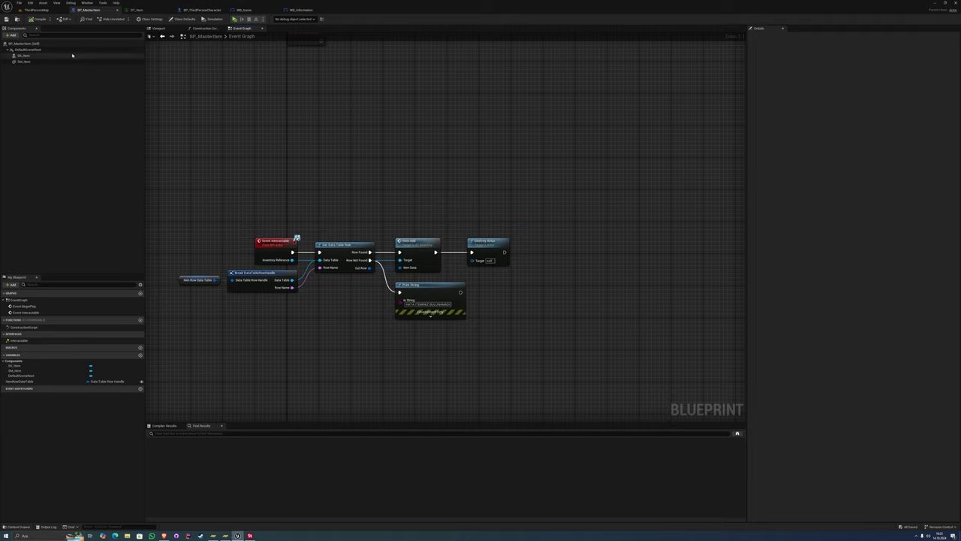
# Review BP_ThirdPersonCharacter and WB_Game graphs before returning to BP_MasterItem
pyautogui.click(185, 9)
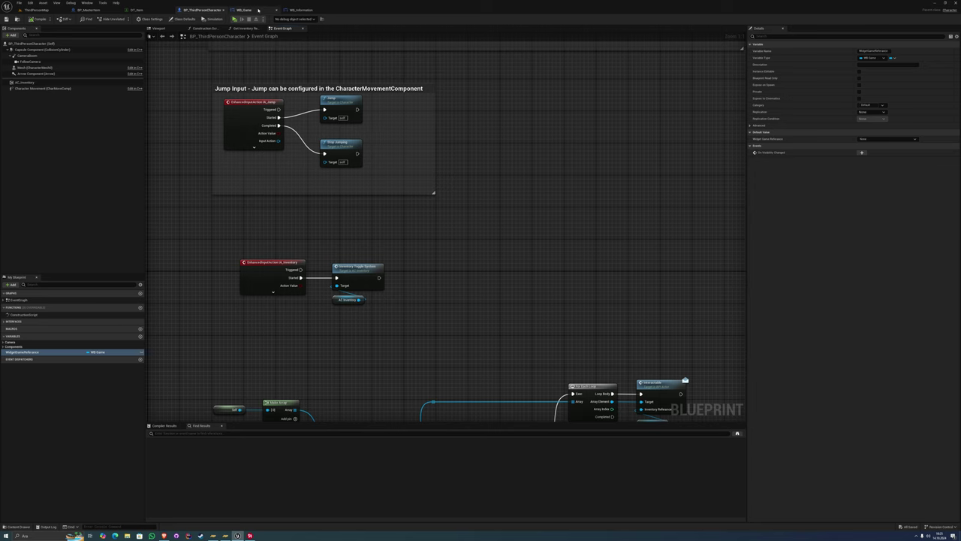
pyautogui.click(243, 9)
pyautogui.click(199, 9)
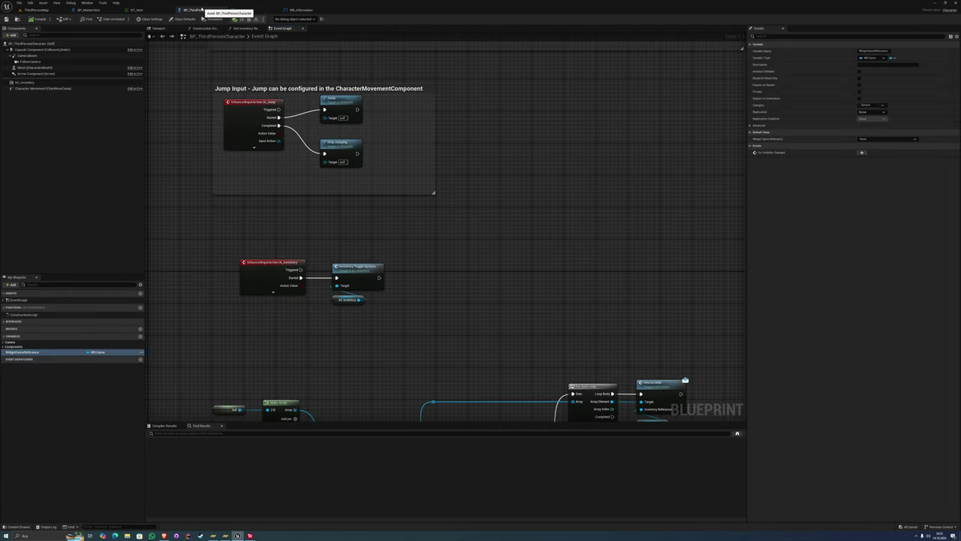
pyautogui.moveTo(529, 149); pyautogui.dragTo(489, 195, button='right')
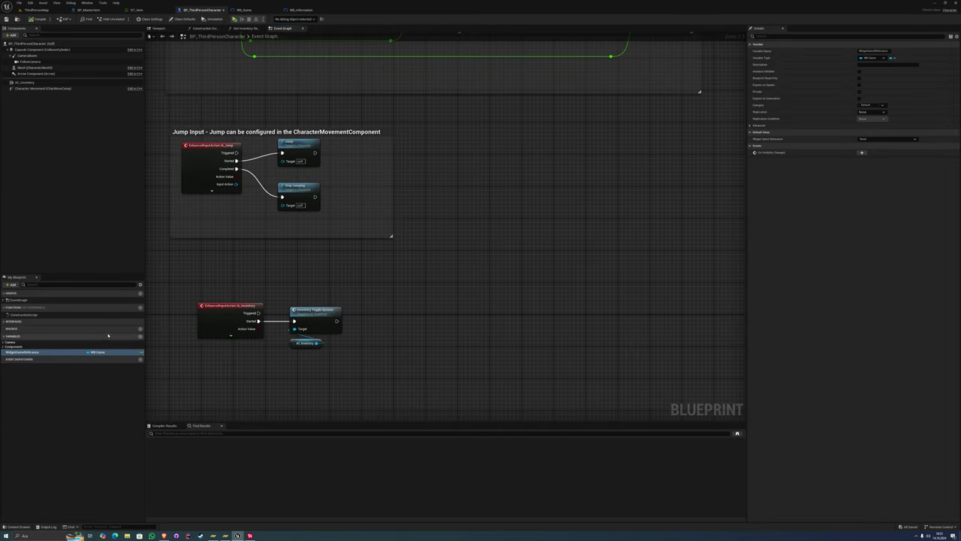
pyautogui.moveTo(22, 352)
pyautogui.mouseDown()
pyautogui.moveTo(213, 177)
pyautogui.moveTo(198, 213)
pyautogui.mouseUp()
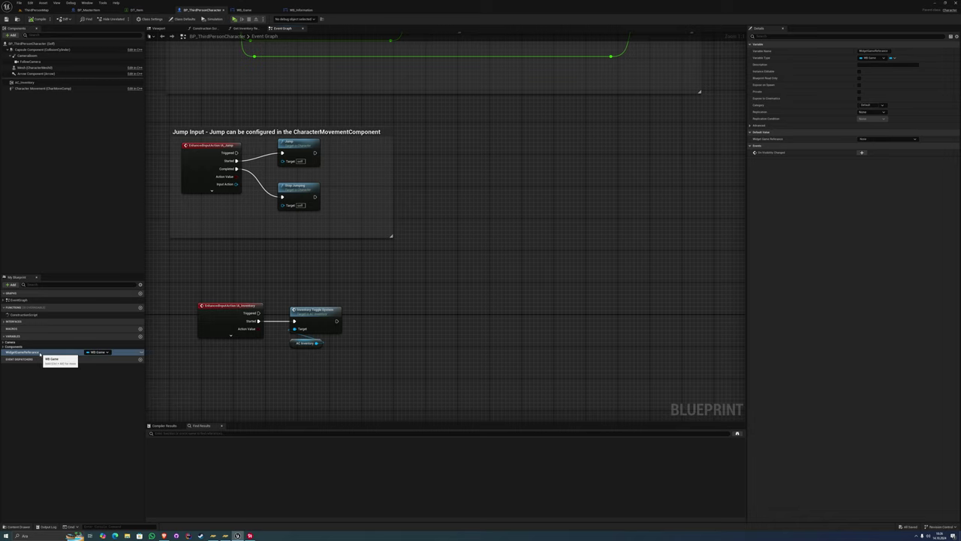
pyautogui.click(89, 10)
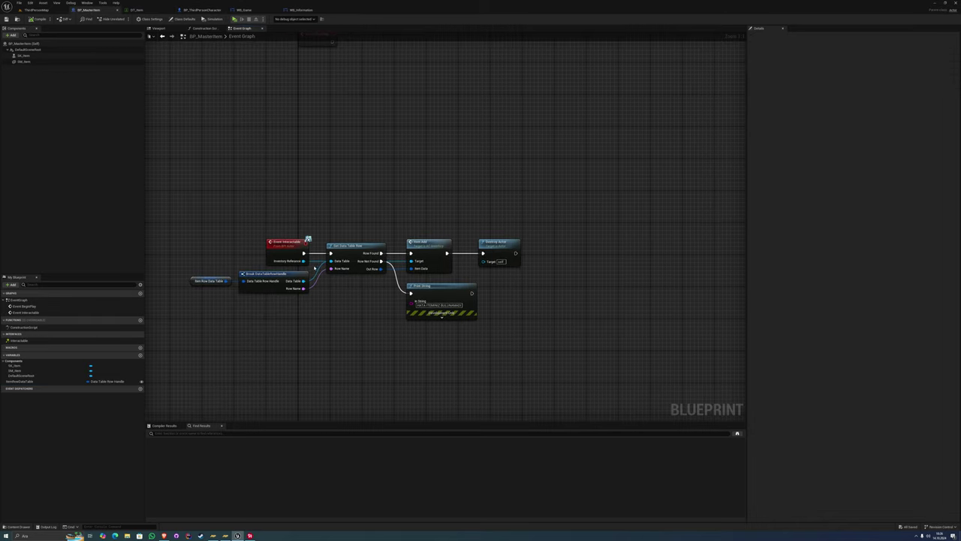
# Try a Get Owner node off Inventory Reference, then delete it
pyautogui.moveTo(303, 261); pyautogui.dragTo(332, 343)
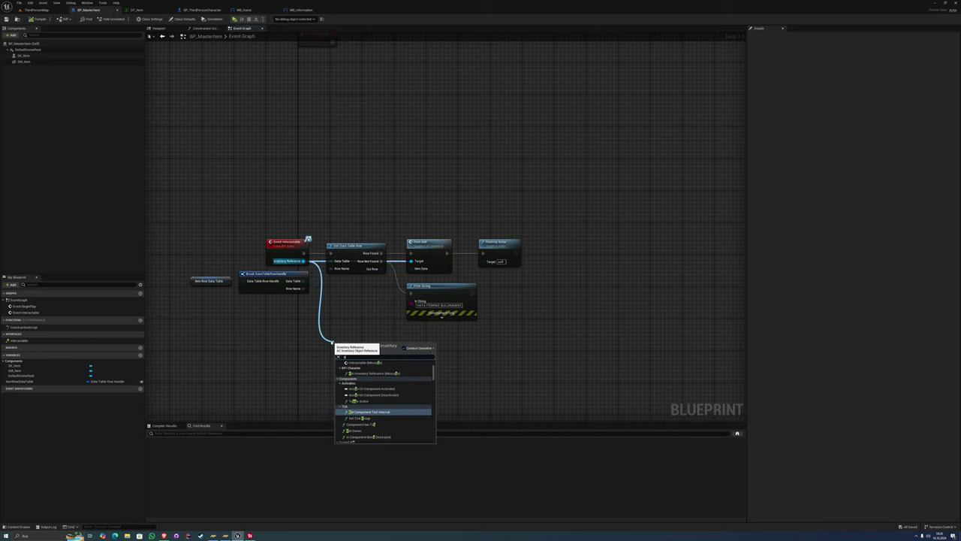
pyautogui.write('get owner')
pyautogui.press('Return')
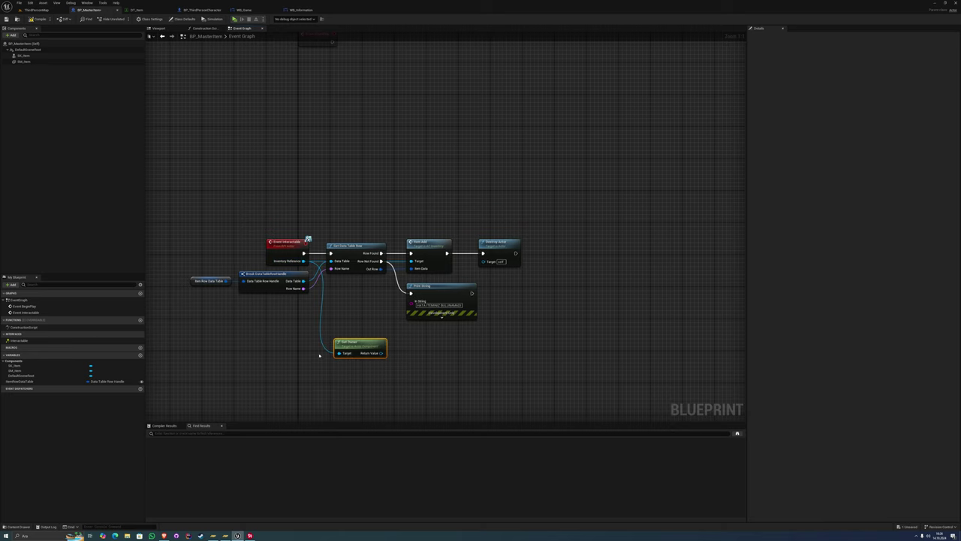
pyautogui.moveTo(320, 355); pyautogui.dragTo(186, 349, button='right')
pyautogui.moveTo(248, 347); pyautogui.dragTo(417, 259)
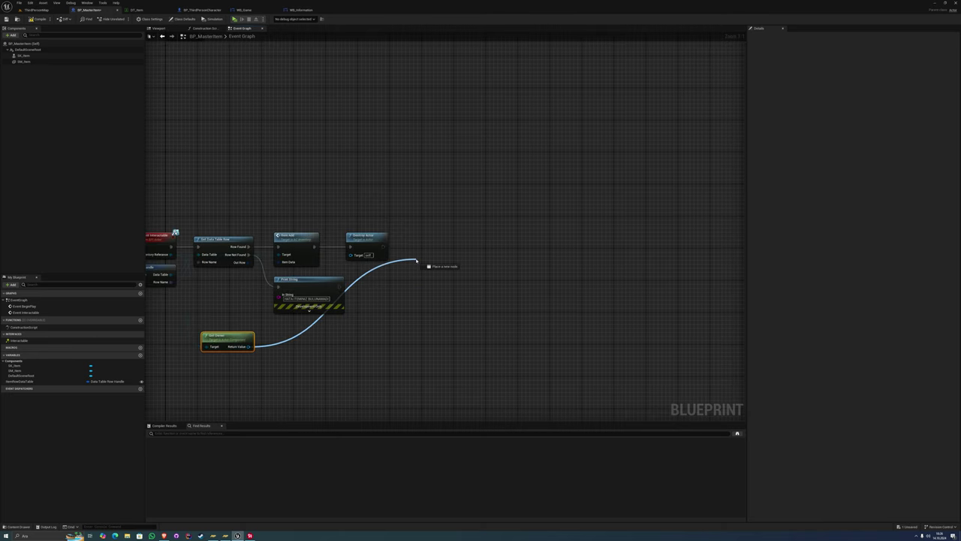
pyautogui.moveTo(361, 353); pyautogui.dragTo(377, 360, button='right')
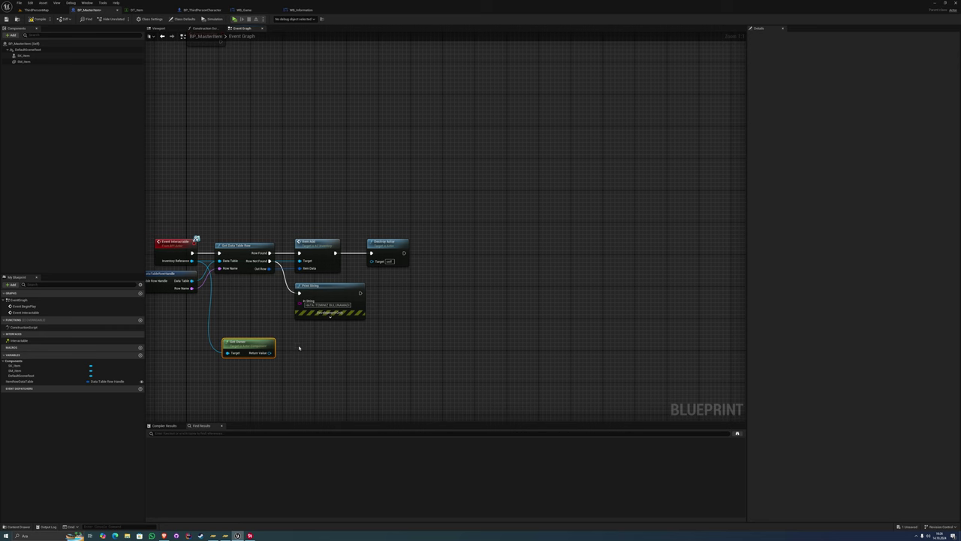
pyautogui.moveTo(299, 348); pyautogui.dragTo(318, 353, button='right')
pyautogui.press('Delete')
# Move Destroy Actor further right and draw a new wire from Inventory Reference
pyautogui.moveTo(407, 255); pyautogui.dragTo(556, 255)
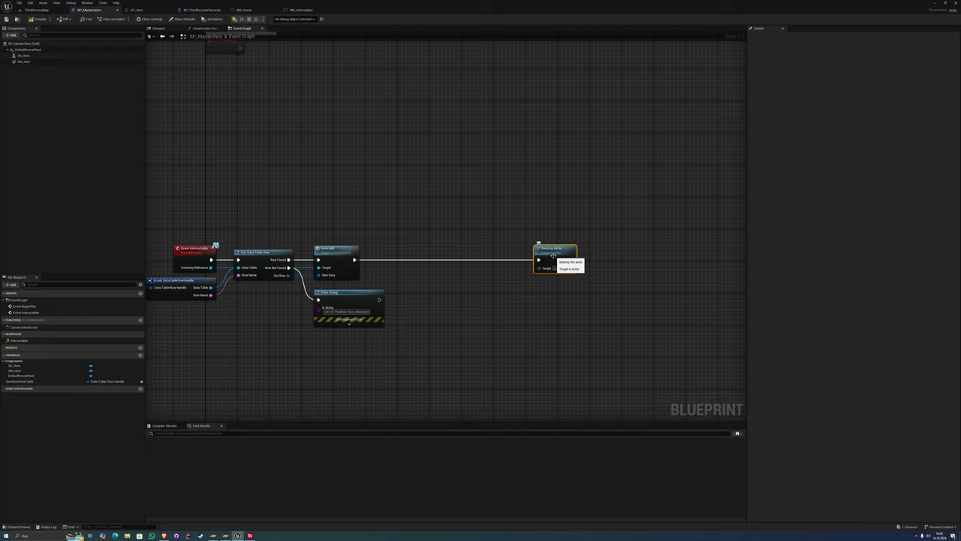
pyautogui.press('Home')
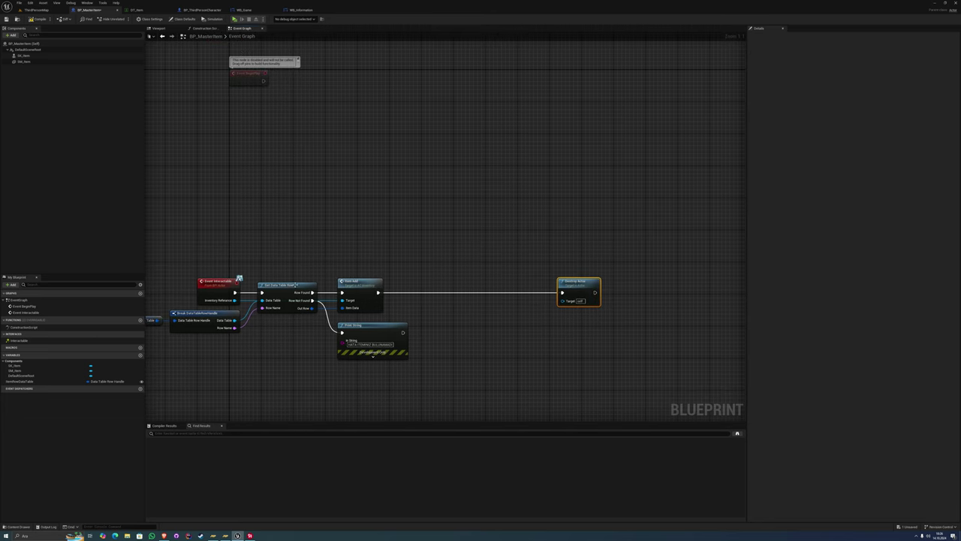
pyautogui.moveTo(234, 300); pyautogui.dragTo(274, 244)
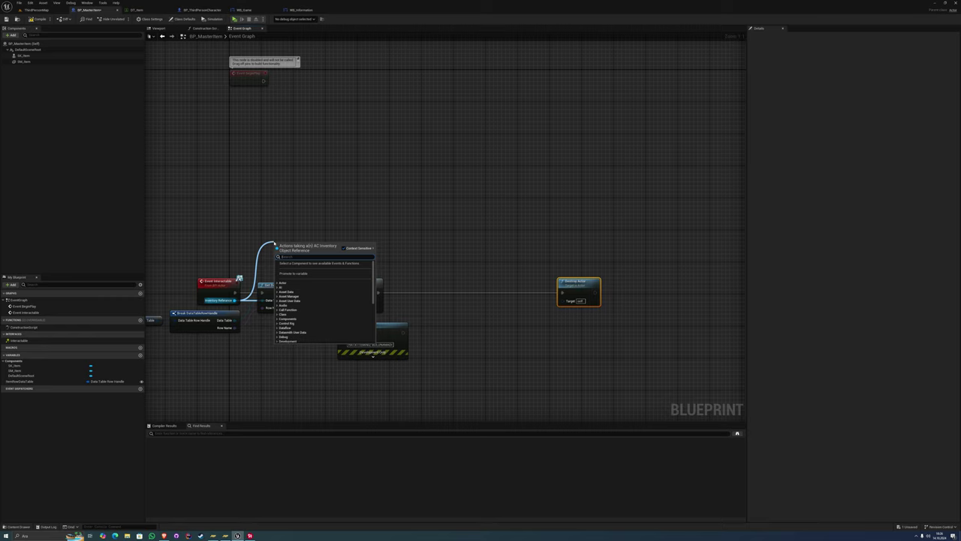
# Cast Get Owner to BP_ThirdPersonCharacter after Item Add and get its Widget Game Reference
pyautogui.write('get owner')
pyautogui.press('Return')
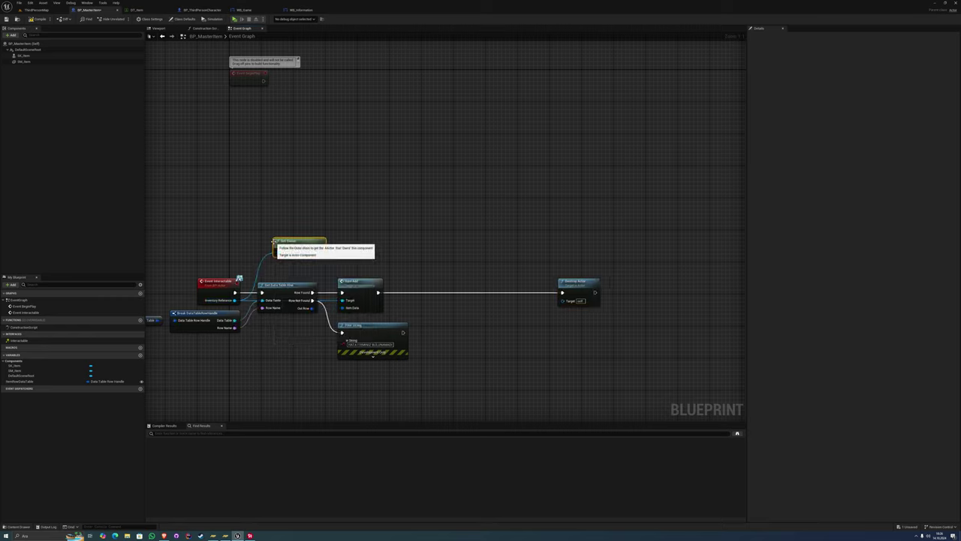
pyautogui.moveTo(276, 240)
pyautogui.mouseDown()
pyautogui.moveTo(265, 240)
pyautogui.moveTo(396, 233)
pyautogui.mouseUp()
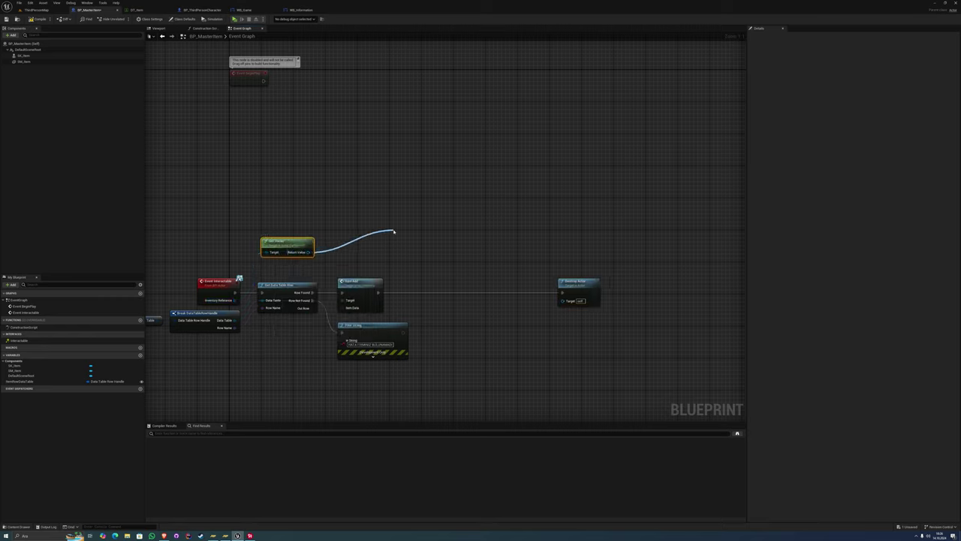
pyautogui.write('cast to')
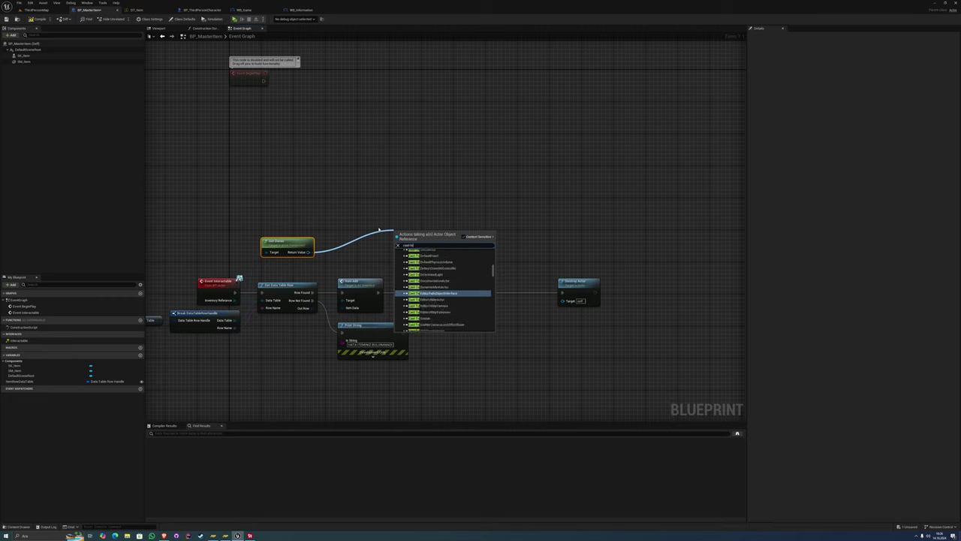
pyautogui.write('third')
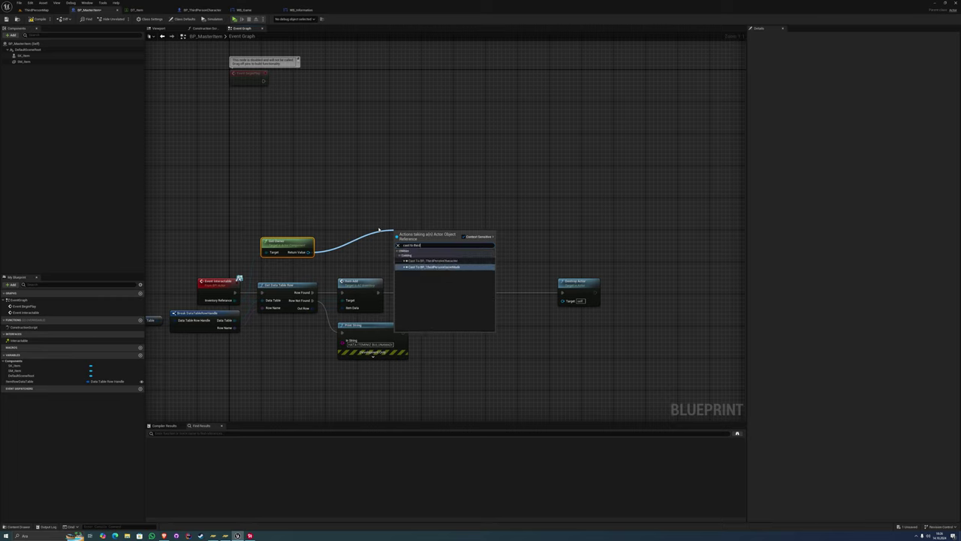
pyautogui.press('Escape')
pyautogui.moveTo(453, 257); pyautogui.dragTo(458, 309)
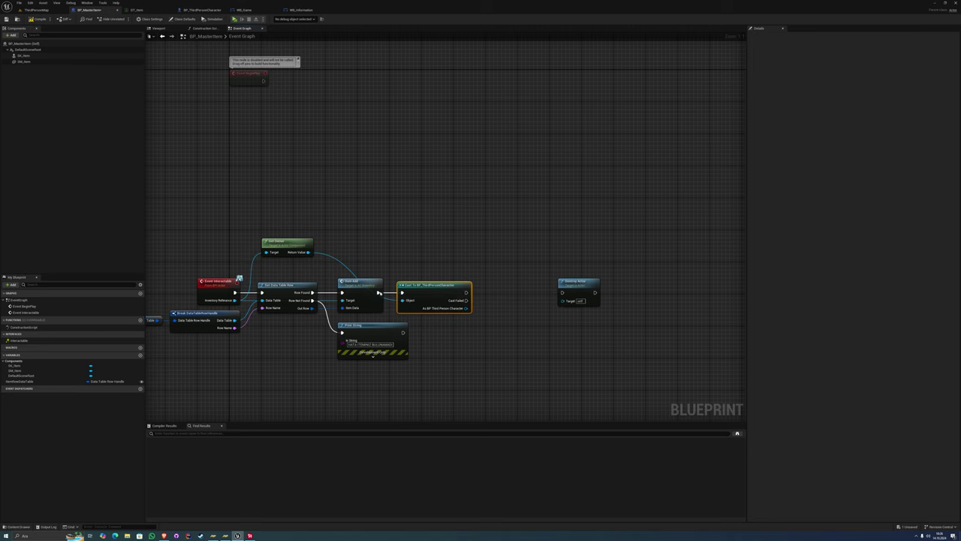
pyautogui.moveTo(383, 293); pyautogui.dragTo(334, 293, button='right')
pyautogui.moveTo(417, 308); pyautogui.dragTo(395, 325)
pyautogui.write('game wid')
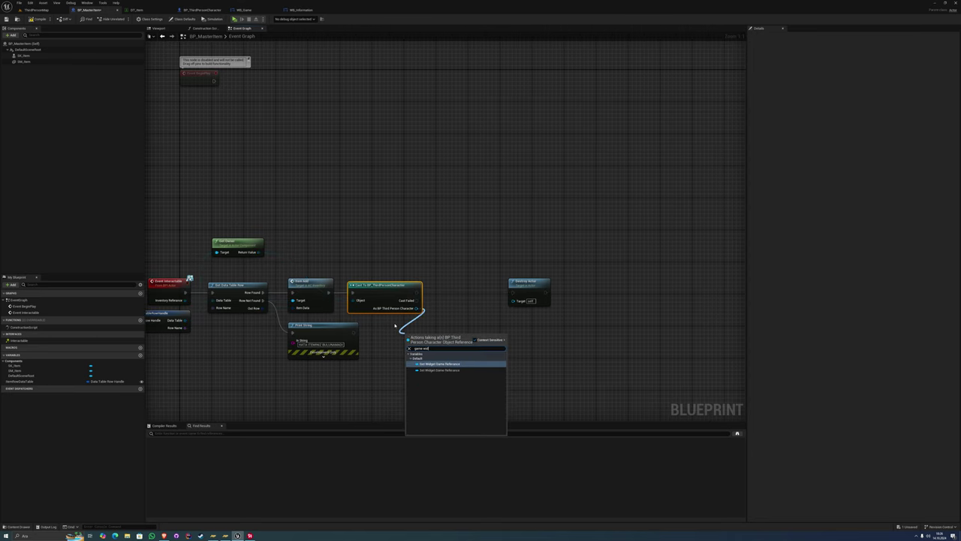
pyautogui.press('Return')
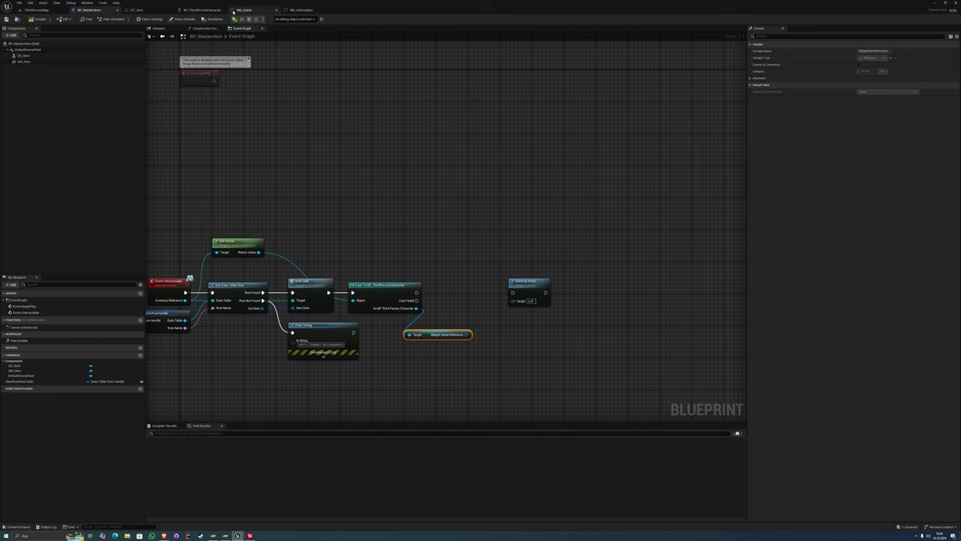
# Call Information Event on Widget Game Reference, after checking the event in WB_Game
pyautogui.click(245, 10)
pyautogui.moveTo(353, 176); pyautogui.dragTo(690, 359)
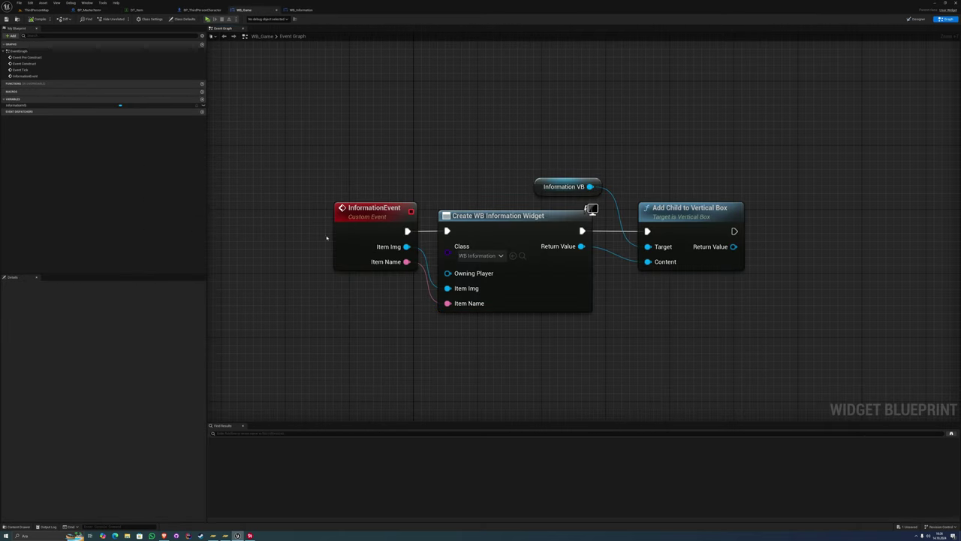
pyautogui.click(90, 9)
pyautogui.moveTo(375, 319); pyautogui.dragTo(439, 314)
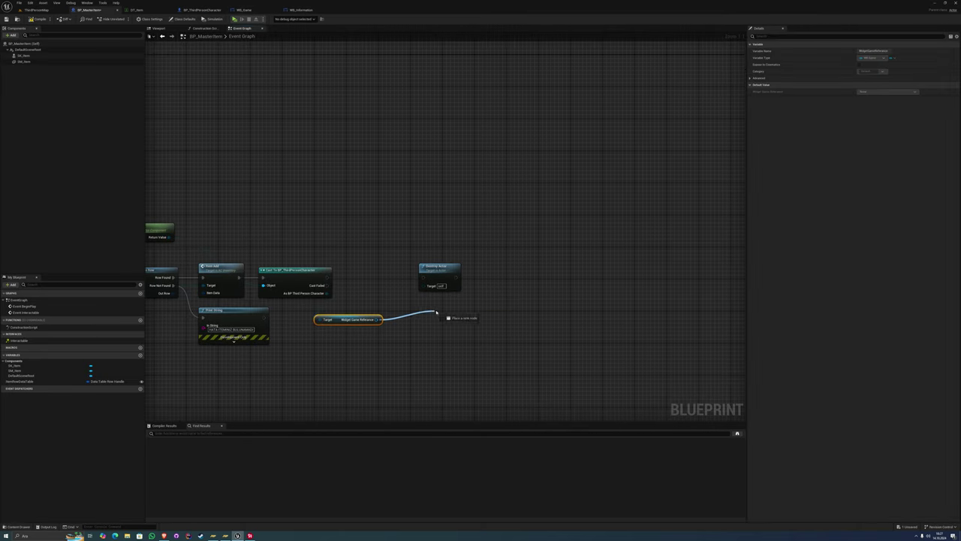
pyautogui.write('informat')
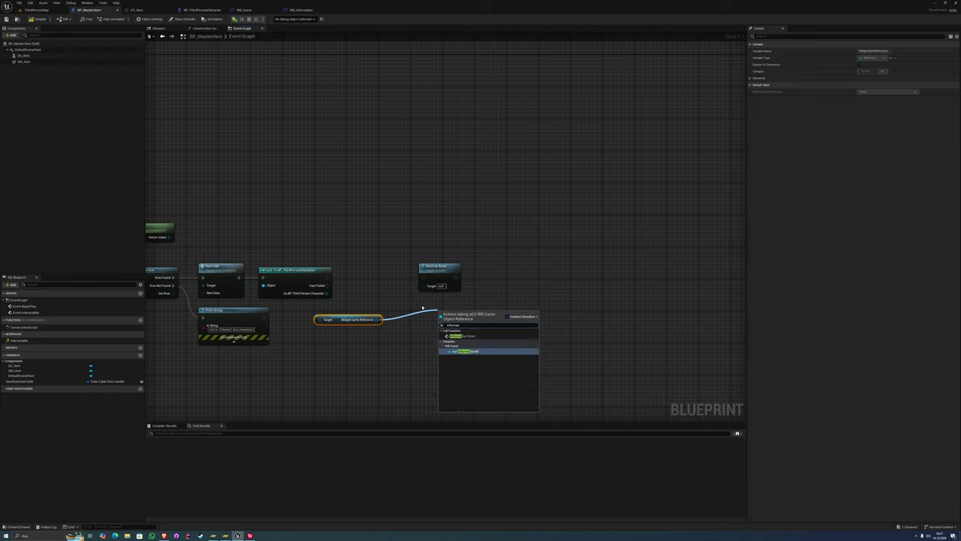
pyautogui.press('Up')
pyautogui.press('Return')
# Wire Information Event between the cast's success and Destroy Actor
pyautogui.moveTo(440, 272); pyautogui.dragTo(515, 272)
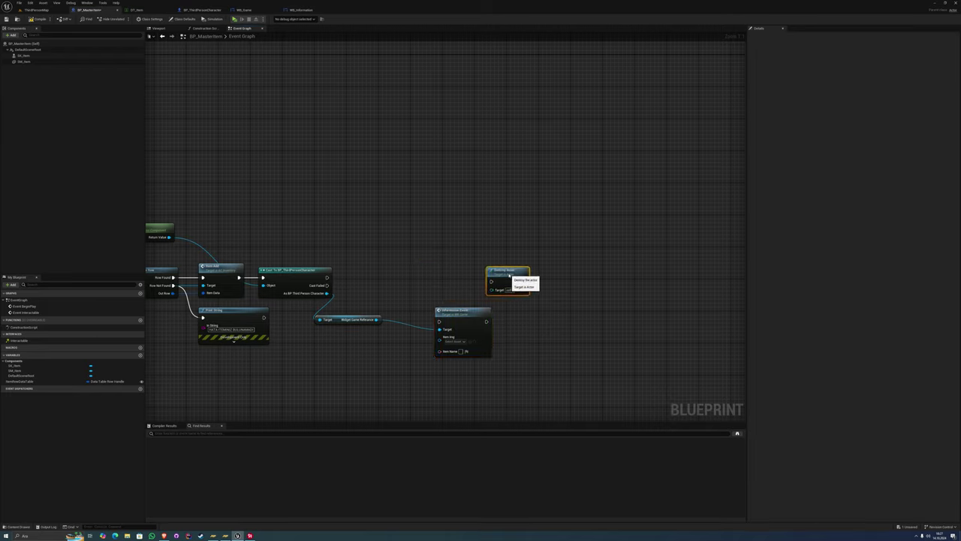
pyautogui.moveTo(440, 321)
pyautogui.mouseDown()
pyautogui.moveTo(417, 277)
pyautogui.moveTo(326, 277)
pyautogui.mouseUp()
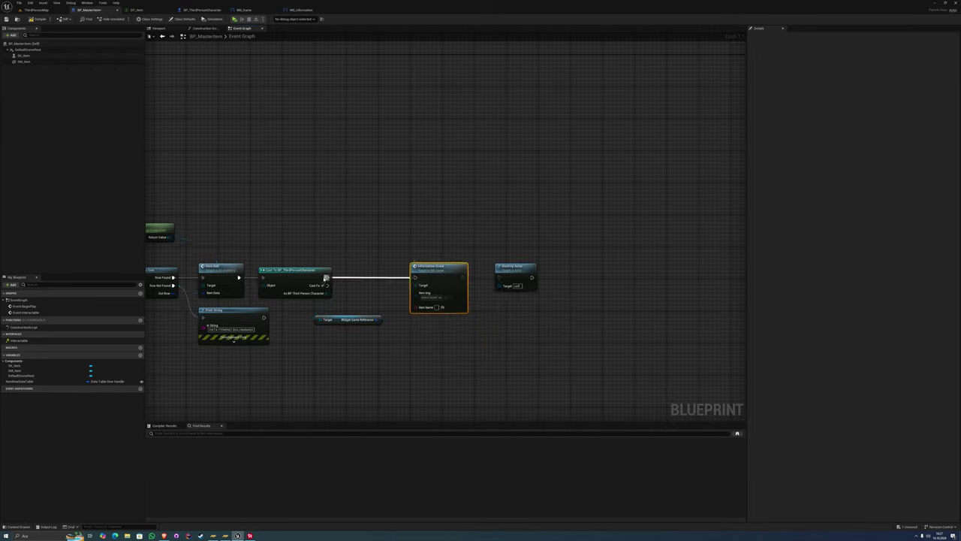
pyautogui.moveTo(463, 277); pyautogui.dragTo(508, 280)
pyautogui.moveTo(366, 264)
pyautogui.mouseDown(button='right')
pyautogui.moveTo(559, 262)
pyautogui.moveTo(457, 251)
pyautogui.mouseUp(button='right')
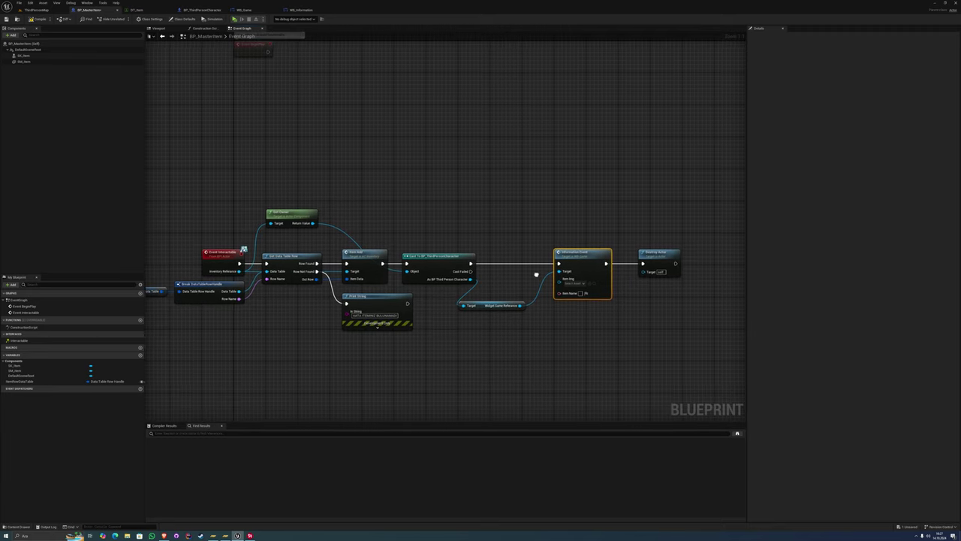
# Break Out Row into a Break St_Inventory node and expand its fields
pyautogui.moveTo(315, 279); pyautogui.dragTo(330, 356)
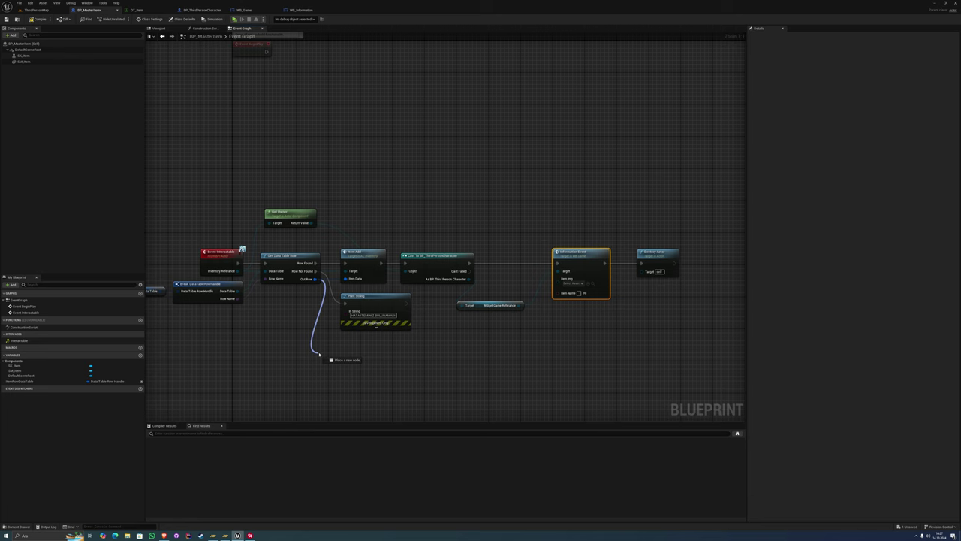
pyautogui.write('break')
pyautogui.press('Return')
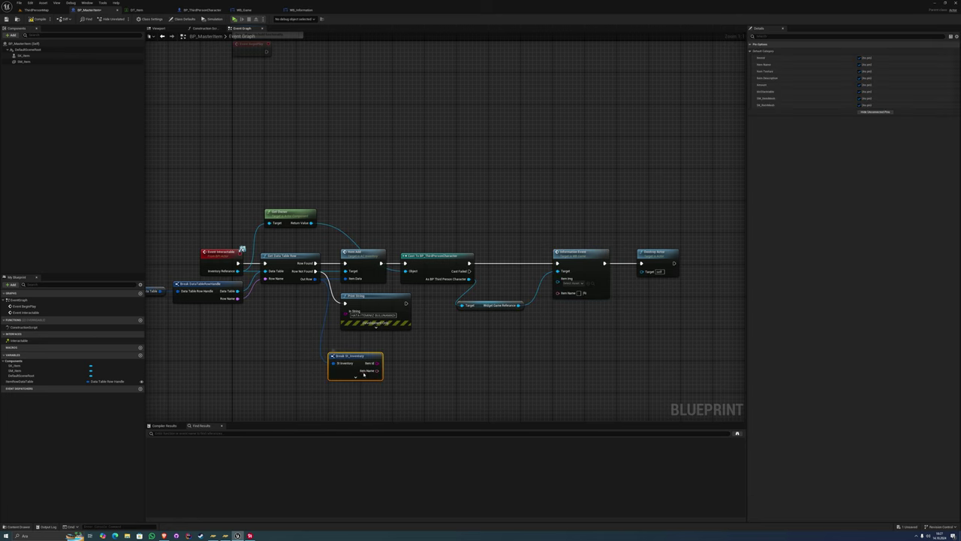
pyautogui.moveTo(353, 371); pyautogui.dragTo(331, 348, button='right')
pyautogui.click(333, 354)
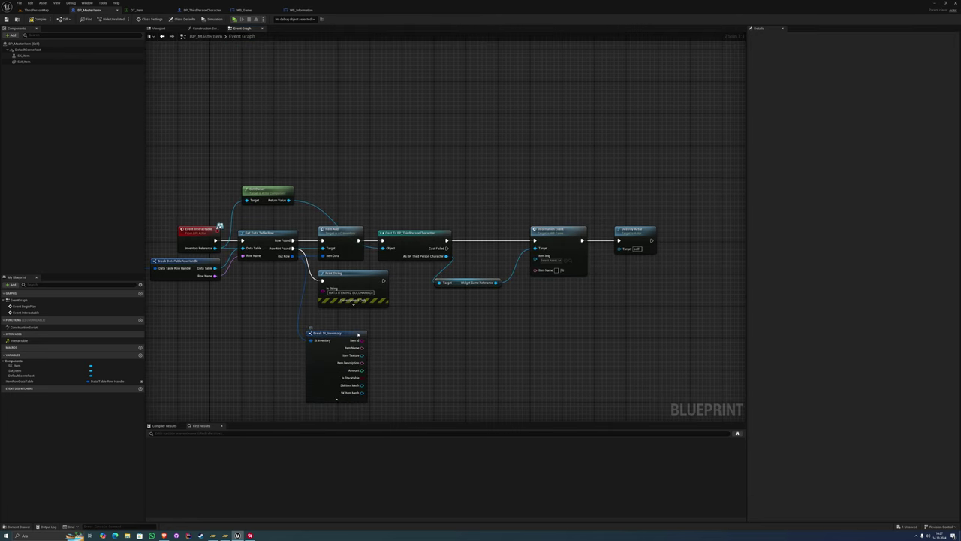
pyautogui.moveTo(359, 335); pyautogui.dragTo(366, 320)
pyautogui.moveTo(392, 316); pyautogui.dragTo(364, 316, button='right')
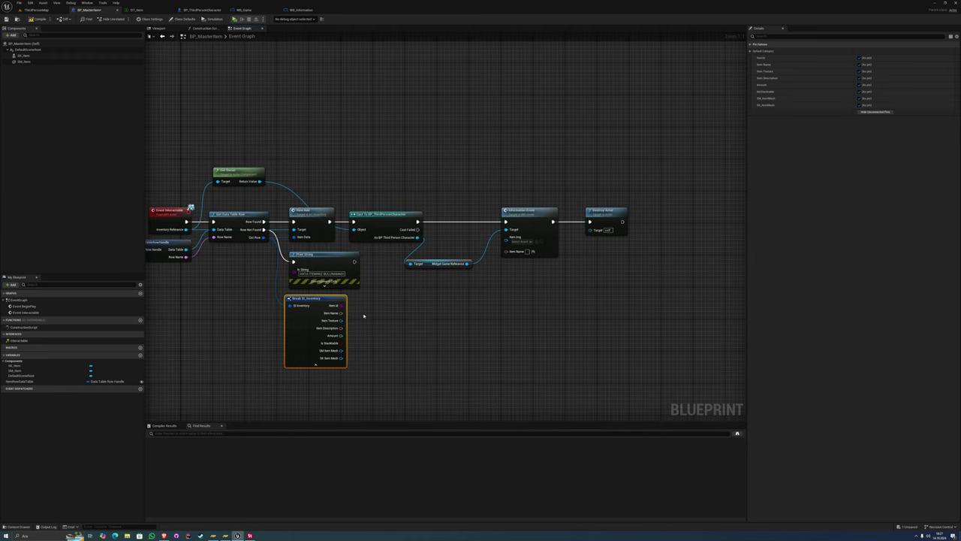
# Connect Item Name and Item Texture to Information Event and hide unconnected pins
pyautogui.moveTo(341, 316)
pyautogui.mouseDown()
pyautogui.moveTo(506, 251)
pyautogui.moveTo(423, 306)
pyautogui.moveTo(341, 320)
pyautogui.mouseUp()
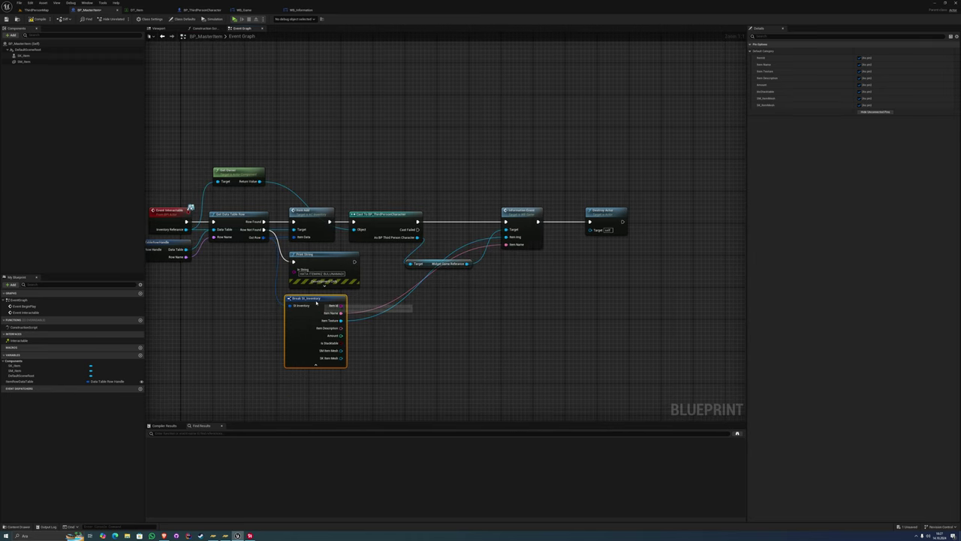
pyautogui.click(873, 112)
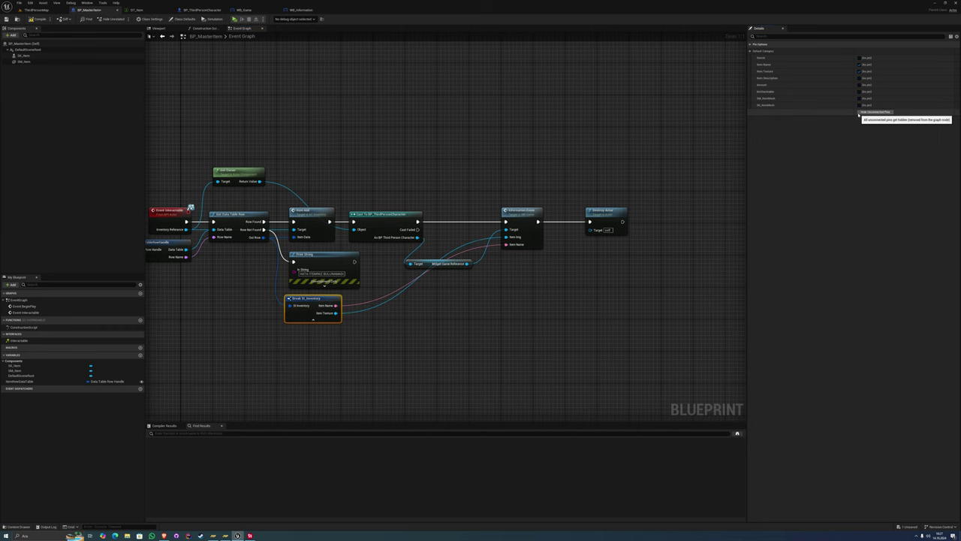
pyautogui.moveTo(444, 316); pyautogui.dragTo(429, 331, button='right')
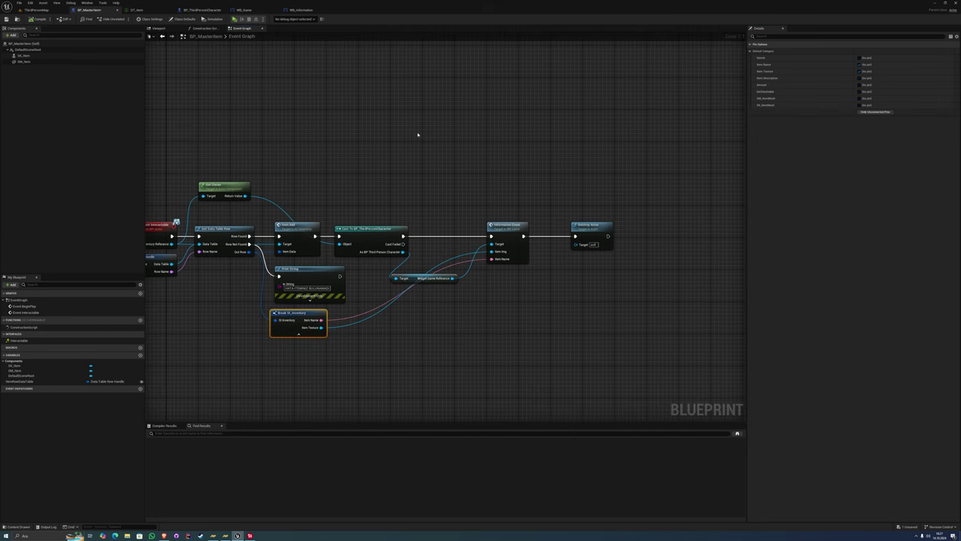
pyautogui.moveTo(419, 136); pyautogui.dragTo(364, 133, button='right')
pyautogui.moveTo(235, 309); pyautogui.dragTo(231, 308)
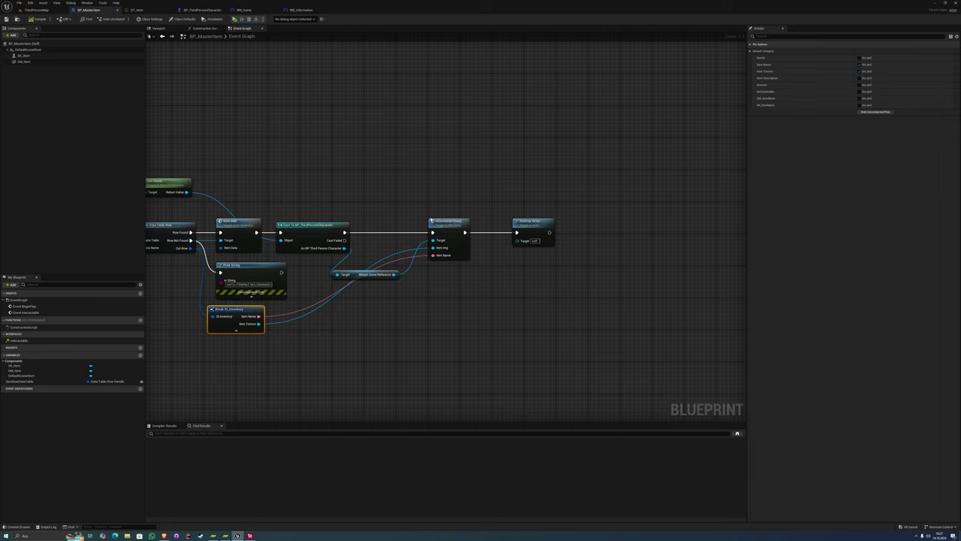
pyautogui.doubleClick(434, 221)
# Back in BP_MasterItem, inspect the item row data table variable and the Get Data Table Row node
pyautogui.moveTo(311, 198); pyautogui.dragTo(575, 338)
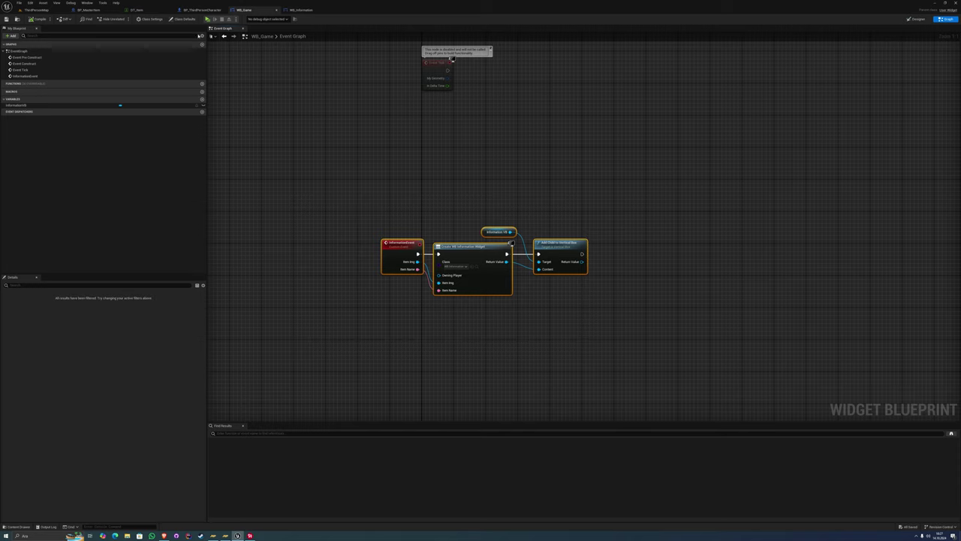
pyautogui.click(90, 10)
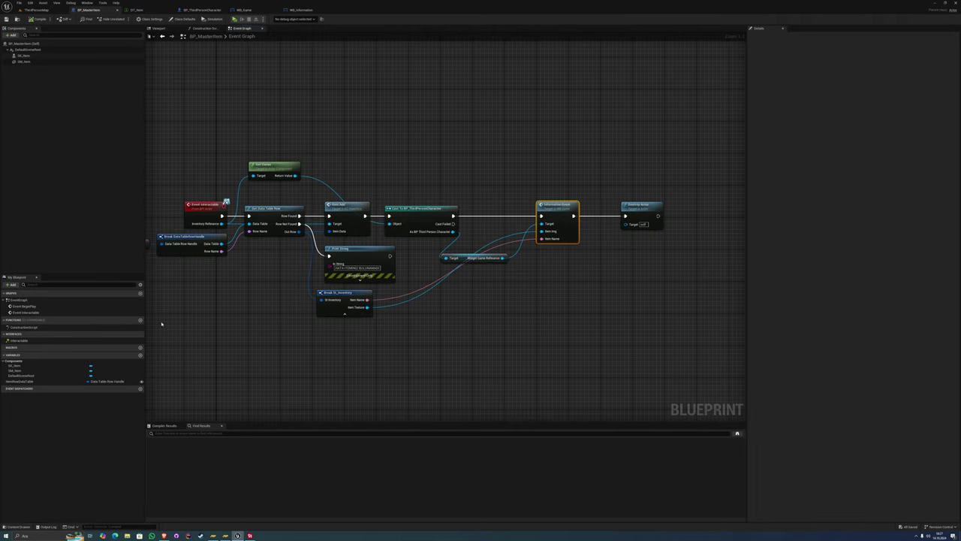
pyautogui.click(18, 382)
pyautogui.click(306, 238)
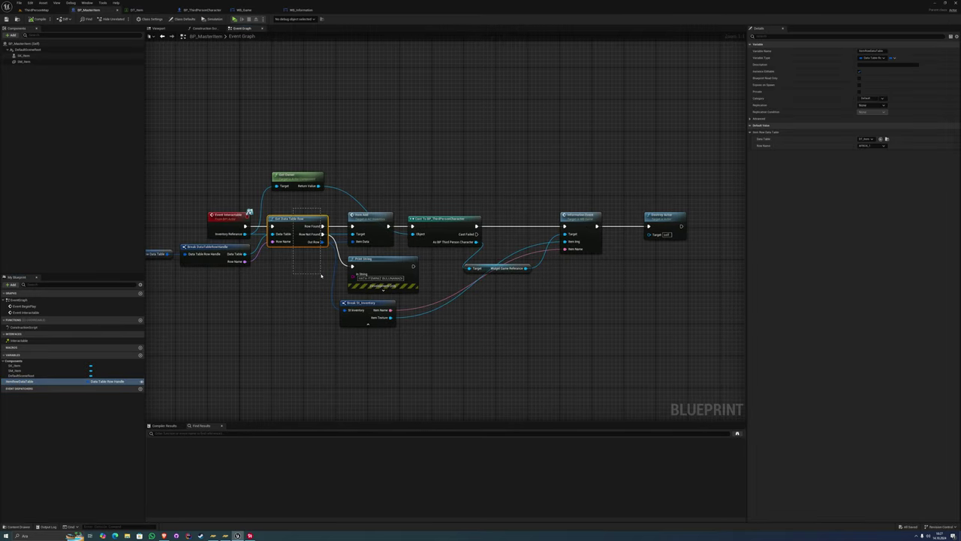
pyautogui.moveTo(321, 276); pyautogui.dragTo(293, 205)
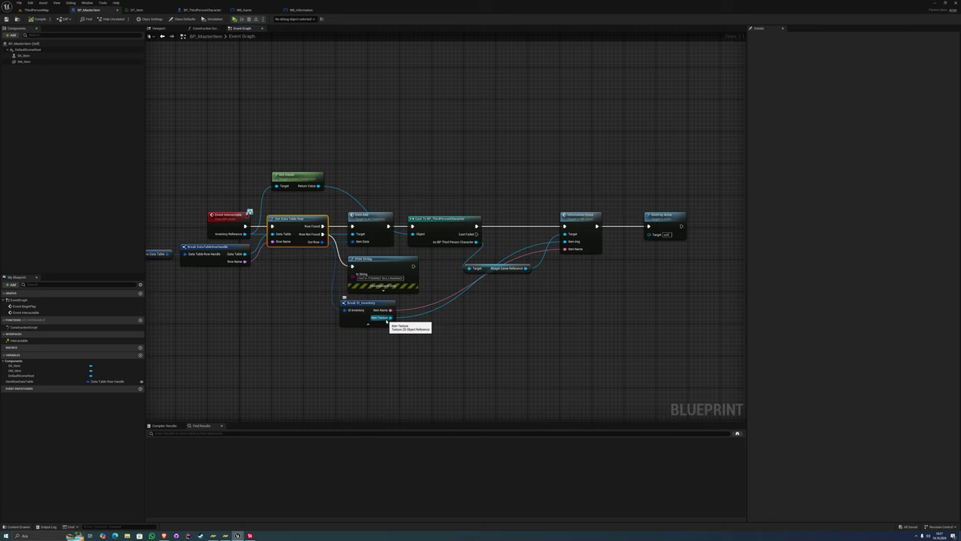
# Align the Information Event call, widget reference and Destroy Actor nodes neatly
pyautogui.moveTo(387, 320); pyautogui.dragTo(356, 355, button='right')
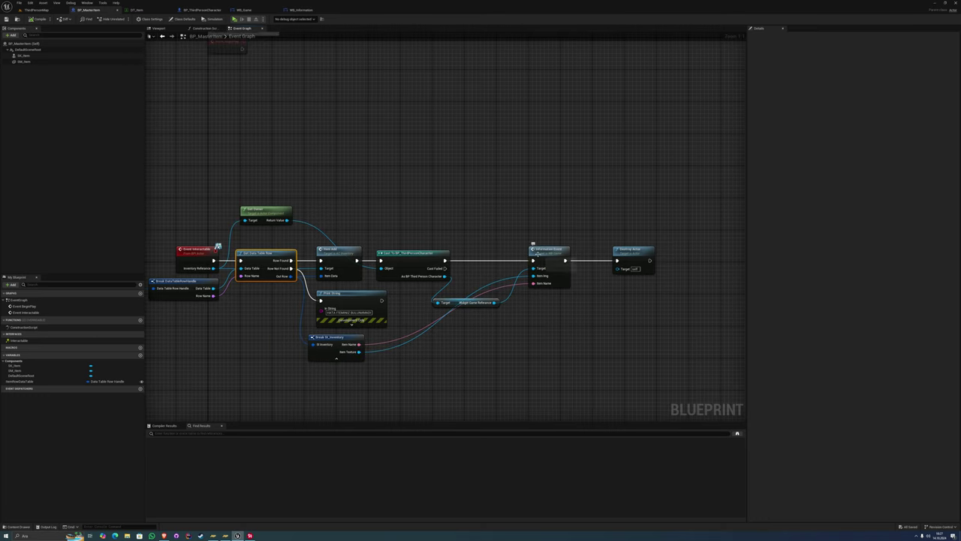
pyautogui.moveTo(546, 261); pyautogui.dragTo(561, 256)
pyautogui.moveTo(466, 302); pyautogui.dragTo(492, 278)
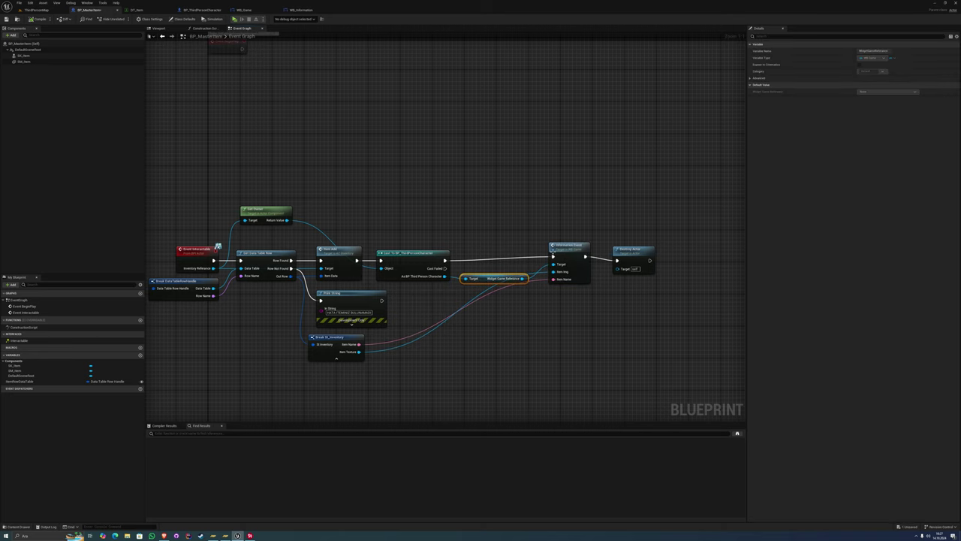
pyautogui.moveTo(550, 224); pyautogui.dragTo(661, 297)
pyautogui.moveTo(573, 251); pyautogui.dragTo(573, 255)
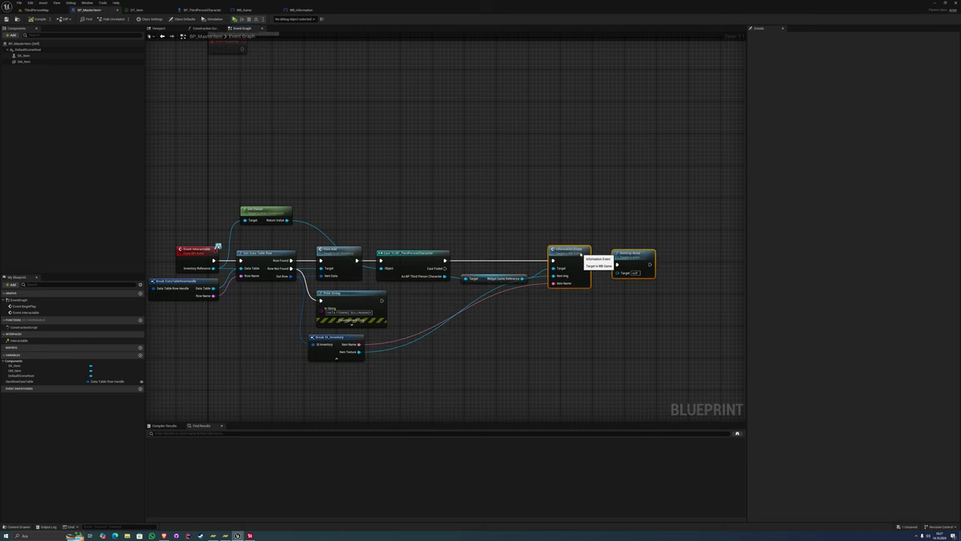
# Open the Information Event definition in WB_Game and select its Add Child to Vertical Box node
pyautogui.doubleClick(571, 254)
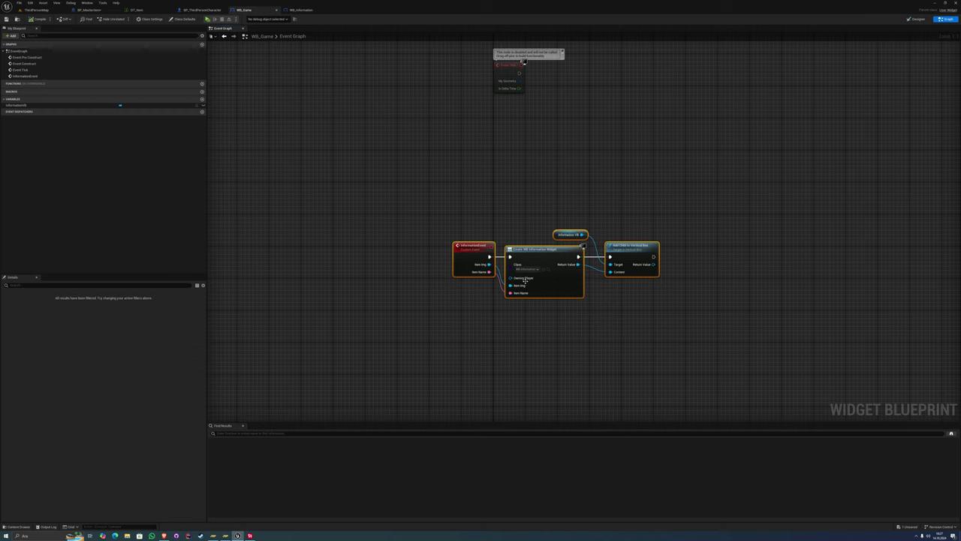
pyautogui.click(331, 187)
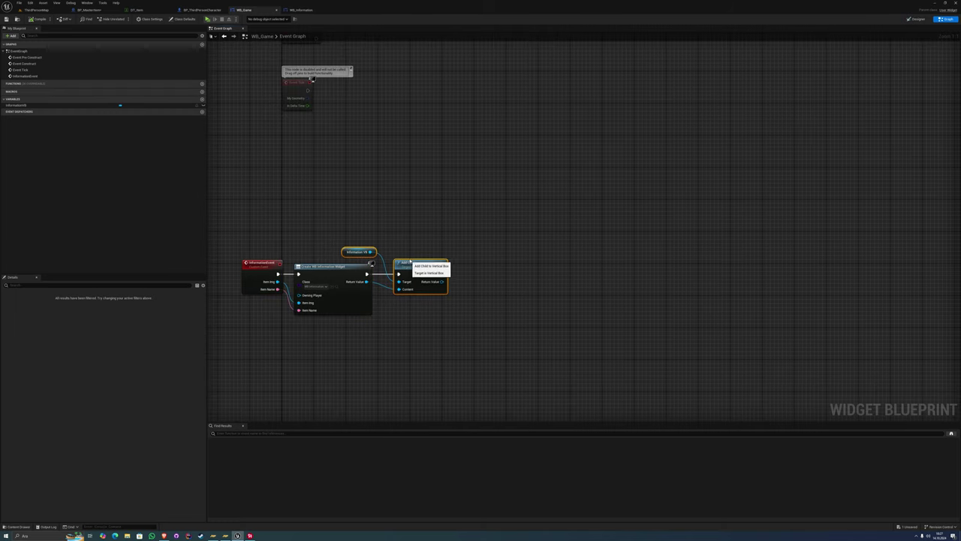
pyautogui.click(428, 267)
# Review the WB_Information construct graph nodes, then return to the widget Designer
pyautogui.click(300, 10)
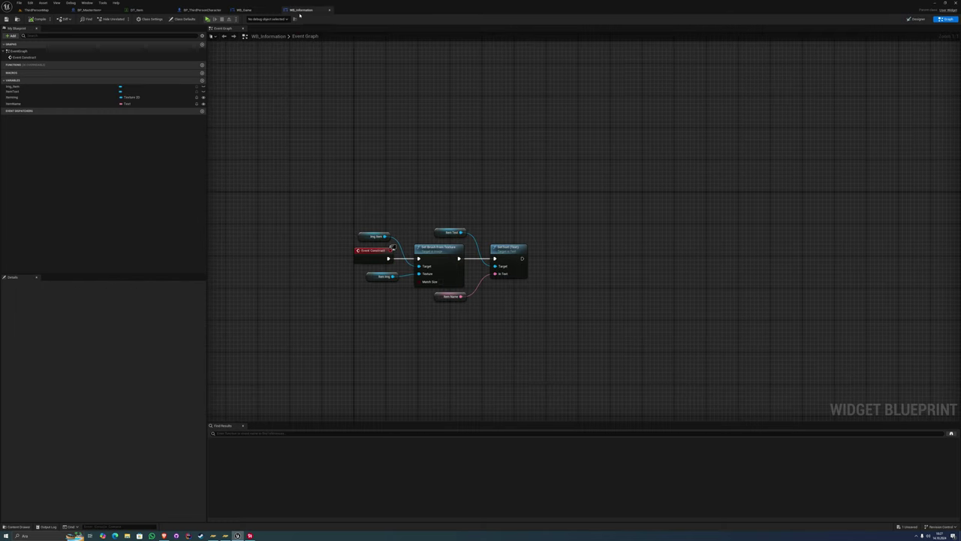
pyautogui.moveTo(387, 232); pyautogui.dragTo(566, 318)
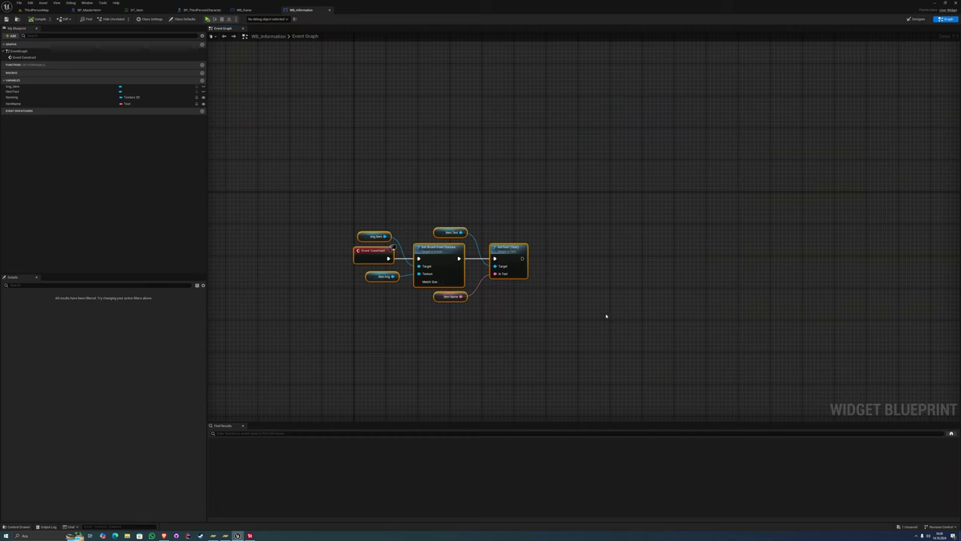
pyautogui.scroll(-1, 547, 263)
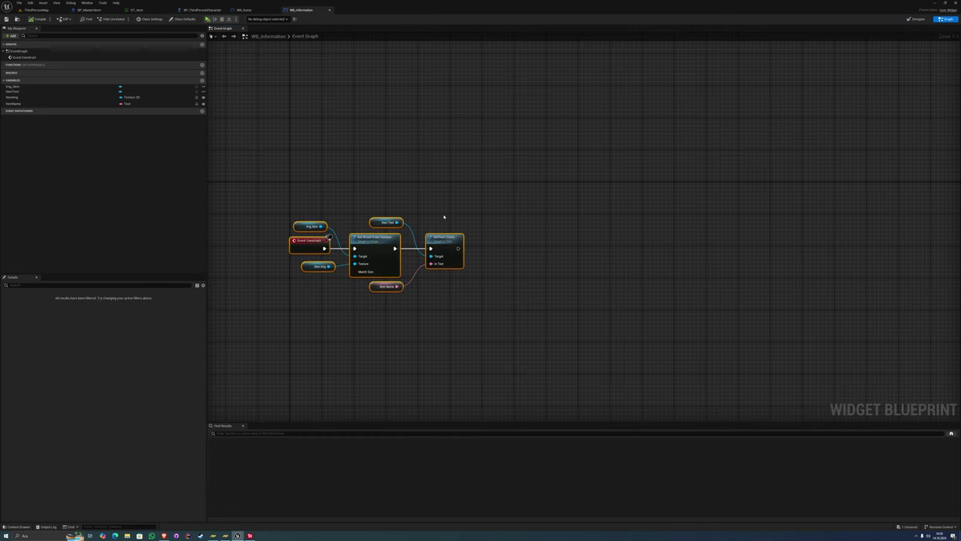
pyautogui.click(914, 19)
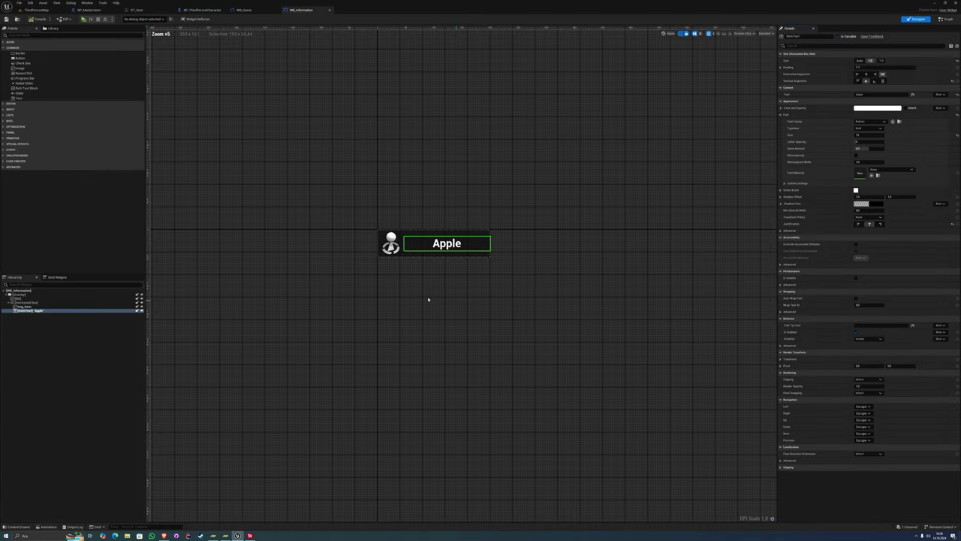
# Create a new widget animation named BeginAnimation and select the Overlay in the Hierarchy
pyautogui.scroll(2, 205, 429)
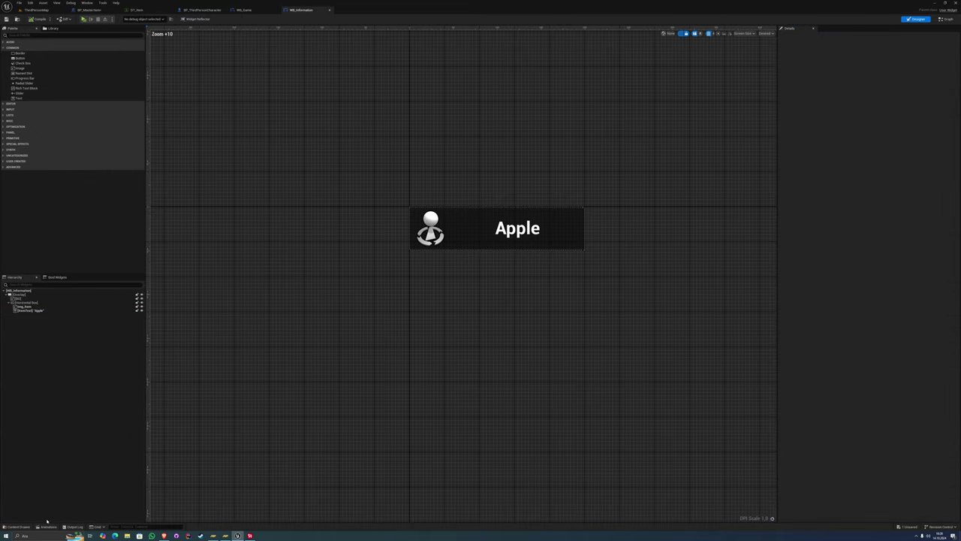
pyautogui.click(48, 526)
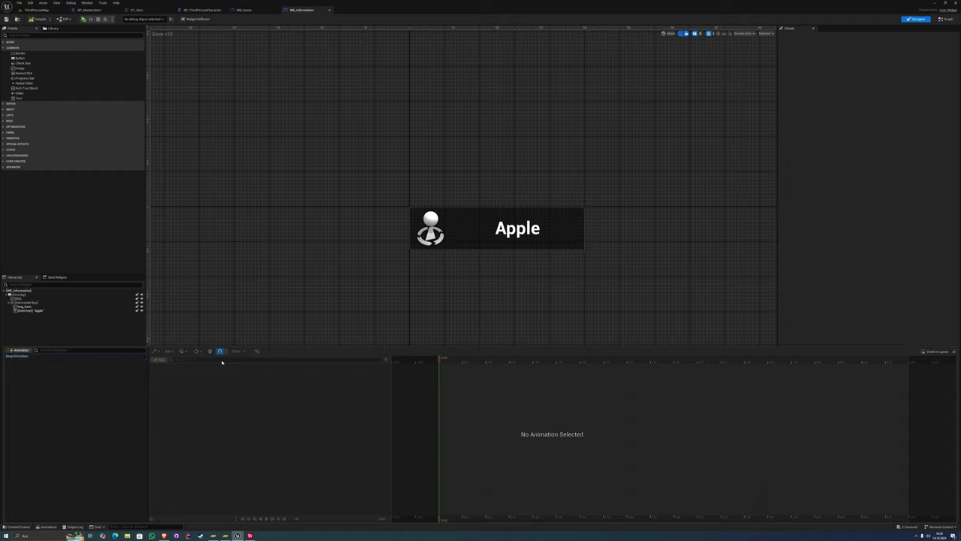
pyautogui.press('Return')
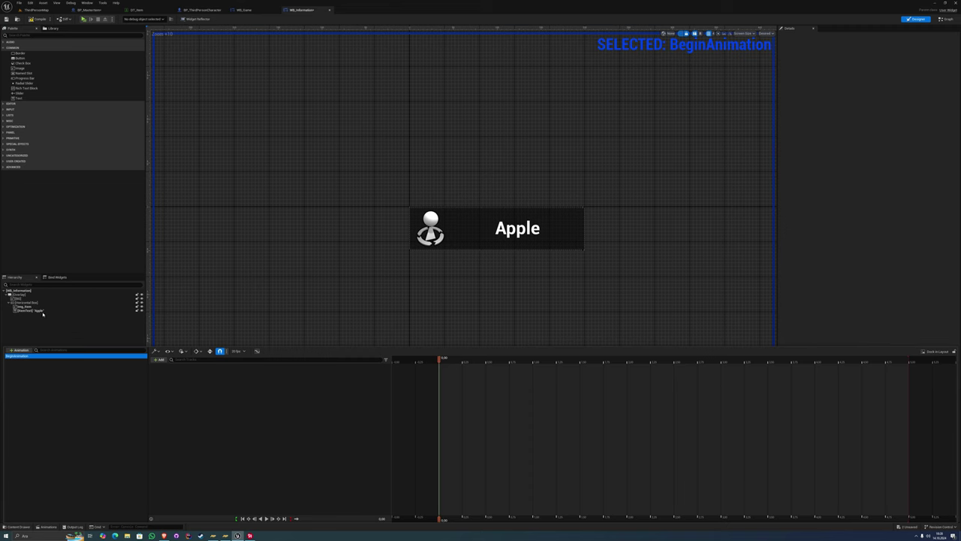
pyautogui.click(43, 314)
pyautogui.click(21, 290)
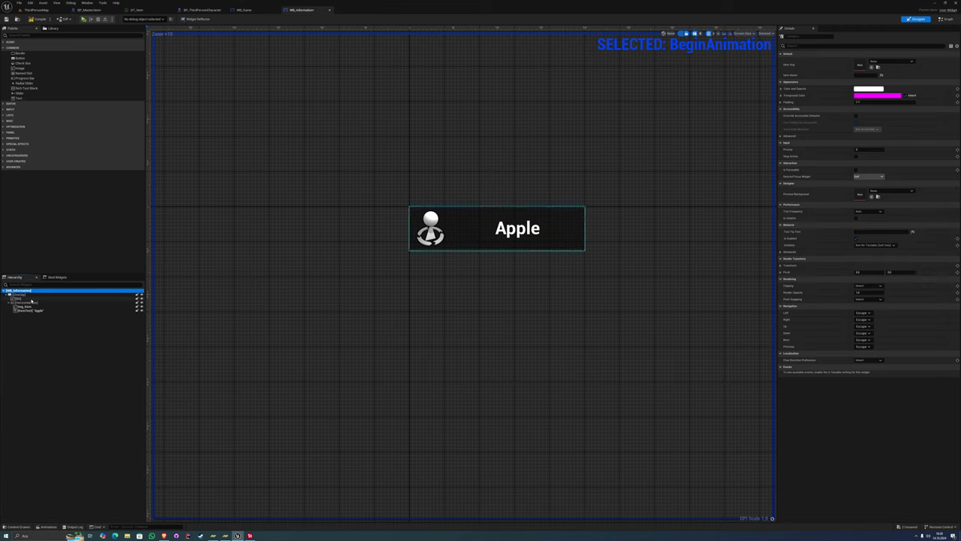
pyautogui.click(19, 294)
# Add an Overlay track to BeginAnimation, leaving its properties unchosen for now
pyautogui.click(45, 526)
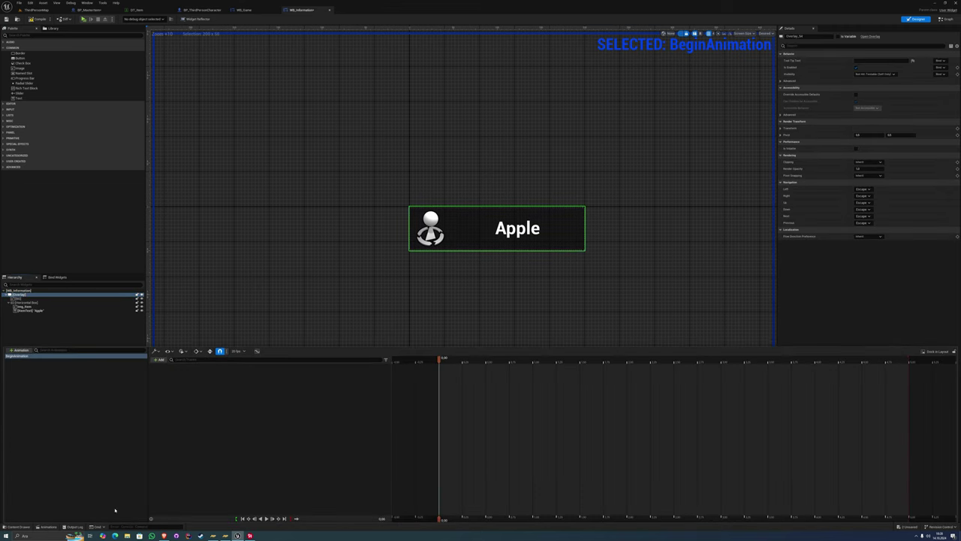
pyautogui.click(158, 361)
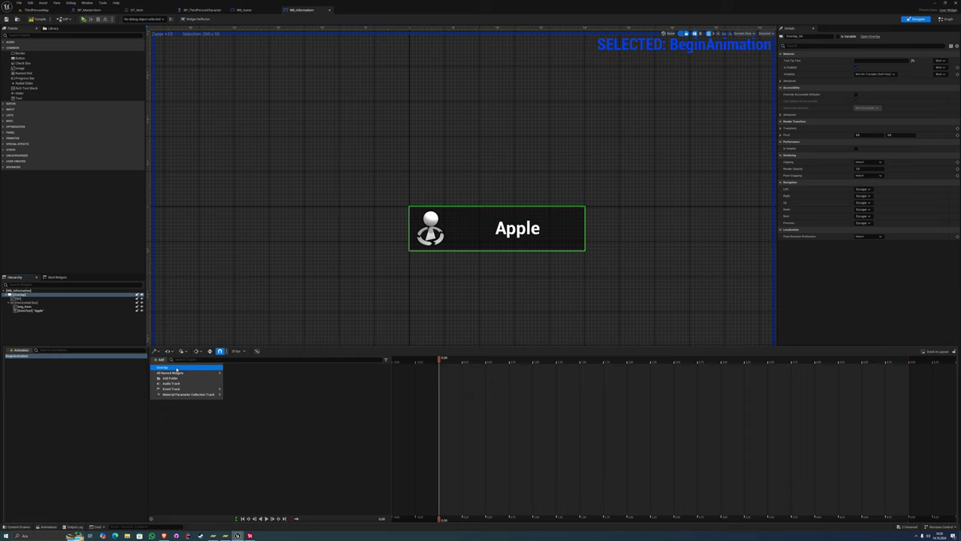
pyautogui.click(173, 367)
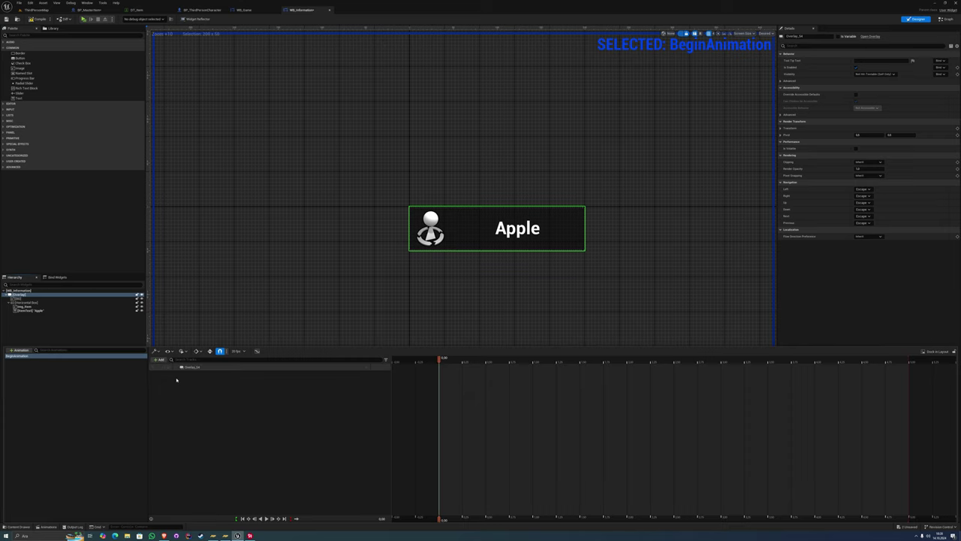
pyautogui.click(367, 368)
pyautogui.click(335, 299)
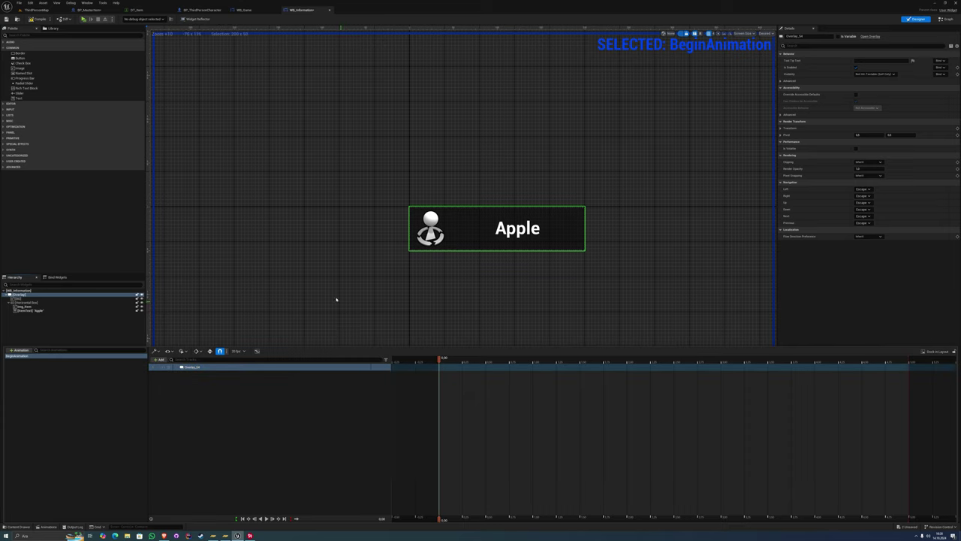
pyautogui.click(152, 412)
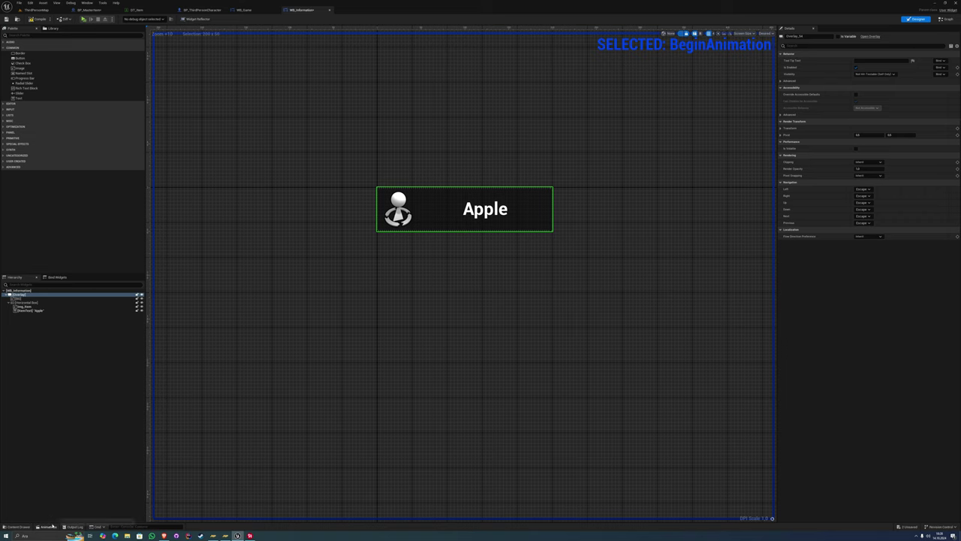
pyautogui.click(47, 526)
pyautogui.click(67, 465)
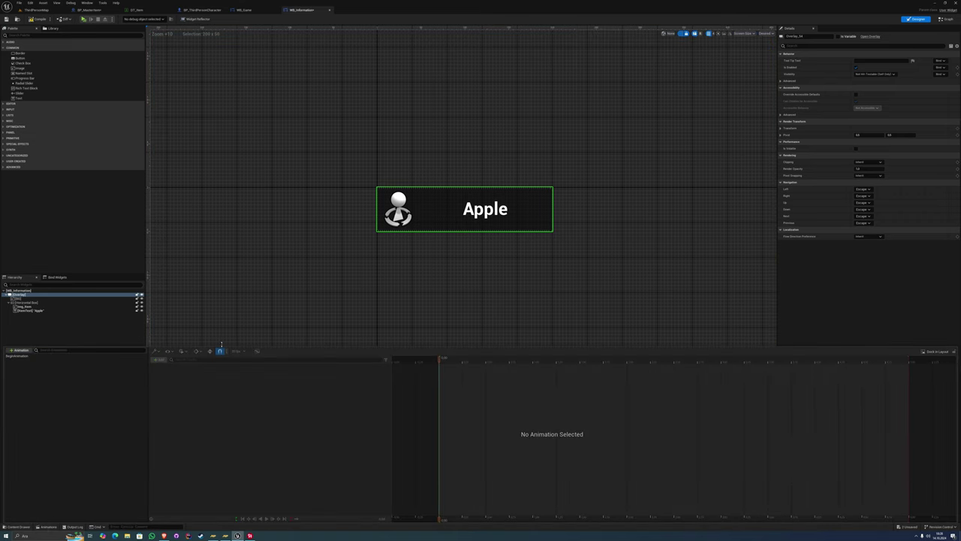
pyautogui.click(442, 275)
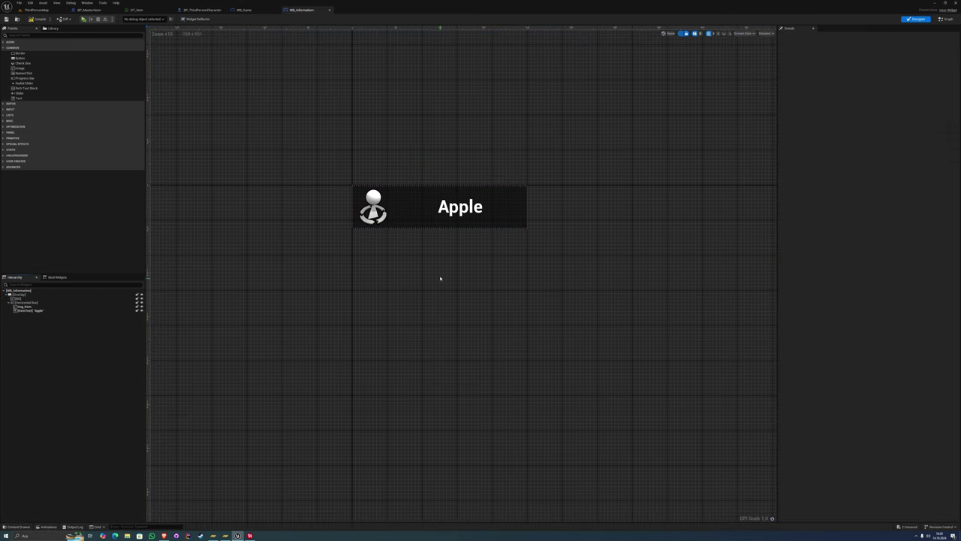
# Offset the Overlay's render translation so the Apple panel starts far off to the right
pyautogui.click(20, 294)
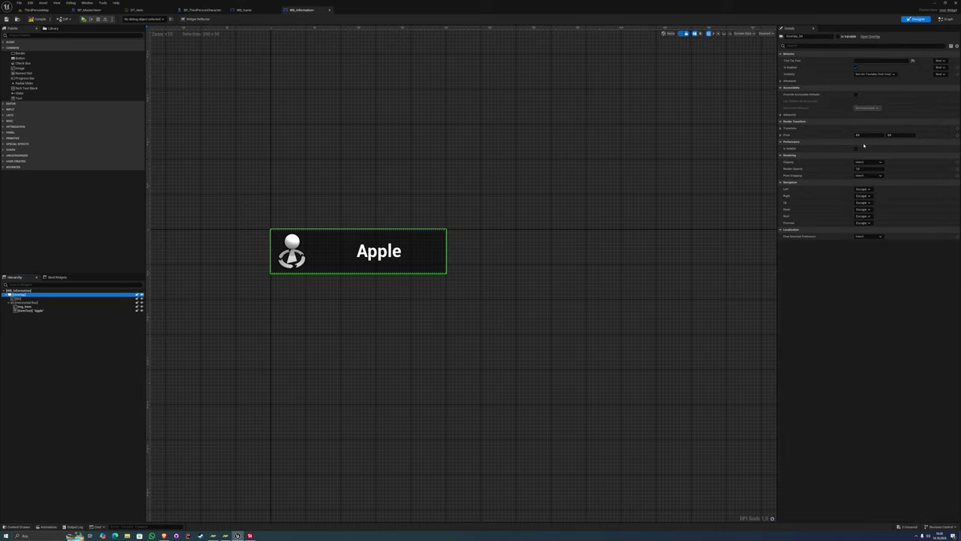
pyautogui.click(790, 128)
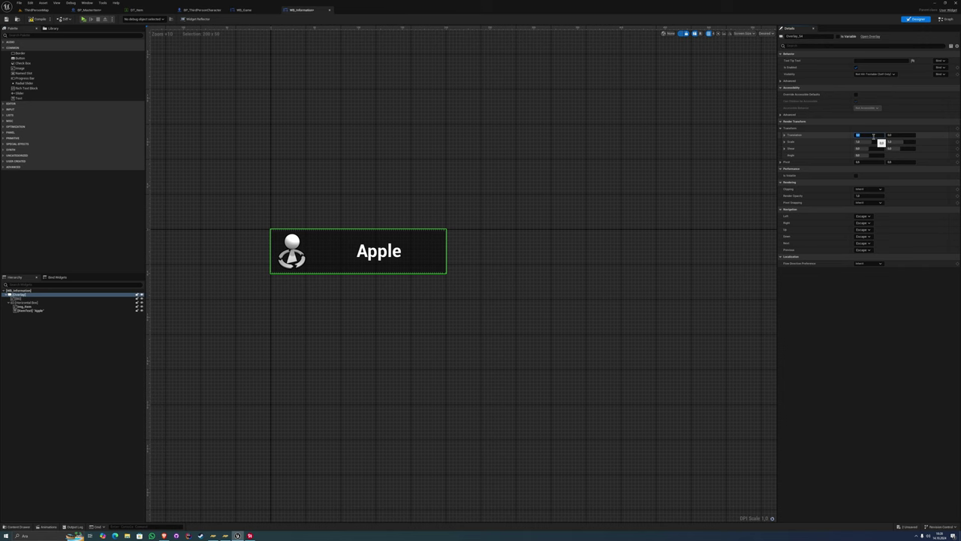
pyautogui.moveTo(874, 135); pyautogui.dragTo(308, 97)
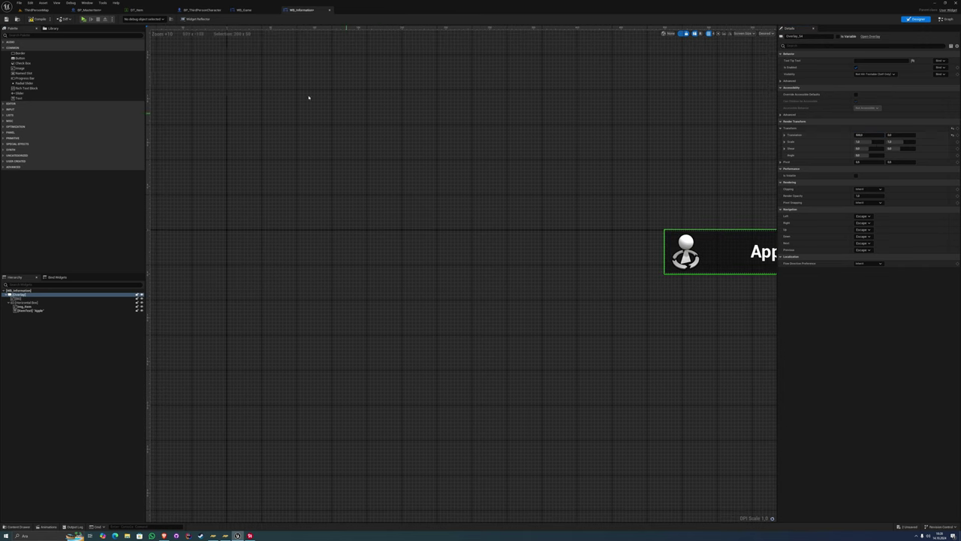
pyautogui.moveTo(533, 150); pyautogui.dragTo(543, 143, button='right')
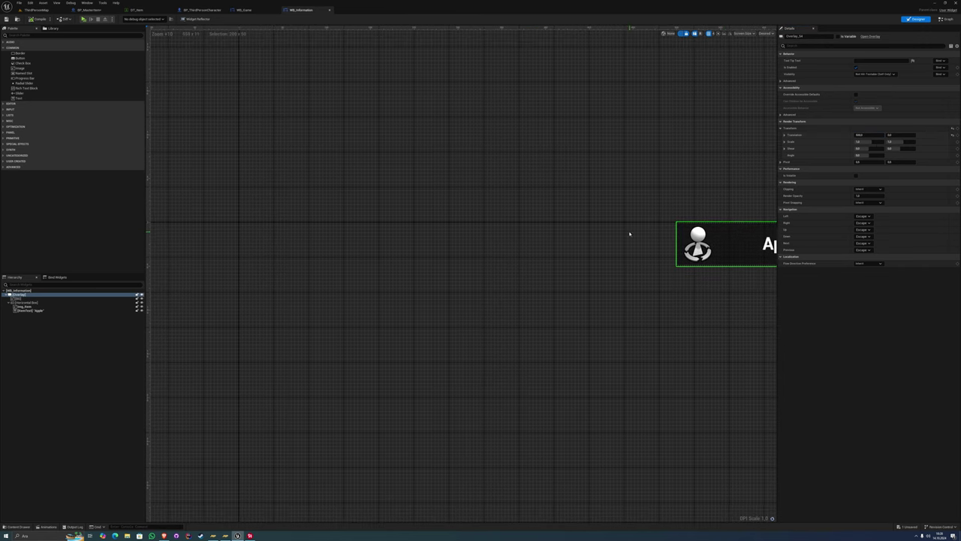
pyautogui.click(785, 134)
pyautogui.moveTo(586, 172); pyautogui.dragTo(573, 150, button='right')
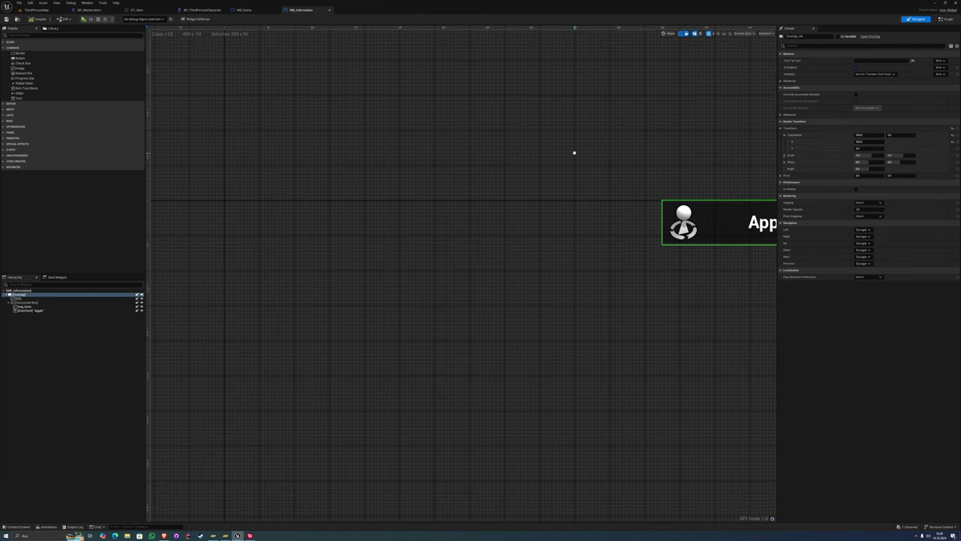
pyautogui.hotkey('ctrl', 'space')
pyautogui.hotkey('ctrl', 'space')
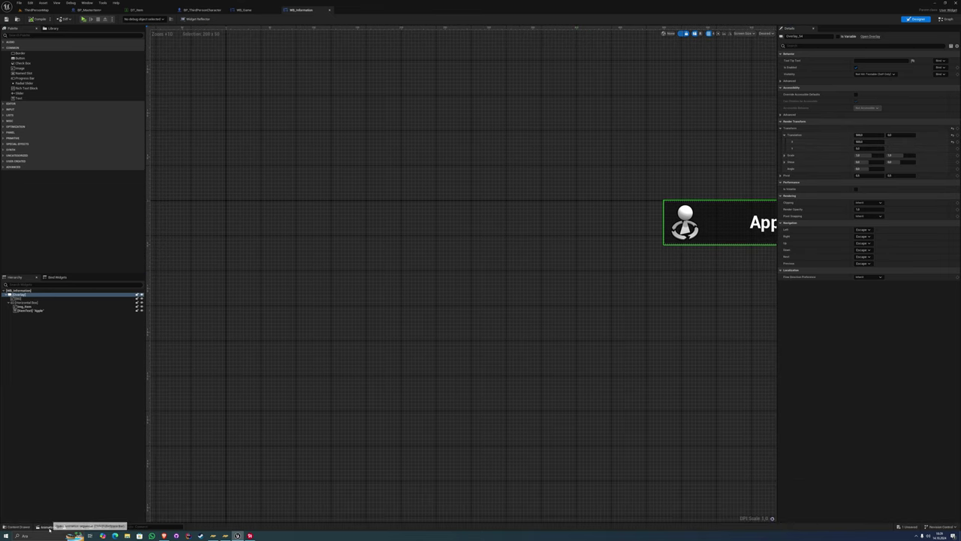
# Give BeginAnimation's Overlay track a Transform property track, keeping its Rotation part
pyautogui.click(49, 527)
pyautogui.click(17, 355)
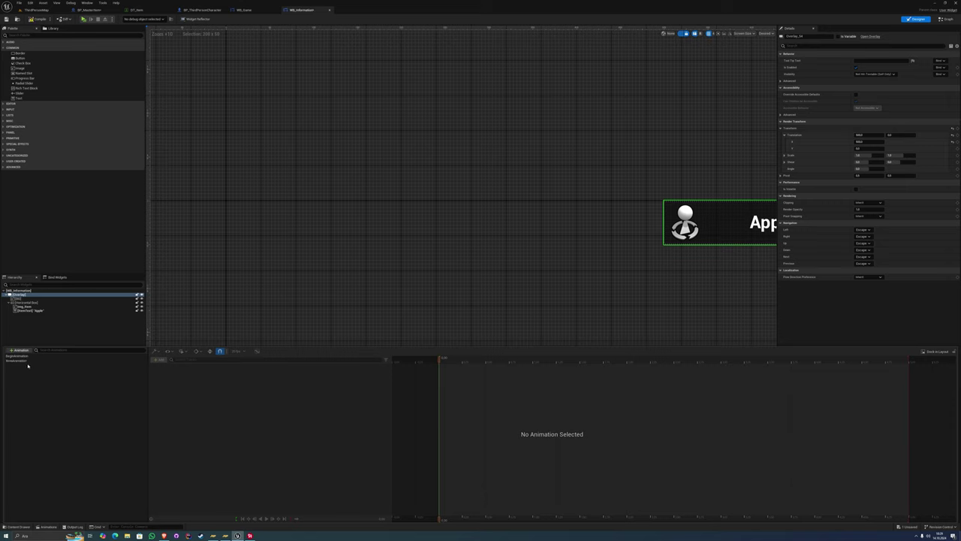
pyautogui.press('Return')
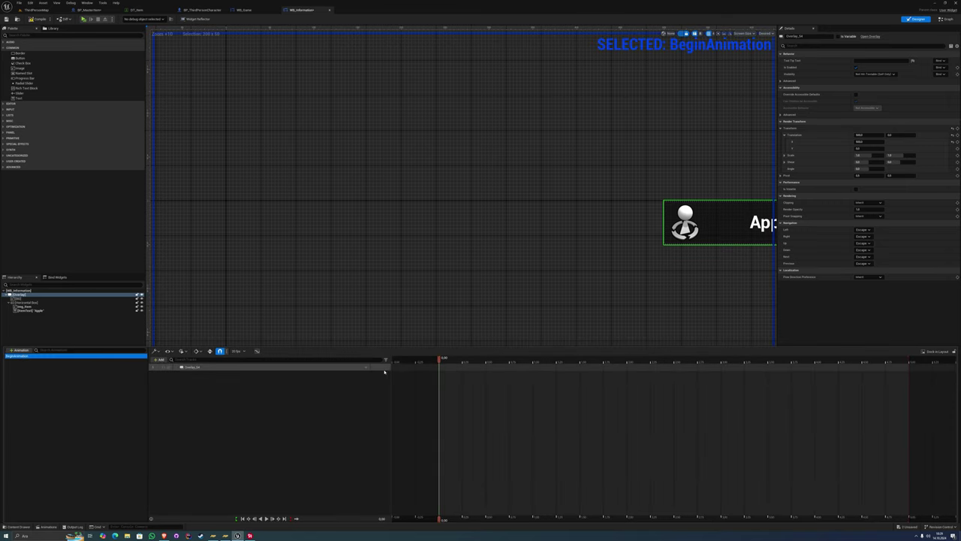
pyautogui.click(366, 368)
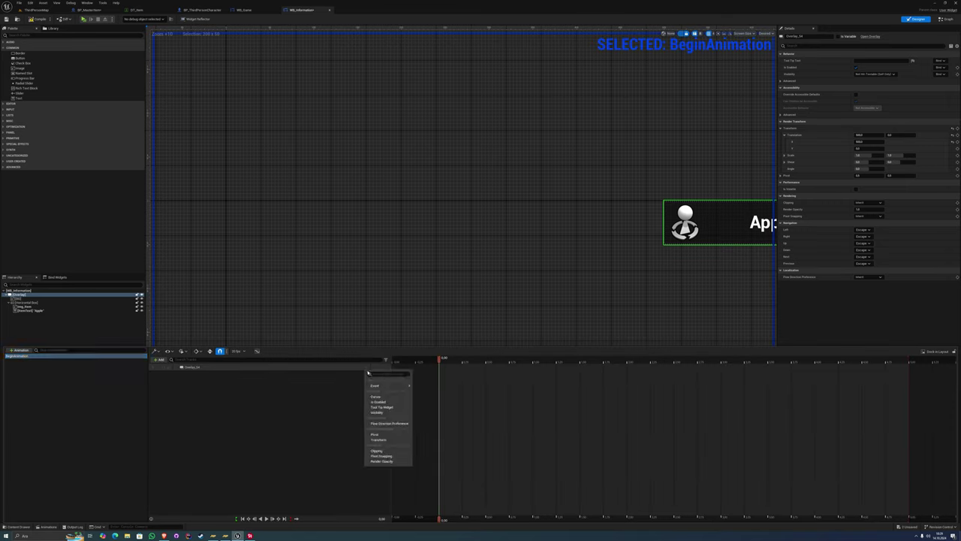
pyautogui.click(379, 439)
pyautogui.click(179, 374)
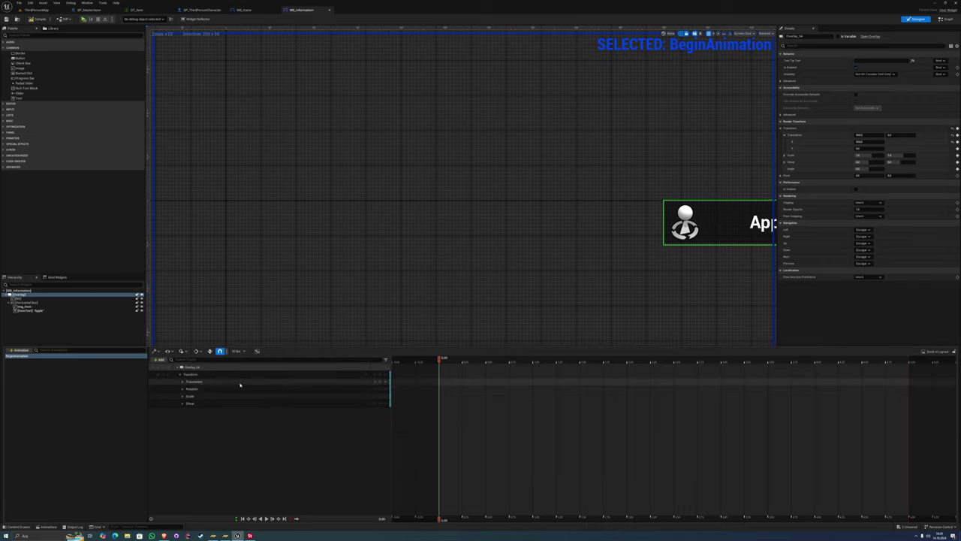
pyautogui.click(250, 389)
pyautogui.press('Delete')
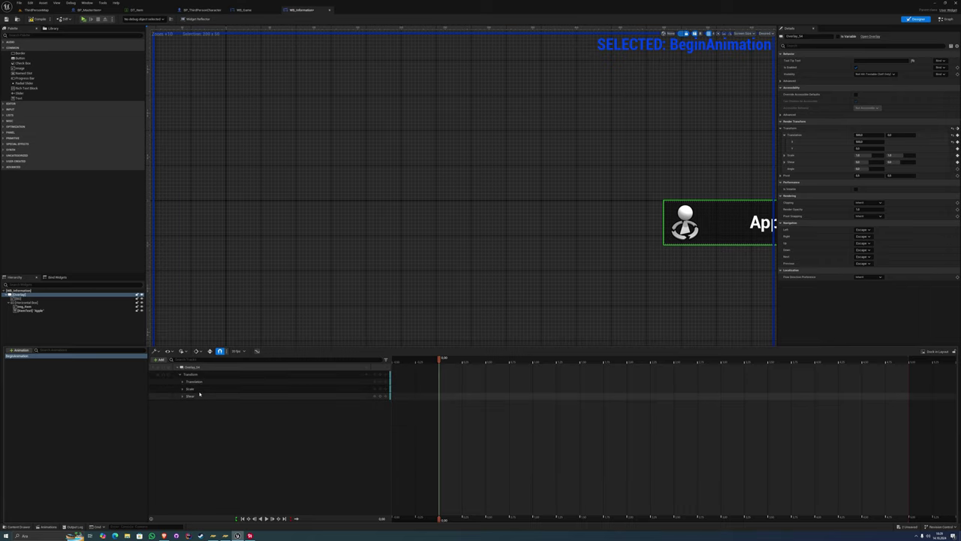
pyautogui.hotkey('ctrl', 'z')
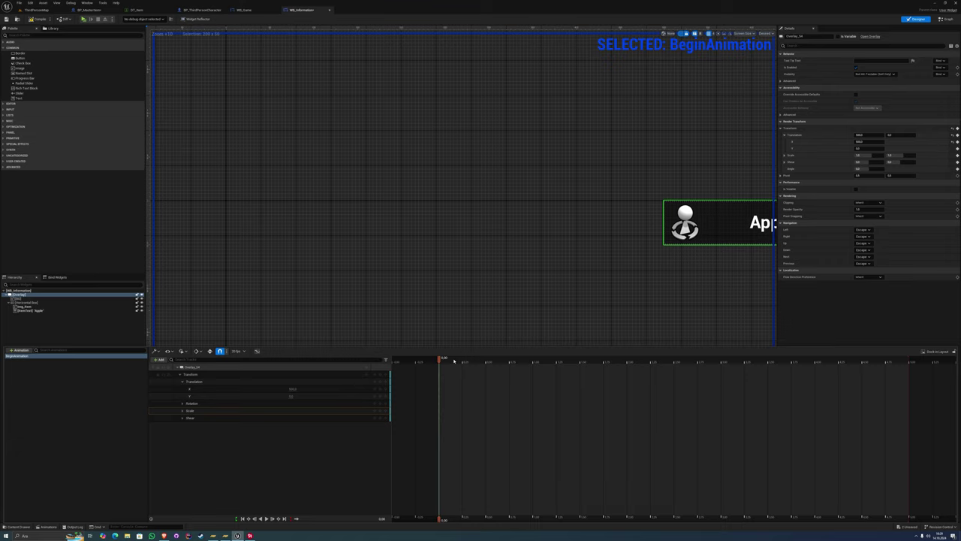
# Later on the timeline, key the Overlay's Translation X at 0
pyautogui.moveTo(454, 361); pyautogui.dragTo(506, 362)
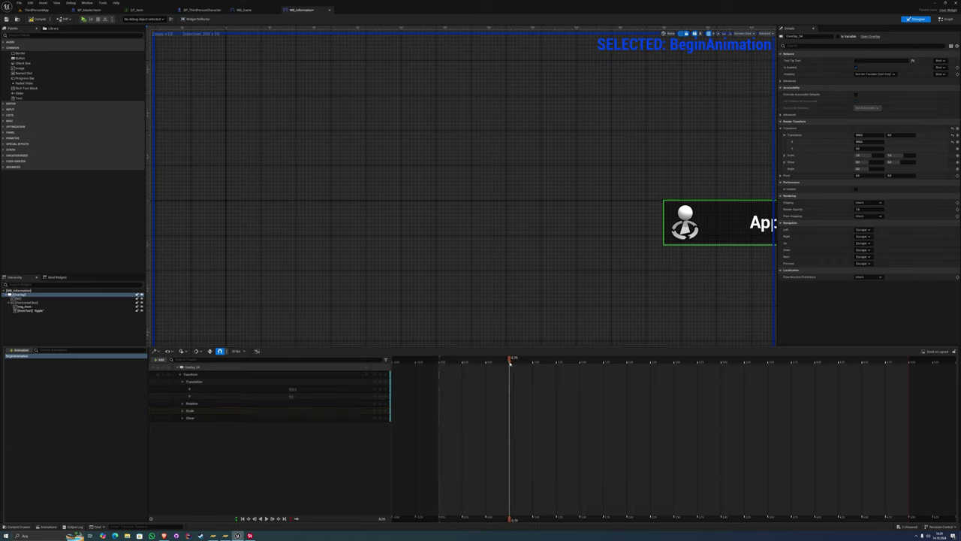
pyautogui.write('0')
pyautogui.press('Return')
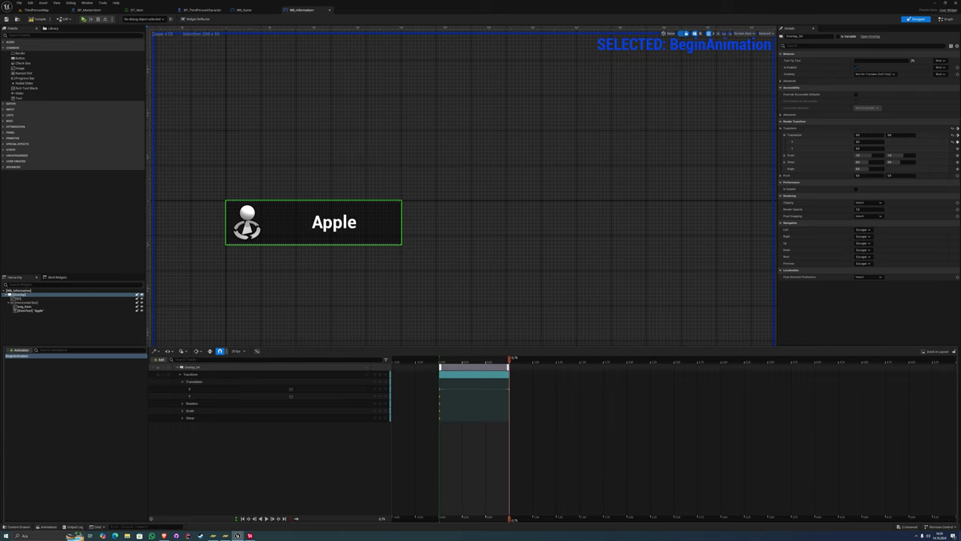
pyautogui.click(378, 376)
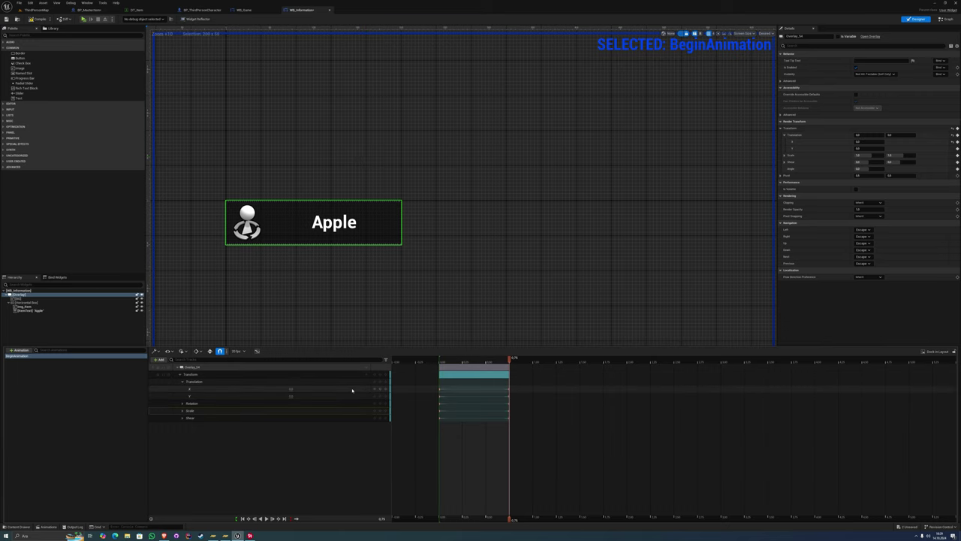
pyautogui.click(448, 254)
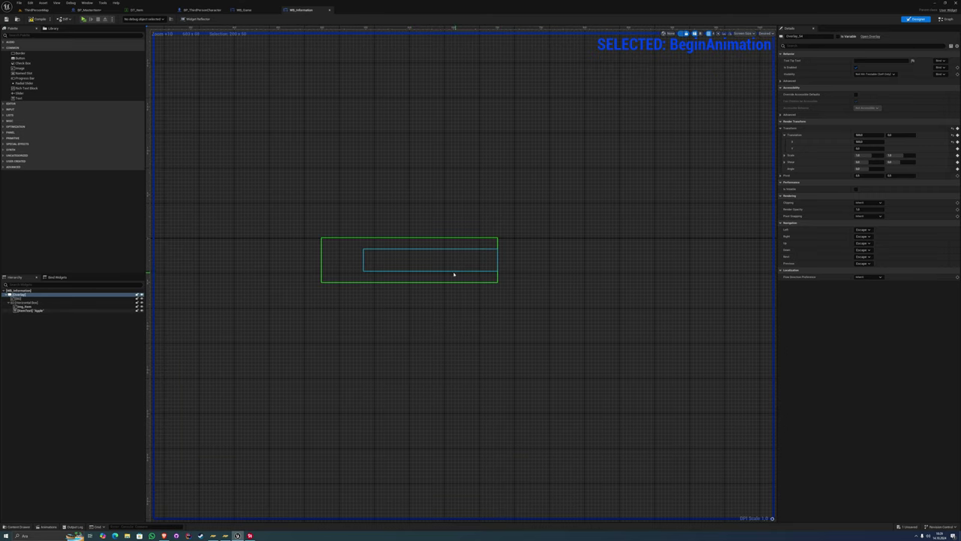
# Play BeginAnimation in the timeline to preview the Apple panel sliding in
pyautogui.hotkey('ctrl', 'space')
pyautogui.hotkey('ctrl', 'space')
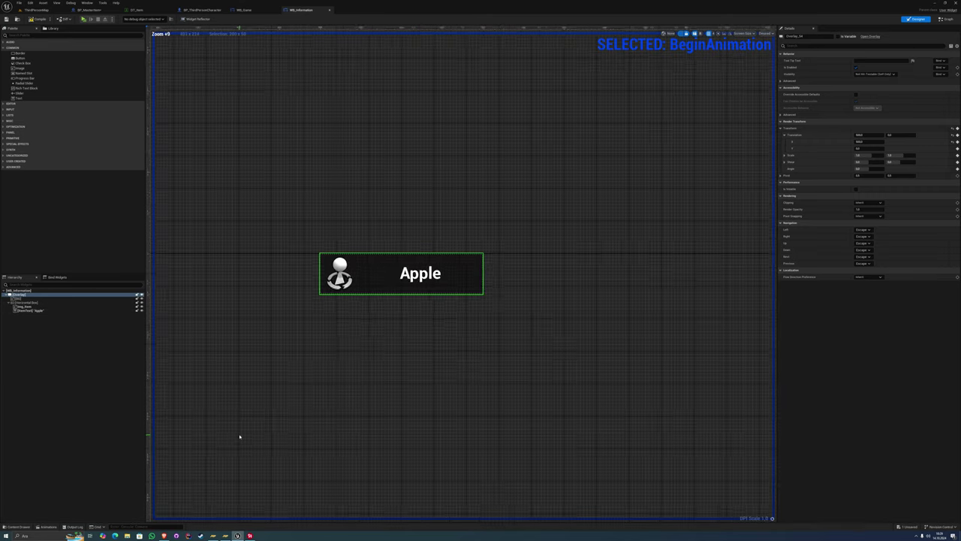
pyautogui.click(48, 526)
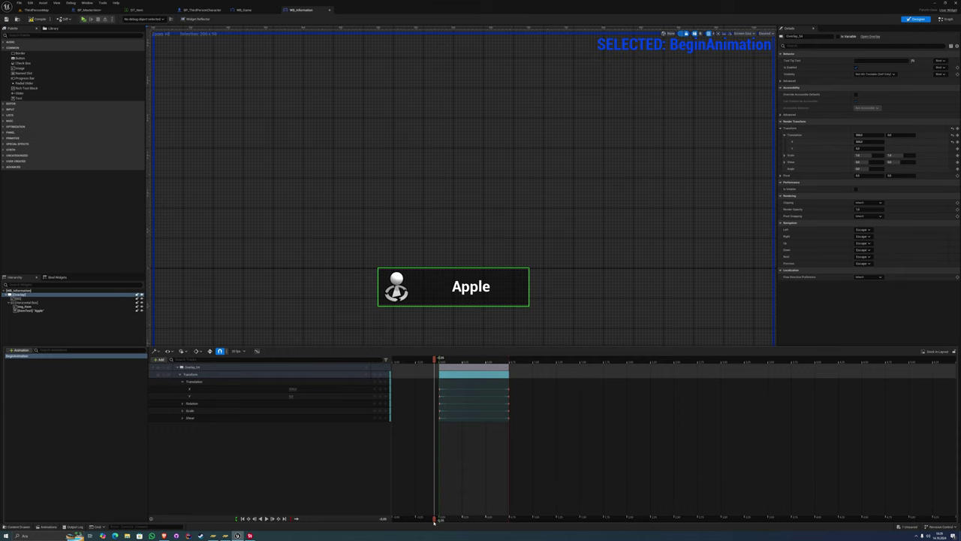
pyautogui.press('space')
pyautogui.click(545, 236)
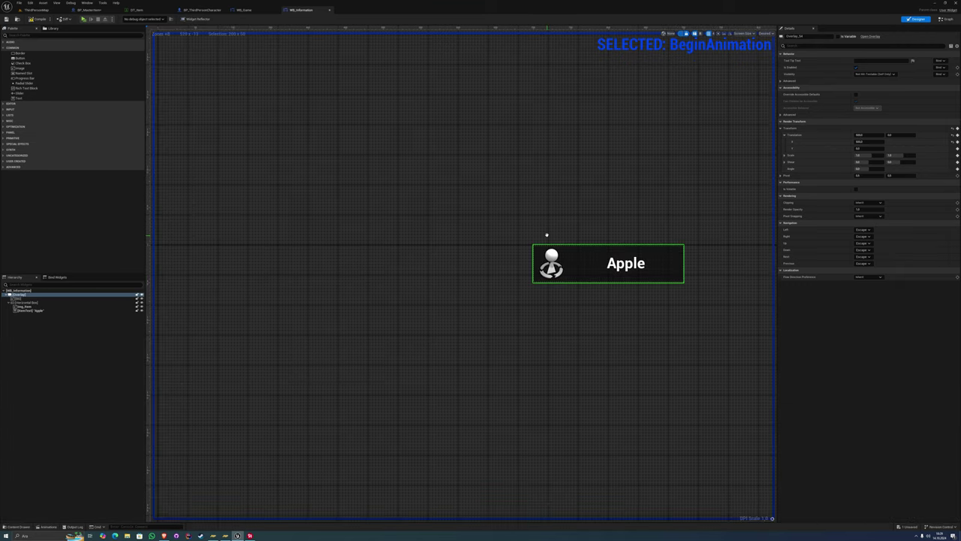
pyautogui.click(50, 527)
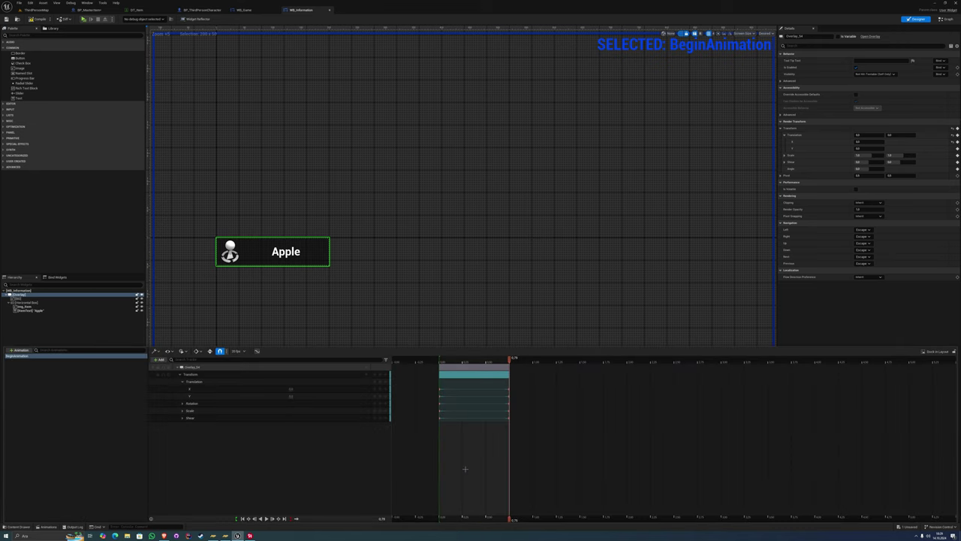
pyautogui.moveTo(516, 472); pyautogui.dragTo(518, 471, button='right')
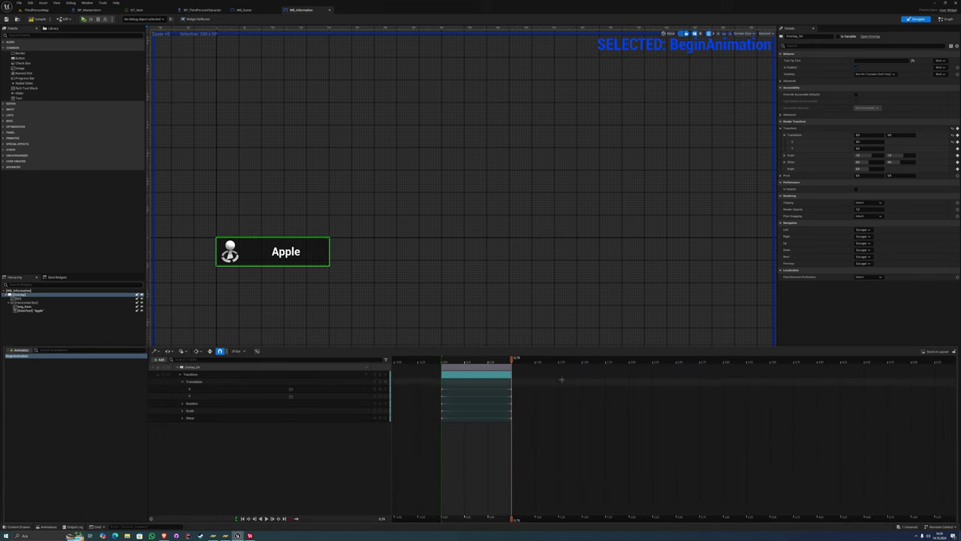
# Key the Transform at 1.50 s, then add a new Translation X key at 2.00 s
pyautogui.moveTo(595, 361); pyautogui.dragTo(583, 361)
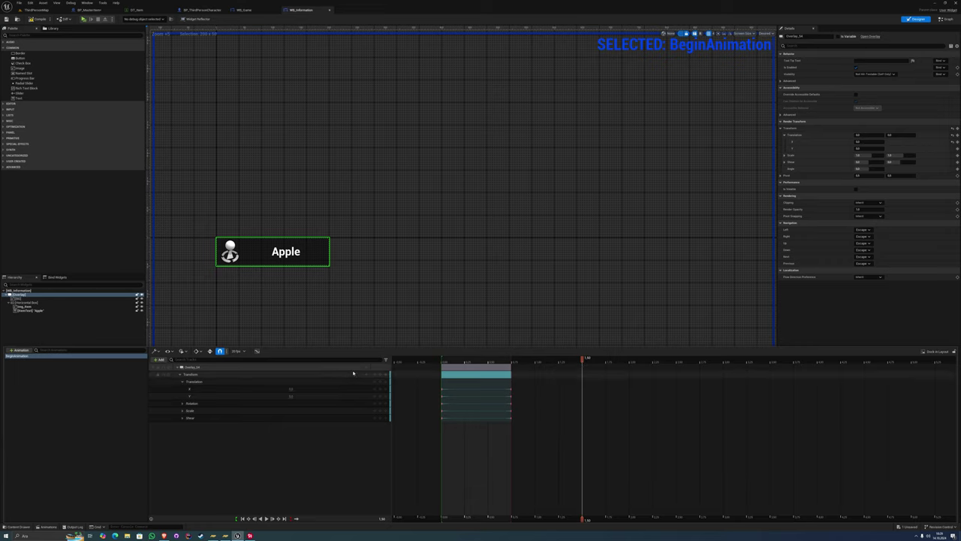
pyautogui.click(380, 376)
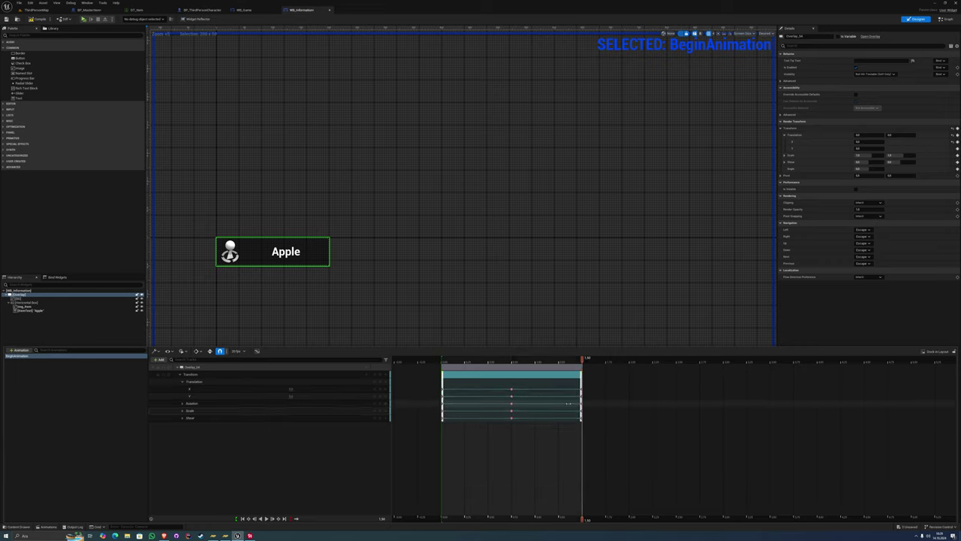
pyautogui.moveTo(590, 364); pyautogui.dragTo(531, 365, button='right')
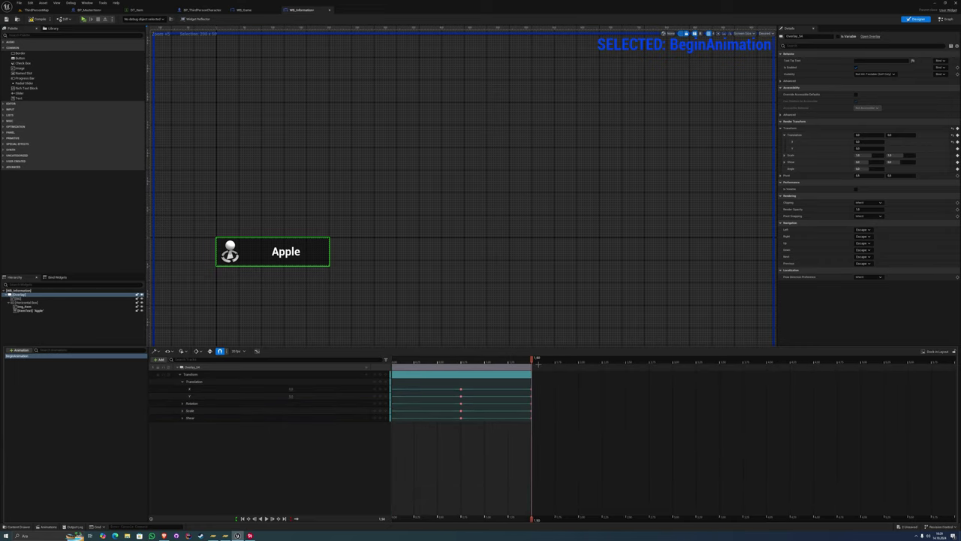
pyautogui.moveTo(533, 361); pyautogui.dragTo(575, 363)
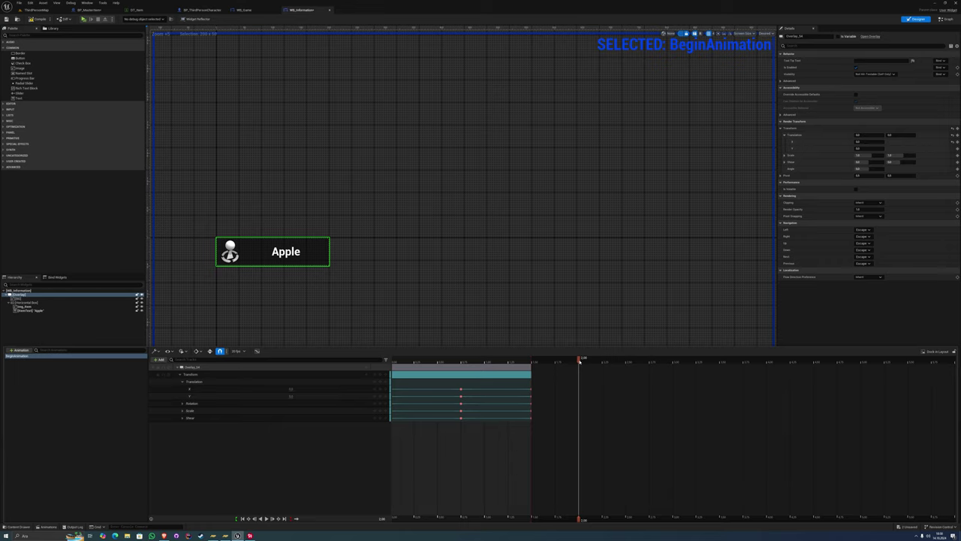
pyautogui.click(291, 389)
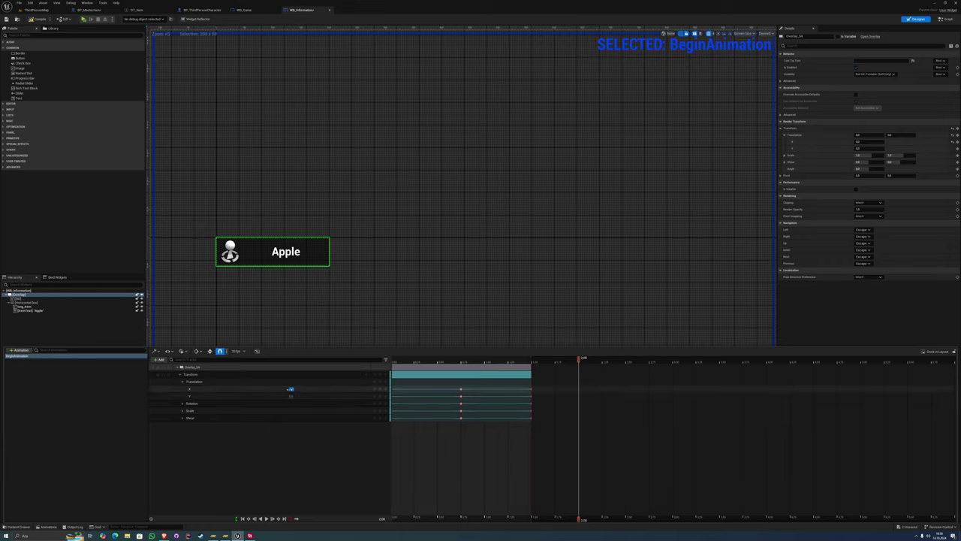
pyautogui.press('Return')
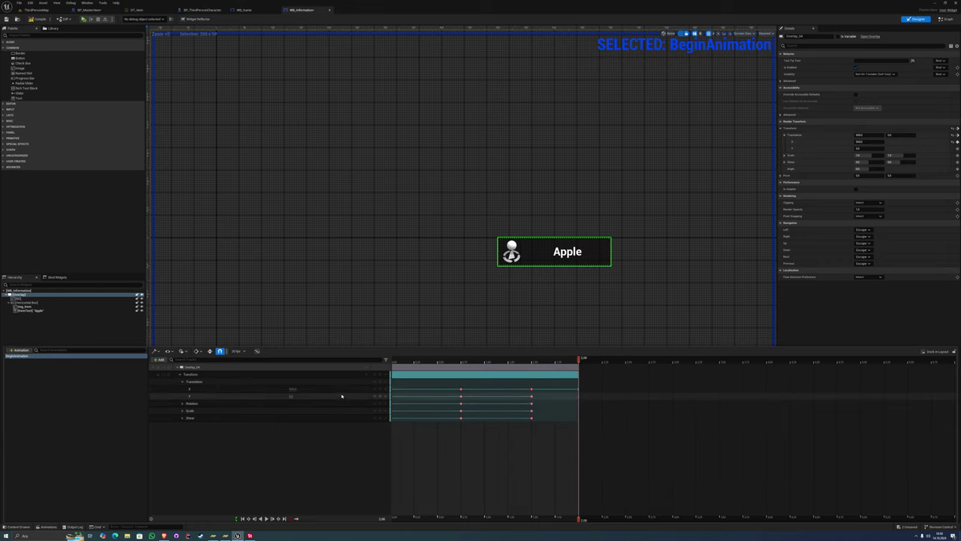
pyautogui.click(486, 253)
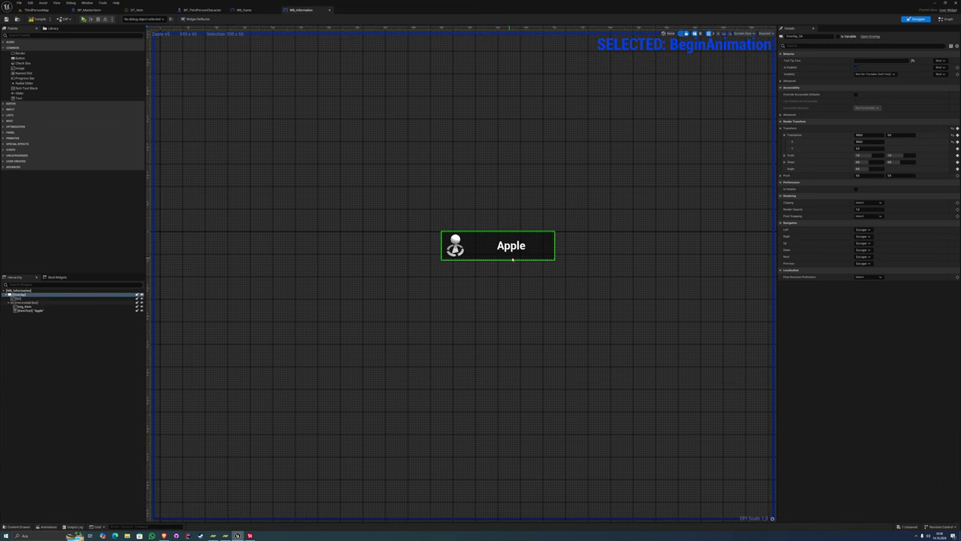
pyautogui.click(47, 527)
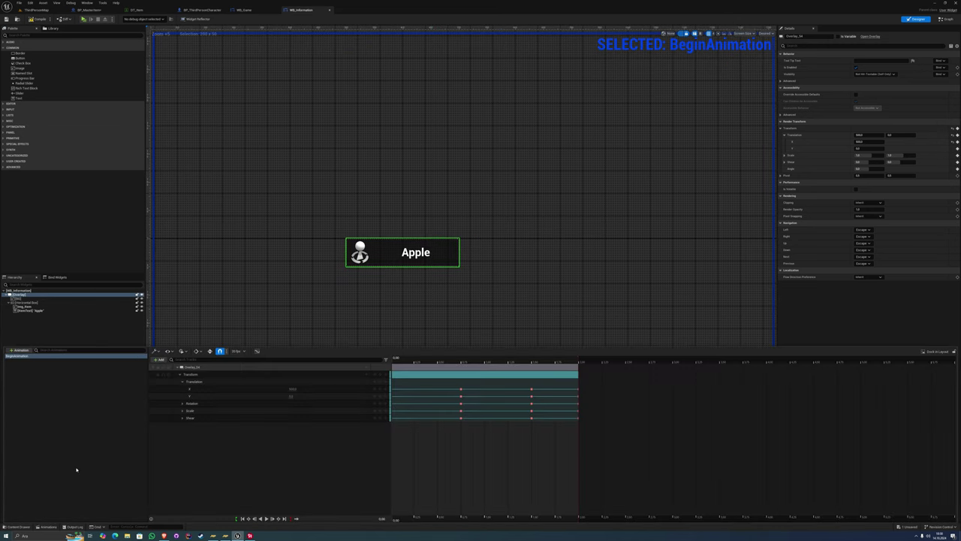
# In the event graph, add a Play Animation with Finished event node after Set Text
pyautogui.click(378, 286)
pyautogui.click(944, 21)
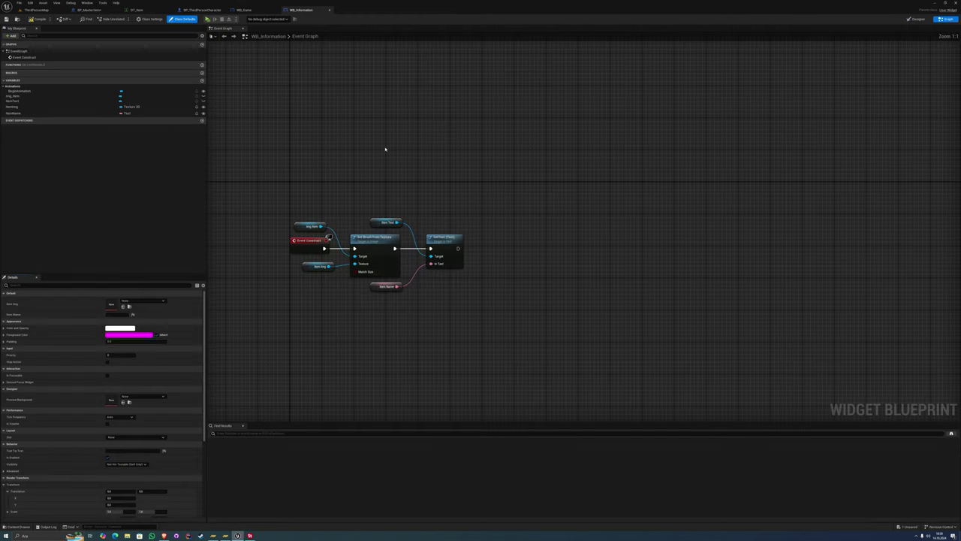
pyautogui.moveTo(506, 184); pyautogui.dragTo(388, 170, button='right')
pyautogui.moveTo(347, 248); pyautogui.dragTo(394, 241)
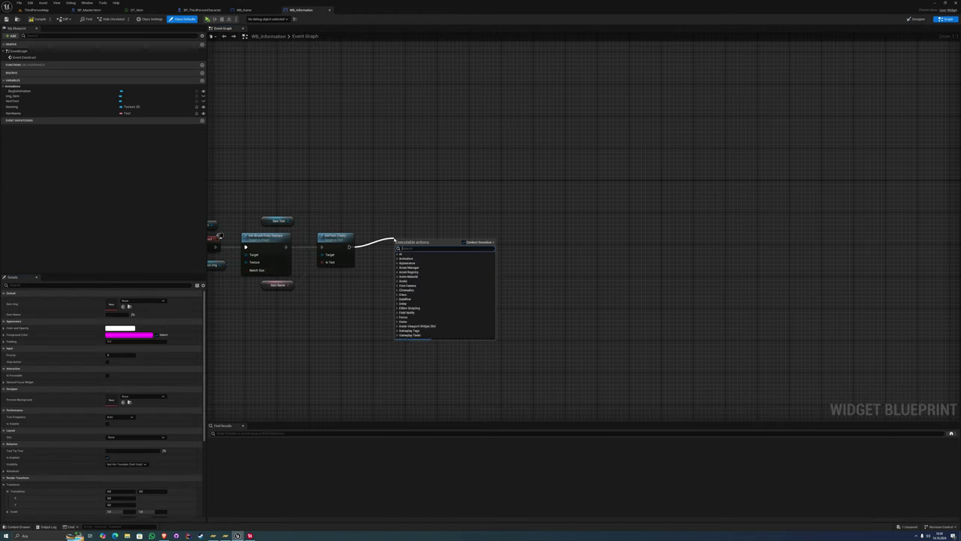
pyautogui.write('play animat')
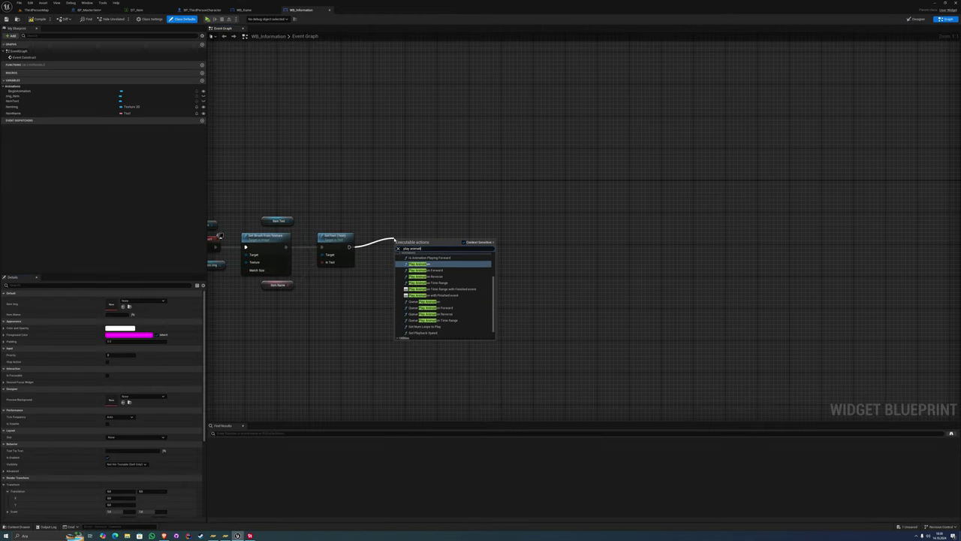
pyautogui.press('Down')
pyautogui.press('Down')
pyautogui.press('Down')
pyautogui.press('Down')
pyautogui.press('Return')
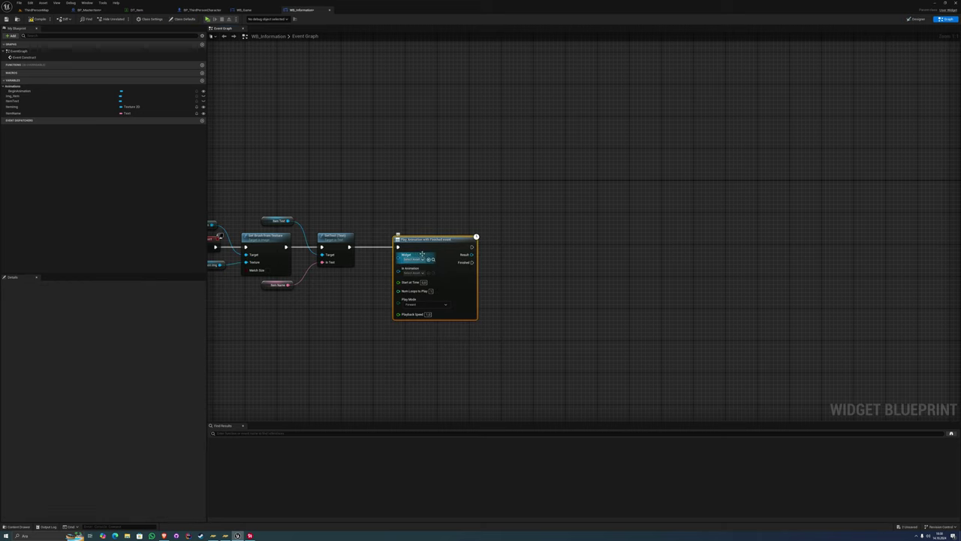
# Wire Self into Widget and BeginAnimation into In Animation, then tidy the nodes
pyautogui.moveTo(421, 263); pyautogui.dragTo(456, 277, button='right')
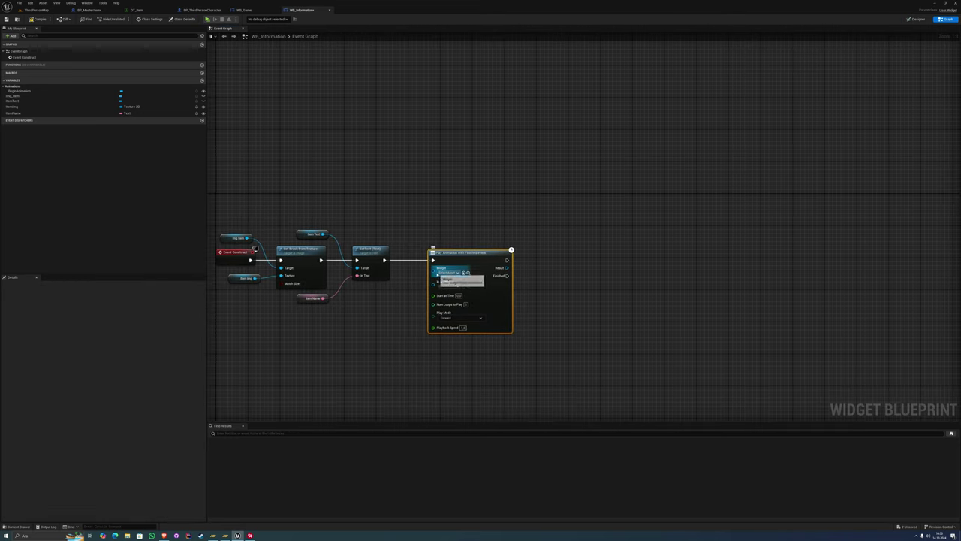
pyautogui.moveTo(433, 271); pyautogui.dragTo(416, 211)
pyautogui.write('self')
pyautogui.press('Return')
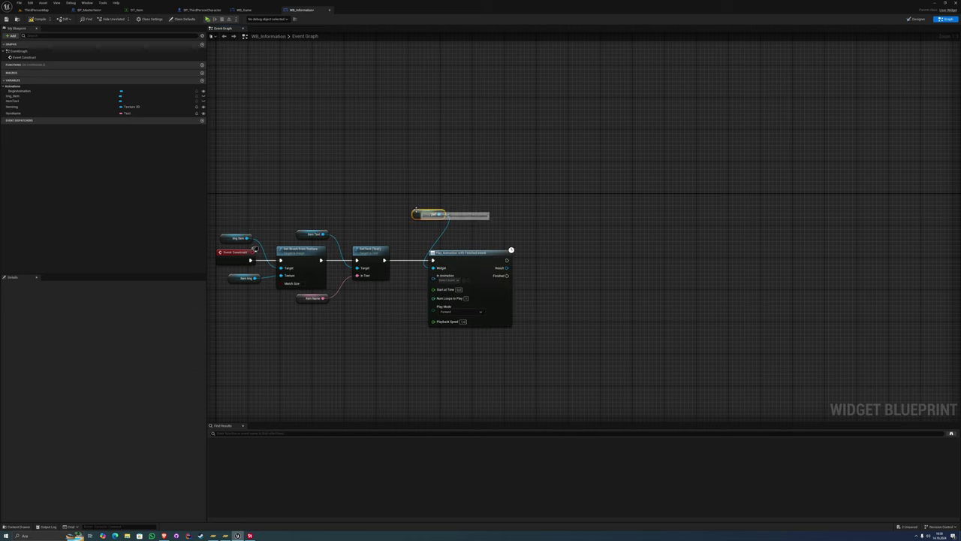
pyautogui.moveTo(457, 282); pyautogui.dragTo(479, 281, button='right')
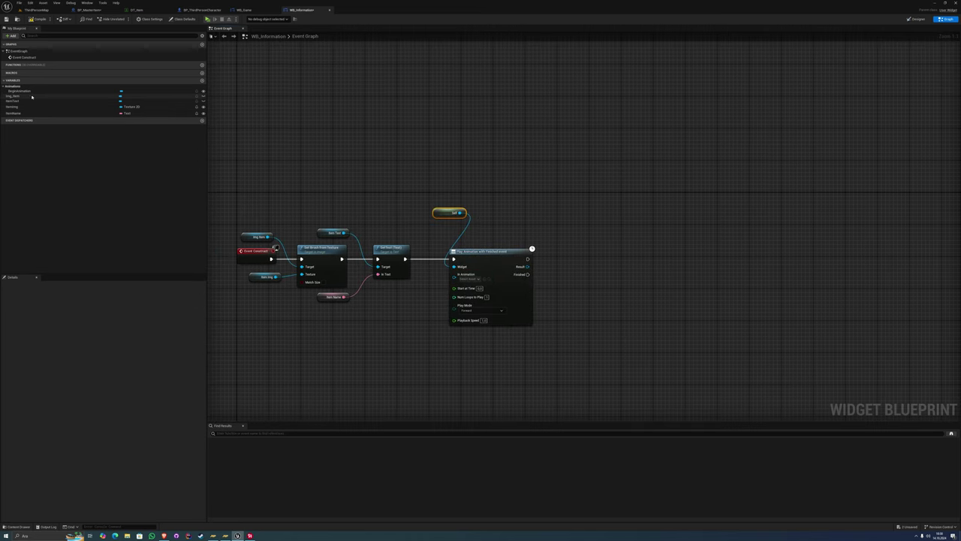
pyautogui.moveTo(20, 91); pyautogui.dragTo(410, 365)
pyautogui.moveTo(380, 290); pyautogui.dragTo(454, 280)
pyautogui.moveTo(528, 283)
pyautogui.mouseDown(button='right')
pyautogui.moveTo(474, 296)
pyautogui.moveTo(478, 276)
pyautogui.mouseUp(button='right')
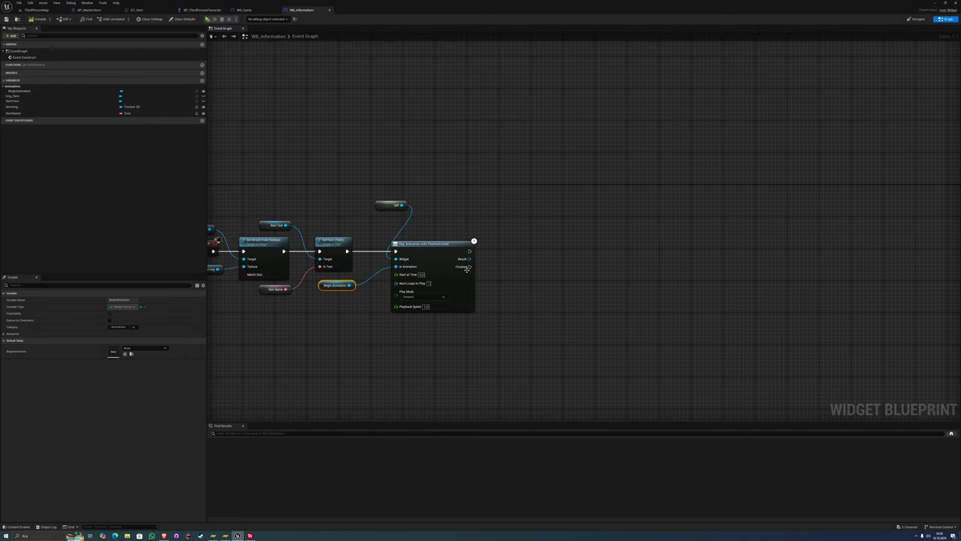
pyautogui.click(466, 274)
pyautogui.moveTo(379, 204); pyautogui.dragTo(319, 228)
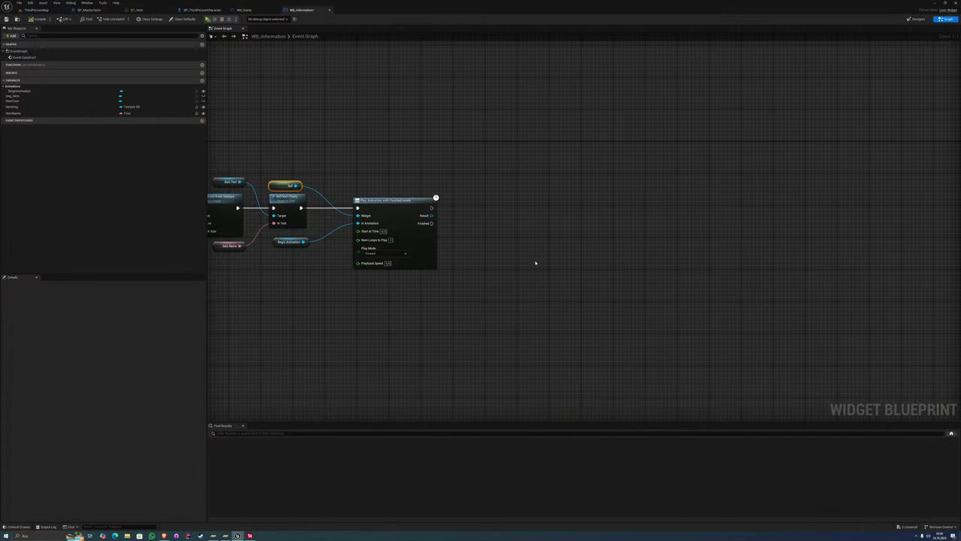
# Recentre the WB_Information graph view ahead of the standalone test run
pyautogui.moveTo(447, 232); pyautogui.dragTo(476, 251, button='right')
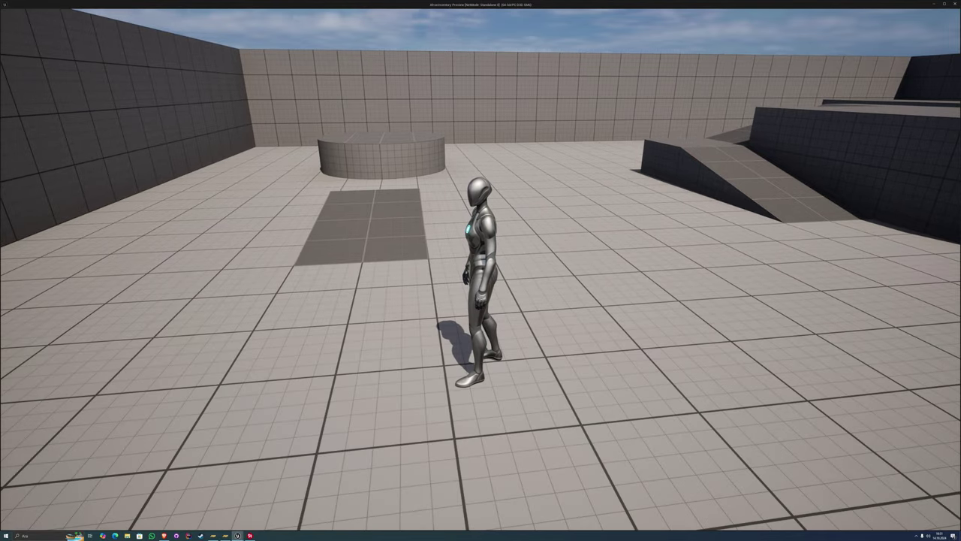
# Exit the game preview, align the Self and Remove from Parent nodes, and open BP_MasterItem
pyautogui.press('Escape')
pyautogui.moveTo(586, 264); pyautogui.dragTo(633, 236, button='right')
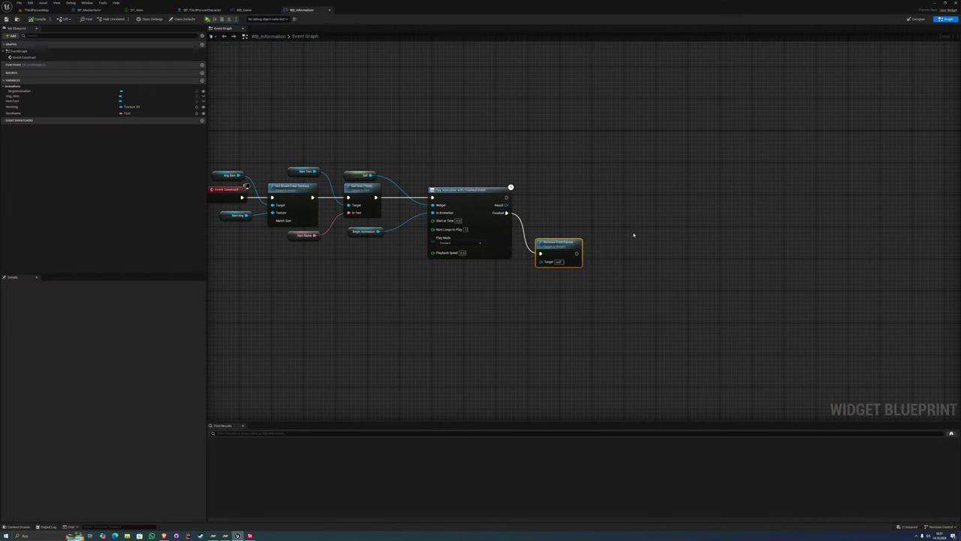
pyautogui.moveTo(523, 168); pyautogui.dragTo(530, 236, button='right')
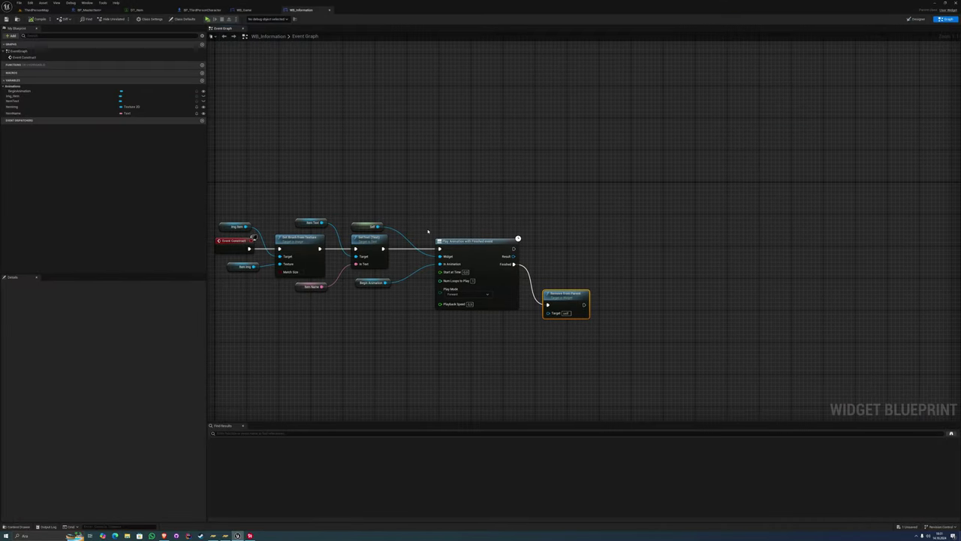
pyautogui.moveTo(366, 227); pyautogui.dragTo(371, 218)
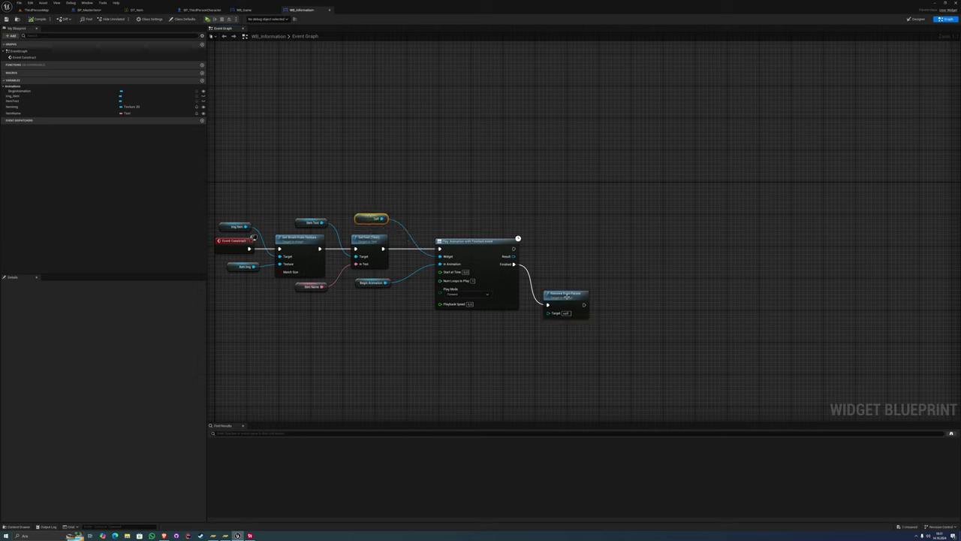
pyautogui.moveTo(567, 298); pyautogui.dragTo(561, 285)
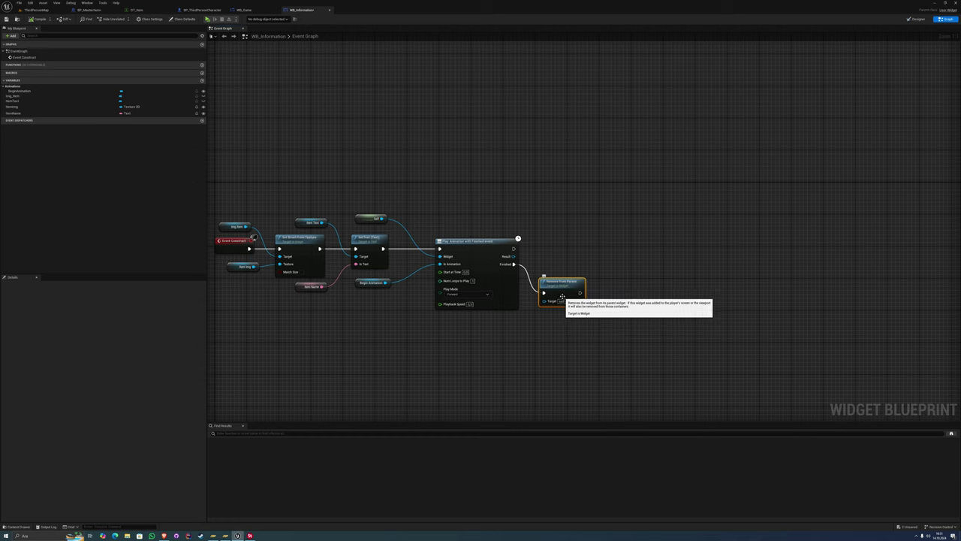
pyautogui.moveTo(548, 304); pyautogui.dragTo(566, 278, button='right')
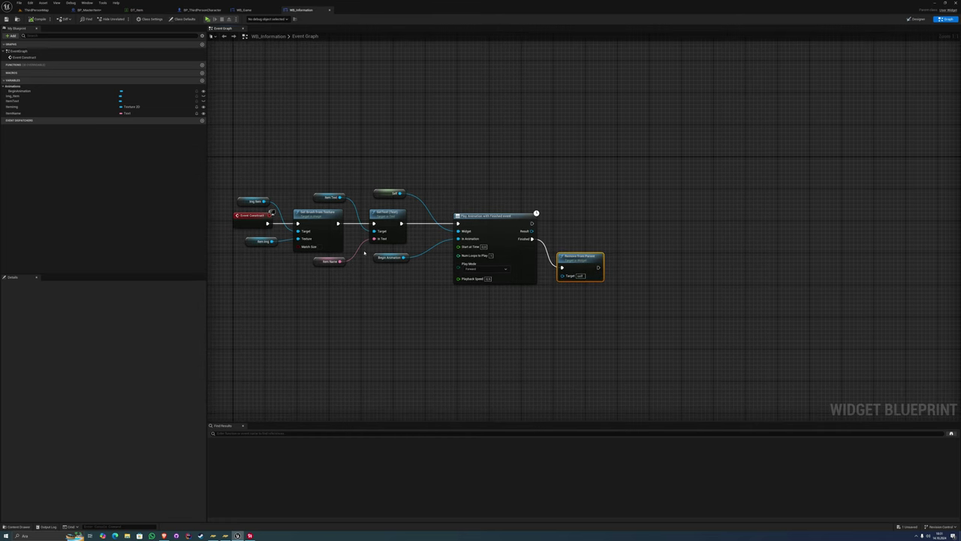
pyautogui.click(88, 10)
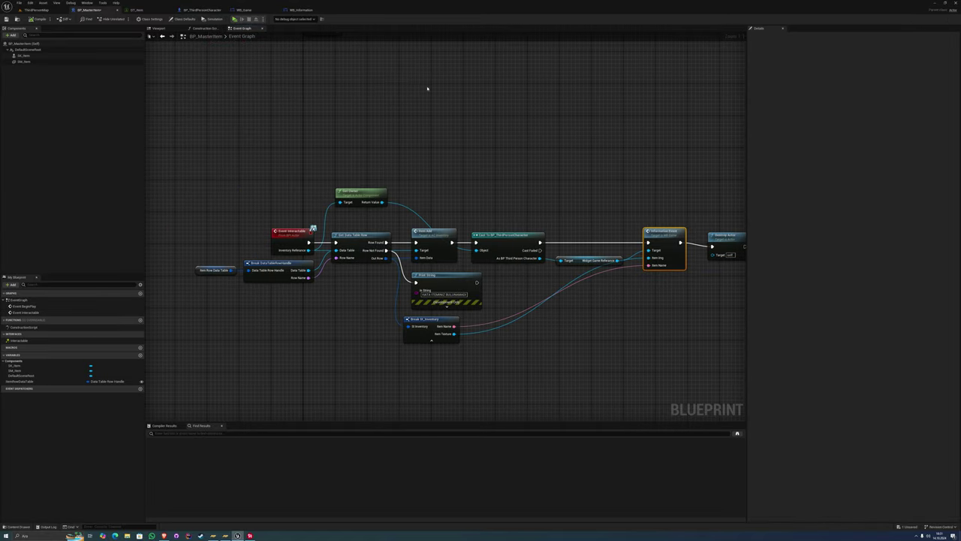
# Play the level and run the character forward with W to test pickups
pyautogui.hotkey('ctrl', 'space')
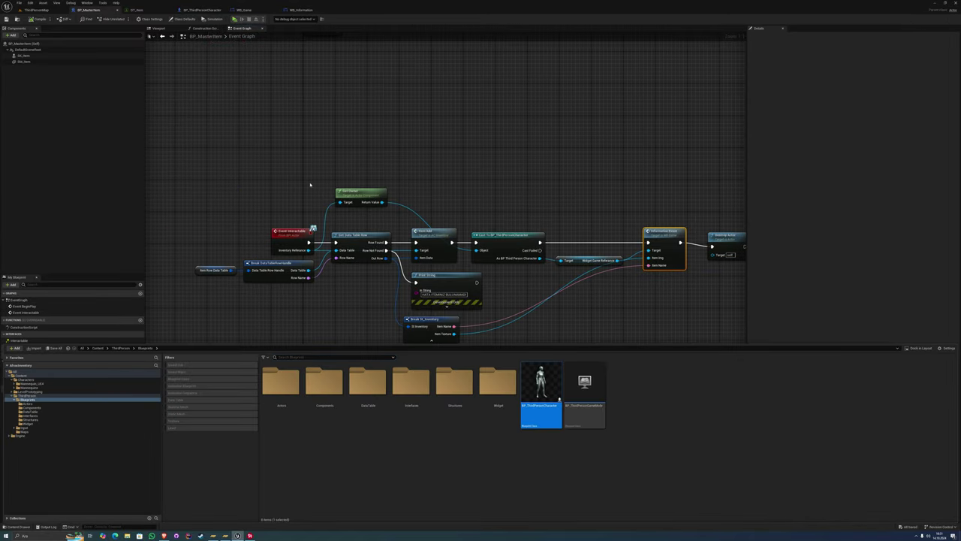
pyautogui.click(234, 18)
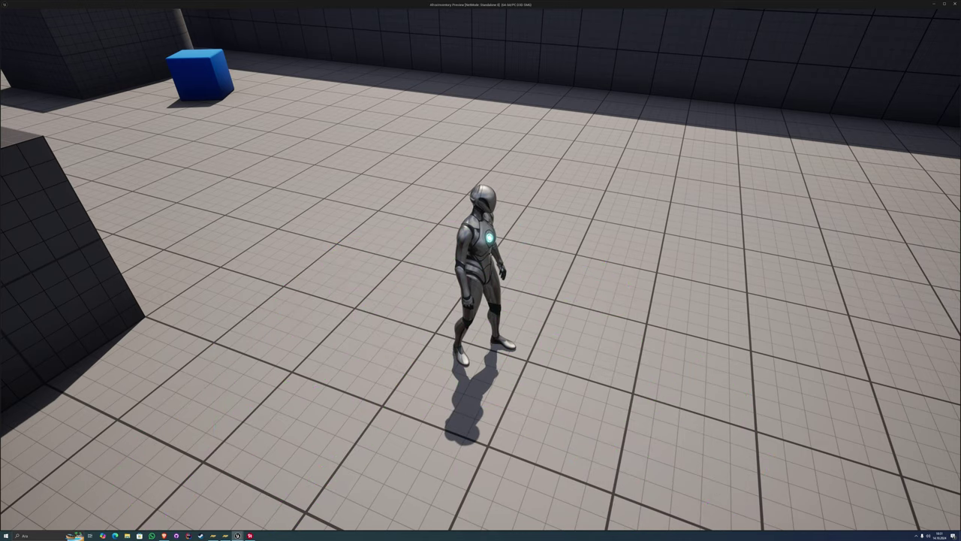
pyautogui.press('w')
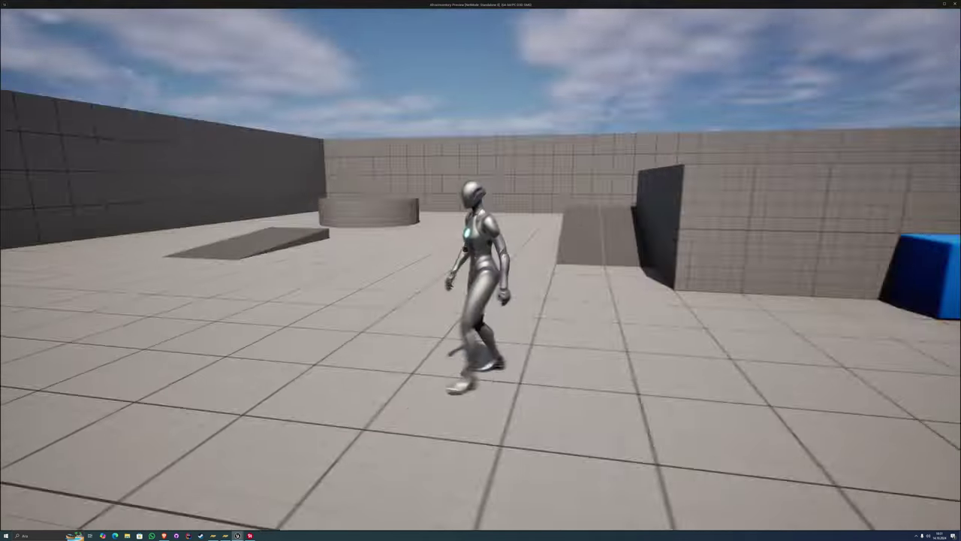